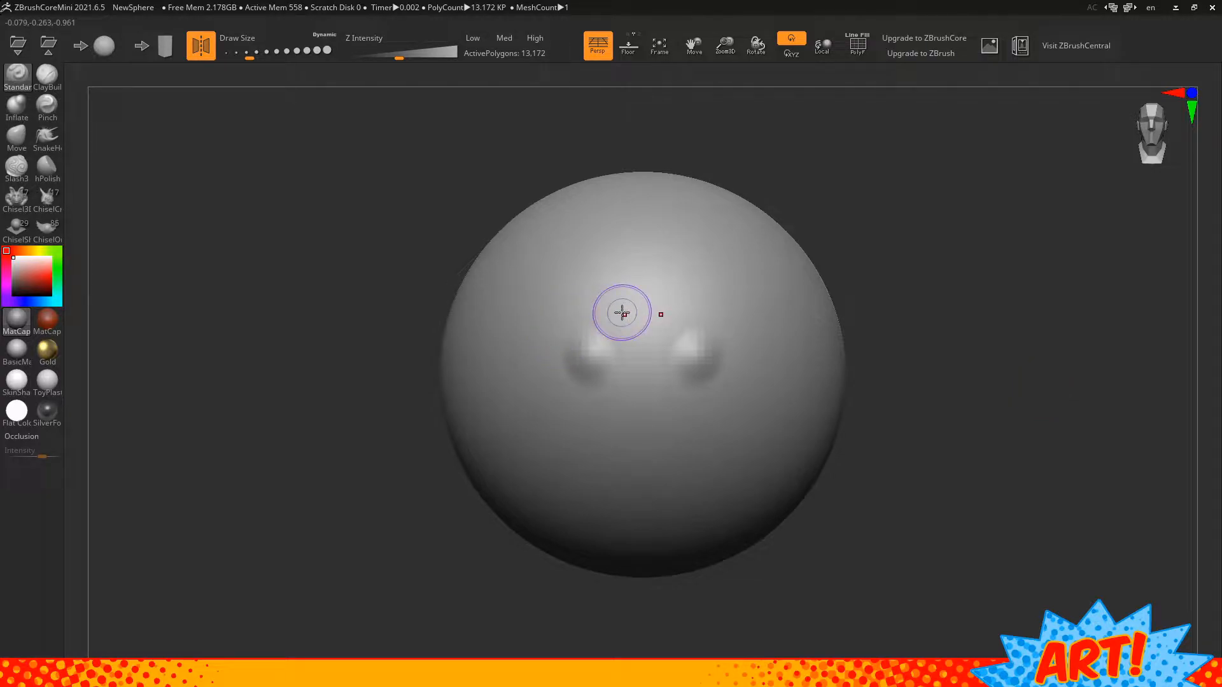
Push the front and crown of the sphere's top downward using an enlarged Move brush
left_click_drag(938, 227, 934, 295)
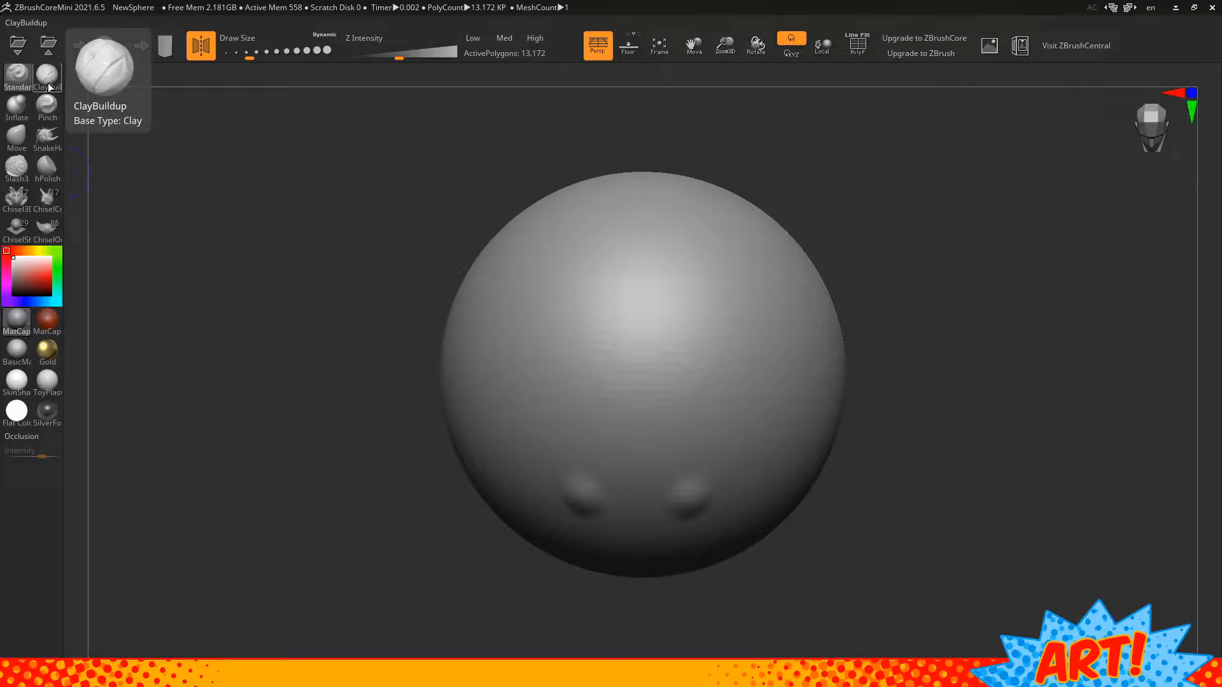
left_click(17, 136)
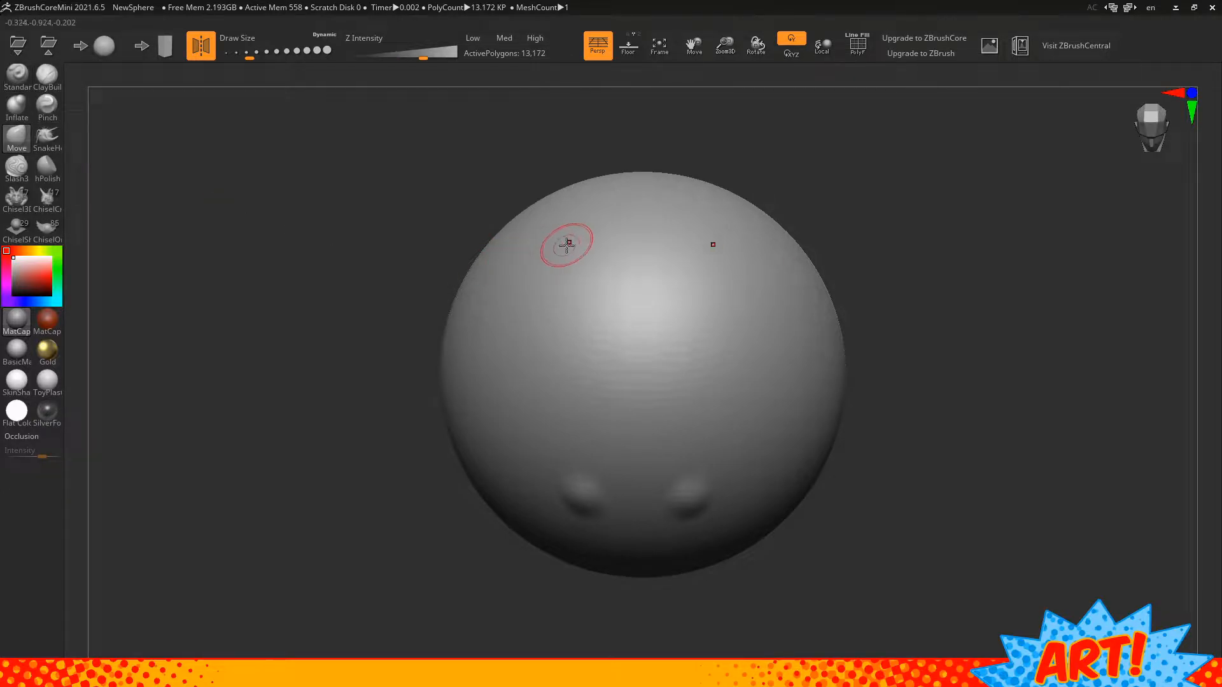
key("bracketright")
key("bracketright")
key("bracketright")
key("bracketright")
key("bracketright")
key("bracketright")
key("bracketright")
key("bracketright")
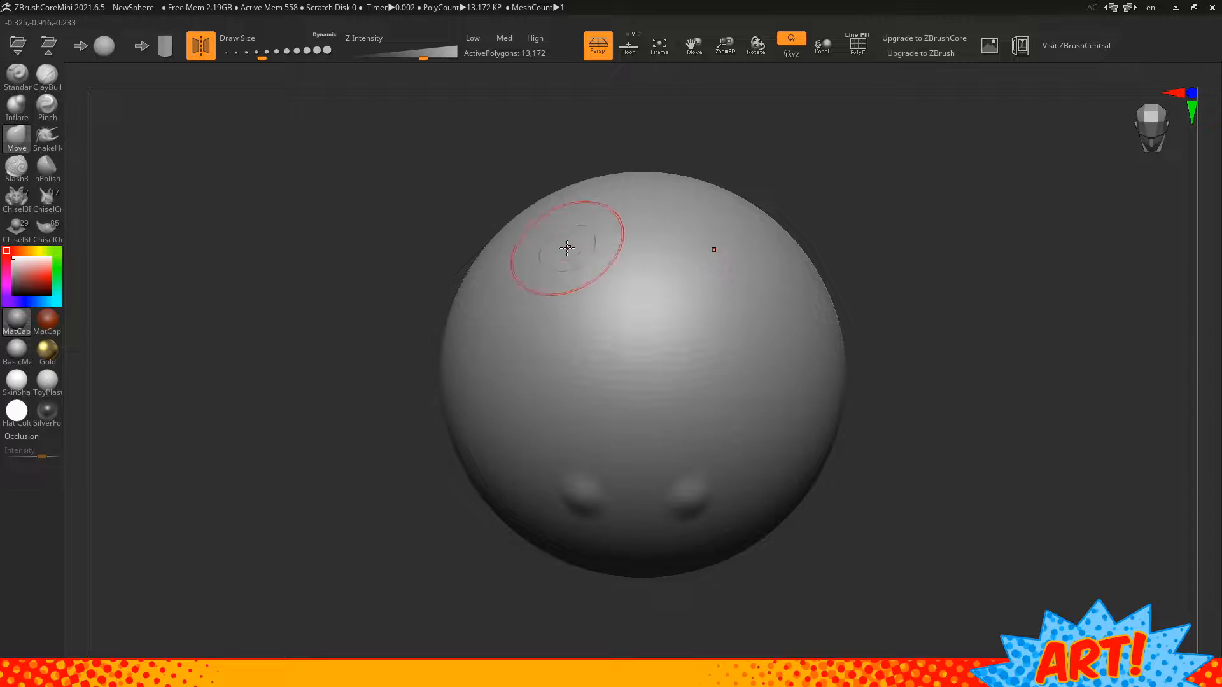
left_click_drag(605, 257, 604, 288)
mouse_move(963, 322)
left_mouse_down()
mouse_move(955, 278)
mouse_move(969, 263)
left_mouse_up()
left_click_drag(502, 234, 512, 273)
left_click_drag(618, 219, 623, 299)
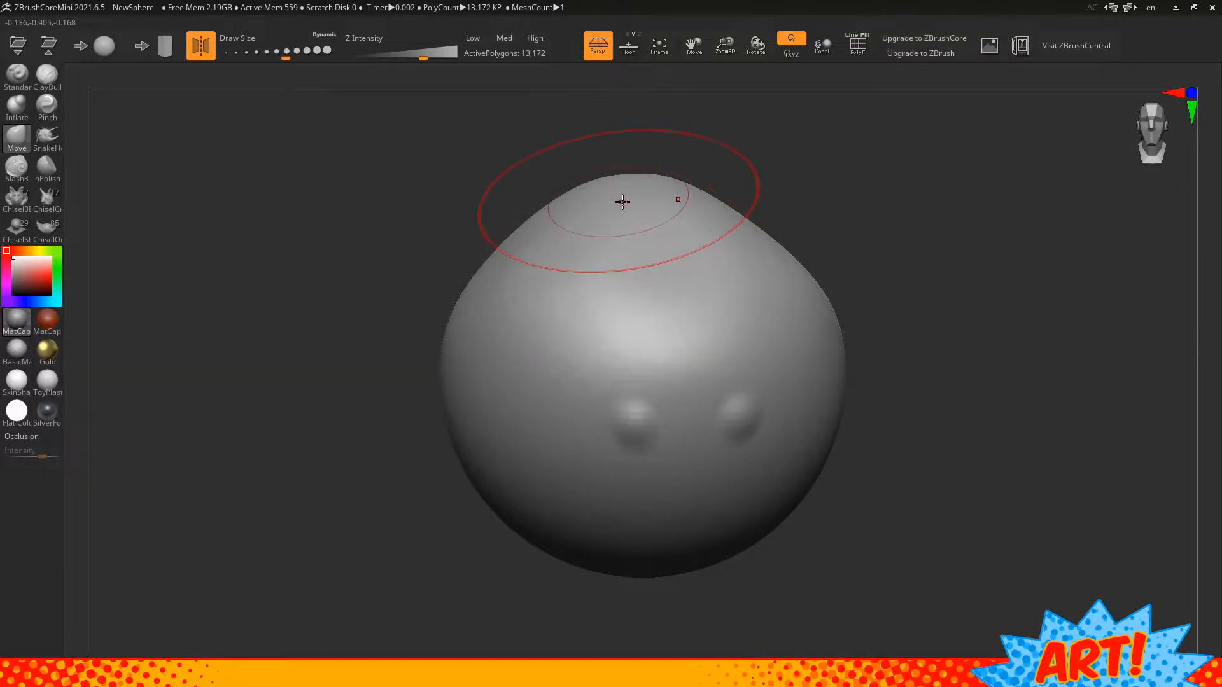
Press the sphere's top inward from its side and back with the Move brush to form a shallow hollow
mouse_move(865, 222)
left_mouse_down()
mouse_move(947, 265)
mouse_move(926, 262)
left_mouse_up()
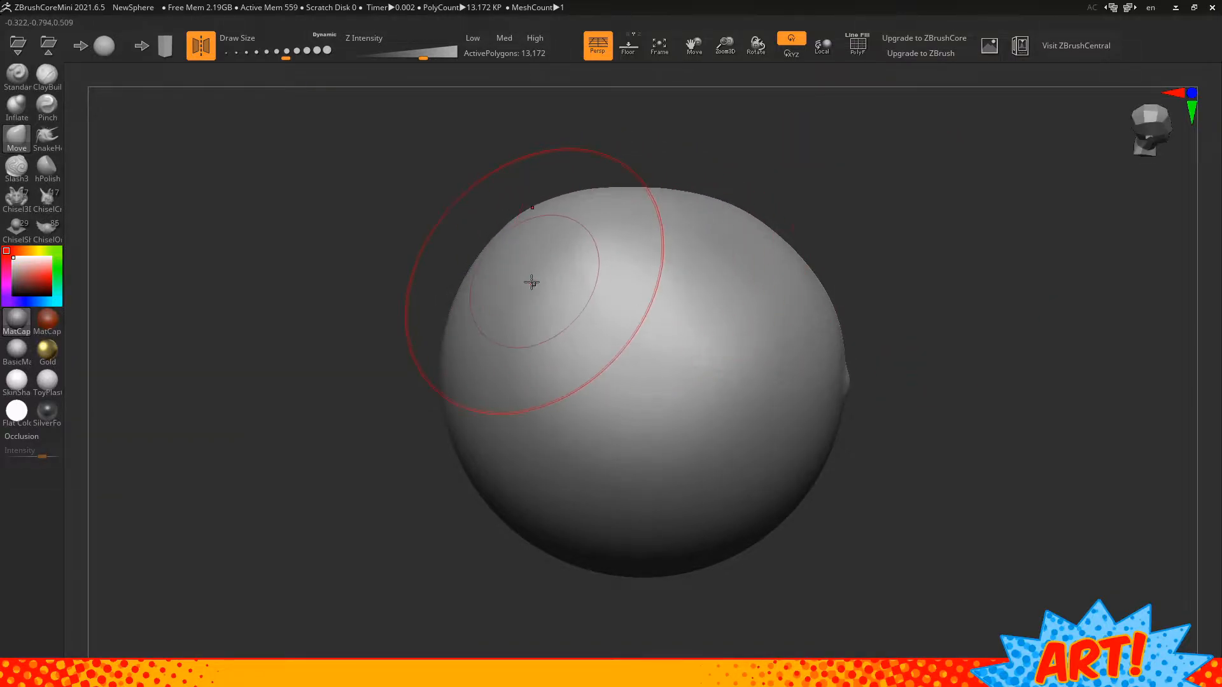
left_click_drag(532, 280, 537, 306)
mouse_move(663, 240)
left_mouse_down()
mouse_move(660, 273)
mouse_move(622, 278)
mouse_move(622, 289)
left_mouse_up()
left_click_drag(672, 268, 673, 298)
left_click_drag(629, 272, 620, 308)
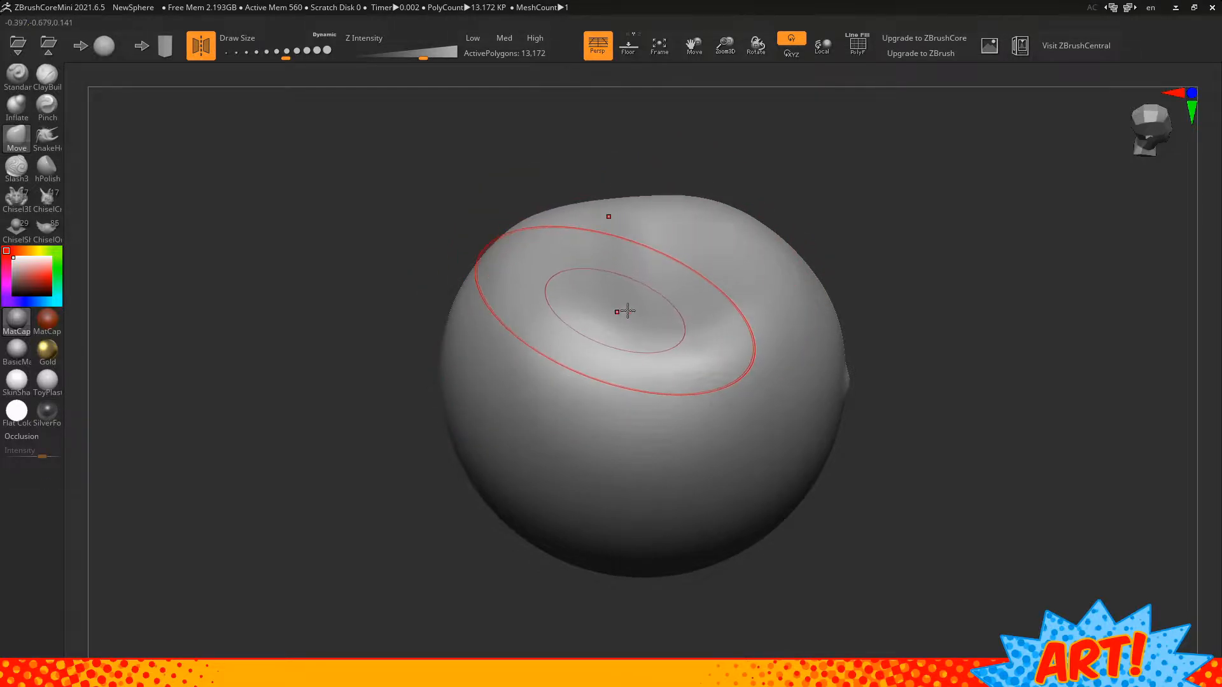
mouse_move(955, 259)
left_mouse_down()
mouse_move(903, 259)
mouse_move(955, 224)
left_mouse_up()
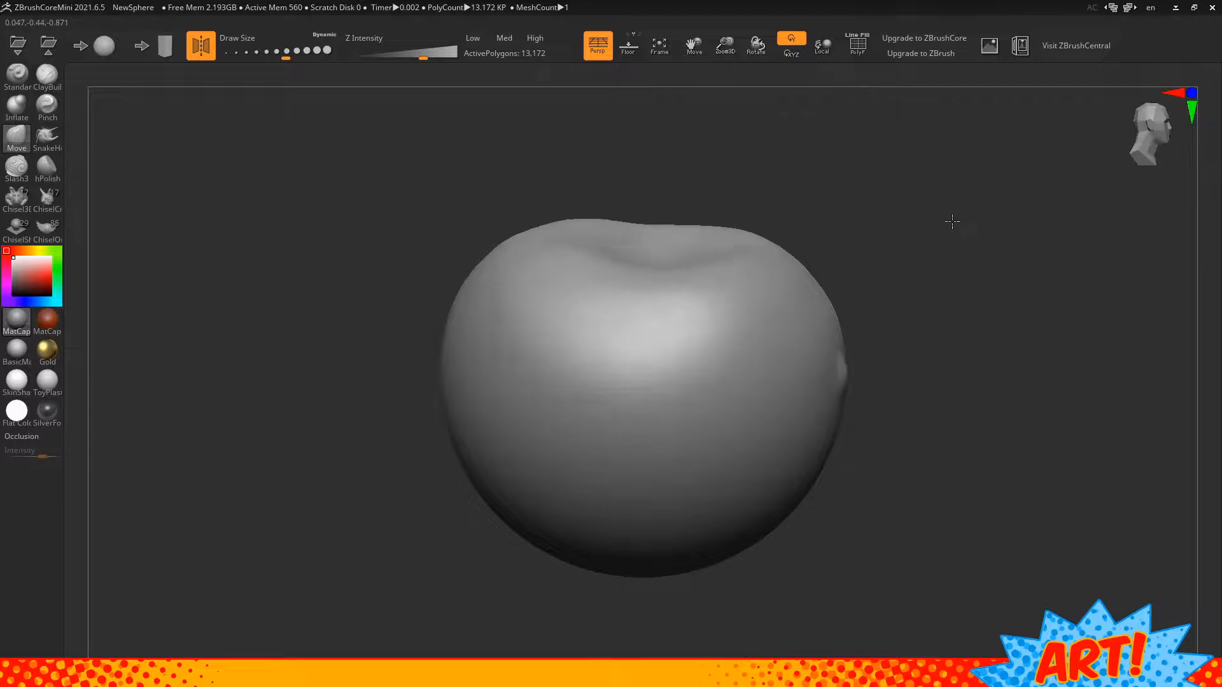
Even out the rim around the hollow on the sphere's sides and back with the Move brush
mouse_move(570, 270)
left_mouse_down()
mouse_move(578, 288)
mouse_move(491, 312)
left_mouse_up()
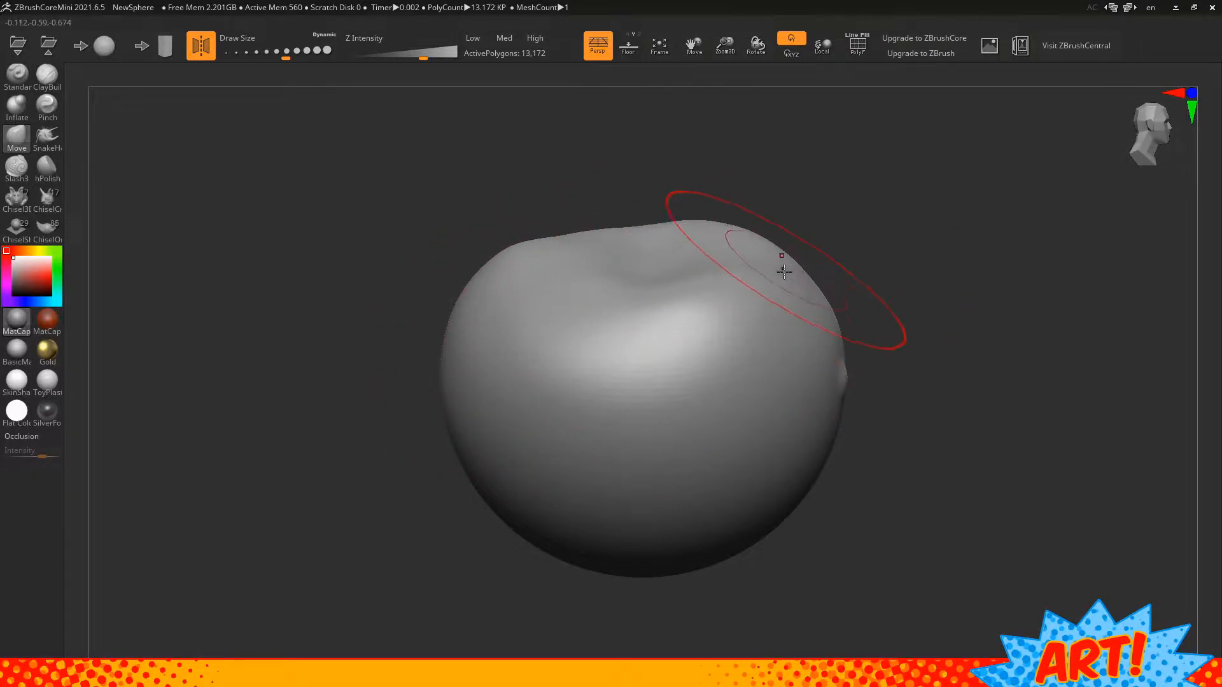
left_click_drag(719, 323, 718, 325)
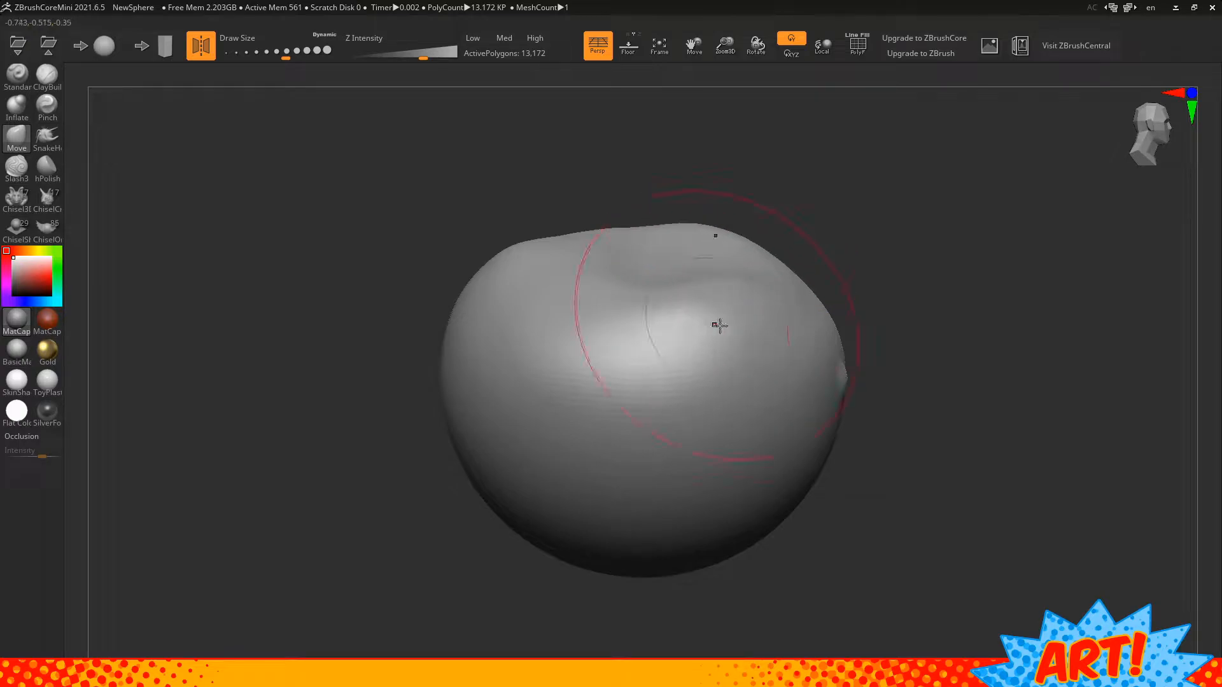
left_click_drag(1006, 289, 917, 322)
left_click_drag(818, 301, 805, 317)
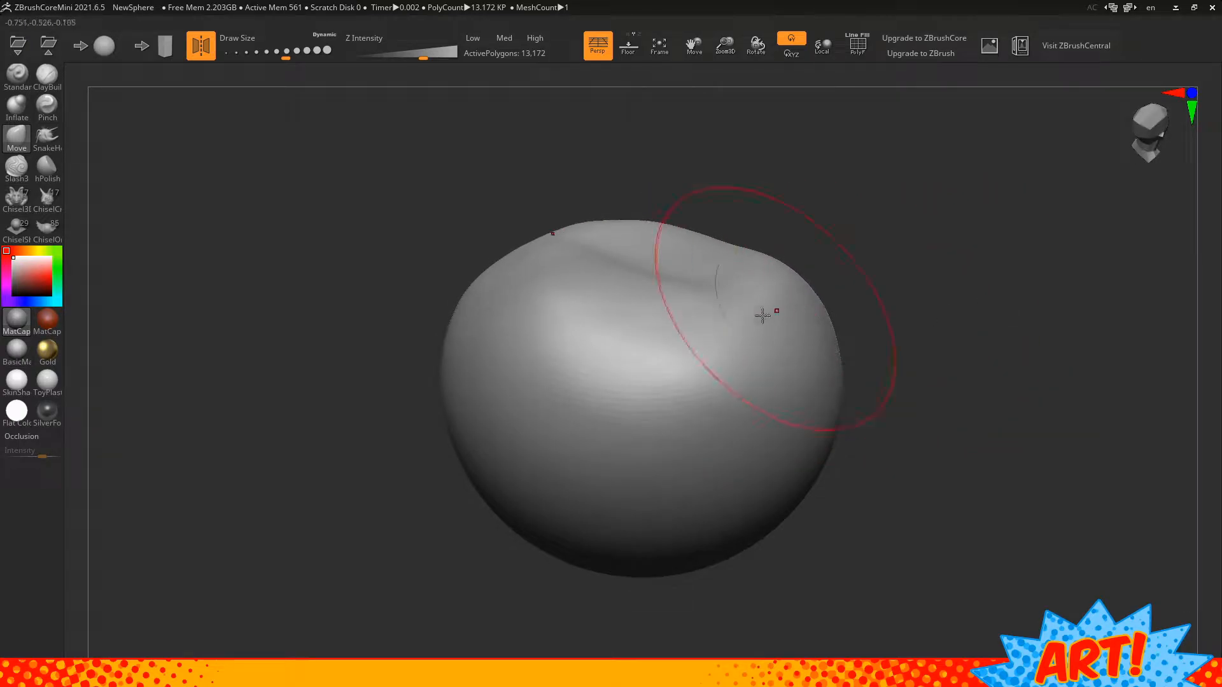
left_click_drag(580, 292, 576, 306)
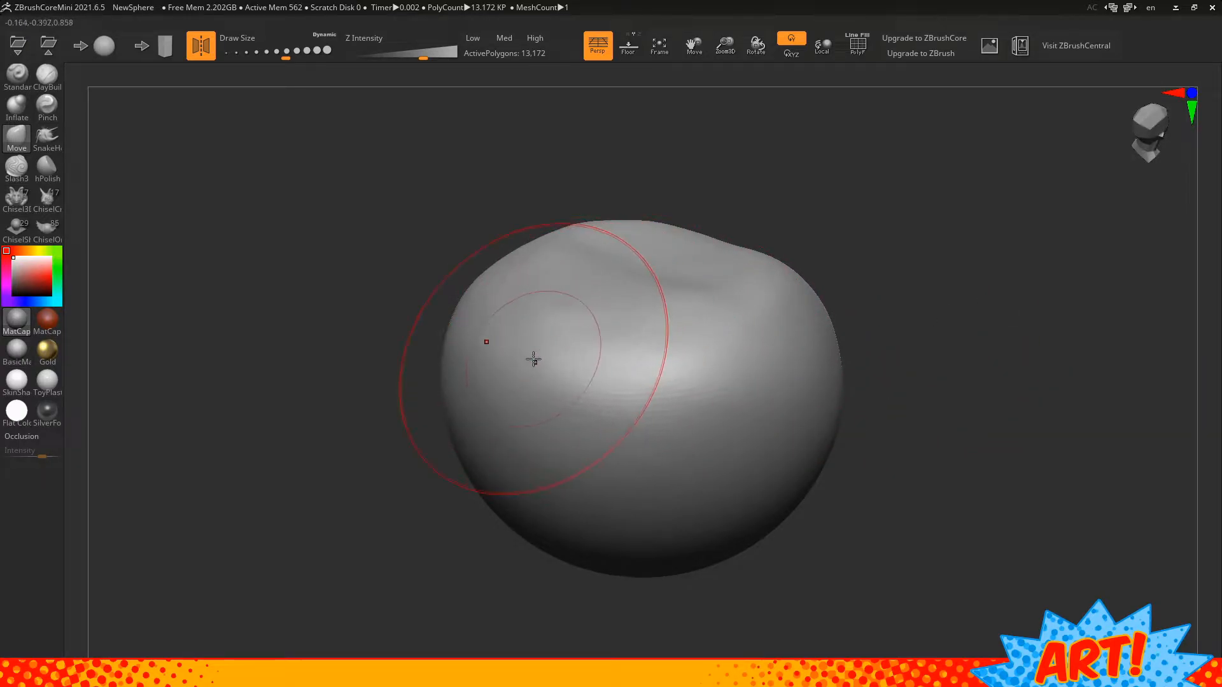
left_click_drag(1012, 240, 905, 257)
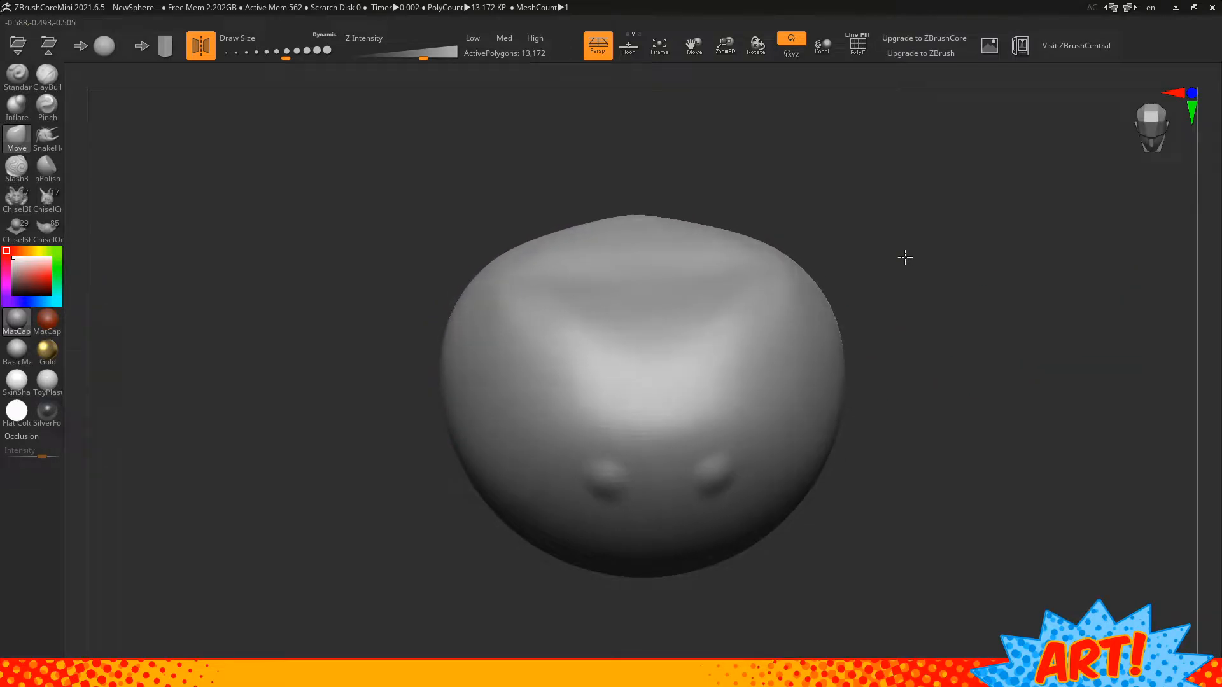
mouse_move(992, 280)
left_mouse_down()
mouse_move(977, 272)
mouse_move(998, 276)
mouse_move(976, 281)
mouse_move(987, 283)
left_mouse_up()
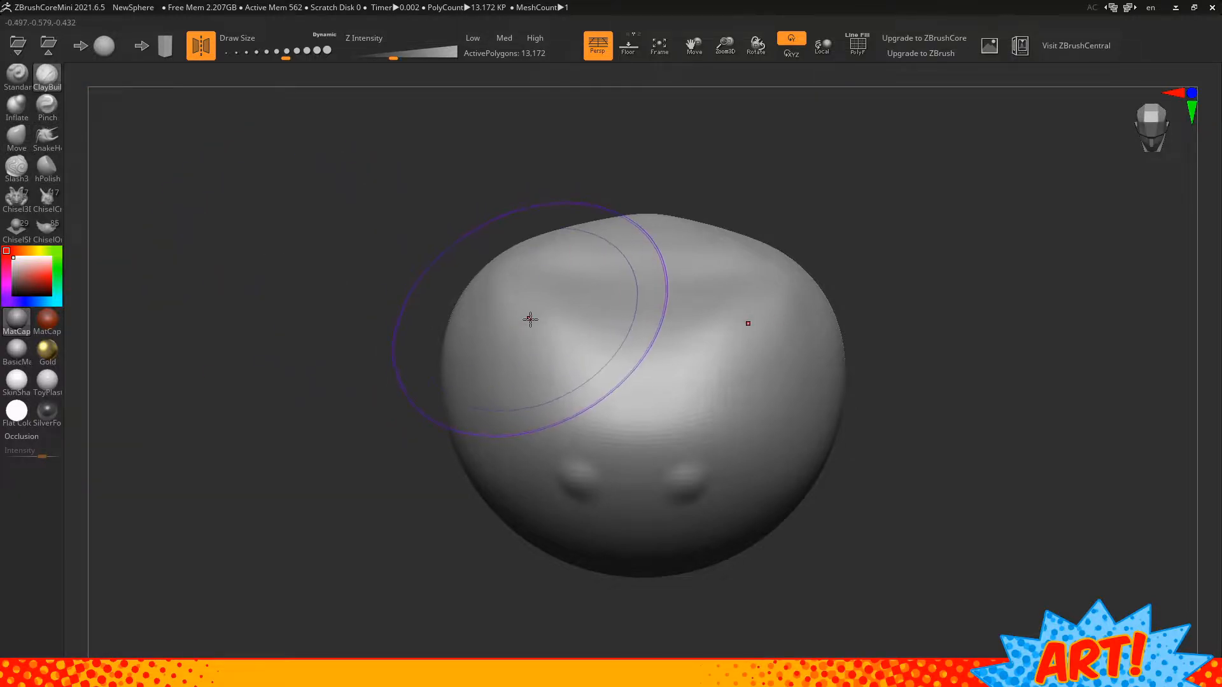
Build up symmetrical bands of clay across the flattened top using a smaller ClayBuildup brush
key("shift")
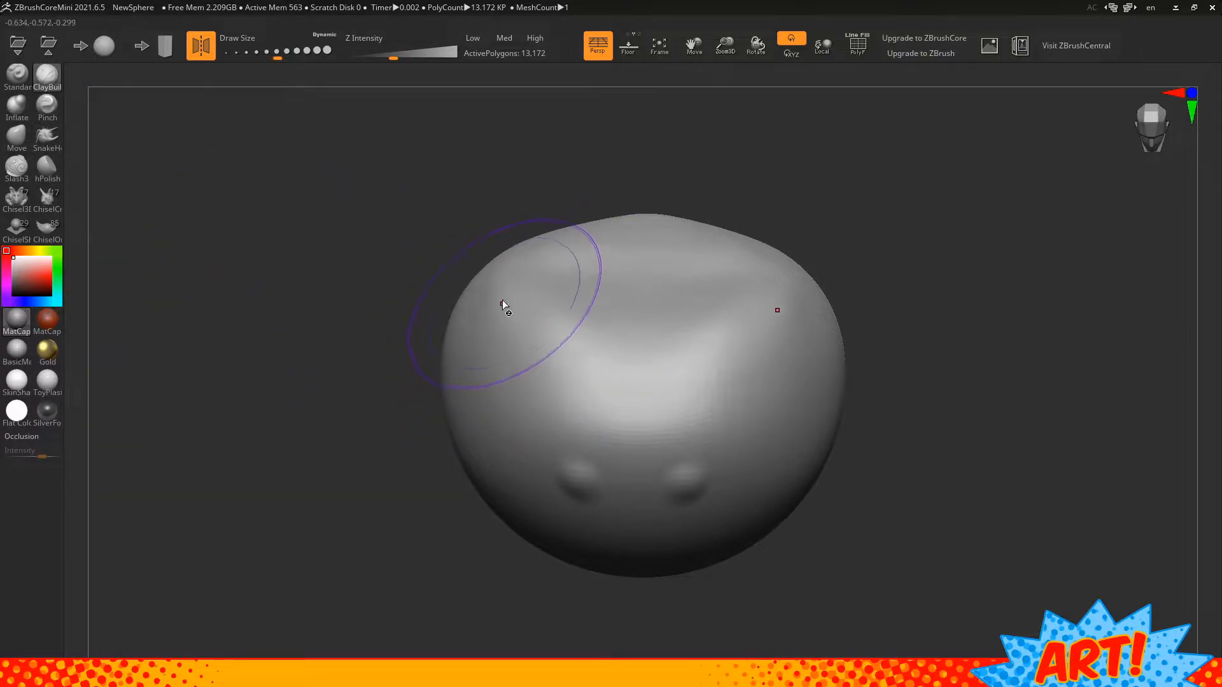
mouse_move(526, 286)
left_mouse_down()
mouse_move(546, 323)
mouse_move(606, 347)
left_mouse_up()
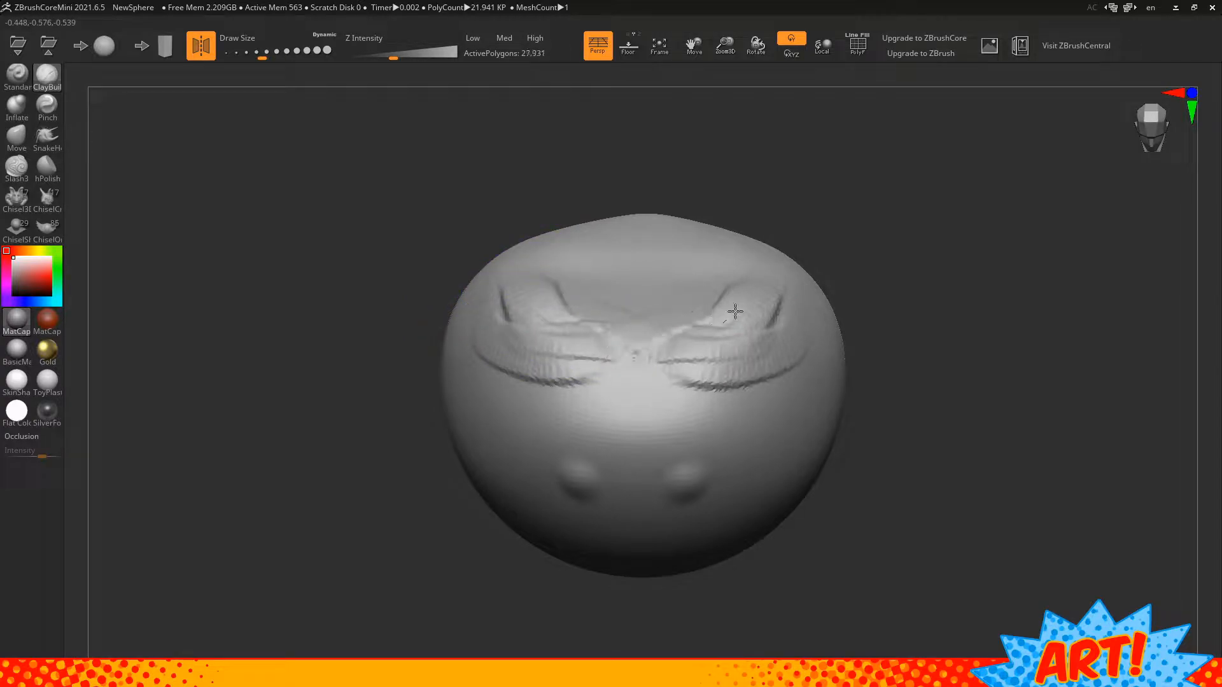
left_click_drag(757, 253, 614, 230)
mouse_move(609, 291)
left_mouse_down()
mouse_move(682, 259)
mouse_move(677, 271)
left_mouse_up()
mouse_move(762, 287)
left_mouse_down()
mouse_move(714, 306)
mouse_move(711, 323)
left_mouse_up()
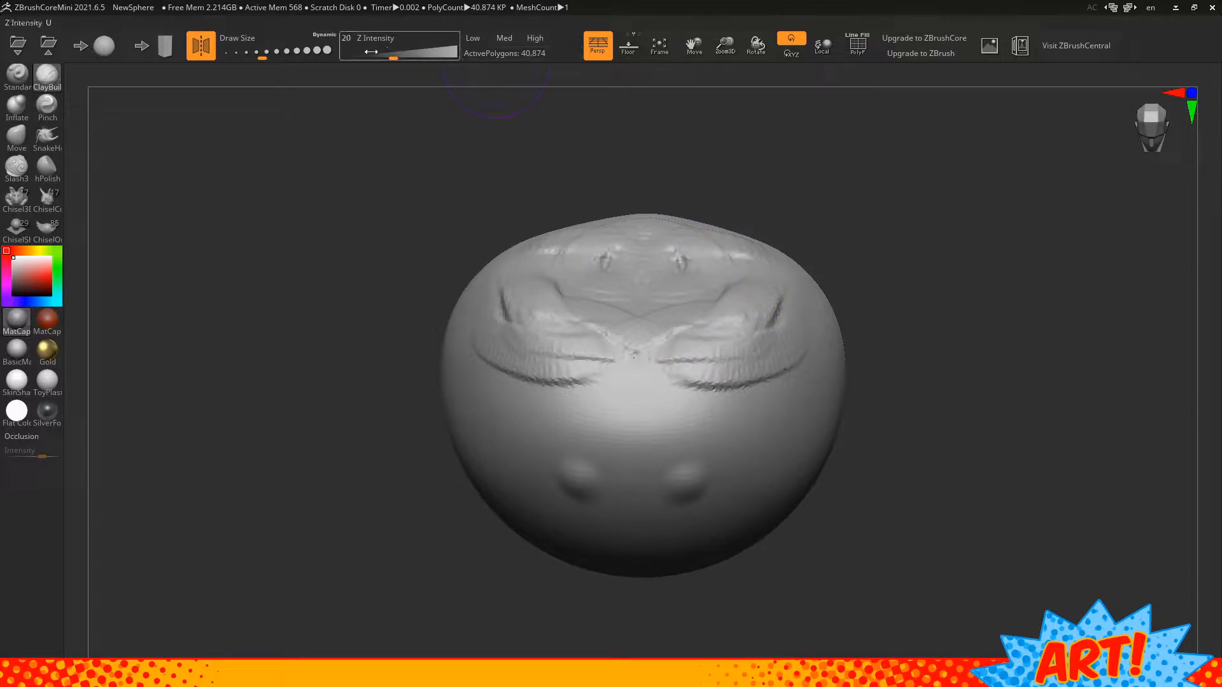
Turn off symmetry and build five separate round clay mounds over the top of the sphere with ClayBuildup
left_click(203, 49)
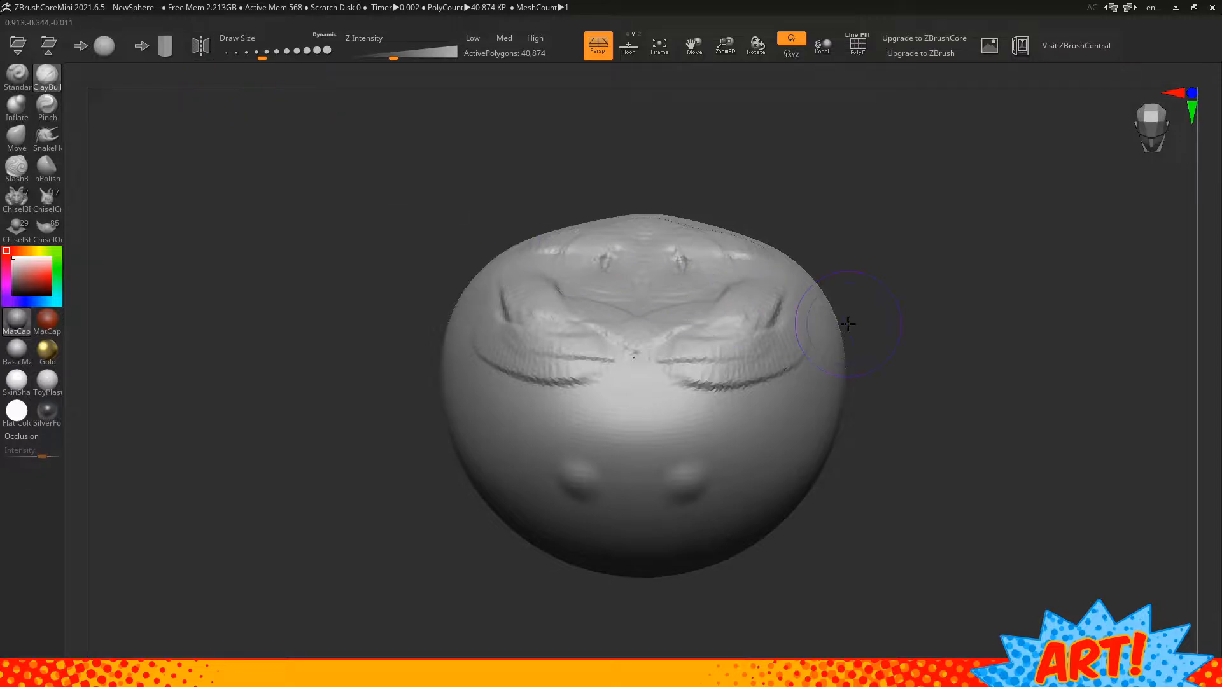
mouse_move(944, 318)
left_mouse_down()
mouse_move(948, 379)
mouse_move(957, 363)
left_mouse_up()
mouse_move(528, 254)
left_mouse_down()
mouse_move(503, 274)
mouse_move(637, 305)
left_mouse_up()
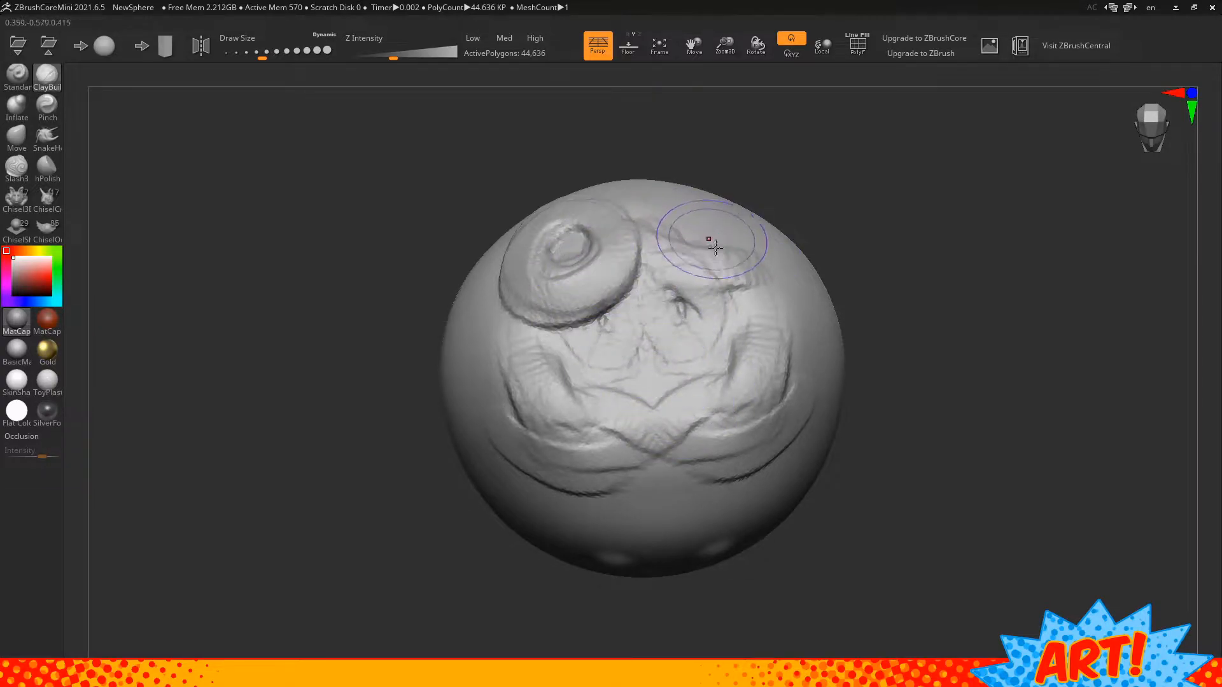
mouse_move(716, 247)
left_mouse_down()
mouse_move(764, 292)
mouse_move(662, 306)
mouse_move(751, 325)
mouse_move(689, 261)
left_mouse_up()
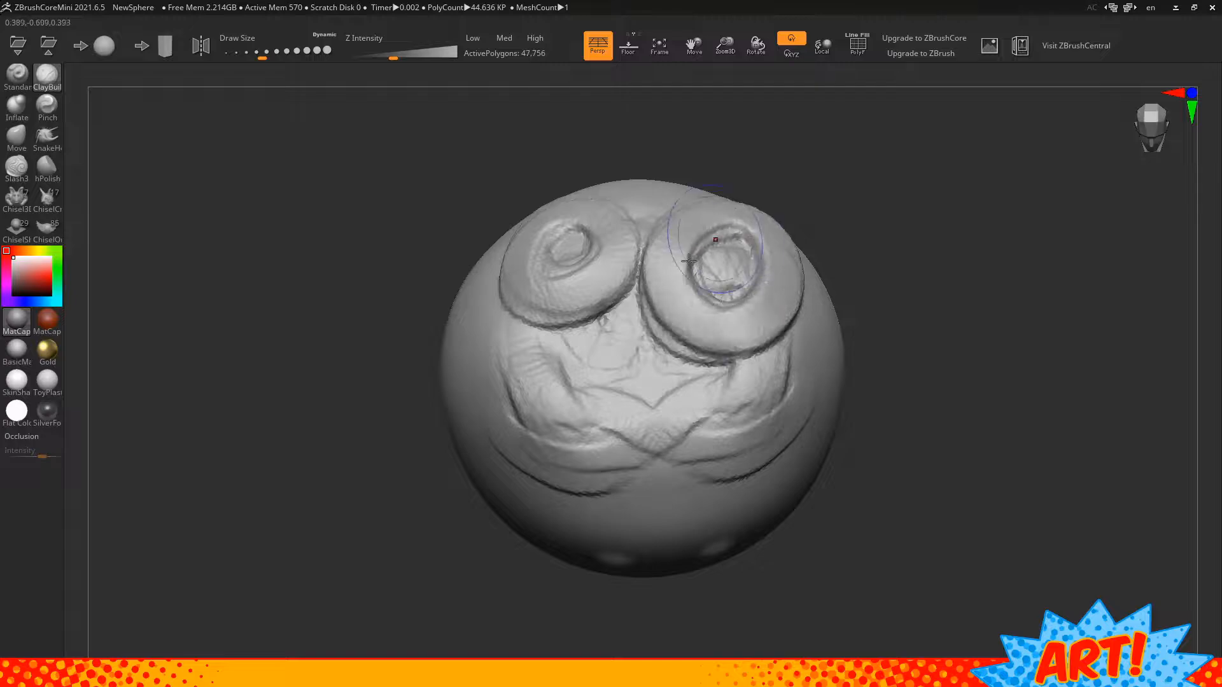
left_click_drag(554, 370, 525, 382)
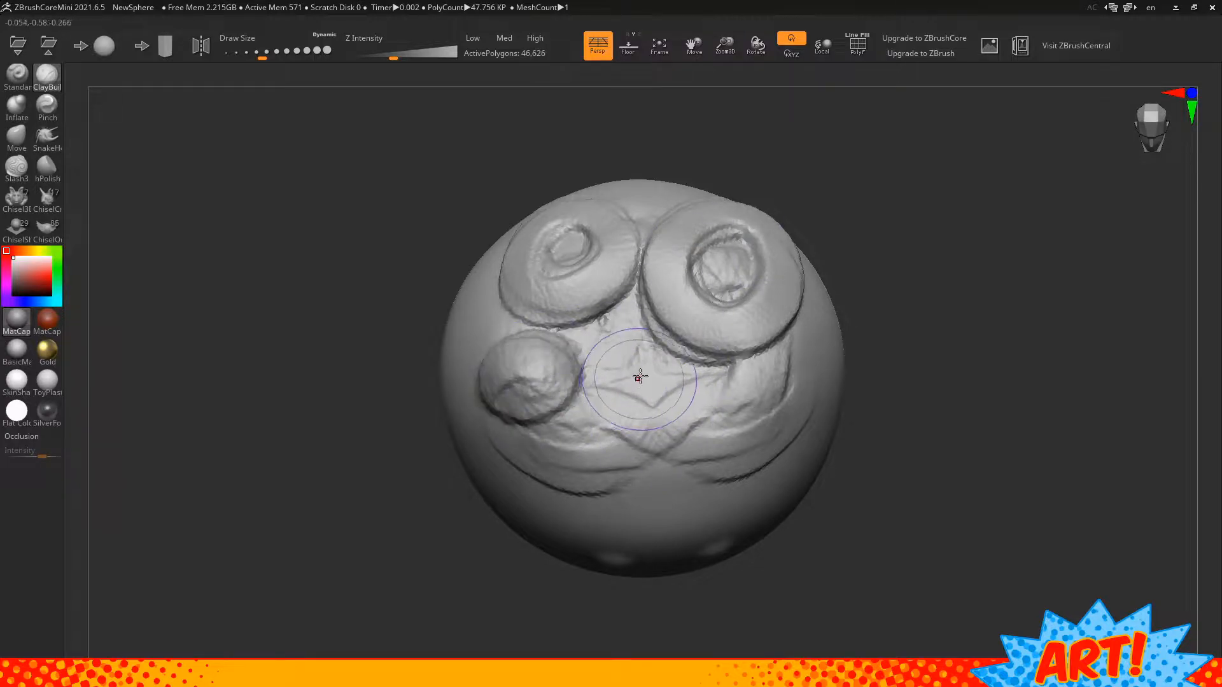
mouse_move(640, 378)
left_mouse_down()
mouse_move(573, 445)
mouse_move(700, 458)
mouse_move(631, 433)
left_mouse_up()
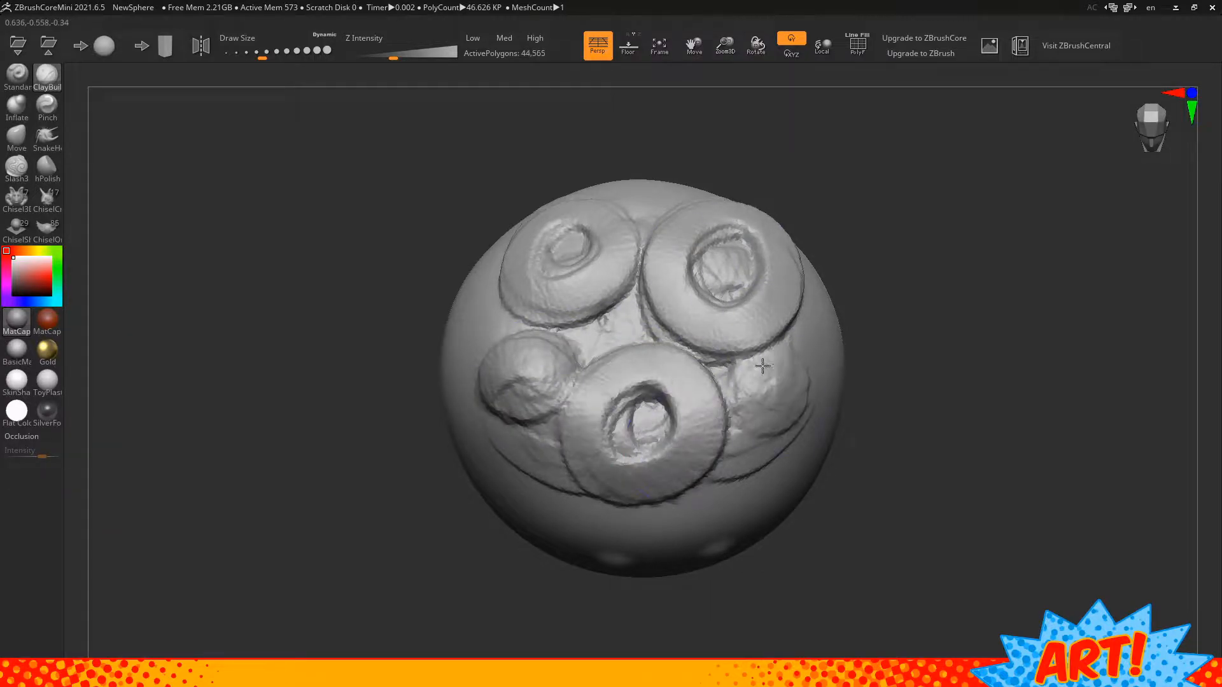
left_click_drag(762, 366, 761, 411)
Carve craters into the mounds and build a thick clay rim around their outer edge with a smaller ClayBuildup brush
mouse_move(989, 372)
left_mouse_down()
mouse_move(935, 263)
mouse_move(950, 301)
mouse_move(1015, 303)
mouse_move(1028, 319)
mouse_move(1040, 289)
mouse_move(1025, 289)
mouse_move(1047, 294)
mouse_move(1023, 308)
mouse_move(1032, 319)
mouse_move(916, 374)
left_mouse_up()
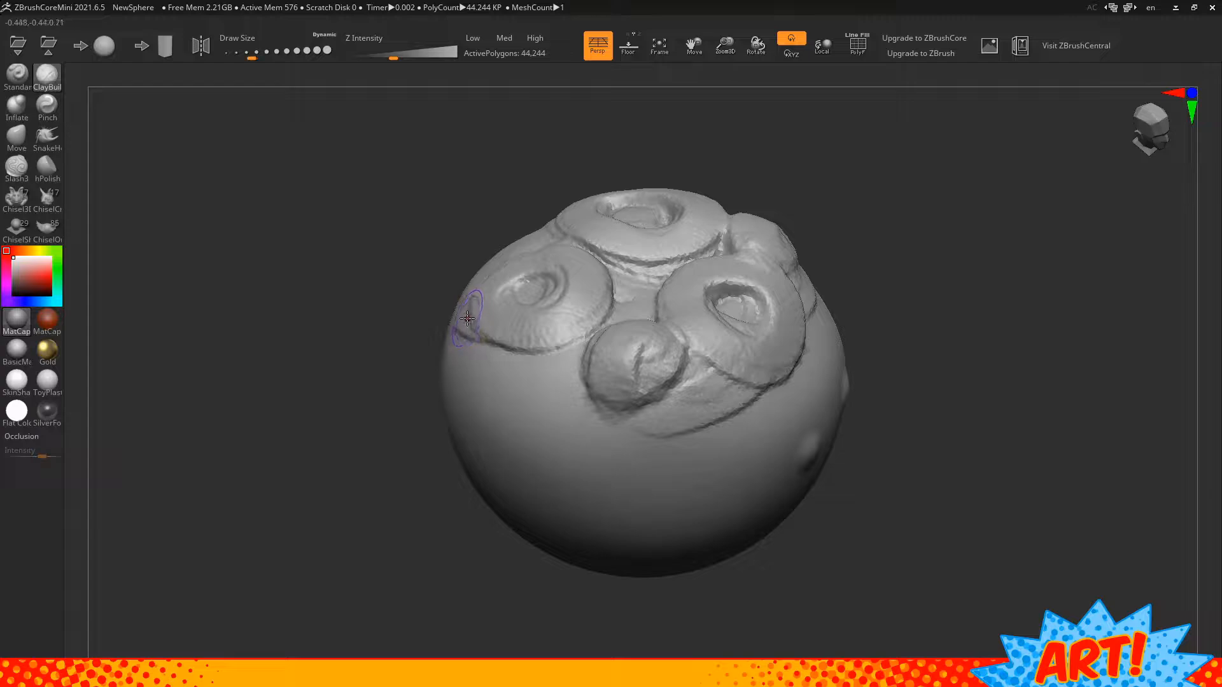
mouse_move(476, 328)
left_mouse_down()
mouse_move(547, 372)
mouse_move(588, 327)
mouse_move(574, 362)
mouse_move(595, 408)
mouse_move(647, 407)
mouse_move(679, 360)
mouse_move(633, 390)
mouse_move(644, 350)
mouse_move(624, 369)
mouse_move(621, 340)
left_mouse_up()
mouse_move(524, 308)
left_mouse_down("alt")
mouse_move(518, 320)
mouse_move(549, 316)
mouse_move(646, 220)
mouse_move(626, 245)
mouse_move(643, 245)
mouse_move(731, 369)
mouse_move(686, 341)
mouse_move(688, 286)
mouse_move(673, 286)
mouse_move(761, 266)
mouse_move(716, 266)
left_mouse_up("alt")
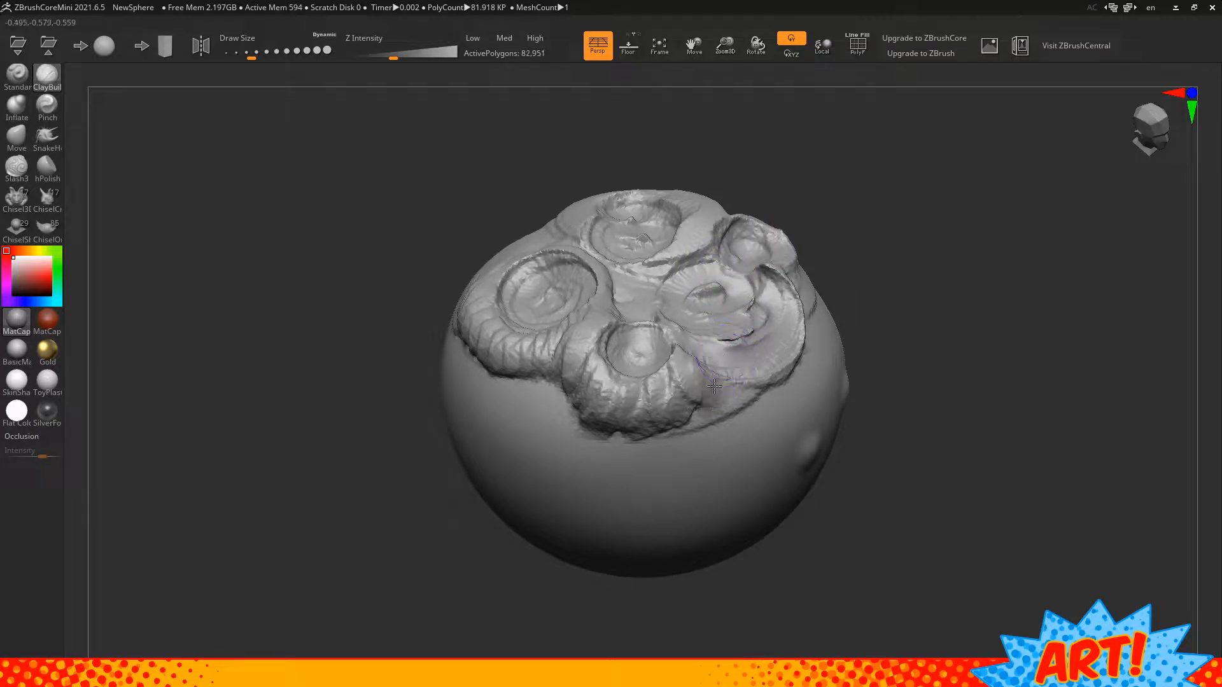
mouse_move(714, 386)
left_mouse_down()
mouse_move(744, 399)
mouse_move(784, 372)
mouse_move(809, 313)
mouse_move(791, 273)
mouse_move(805, 292)
left_mouse_up()
mouse_move(685, 416)
left_mouse_down()
mouse_move(716, 433)
mouse_move(770, 413)
mouse_move(821, 369)
mouse_move(836, 335)
mouse_move(814, 280)
mouse_move(818, 337)
mouse_move(796, 366)
mouse_move(689, 379)
mouse_move(671, 364)
mouse_move(743, 368)
mouse_move(818, 305)
mouse_move(782, 282)
left_mouse_up()
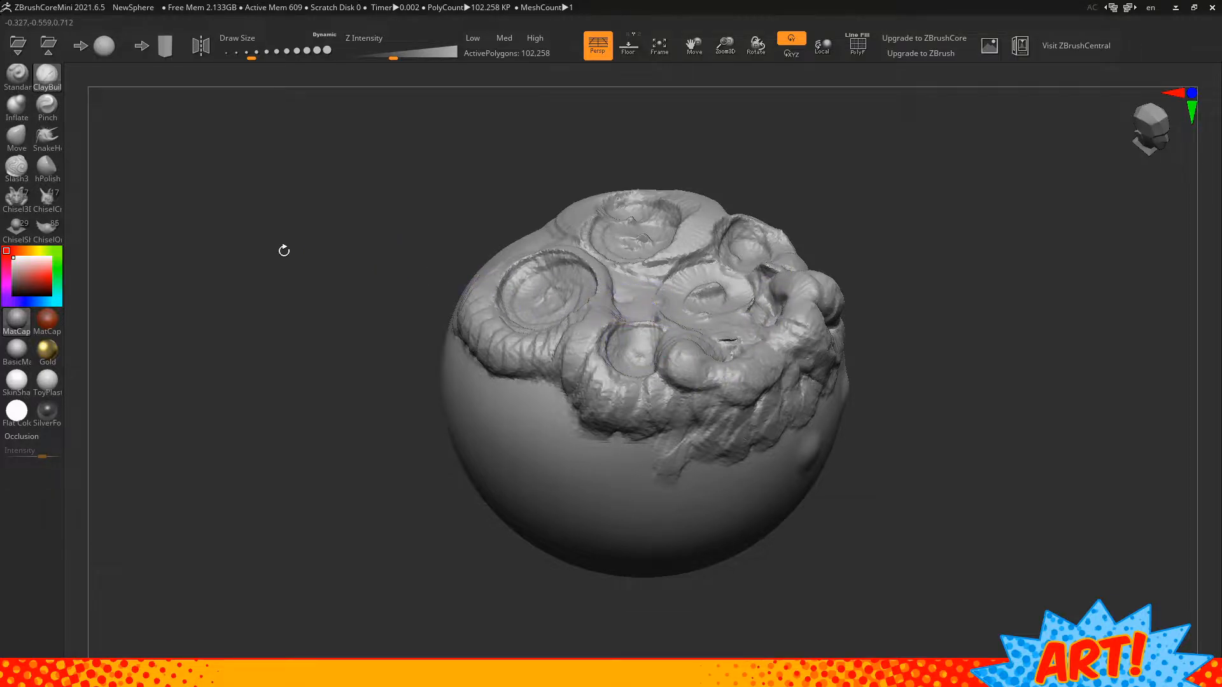
Carve winding hollows across the area inside the rim and smooth its surface into soft bumps
mouse_move(630, 326)
left_mouse_down("shift")
mouse_move(736, 308)
mouse_move(725, 268)
mouse_move(660, 238)
left_mouse_up("shift")
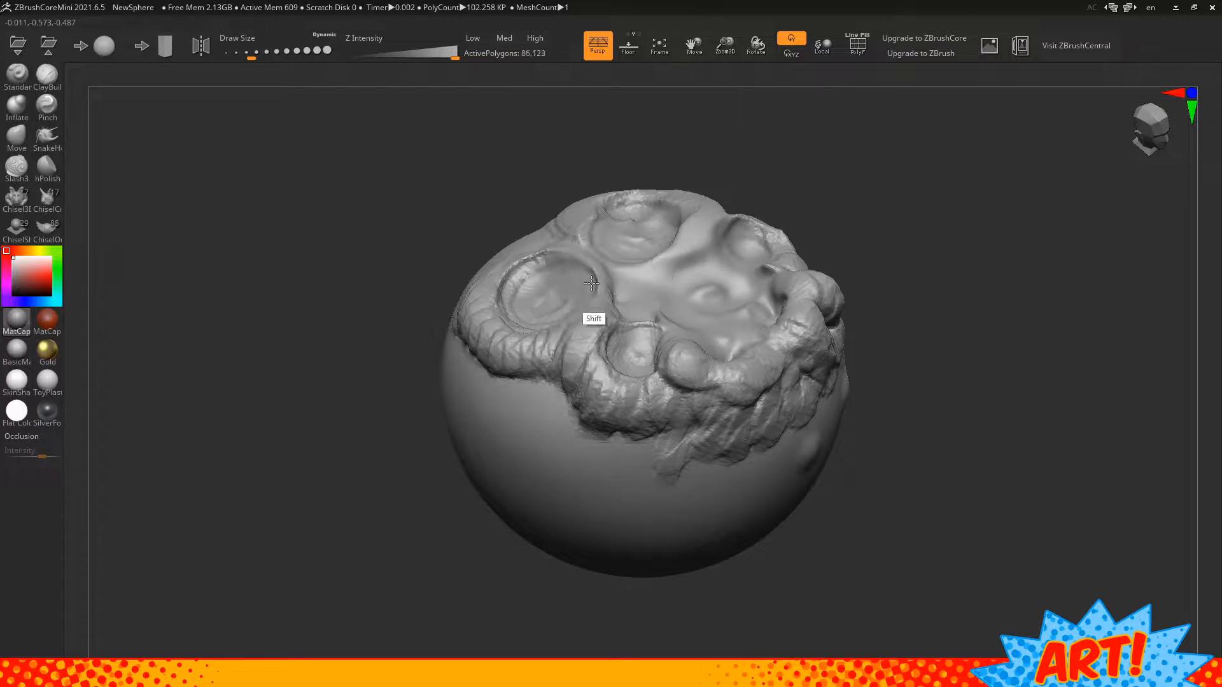
left_click_drag(591, 283, 617, 309, "shift")
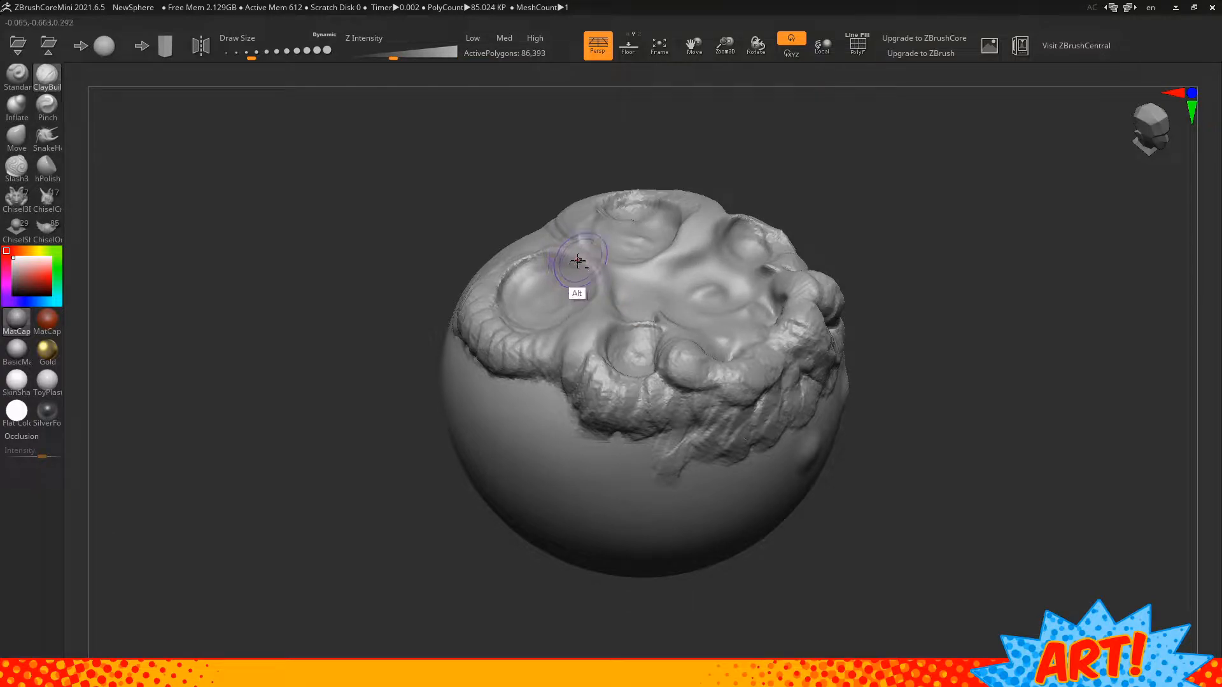
mouse_move(577, 261)
left_mouse_down("alt")
mouse_move(554, 252)
mouse_move(600, 312)
mouse_move(667, 317)
mouse_move(693, 351)
mouse_move(745, 294)
mouse_move(688, 238)
mouse_move(617, 260)
mouse_move(576, 298)
mouse_move(657, 273)
mouse_move(657, 303)
mouse_move(694, 318)
mouse_move(664, 290)
mouse_move(574, 291)
mouse_move(555, 273)
mouse_move(572, 254)
mouse_move(636, 300)
mouse_move(684, 314)
mouse_move(674, 216)
mouse_move(787, 242)
left_mouse_up("alt")
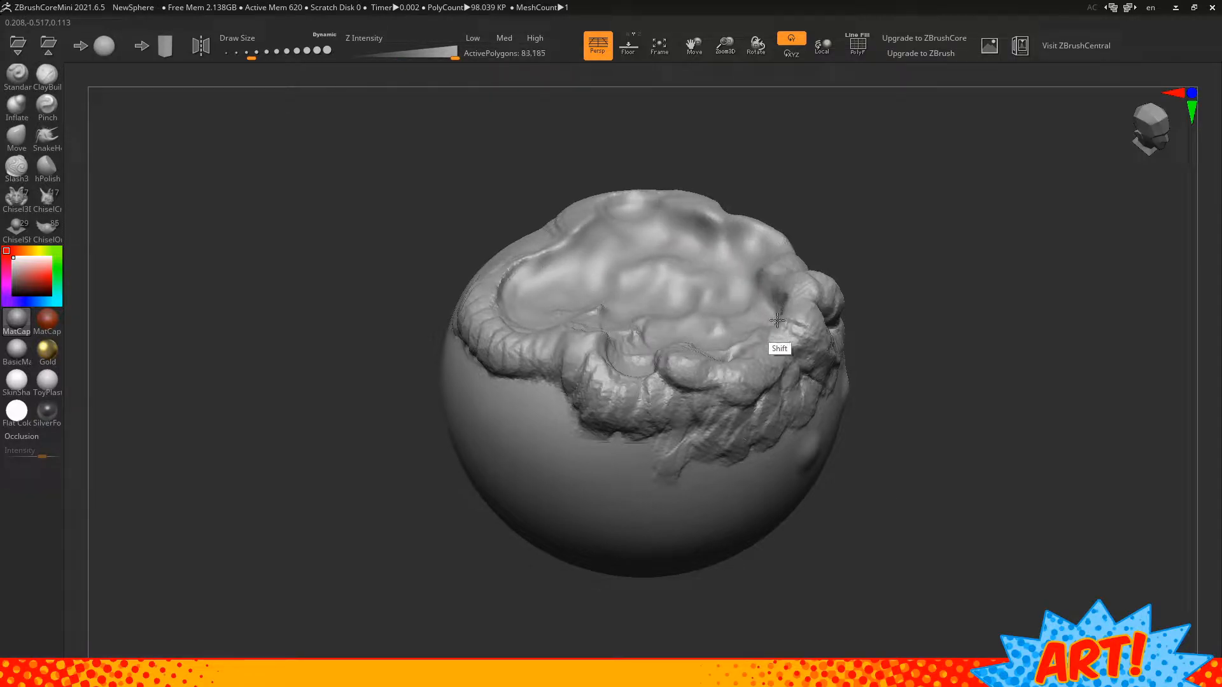
mouse_move(777, 321)
left_mouse_down("shift")
mouse_move(674, 348)
mouse_move(604, 306)
mouse_move(551, 229)
mouse_move(715, 278)
left_mouse_up("shift")
Extend the outer slope of the rim beside the eye bumps with more clay strokes
mouse_move(892, 299)
left_mouse_down()
mouse_move(987, 316)
mouse_move(968, 361)
mouse_move(979, 399)
mouse_move(1037, 350)
mouse_move(1023, 295)
mouse_move(1051, 296)
mouse_move(1005, 289)
left_mouse_up()
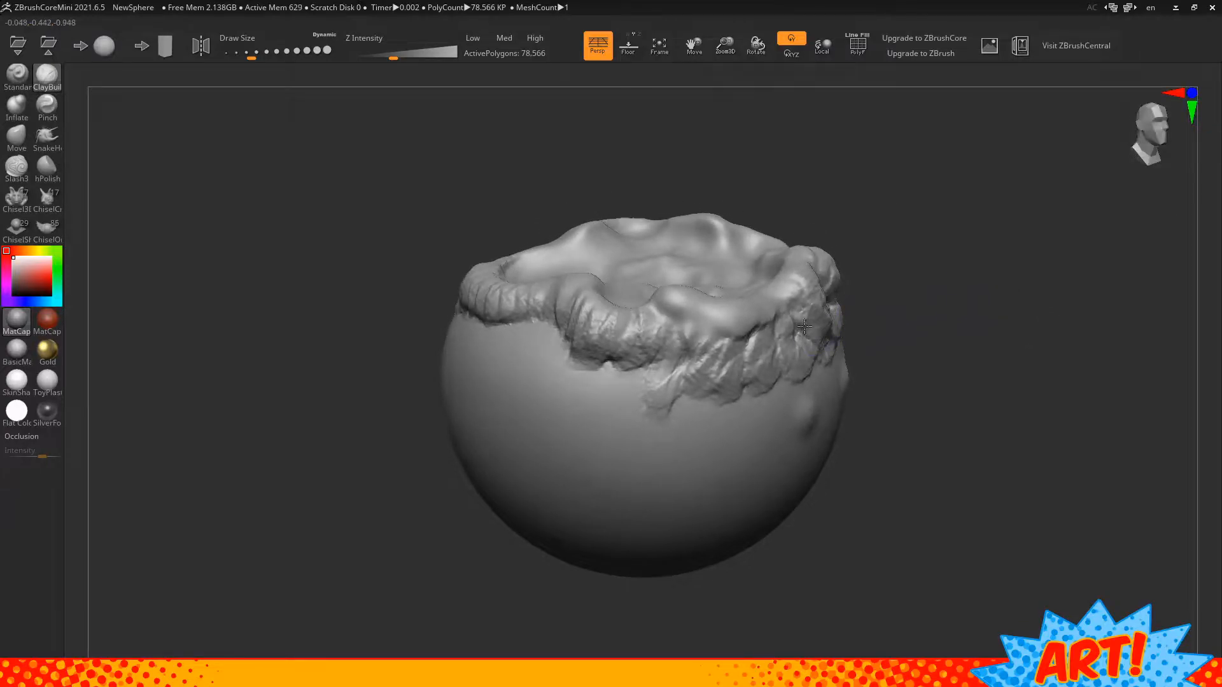
left_click_drag(789, 328, 741, 322, "shift")
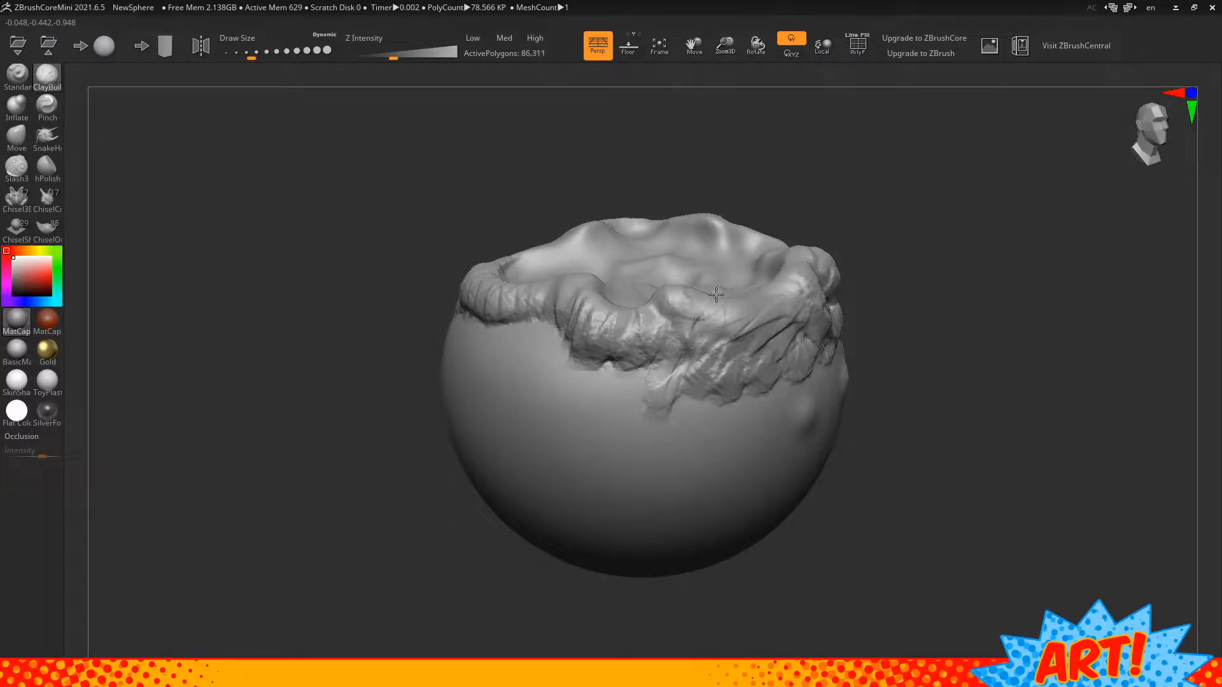
left_click_drag(724, 322, 847, 360, "shift")
mouse_move(839, 316)
left_mouse_down()
mouse_move(654, 364)
mouse_move(500, 370)
left_mouse_up()
Fill the gap at the back of the rim with rows of ridged clay strokes down its outer slope
left_click_drag(970, 352, 1068, 359)
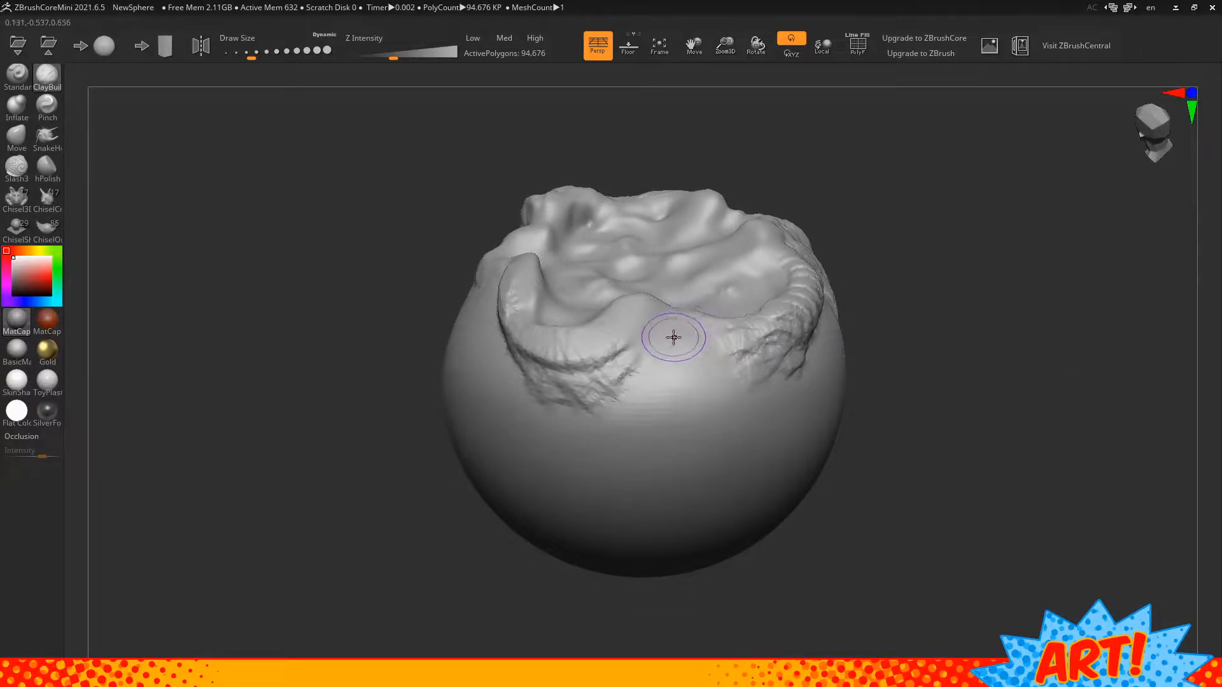
mouse_move(667, 336)
left_mouse_down()
mouse_move(607, 337)
mouse_move(743, 362)
mouse_move(803, 335)
mouse_move(835, 273)
mouse_move(825, 344)
mouse_move(796, 366)
mouse_move(465, 347)
left_mouse_up()
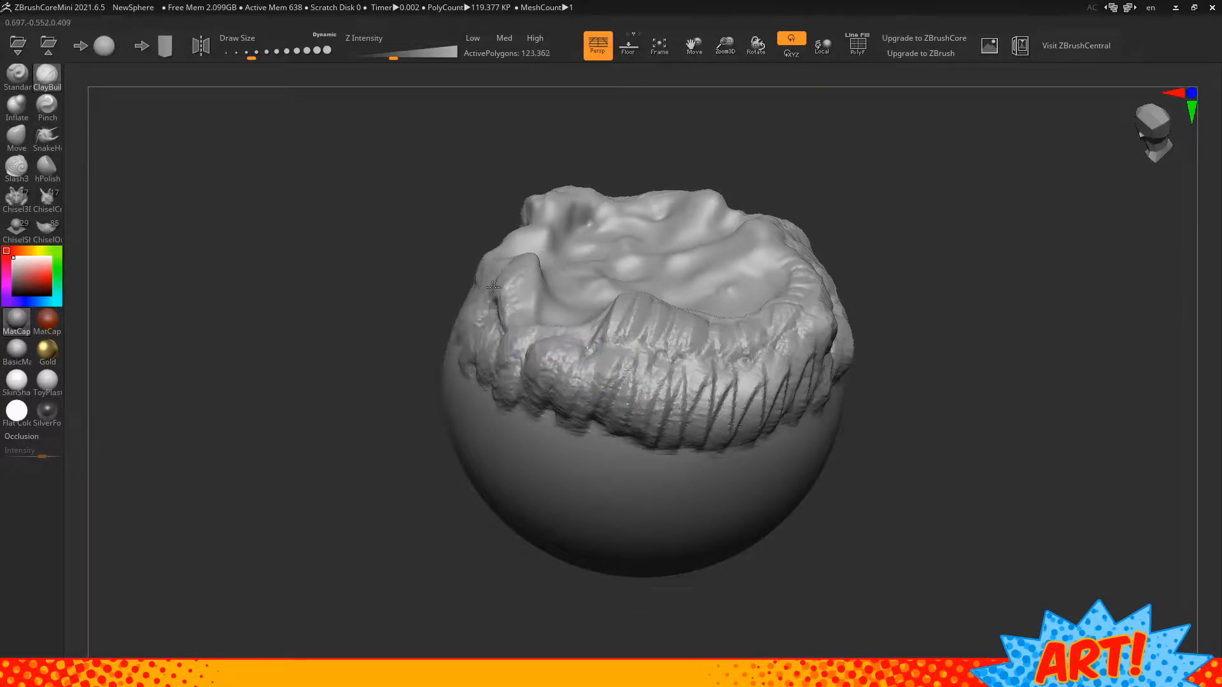
mouse_move(493, 287)
left_mouse_down()
mouse_move(468, 321)
mouse_move(509, 333)
mouse_move(573, 382)
mouse_move(638, 383)
left_mouse_up()
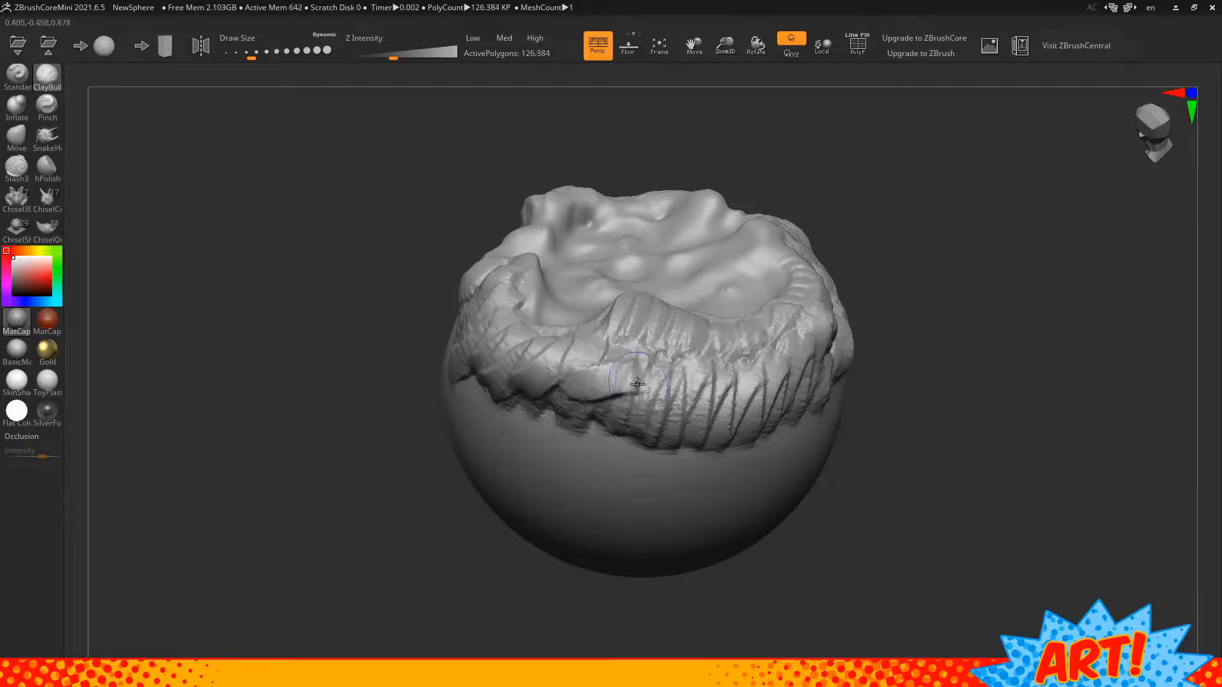
Layer two rows of overlapping diagonal clay strokes down the rim's unfinished outer side
left_click_drag(1015, 302, 1033, 298)
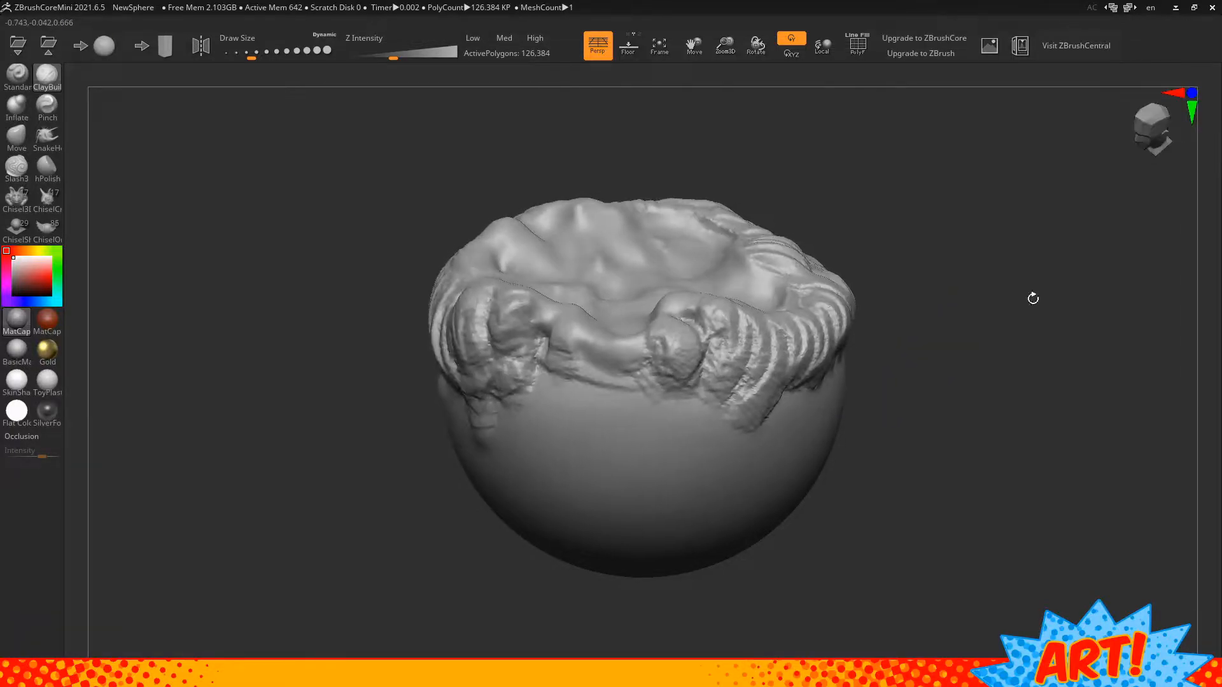
left_click_drag(529, 321, 489, 408)
left_click_drag(580, 337, 541, 406)
left_click_drag(630, 344, 576, 404)
mouse_move(676, 340)
left_mouse_down()
mouse_move(627, 404)
mouse_move(642, 404)
left_mouse_up()
left_click_drag(732, 340, 703, 411)
left_click_drag(805, 347, 751, 414)
left_click_drag(773, 366, 710, 433)
left_click_drag(707, 376, 636, 446)
left_click_drag(595, 388, 547, 449)
left_click_drag(503, 376, 480, 423)
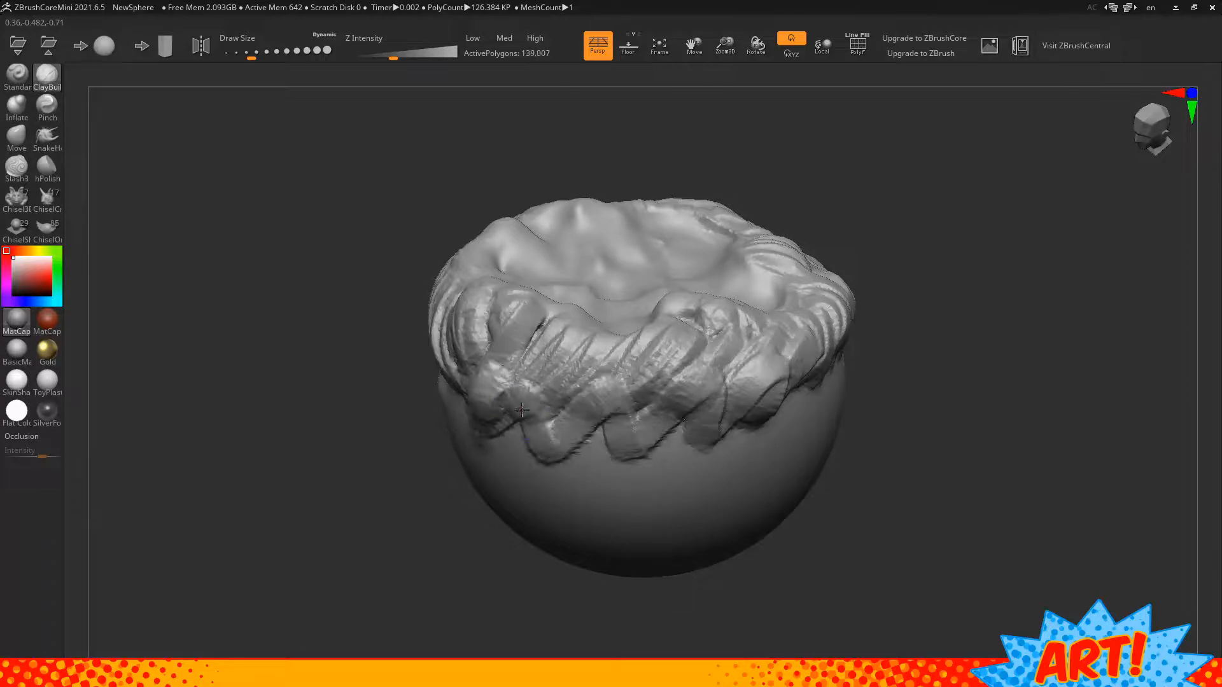
mouse_move(955, 325)
left_mouse_down()
mouse_move(1039, 310)
mouse_move(1077, 346)
left_mouse_up()
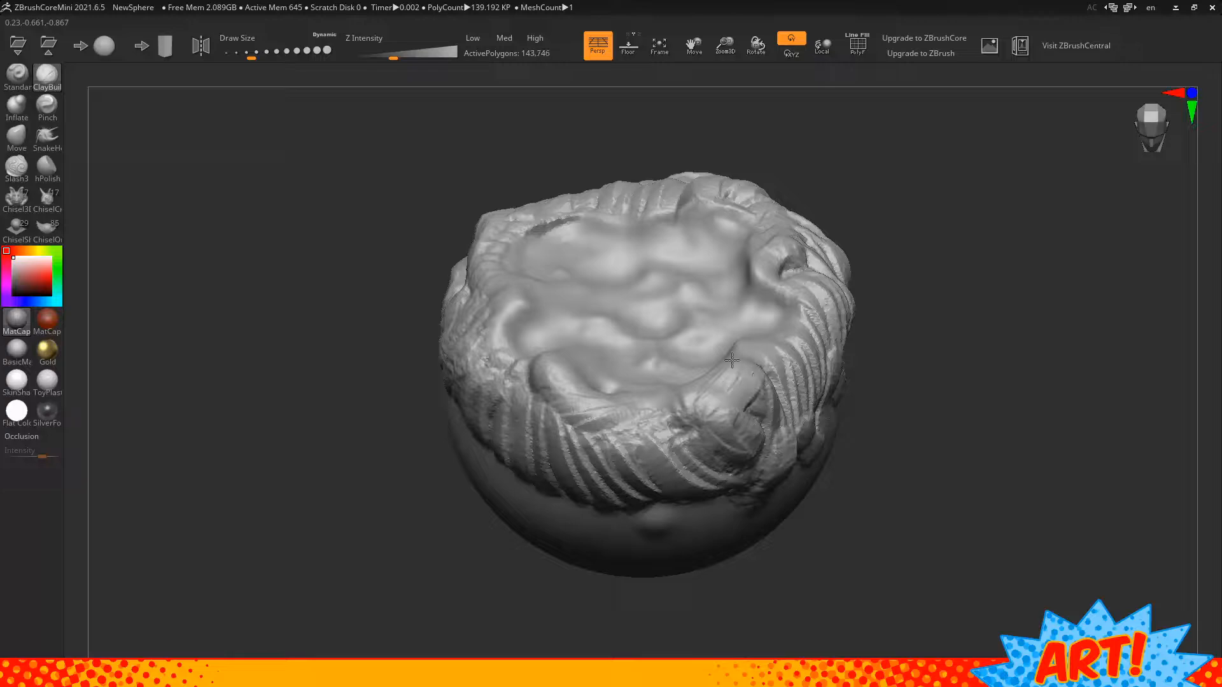
Build up a thick rolled clay lip with rounded ends along the inner edge of the rim
mouse_move(720, 360)
left_mouse_down()
mouse_move(643, 410)
mouse_move(595, 398)
mouse_move(556, 372)
mouse_move(553, 350)
left_mouse_up()
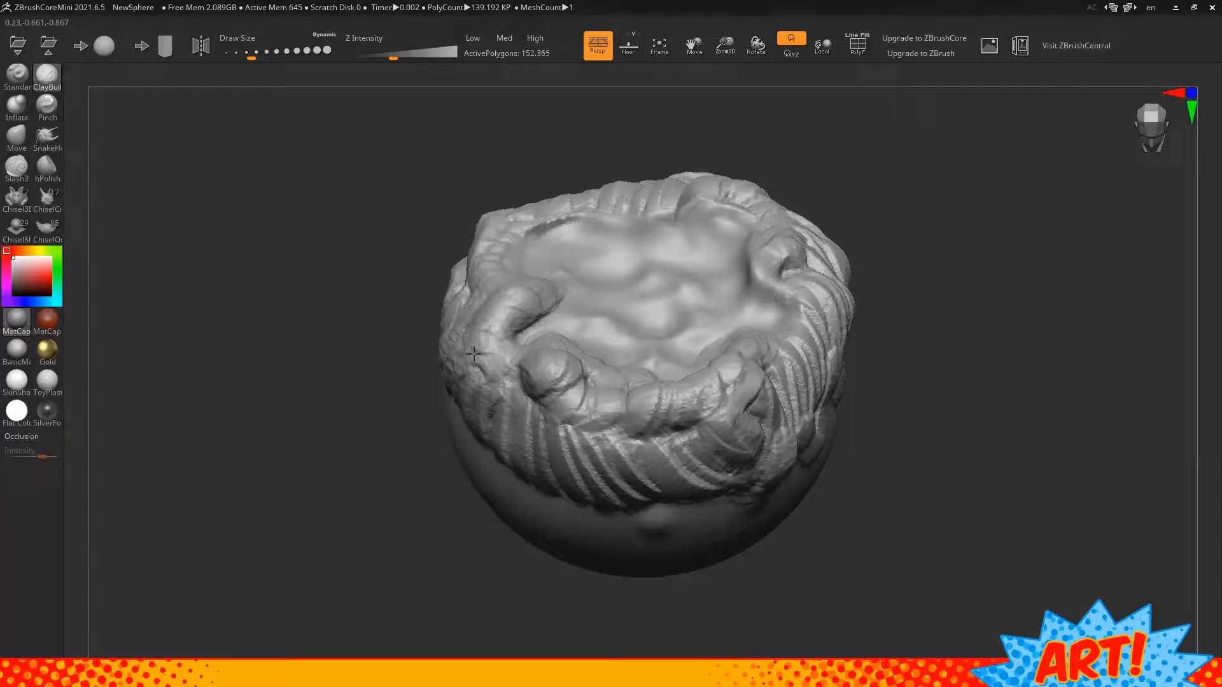
left_click_drag(473, 354, 570, 382)
mouse_move(932, 251)
left_mouse_down()
mouse_move(985, 273)
mouse_move(1028, 255)
left_mouse_up()
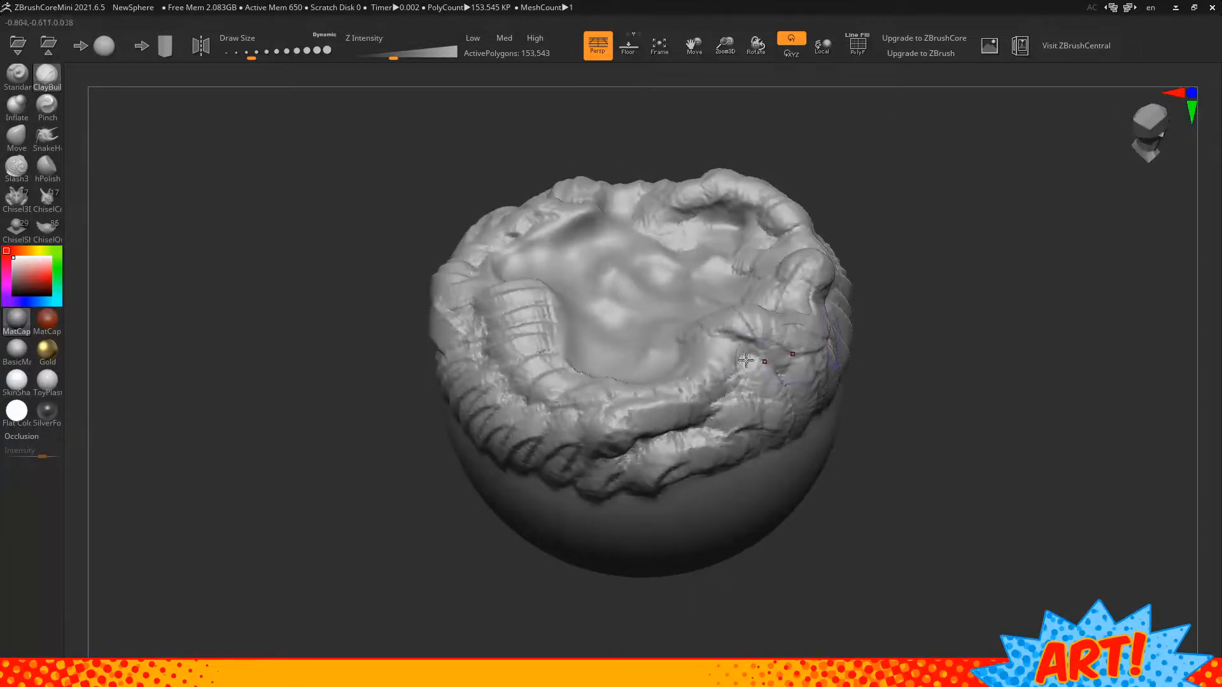
mouse_move(747, 359)
left_mouse_down()
mouse_move(725, 363)
mouse_move(717, 413)
mouse_move(653, 454)
mouse_move(551, 430)
mouse_move(533, 342)
left_mouse_up()
left_click_drag(910, 298, 980, 292)
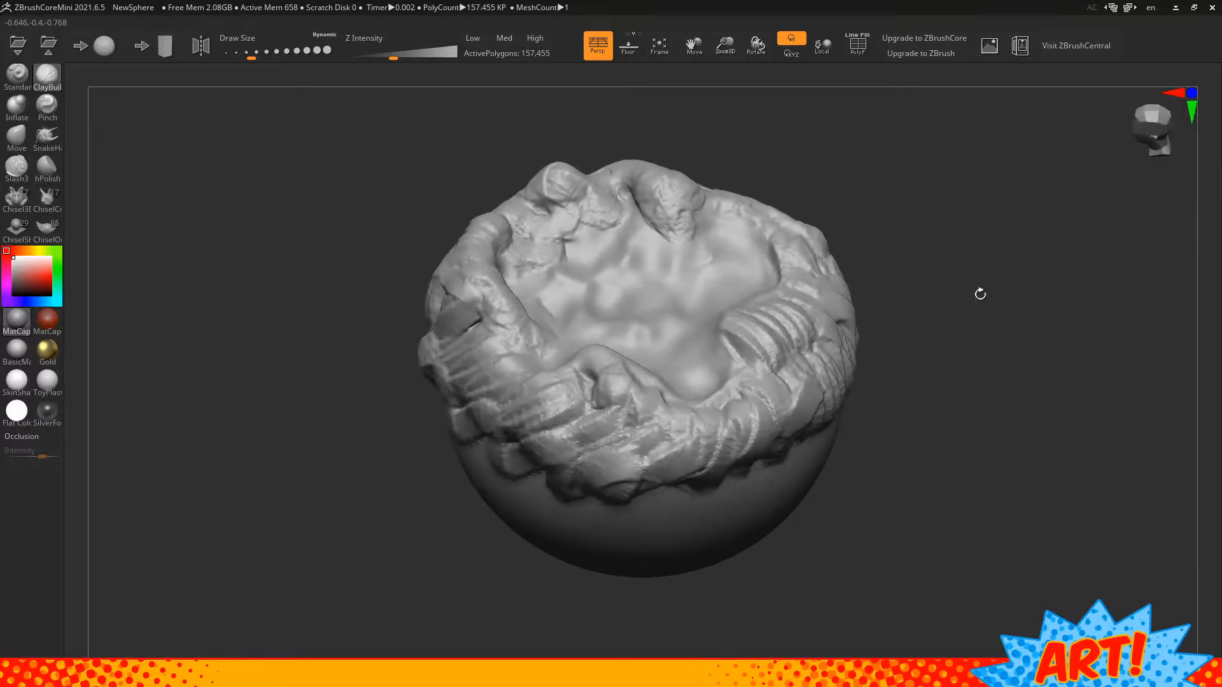
mouse_move(619, 394)
left_mouse_down()
mouse_move(613, 414)
mouse_move(572, 381)
left_mouse_up()
left_click_drag(749, 384, 769, 371)
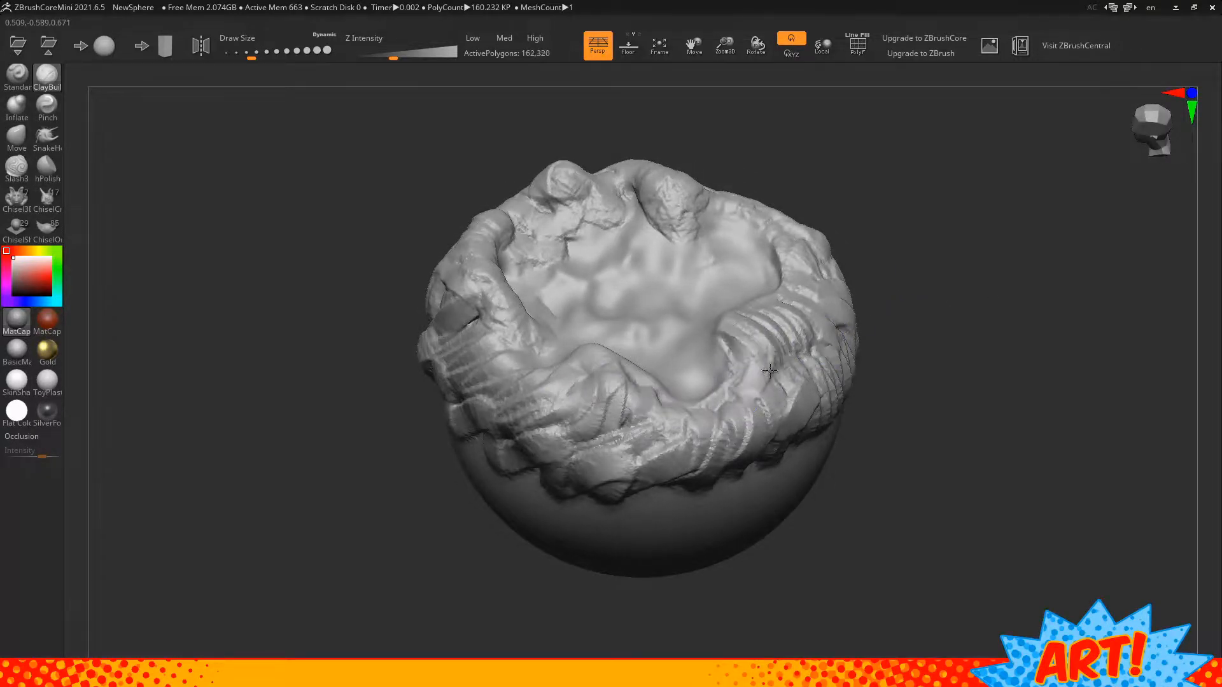
Wrap a band of overlapping curved clay strokes around the sphere along the lower edge of the rim
mouse_move(913, 351)
left_mouse_down()
mouse_move(927, 305)
mouse_move(899, 293)
left_mouse_up()
mouse_move(684, 375)
left_mouse_down()
mouse_move(725, 382)
mouse_move(827, 357)
mouse_move(809, 379)
mouse_move(713, 407)
mouse_move(630, 413)
mouse_move(428, 356)
left_mouse_up()
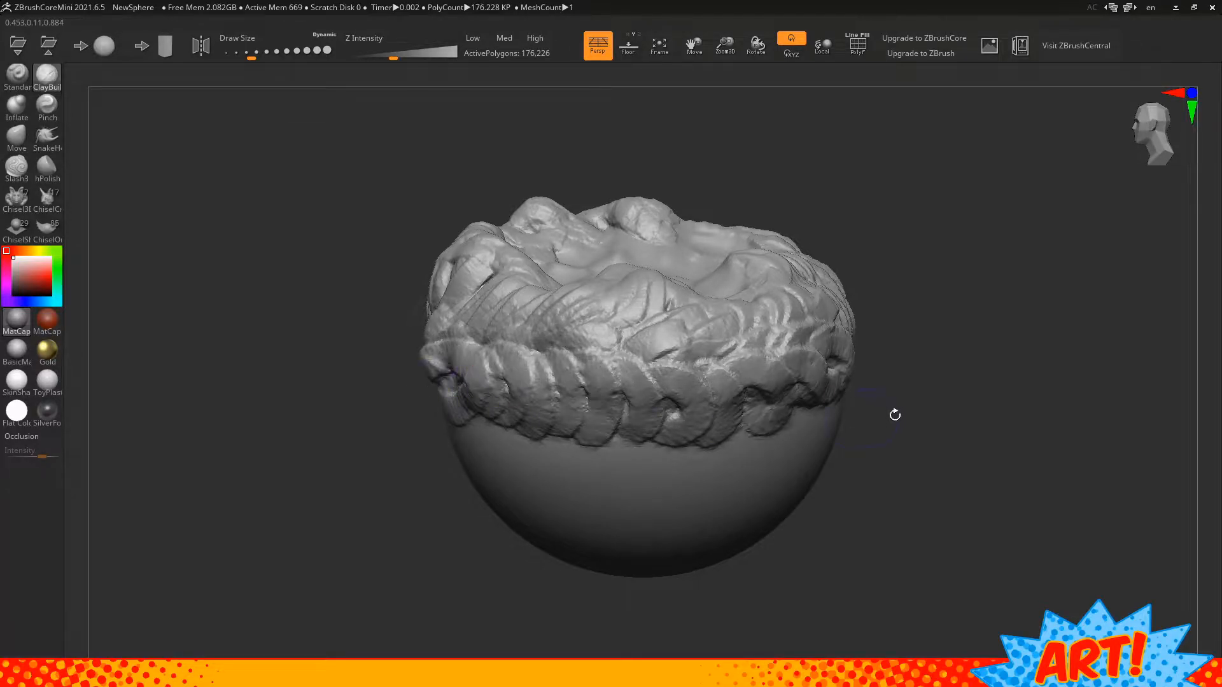
mouse_move(895, 414)
left_mouse_down()
mouse_move(974, 414)
mouse_move(929, 407)
left_mouse_up()
mouse_move(725, 401)
left_mouse_down()
mouse_move(592, 398)
mouse_move(538, 385)
mouse_move(520, 365)
mouse_move(449, 366)
left_mouse_up()
left_click_drag(895, 399, 941, 407)
mouse_move(805, 370)
left_mouse_down()
mouse_move(780, 364)
mouse_move(713, 398)
mouse_move(554, 421)
mouse_move(486, 427)
mouse_move(453, 408)
left_mouse_up()
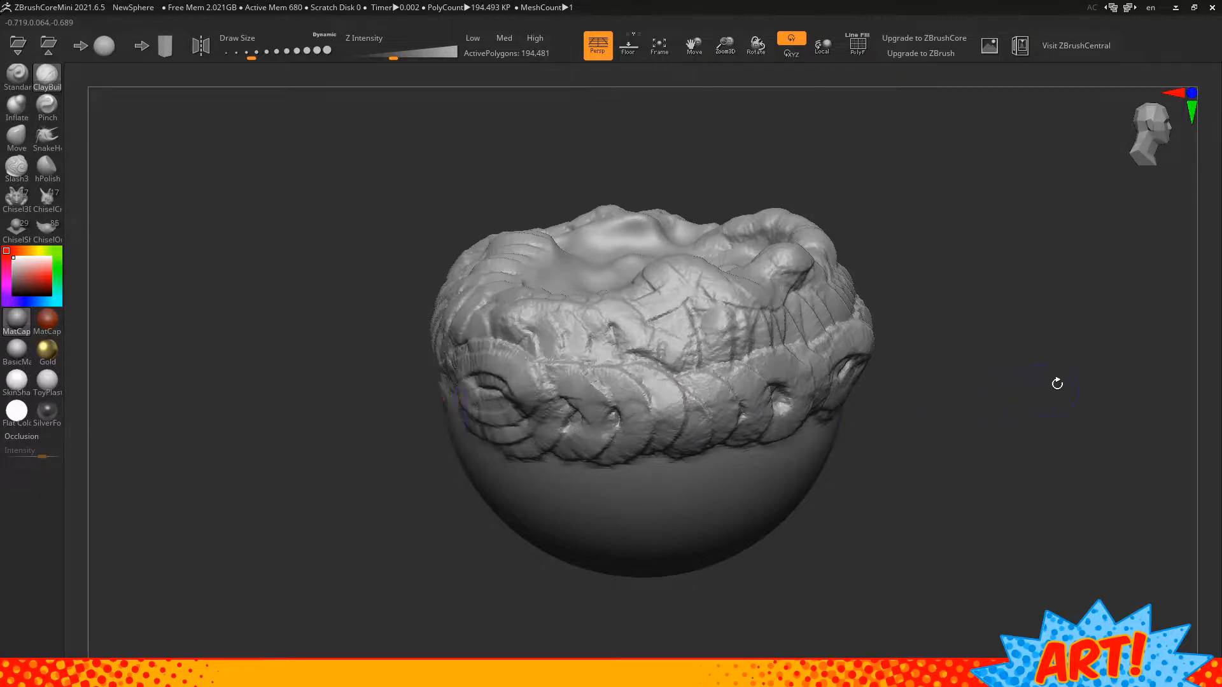
left_click_drag(1057, 383, 1012, 388)
mouse_move(764, 407)
left_mouse_down()
mouse_move(581, 427)
mouse_move(459, 382)
mouse_move(445, 356)
left_mouse_up()
mouse_move(980, 375)
left_mouse_down()
mouse_move(1058, 378)
mouse_move(870, 395)
left_mouse_up()
Smooth the upper part of the new band and blend it into the rim with diagonal clay strokes
key("shift")
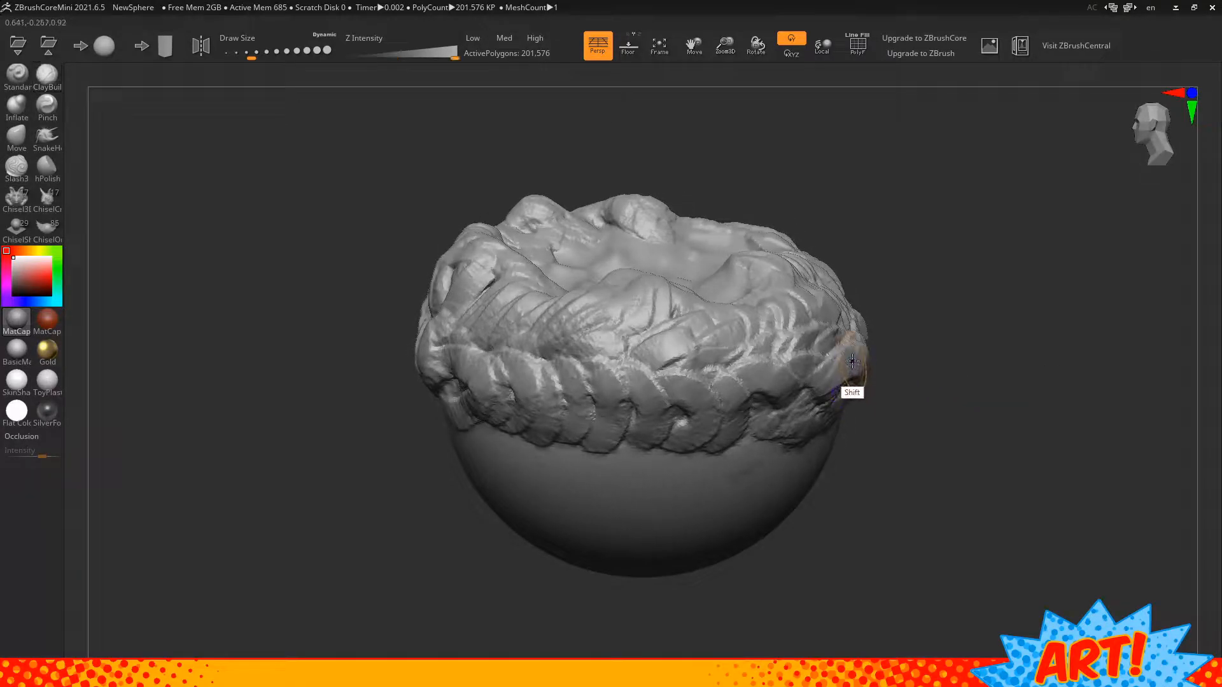
left_click_drag(704, 383, 461, 389, "shift")
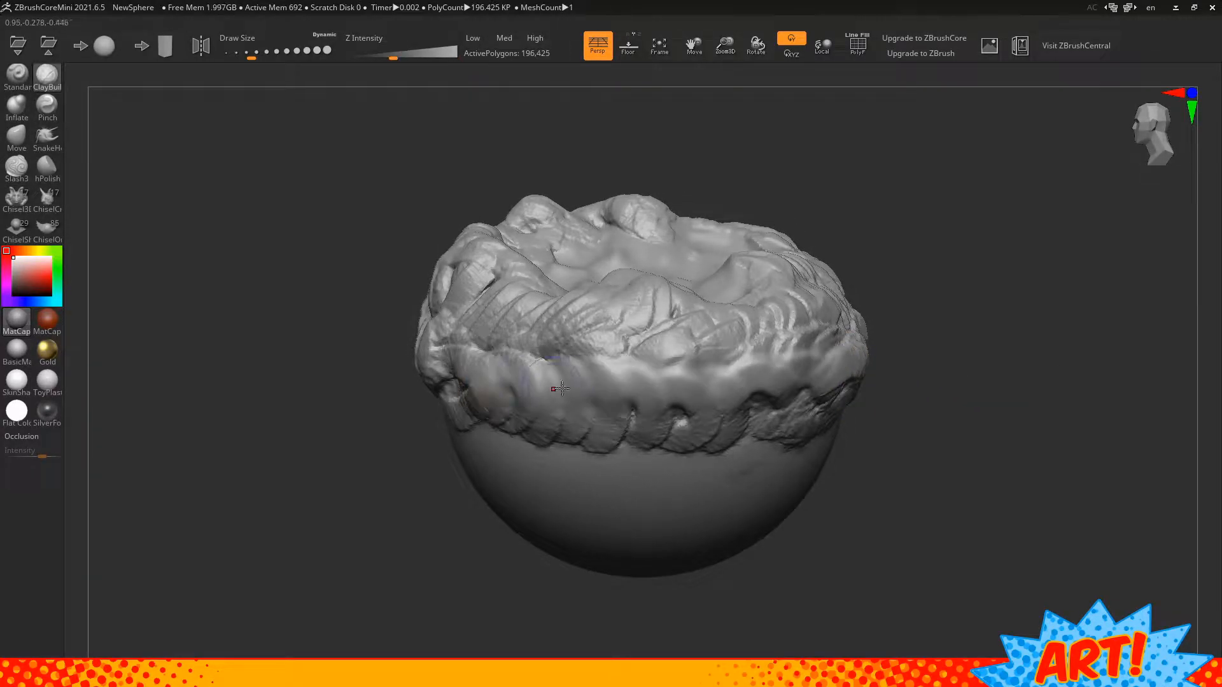
left_click_drag(567, 388, 720, 364)
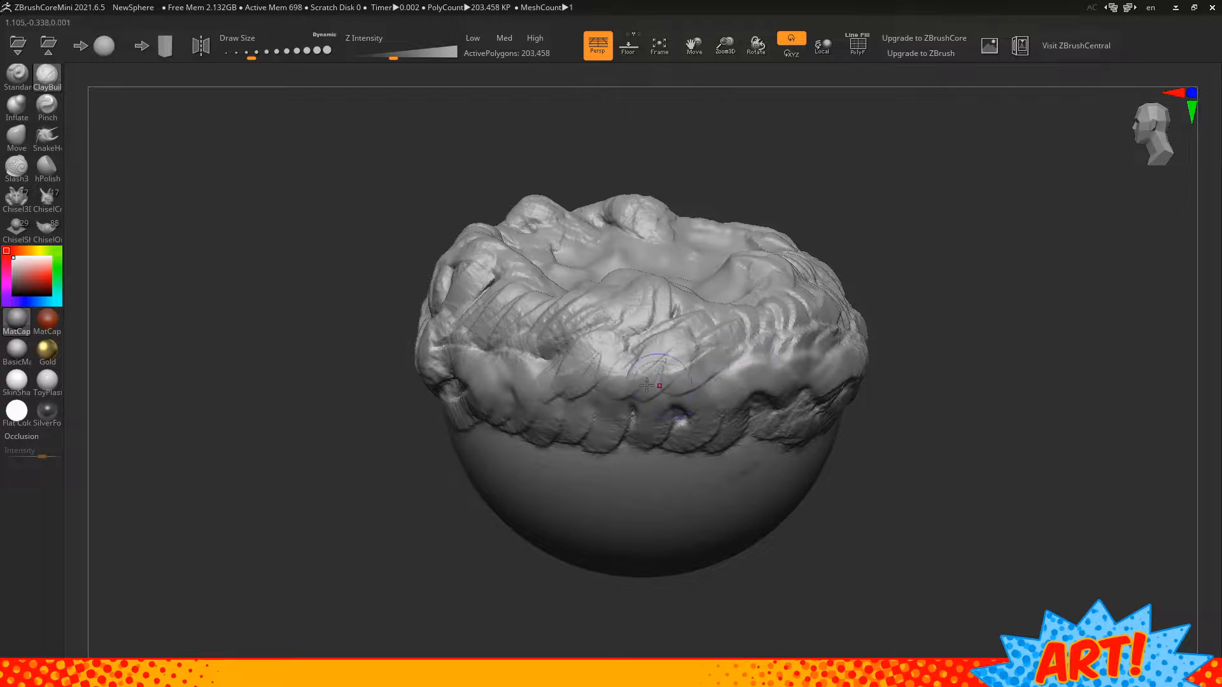
mouse_move(634, 350)
left_mouse_down()
mouse_move(754, 367)
mouse_move(618, 436)
mouse_move(824, 372)
mouse_move(853, 382)
left_mouse_up()
Lay long sweeping clay strokes down the rim's outer side and smooth the ridges beneath the rolled lip
mouse_move(952, 316)
left_mouse_down()
mouse_move(1026, 322)
mouse_move(998, 352)
mouse_move(871, 345)
left_mouse_up()
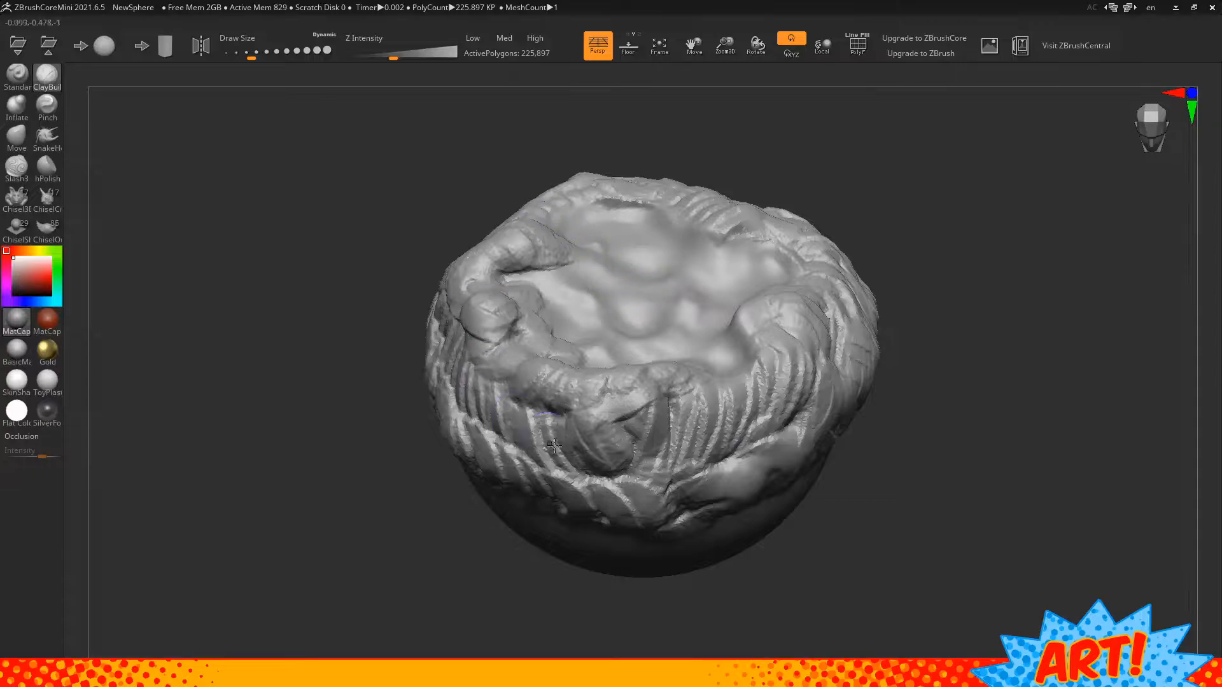
left_click_drag(964, 359, 974, 363)
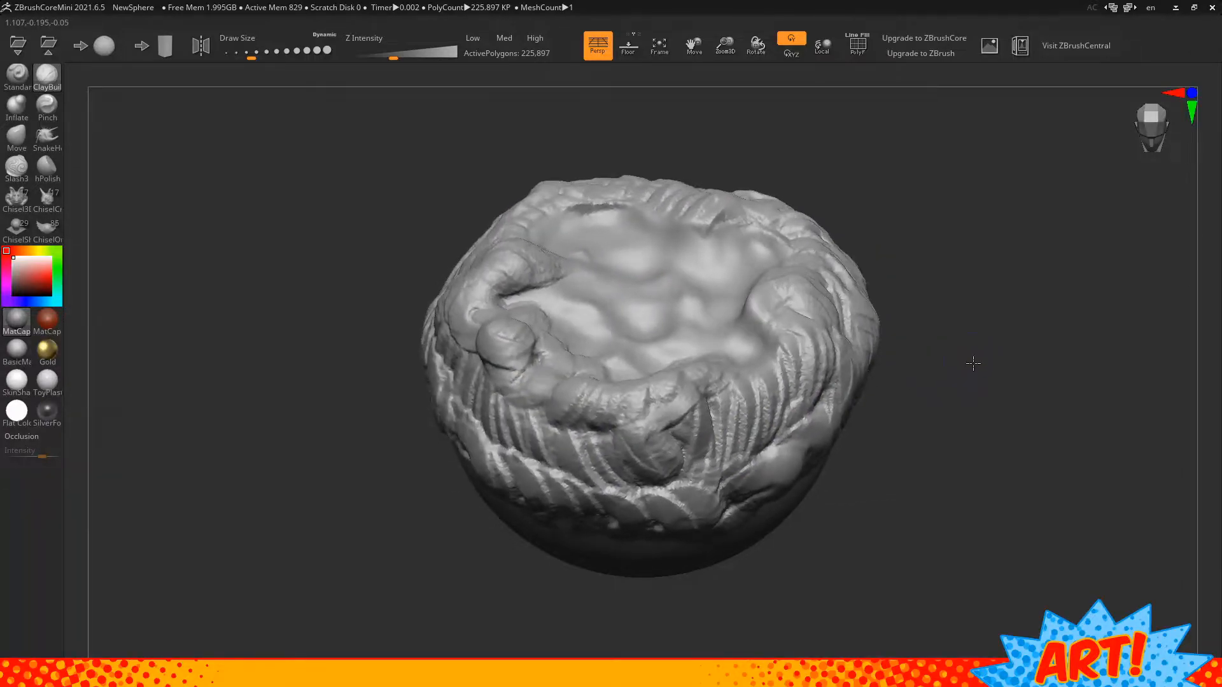
mouse_move(856, 310)
left_mouse_down()
mouse_move(759, 469)
mouse_move(780, 414)
mouse_move(736, 408)
left_mouse_up()
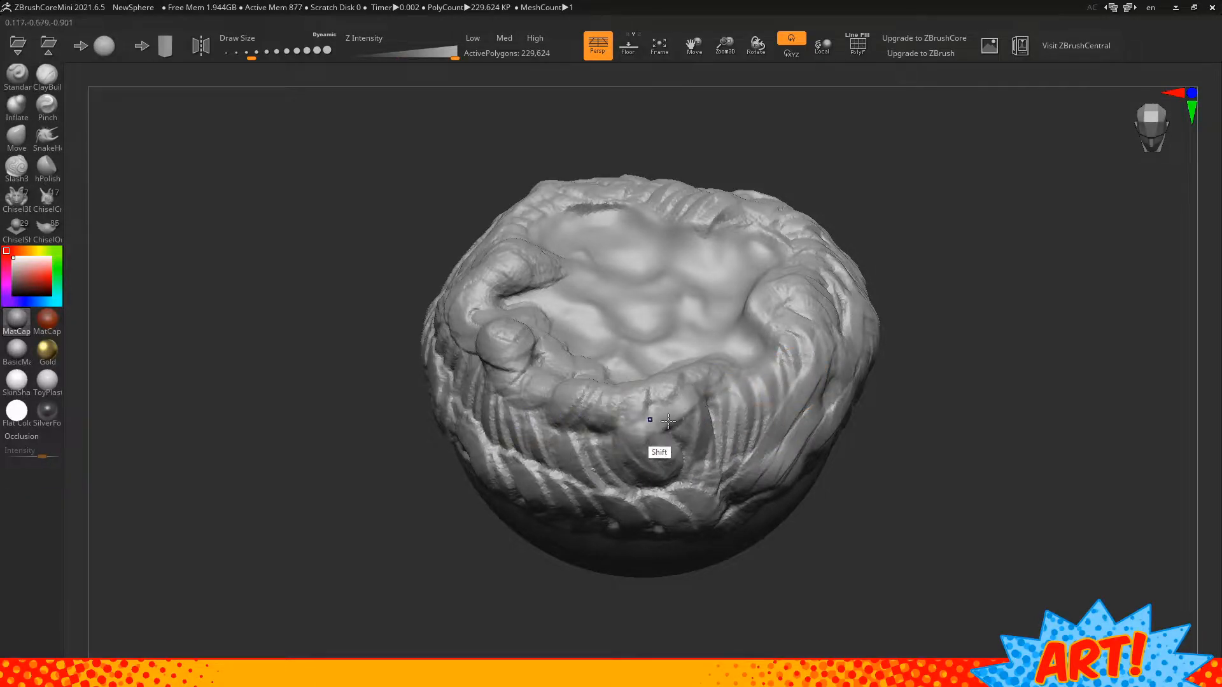
left_click_drag(469, 413, 457, 367, "shift")
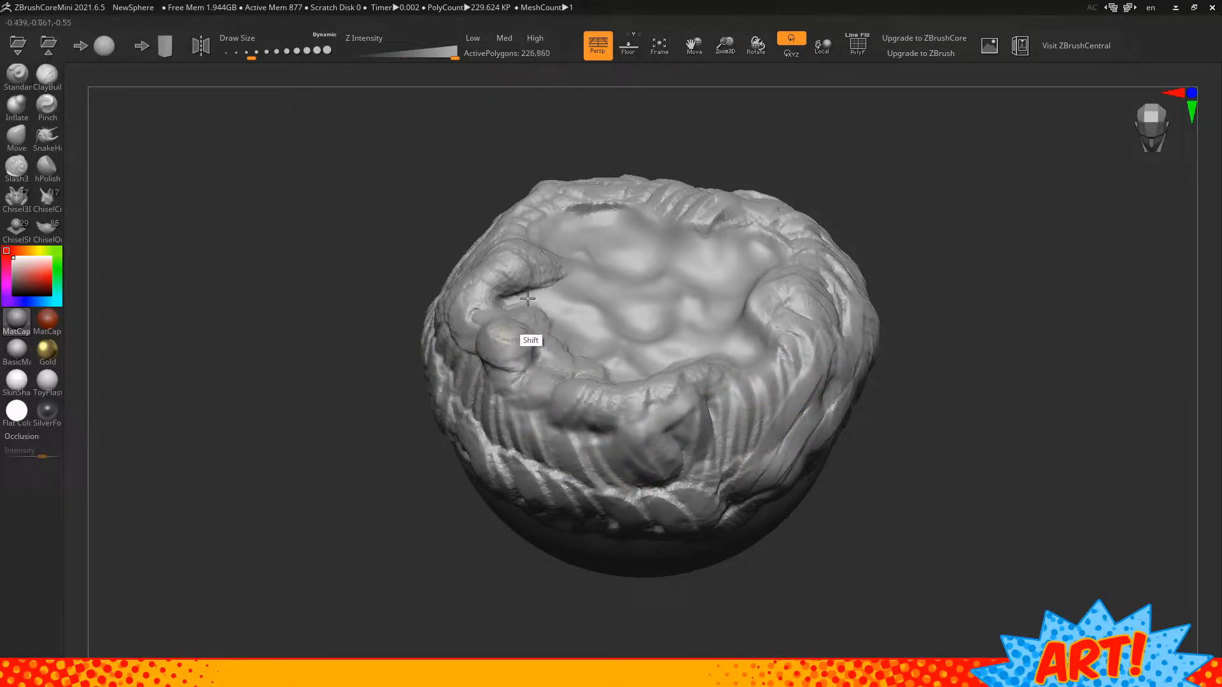
Thicken the finger-like lobes and the curved ridge that reach from the rim into the hollow
left_click_drag(891, 299, 917, 380)
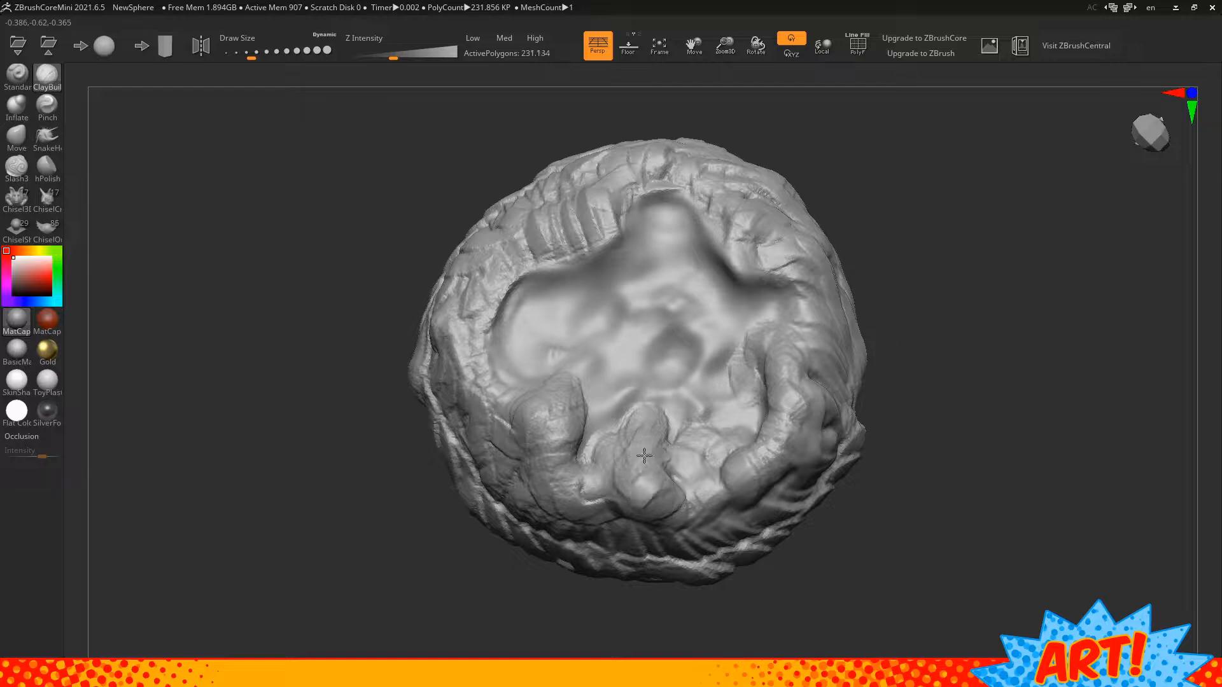
mouse_move(660, 435)
left_mouse_down()
mouse_move(732, 475)
mouse_move(756, 349)
left_mouse_up()
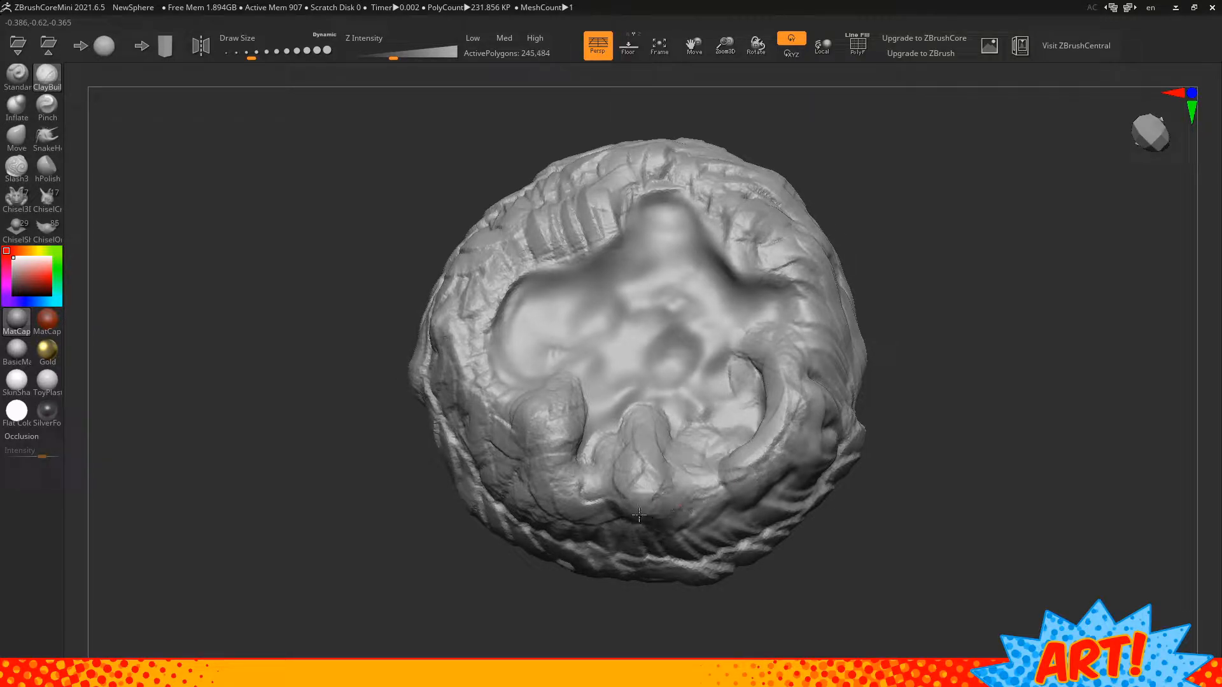
mouse_move(625, 525)
left_mouse_down()
mouse_move(665, 474)
mouse_move(639, 446)
mouse_move(727, 509)
mouse_move(707, 541)
left_mouse_up()
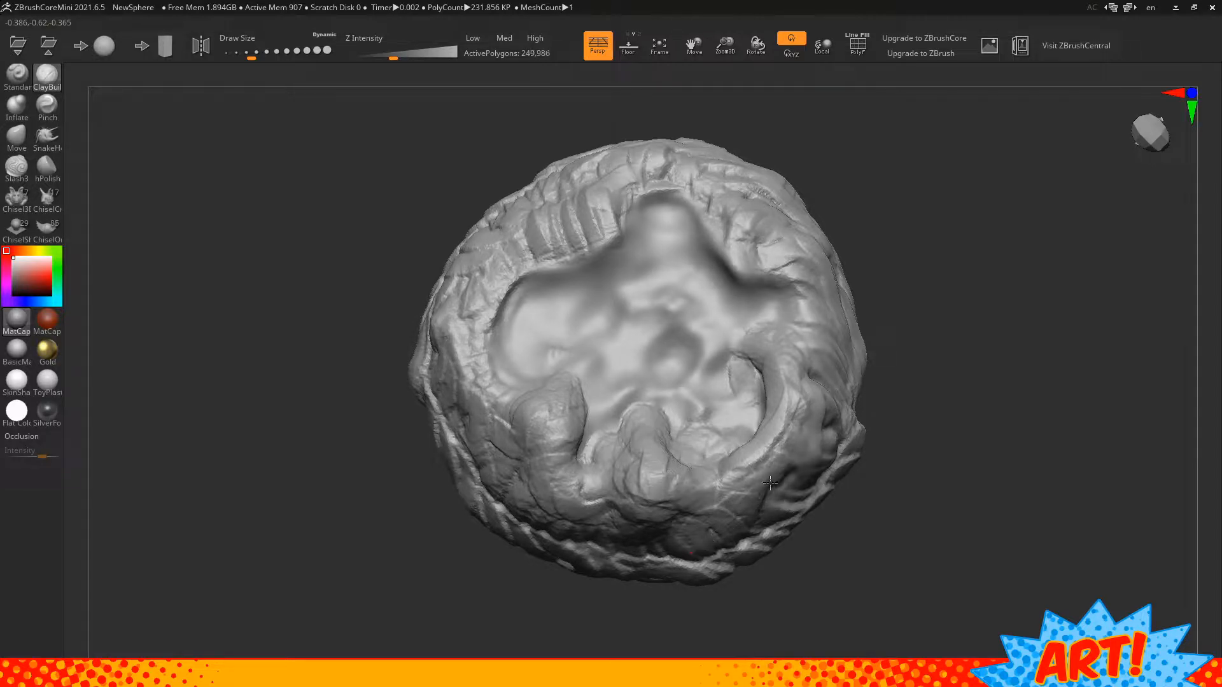
mouse_move(821, 435)
left_mouse_down()
mouse_move(798, 363)
mouse_move(820, 352)
left_mouse_up()
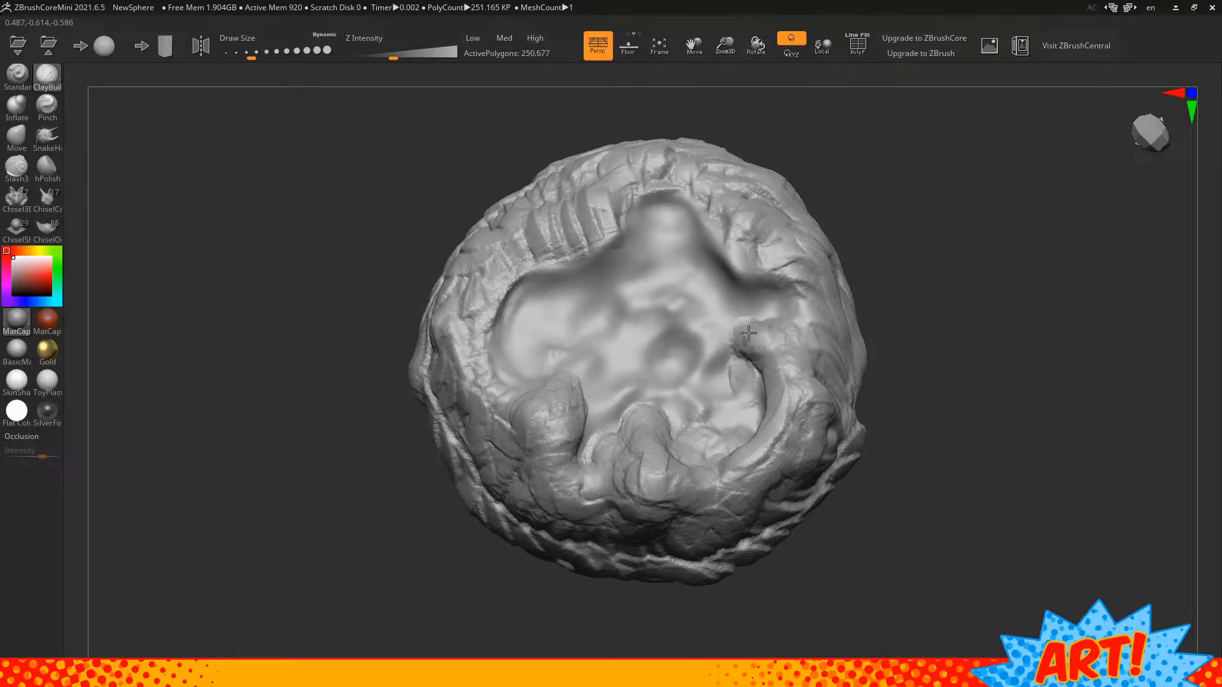
left_click_drag(748, 333, 753, 367)
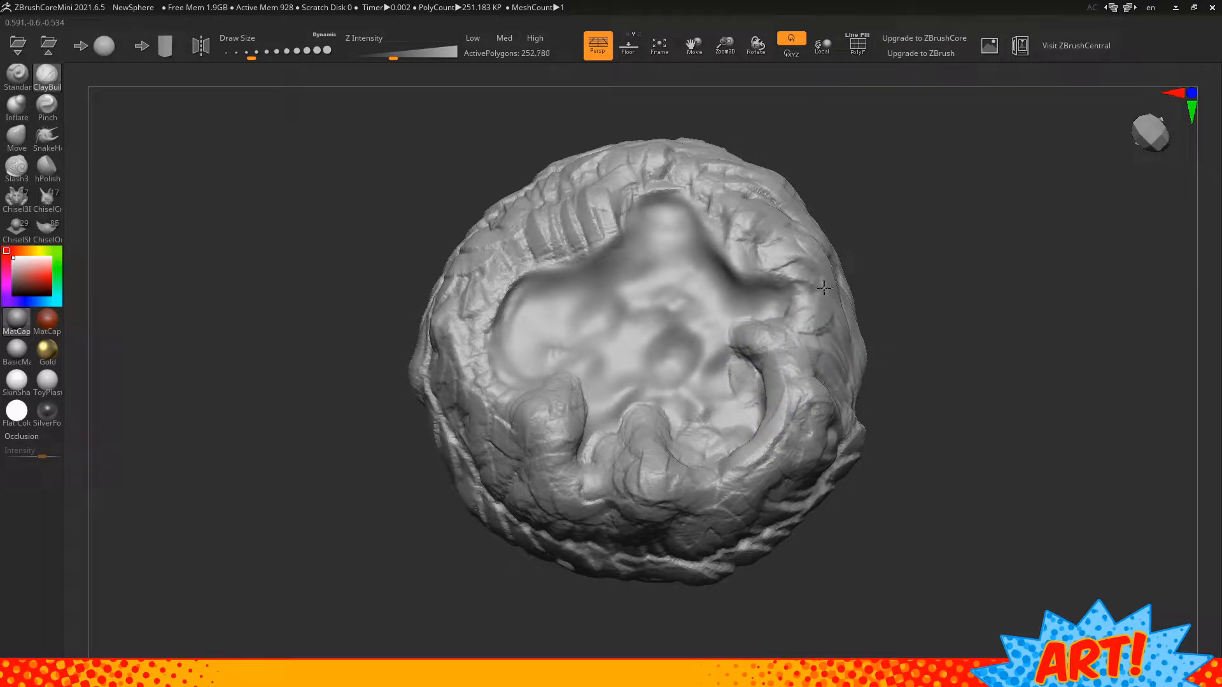
mouse_move(824, 288)
left_mouse_down()
mouse_move(748, 257)
mouse_move(728, 278)
mouse_move(778, 241)
mouse_move(792, 263)
left_mouse_up()
Raise the lobes along the rim's inner edge into taller, rounded knobs with more clay strokes
mouse_move(916, 407)
left_mouse_down()
mouse_move(933, 322)
mouse_move(907, 312)
left_mouse_up()
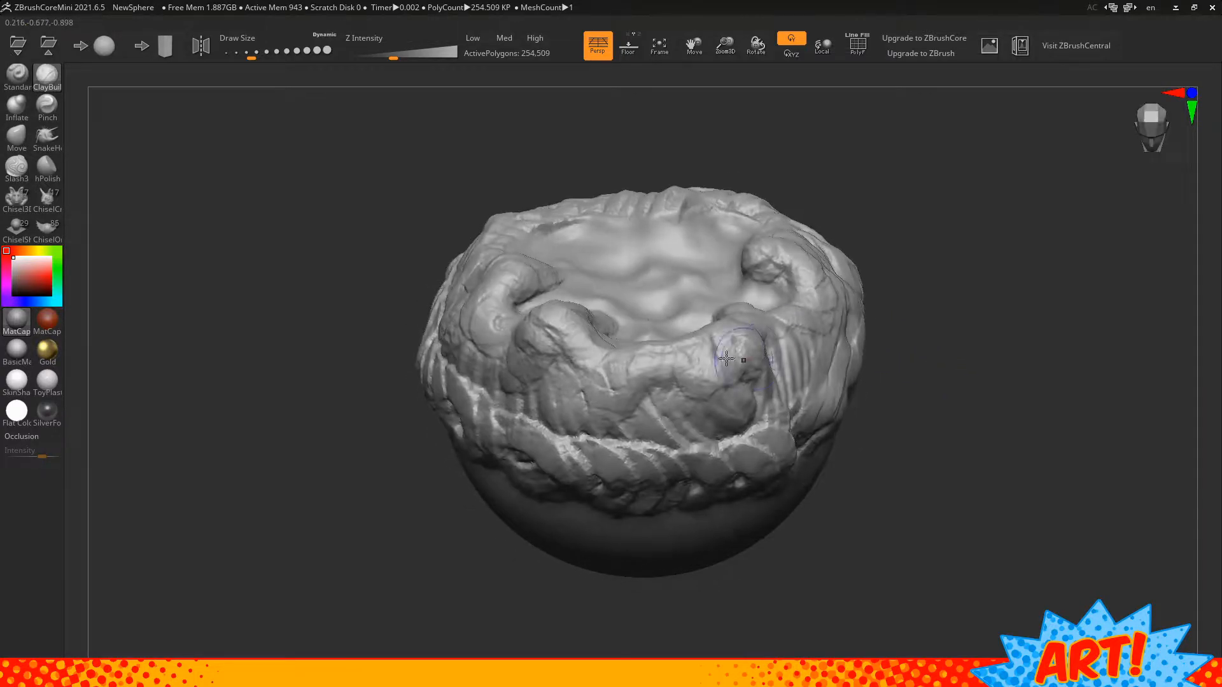
mouse_move(726, 358)
left_mouse_down()
mouse_move(703, 324)
mouse_move(683, 355)
mouse_move(635, 366)
left_mouse_up()
mouse_move(894, 318)
left_mouse_down()
mouse_move(985, 369)
mouse_move(955, 373)
left_mouse_up()
mouse_move(796, 281)
left_mouse_down()
mouse_move(783, 268)
mouse_move(791, 255)
mouse_move(780, 289)
mouse_move(723, 257)
left_mouse_up()
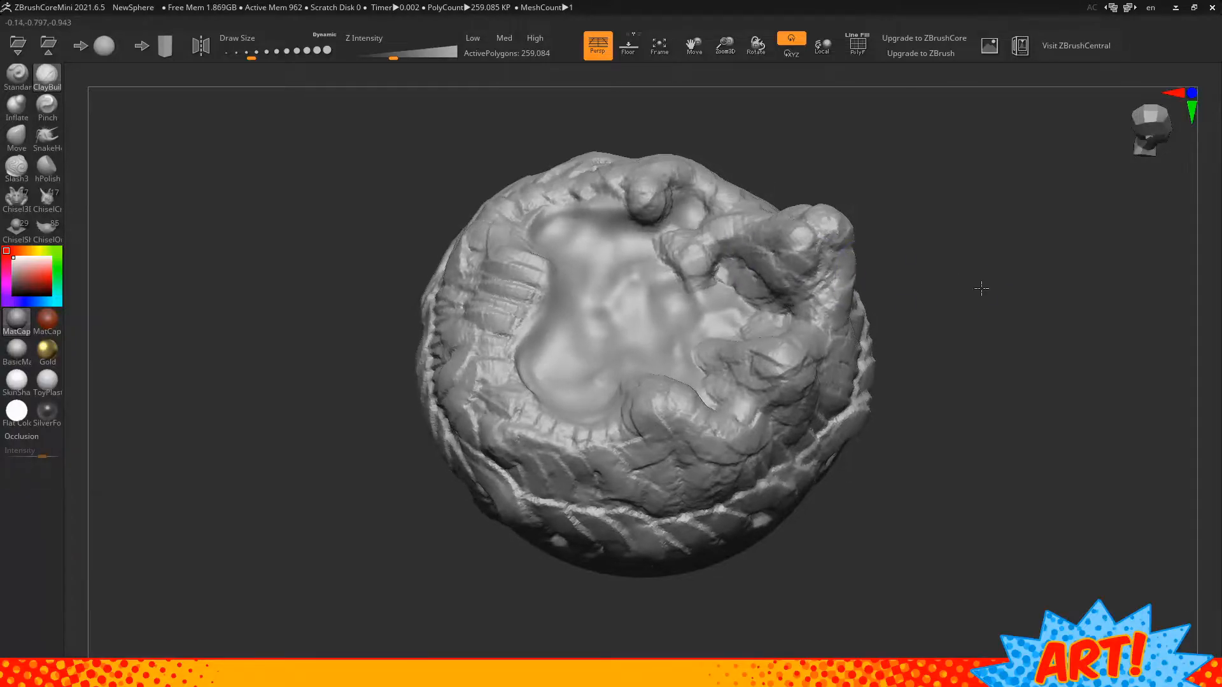
Build a large knobbed clay lobe over the ridged section of the rim and thicken its base
left_click_drag(976, 286, 865, 312)
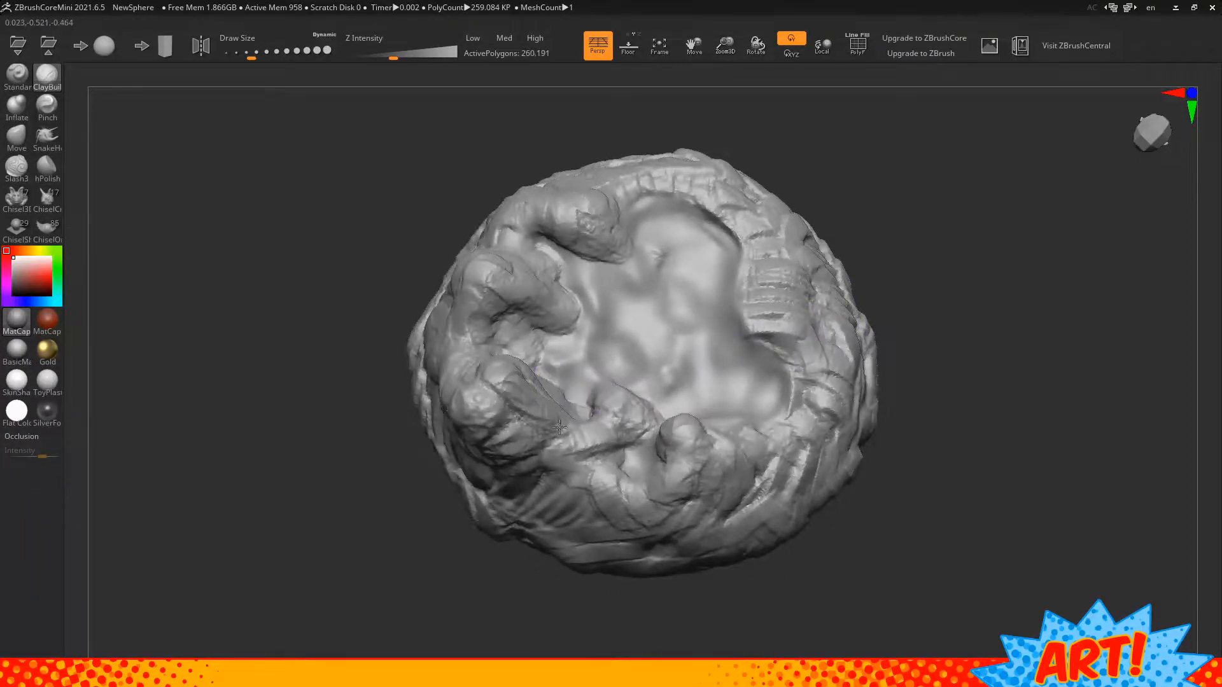
mouse_move(960, 350)
left_mouse_down()
mouse_move(928, 276)
mouse_move(916, 281)
left_mouse_up()
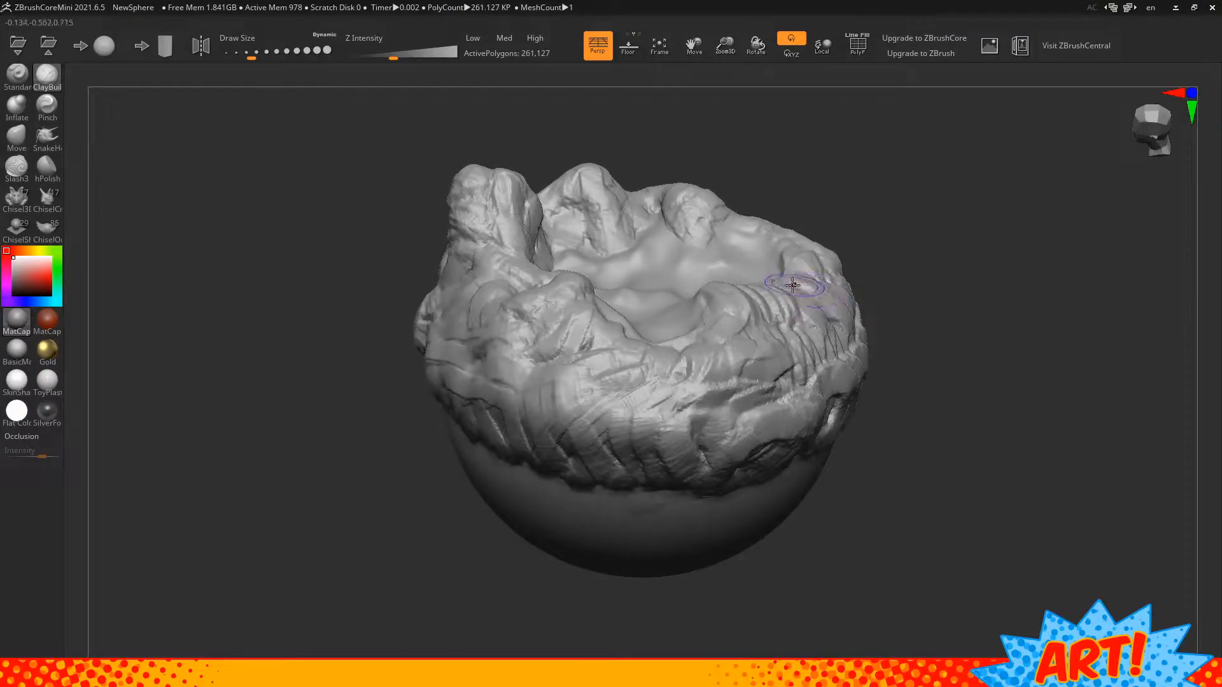
mouse_move(793, 285)
left_mouse_down()
mouse_move(707, 347)
mouse_move(700, 318)
mouse_move(731, 288)
mouse_move(707, 299)
mouse_move(697, 274)
mouse_move(691, 331)
mouse_move(662, 331)
mouse_move(706, 318)
mouse_move(757, 378)
left_mouse_up()
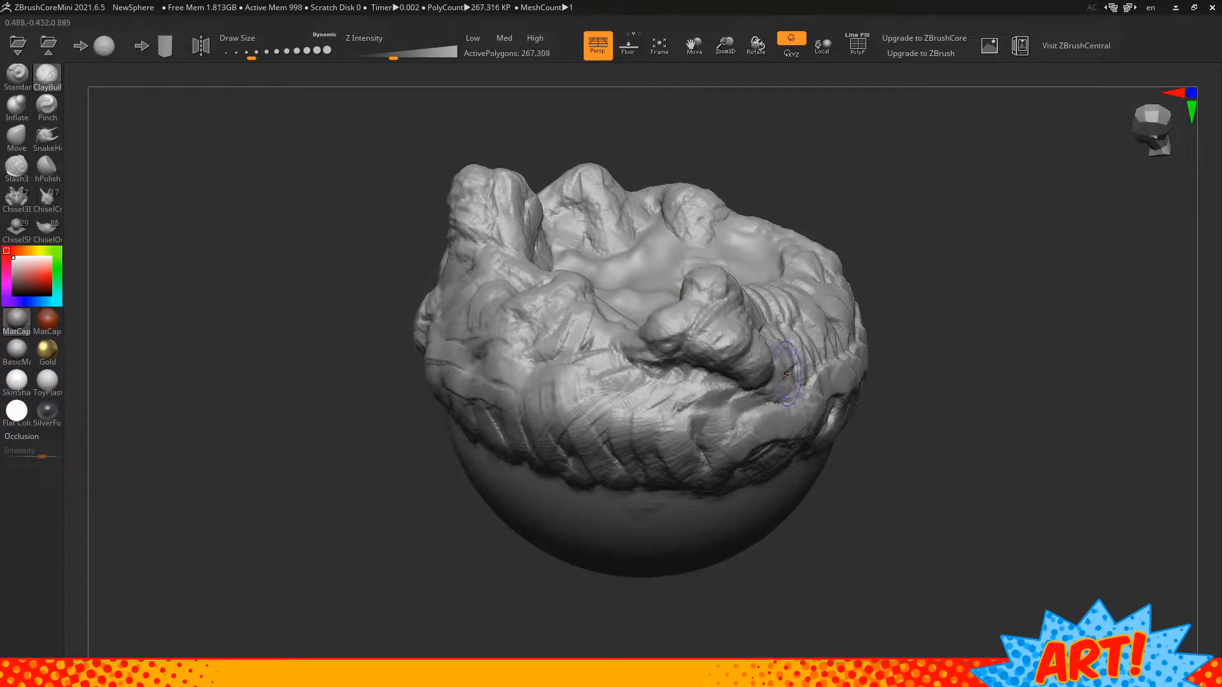
mouse_move(938, 443)
left_mouse_down()
mouse_move(996, 379)
mouse_move(1023, 404)
left_mouse_up()
left_click_drag(832, 388, 859, 395)
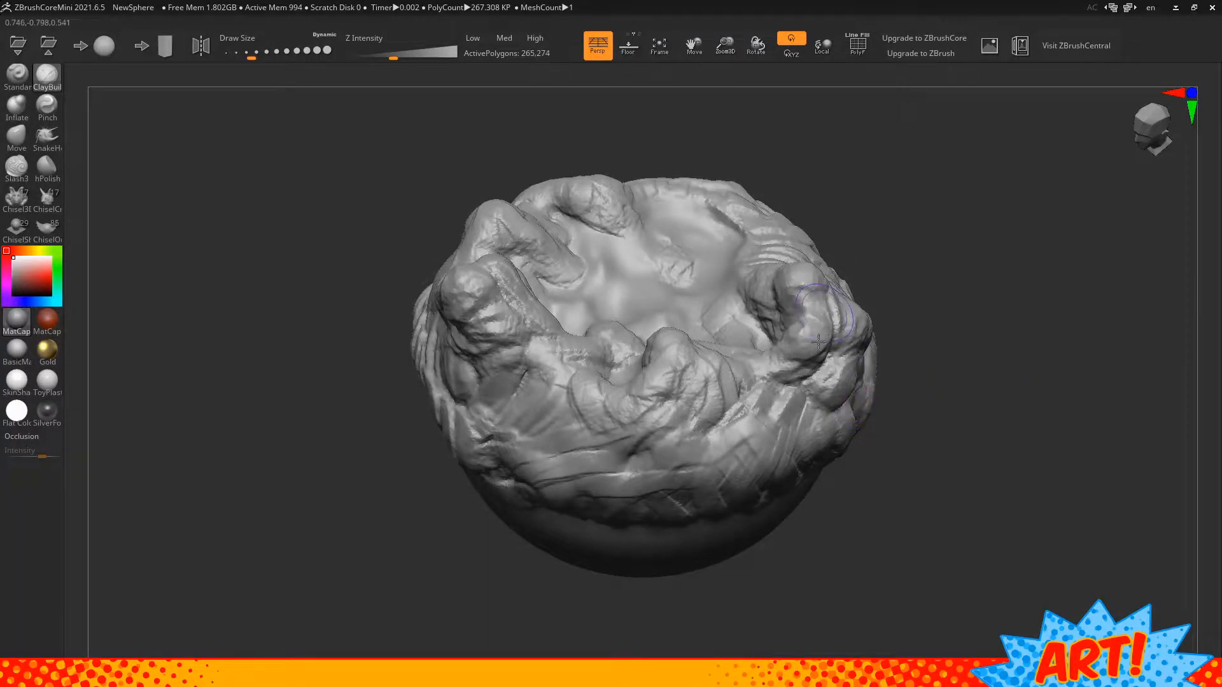
mouse_move(819, 342)
left_mouse_down()
mouse_move(780, 315)
mouse_move(765, 331)
mouse_move(774, 363)
left_mouse_up()
Add clay strokes between the knobs and down the outer slope beneath the tallest one
mouse_move(945, 338)
left_mouse_down()
mouse_move(966, 382)
mouse_move(898, 374)
left_mouse_up()
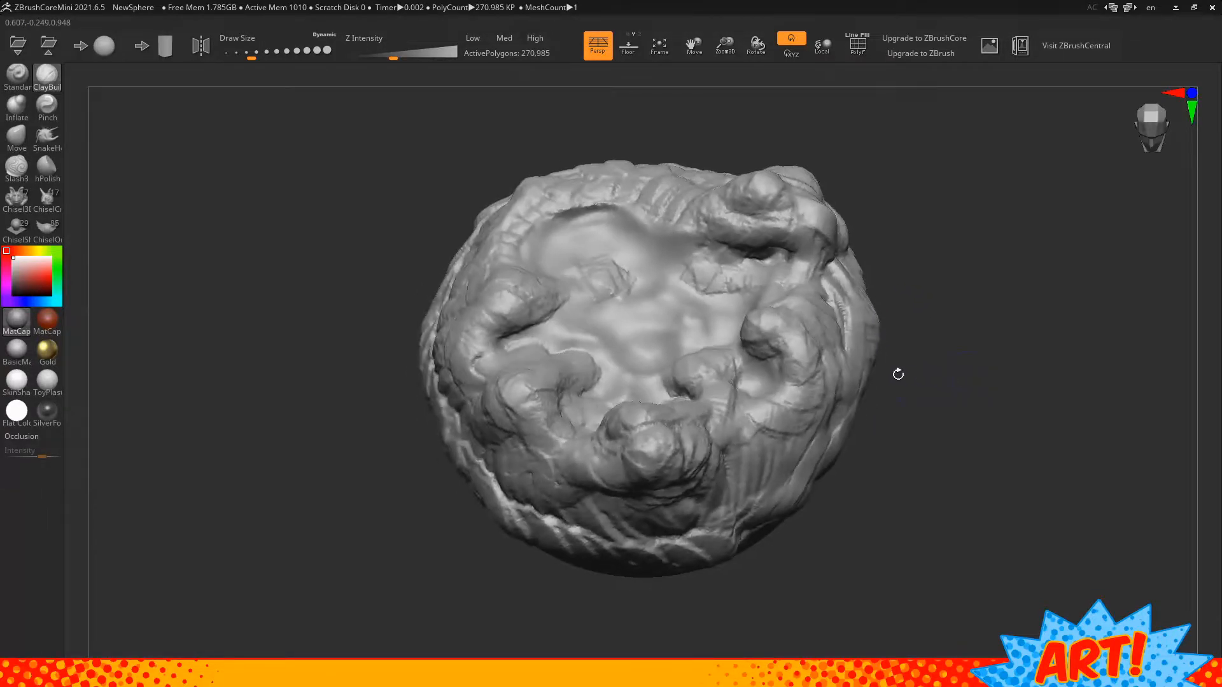
mouse_move(709, 406)
left_mouse_down()
mouse_move(789, 411)
mouse_move(806, 425)
left_mouse_up()
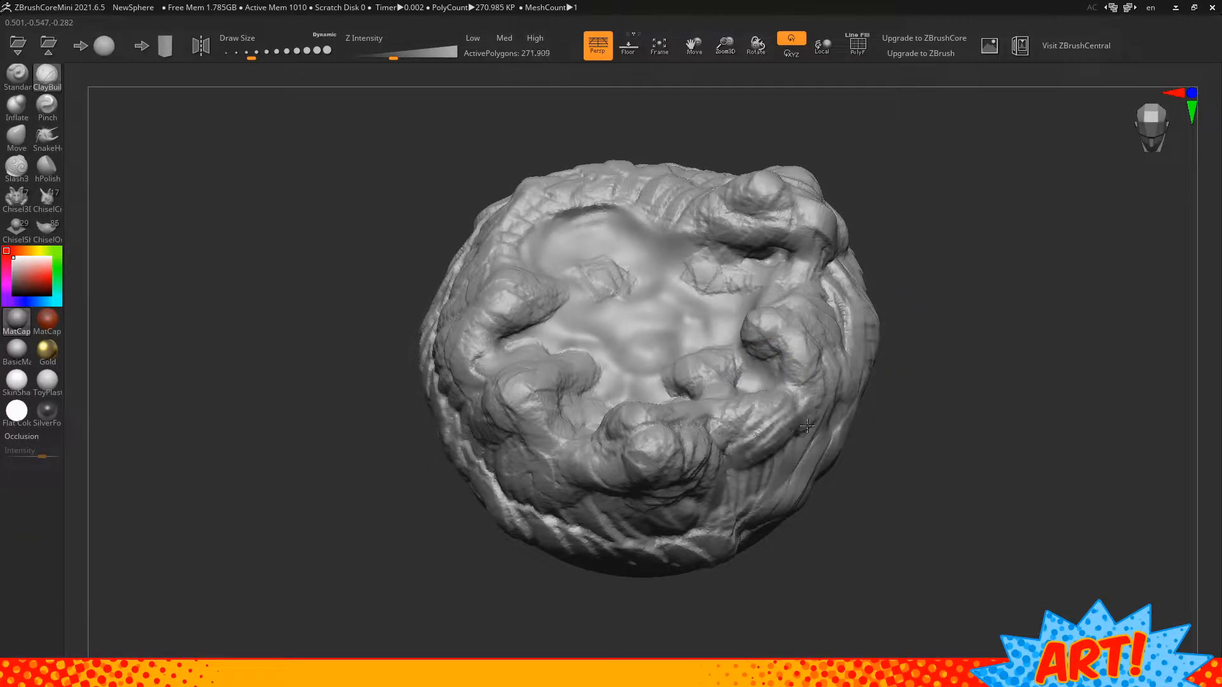
mouse_move(785, 475)
left_mouse_down()
mouse_move(783, 455)
mouse_move(797, 487)
left_mouse_up()
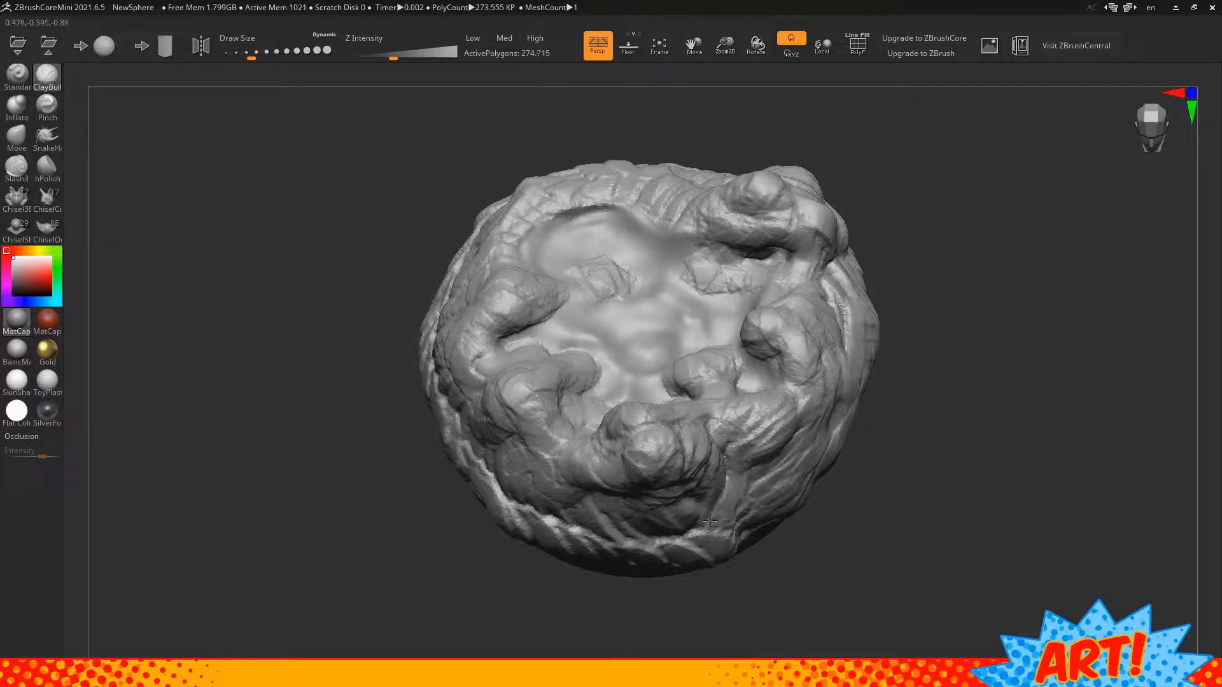
mouse_move(710, 522)
left_mouse_down()
mouse_move(576, 525)
mouse_move(527, 478)
left_mouse_up()
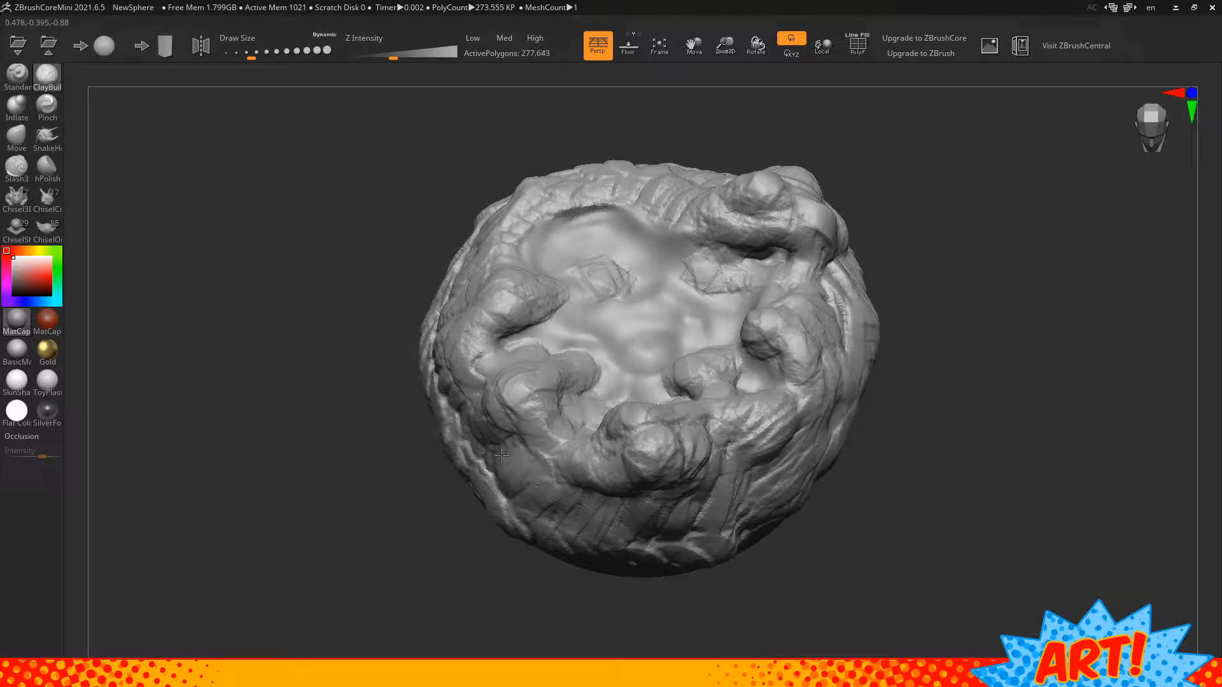
Bulk up the smaller knobs and cover the slopes below them with broad, layered clay strokes
mouse_move(1057, 394)
left_mouse_down()
mouse_move(1061, 341)
mouse_move(1040, 306)
left_mouse_up()
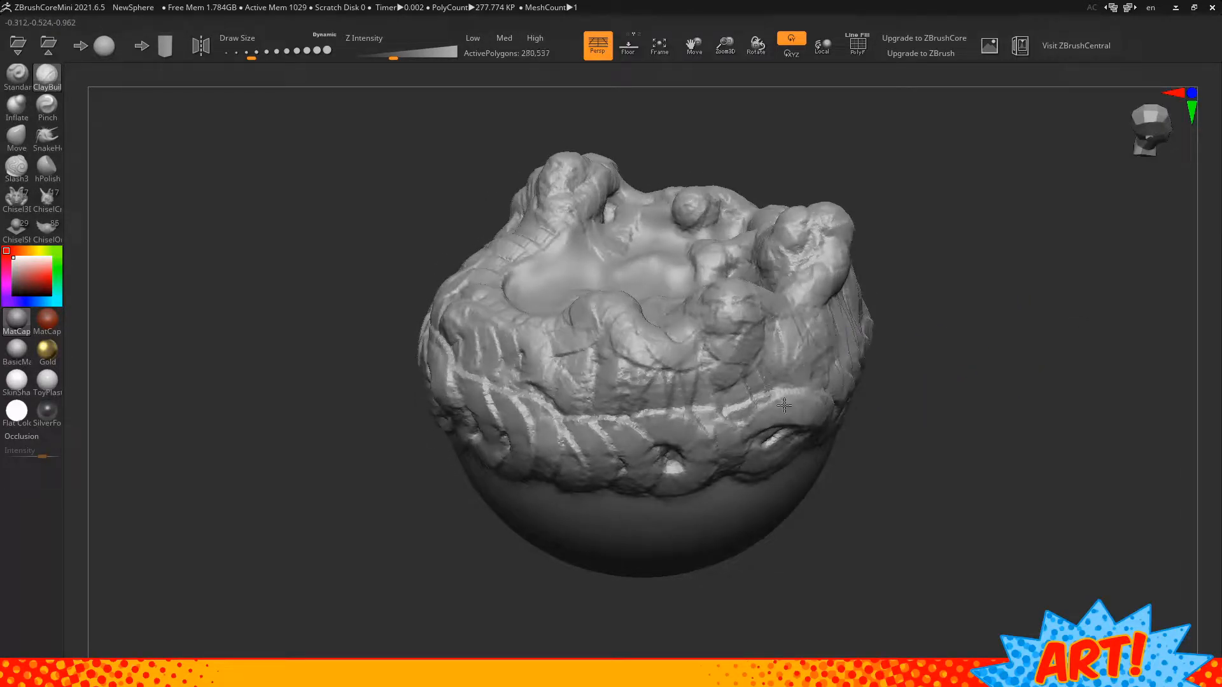
mouse_move(745, 325)
left_mouse_down()
mouse_move(696, 404)
mouse_move(697, 445)
mouse_move(674, 461)
mouse_move(783, 432)
mouse_move(627, 445)
mouse_move(576, 436)
mouse_move(541, 413)
mouse_move(557, 370)
mouse_move(595, 359)
mouse_move(643, 382)
mouse_move(754, 398)
mouse_move(707, 407)
mouse_move(649, 445)
mouse_move(577, 425)
left_mouse_up()
left_click_drag(594, 366, 669, 382)
mouse_move(1013, 332)
left_mouse_down()
mouse_move(952, 388)
mouse_move(883, 361)
left_mouse_up()
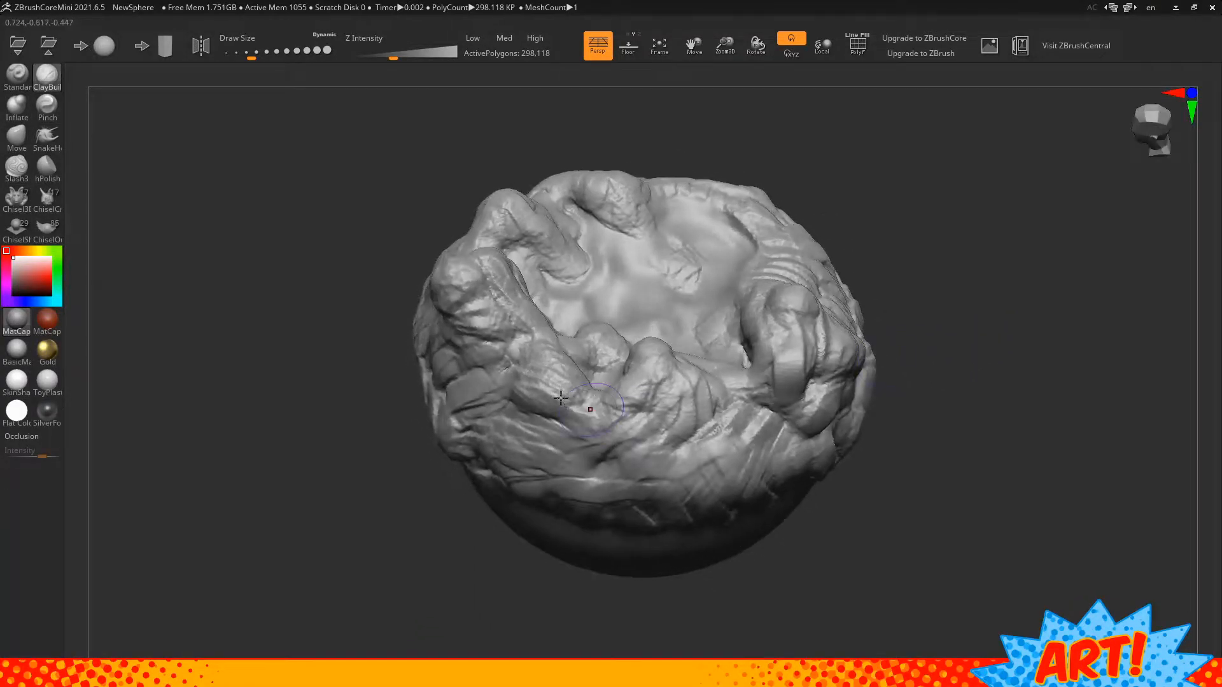
mouse_move(502, 389)
left_mouse_down()
mouse_move(532, 439)
mouse_move(595, 483)
mouse_move(630, 440)
mouse_move(666, 447)
left_mouse_up()
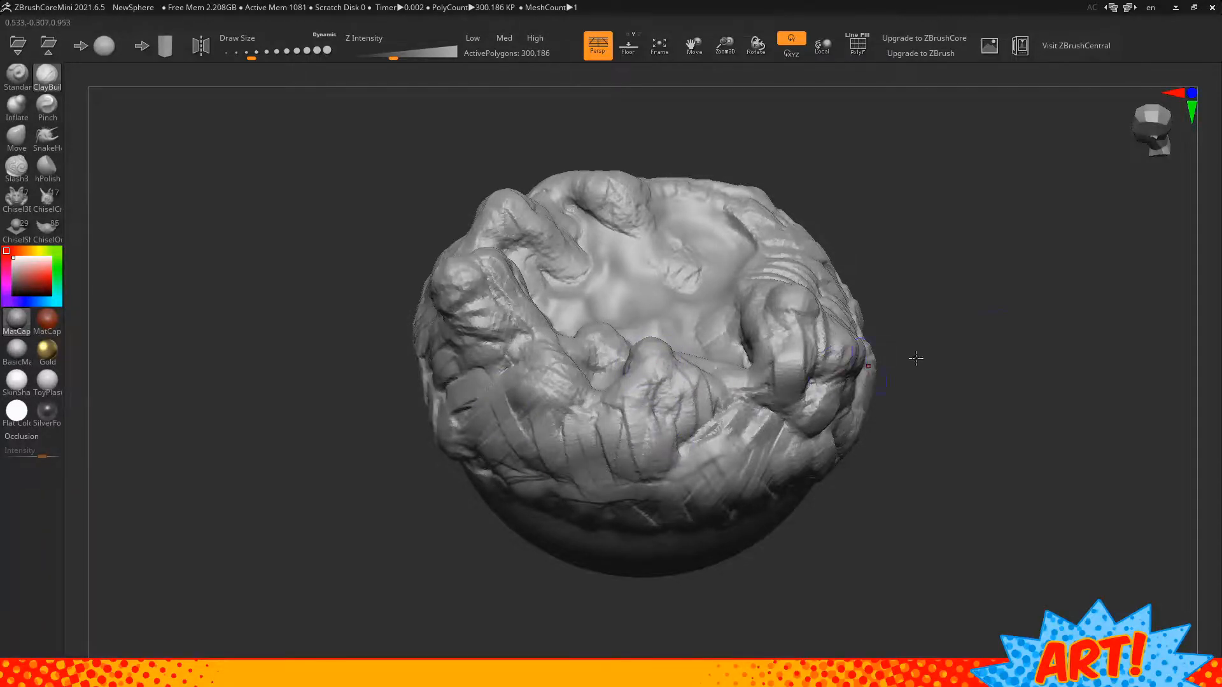
Shape another round-tipped lobe on the bare stretch of rim and fill the slope below with ridged clay strokes
mouse_move(916, 359)
left_mouse_down()
mouse_move(1010, 358)
mouse_move(936, 375)
left_mouse_up()
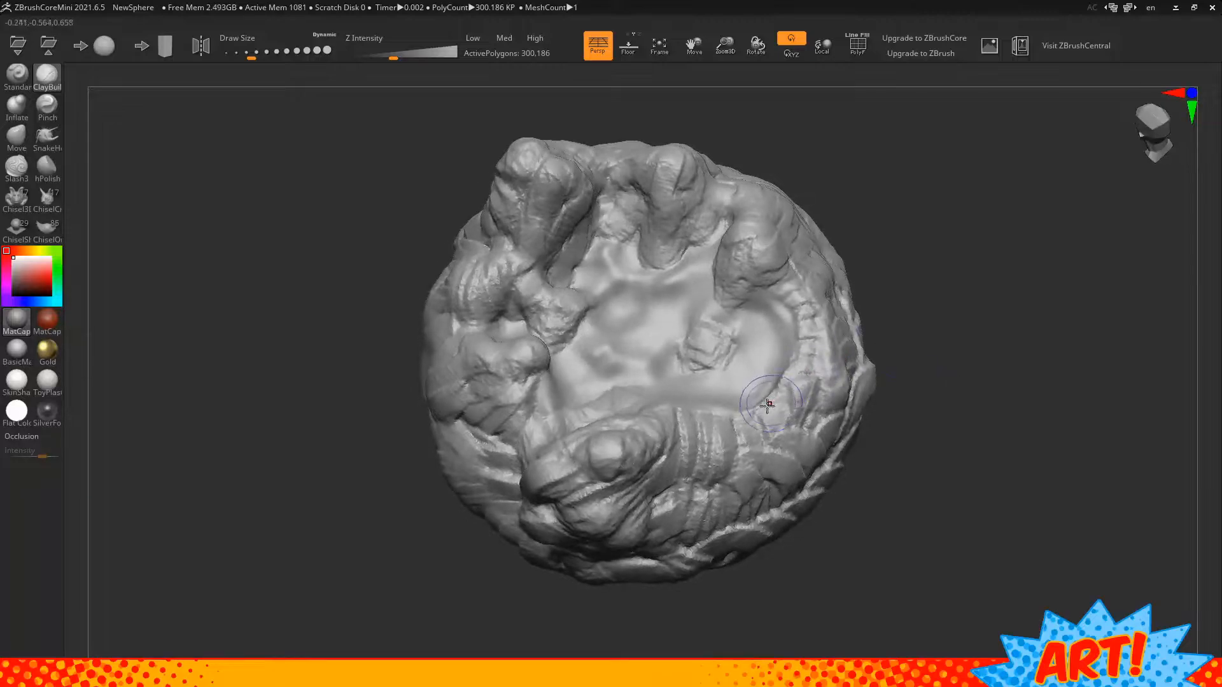
mouse_move(768, 405)
left_mouse_down()
mouse_move(700, 415)
mouse_move(704, 401)
mouse_move(726, 417)
mouse_move(774, 412)
mouse_move(812, 347)
mouse_move(798, 284)
left_mouse_up()
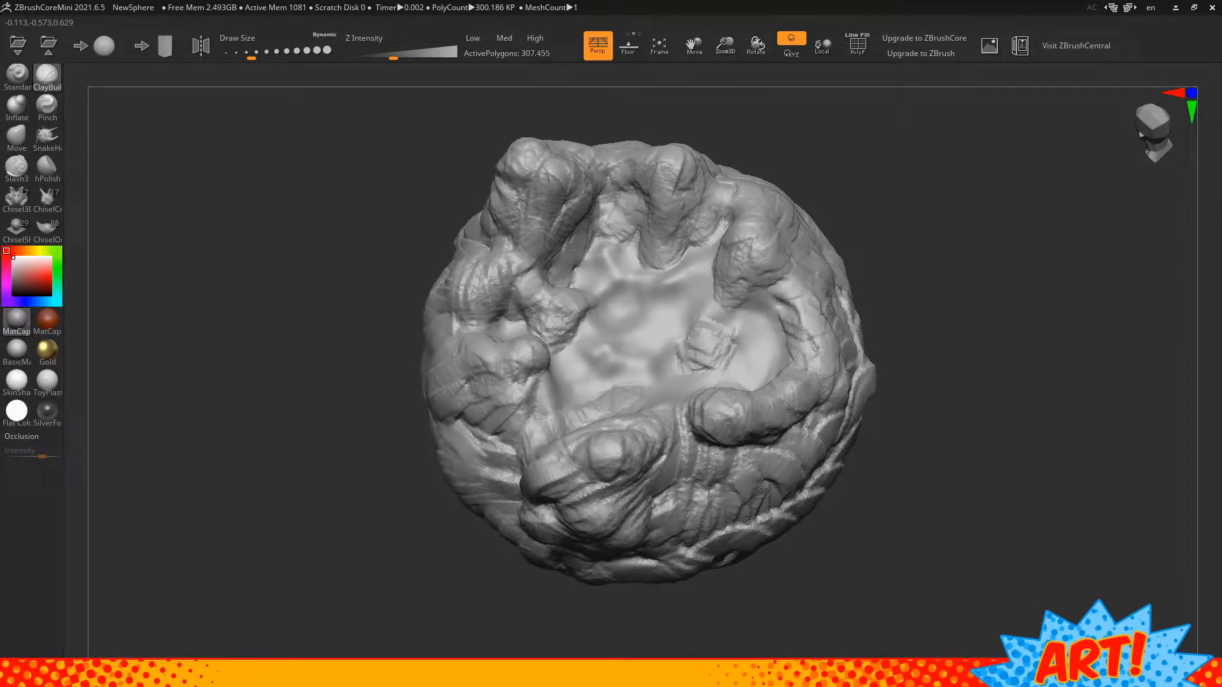
left_click_drag(848, 358, 810, 437)
mouse_move(769, 498)
left_mouse_down()
mouse_move(707, 477)
mouse_move(678, 483)
mouse_move(665, 506)
left_mouse_up()
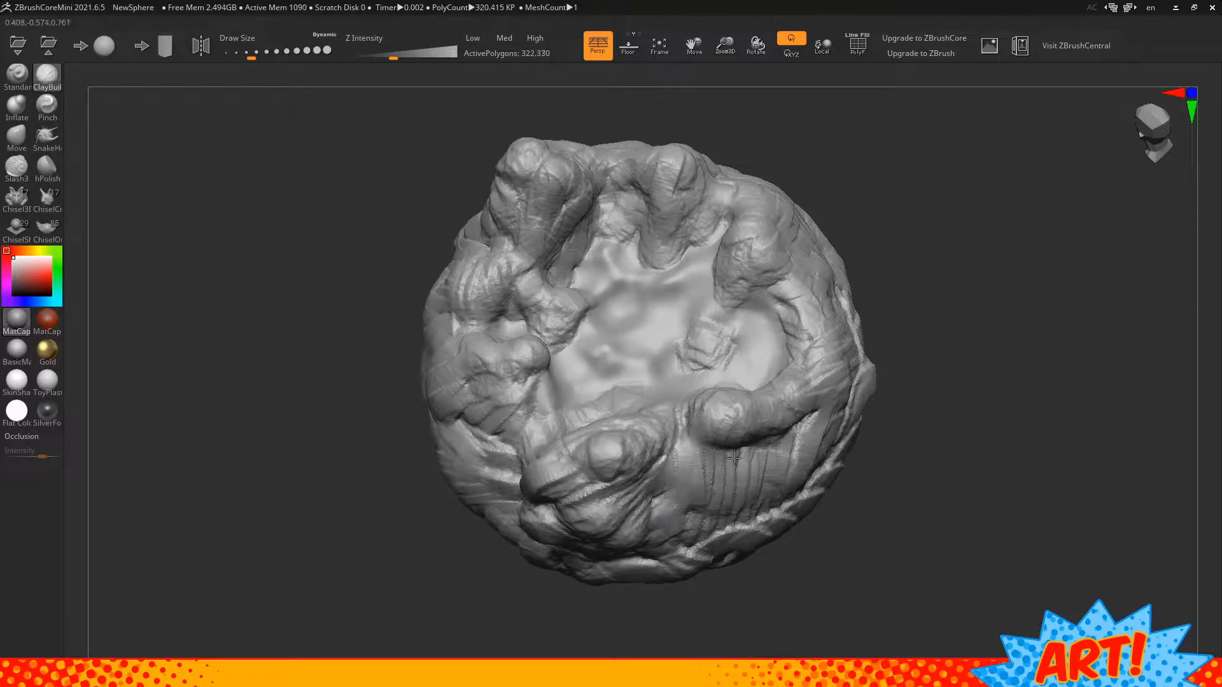
mouse_move(734, 458)
left_mouse_down()
mouse_move(701, 499)
mouse_move(751, 446)
mouse_move(792, 457)
left_mouse_up()
mouse_move(948, 439)
left_mouse_down()
mouse_move(951, 392)
mouse_move(903, 361)
mouse_move(699, 341)
left_mouse_up()
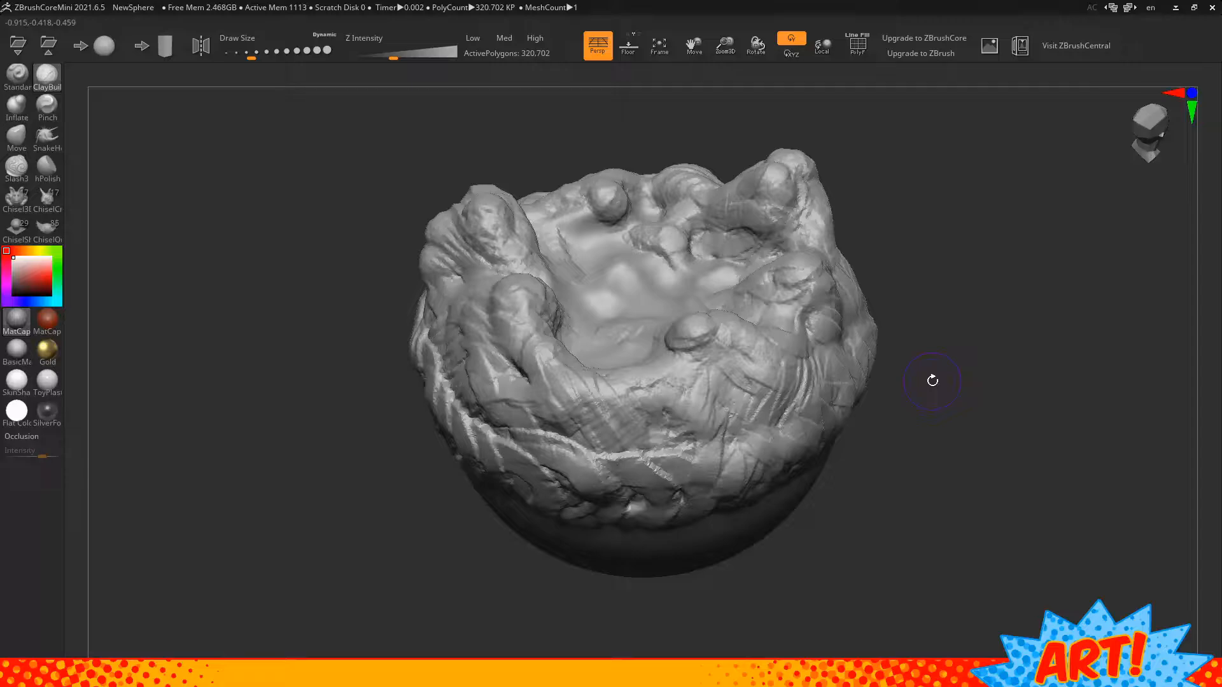
Reduce the mesh to the Low polygon setting, activate the Pinch brush and smooth the clay strokes around the knobs and inner slope
left_click(471, 38)
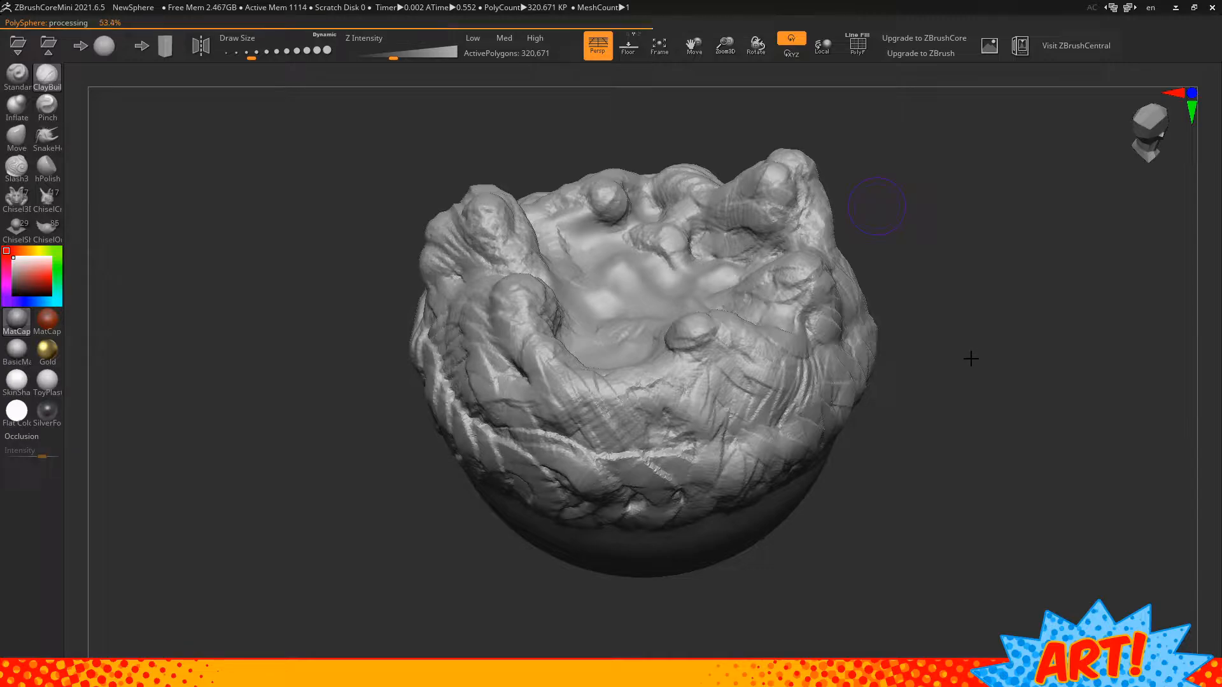
left_click(46, 107)
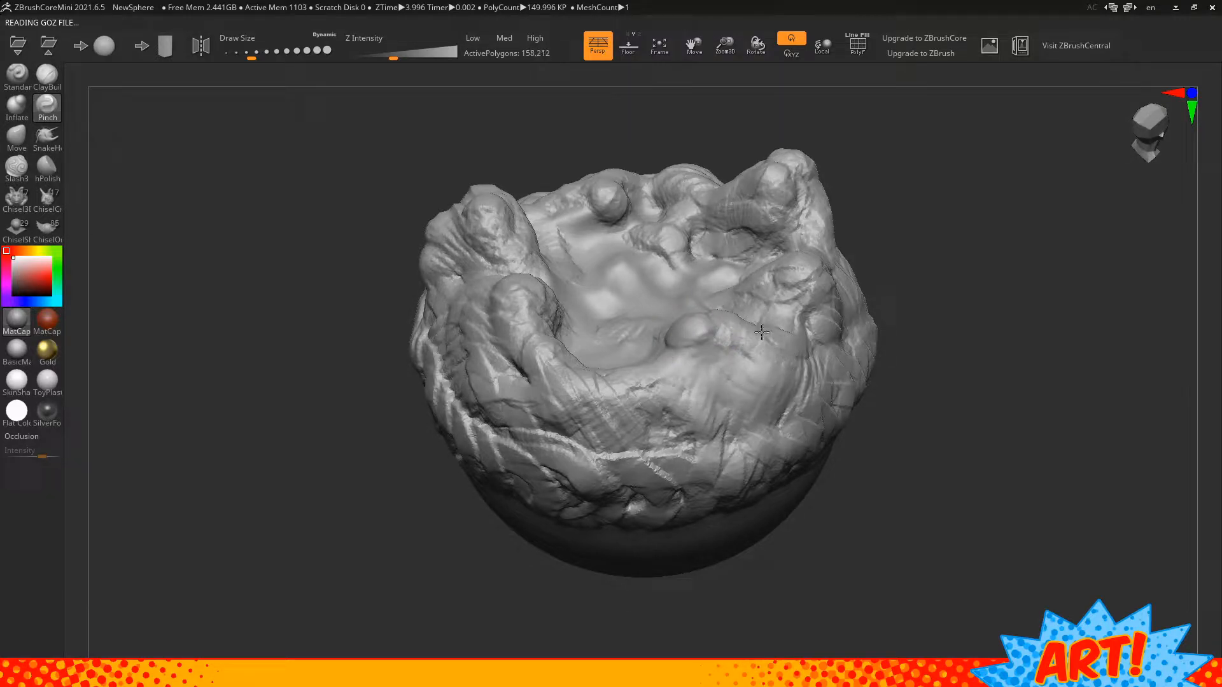
mouse_move(899, 333)
left_mouse_down()
mouse_move(1037, 330)
mouse_move(1059, 368)
mouse_move(911, 319)
left_mouse_up()
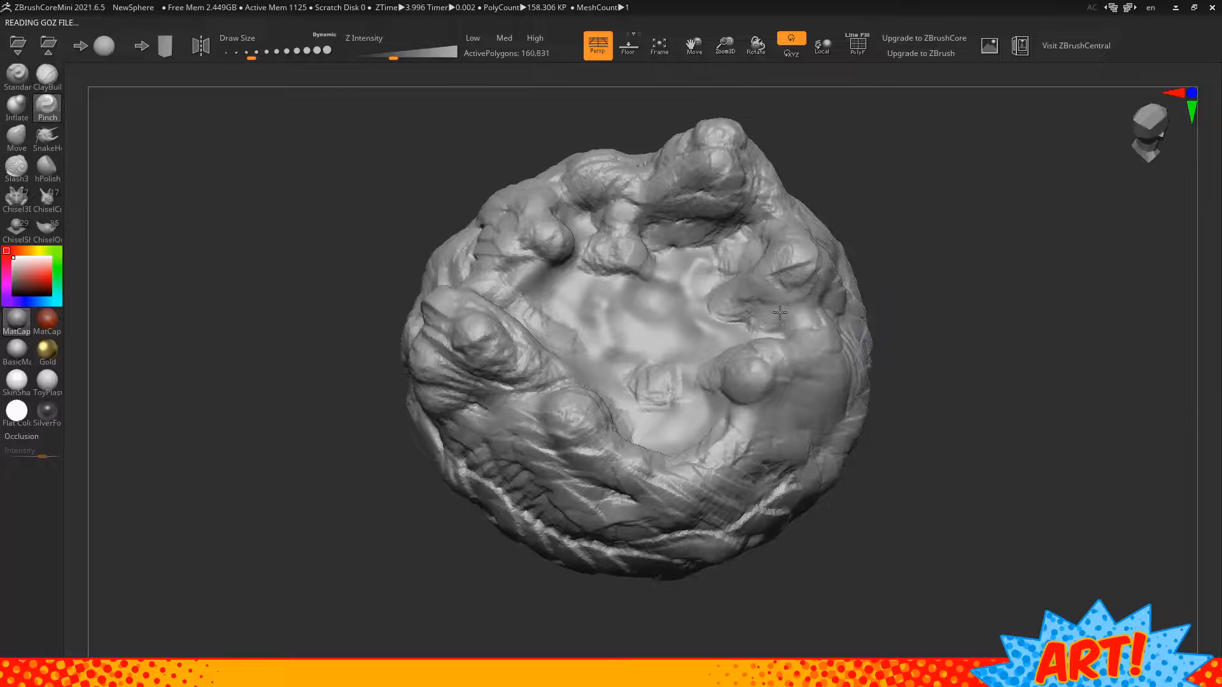
left_click_drag(753, 238, 728, 206)
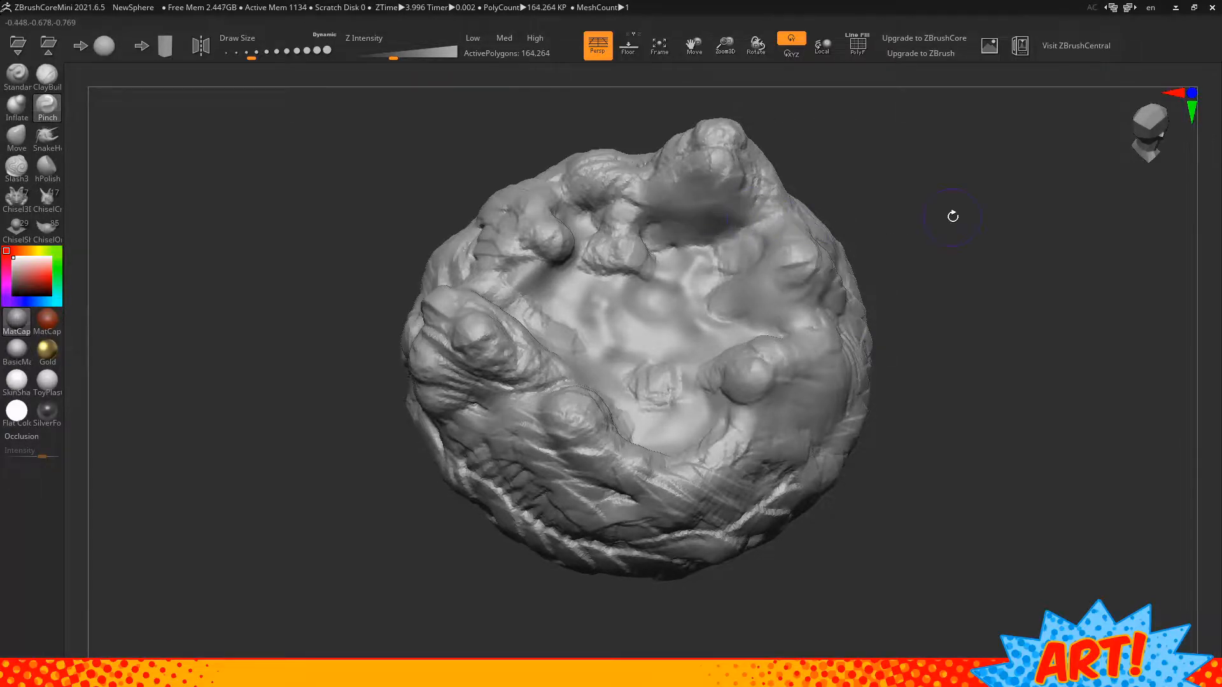
Smooth the ridged clay strokes on the outer slopes below the knobs around several sides of the rim
mouse_move(952, 216)
left_mouse_down()
mouse_move(862, 218)
mouse_move(862, 185)
mouse_move(744, 312)
left_mouse_up()
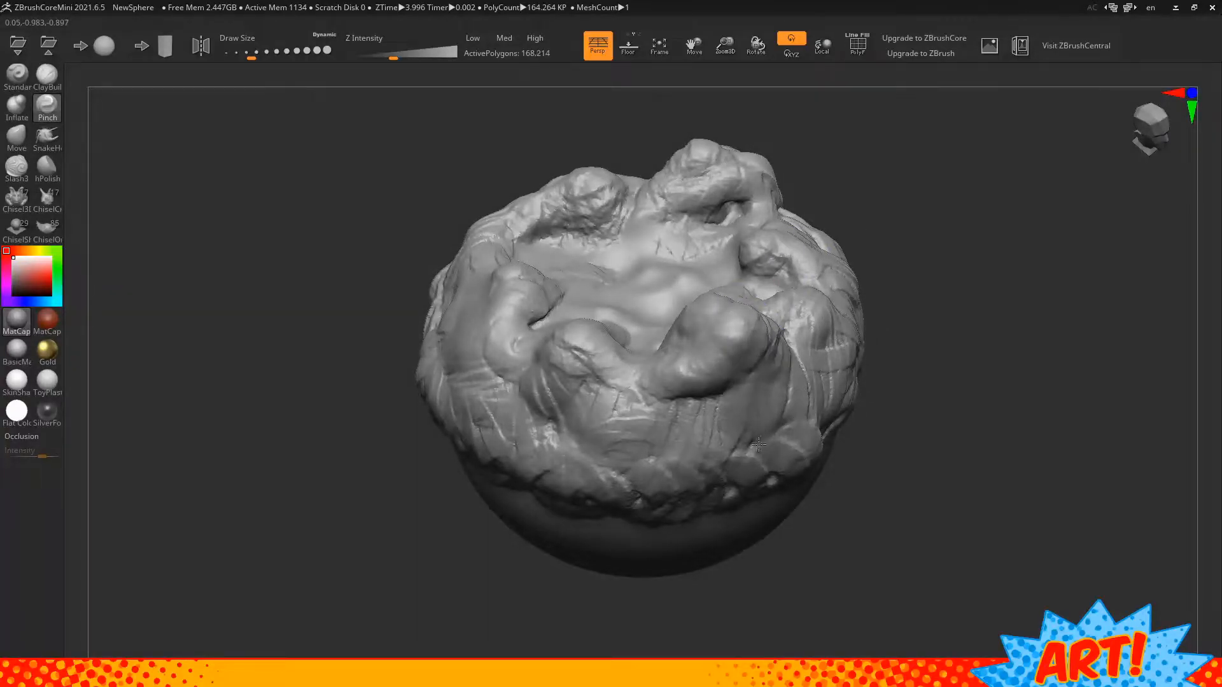
mouse_move(693, 451)
left_mouse_down()
mouse_move(707, 408)
mouse_move(612, 400)
left_mouse_up()
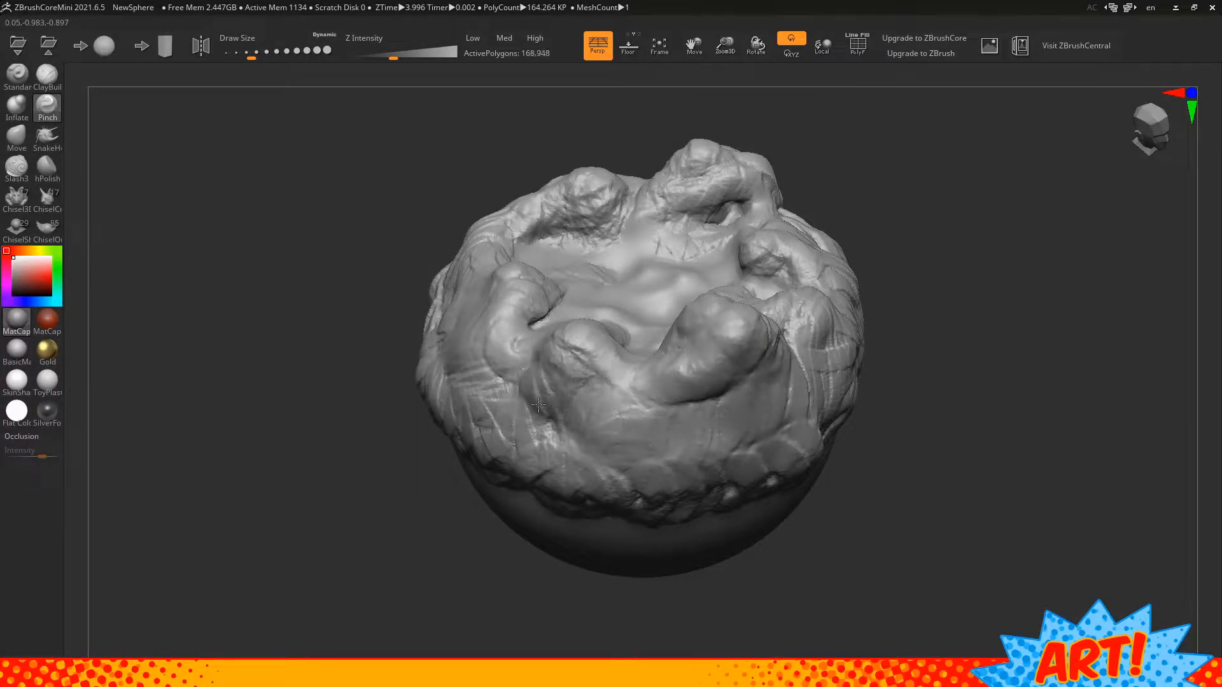
left_click_drag(539, 405, 466, 413)
mouse_move(960, 448)
left_mouse_down()
mouse_move(1020, 440)
mouse_move(831, 349)
mouse_move(820, 389)
left_mouse_up()
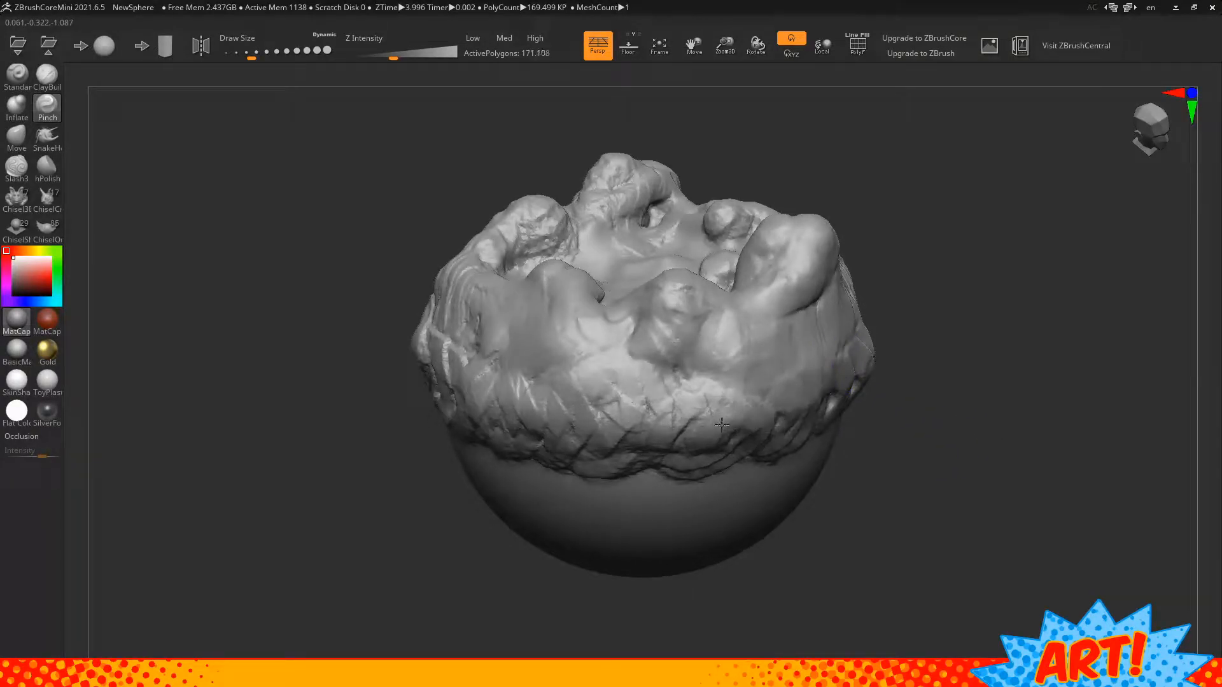
mouse_move(528, 372)
left_mouse_down()
mouse_move(581, 357)
mouse_move(626, 401)
mouse_move(706, 382)
left_mouse_up()
left_click_drag(917, 426, 1031, 445)
mouse_move(661, 417)
left_mouse_down()
mouse_move(611, 410)
mouse_move(538, 320)
mouse_move(587, 344)
mouse_move(705, 350)
left_mouse_up()
Build a large rounded mound in the centre of the hollow with the ClayBuildup brush
mouse_move(940, 339)
left_mouse_down()
mouse_move(1010, 361)
mouse_move(889, 330)
left_mouse_up()
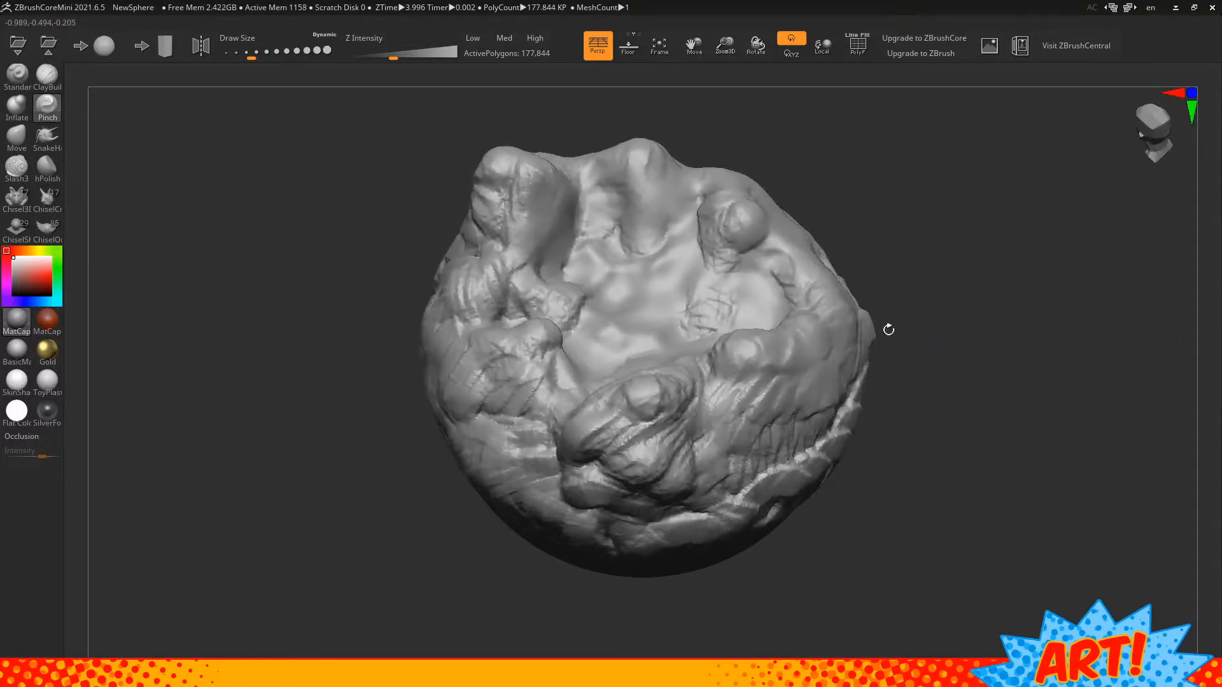
mouse_move(721, 293)
left_mouse_down()
mouse_move(641, 294)
mouse_move(634, 309)
mouse_move(645, 278)
mouse_move(675, 328)
mouse_move(602, 322)
mouse_move(639, 274)
mouse_move(620, 245)
mouse_move(657, 258)
mouse_move(697, 300)
mouse_move(685, 273)
mouse_move(616, 317)
mouse_move(583, 270)
mouse_move(636, 274)
mouse_move(679, 305)
mouse_move(693, 296)
mouse_move(707, 347)
mouse_move(767, 373)
left_mouse_up()
left_click(46, 90)
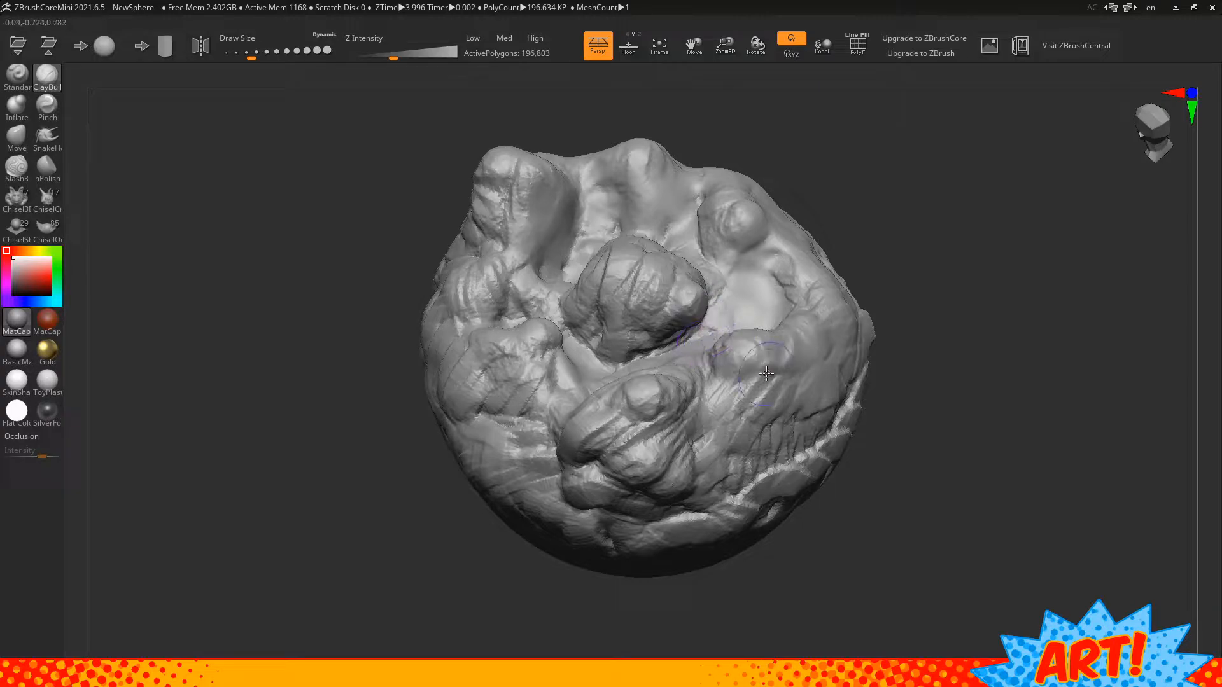
Activate the Pinch brush and smooth the rough clay strokes over the top and sides of the central mound
left_click_drag(1047, 221, 1023, 278)
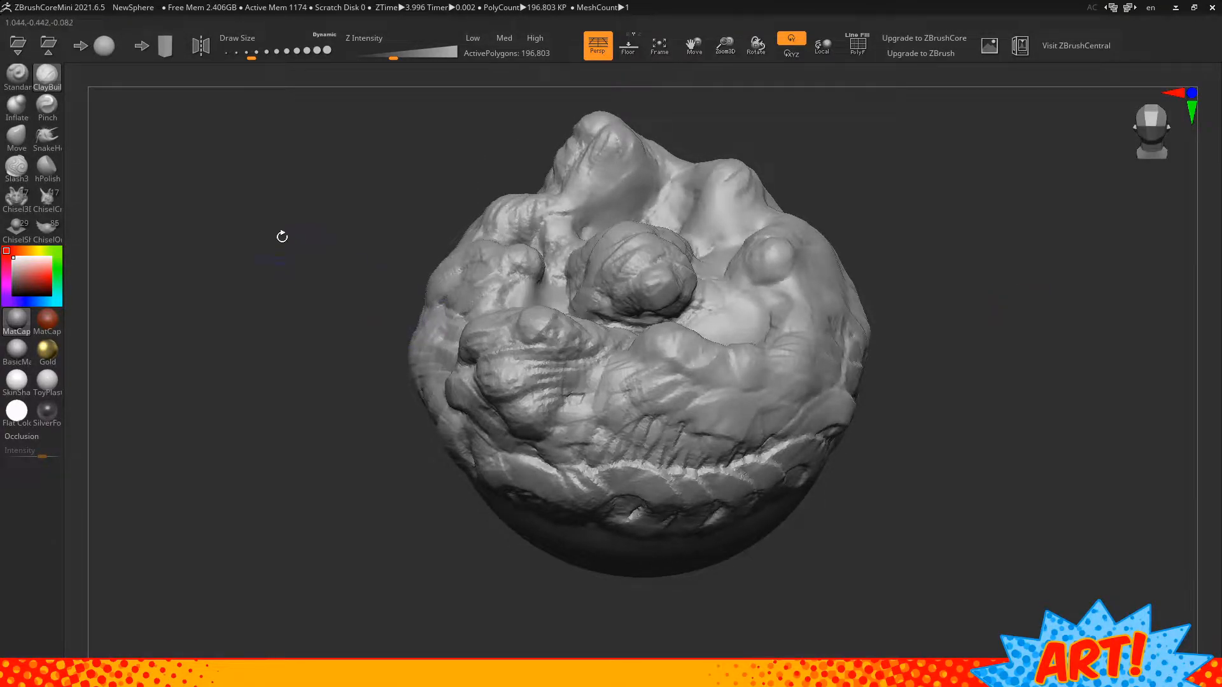
left_click(47, 105)
left_click_drag(610, 255, 675, 296)
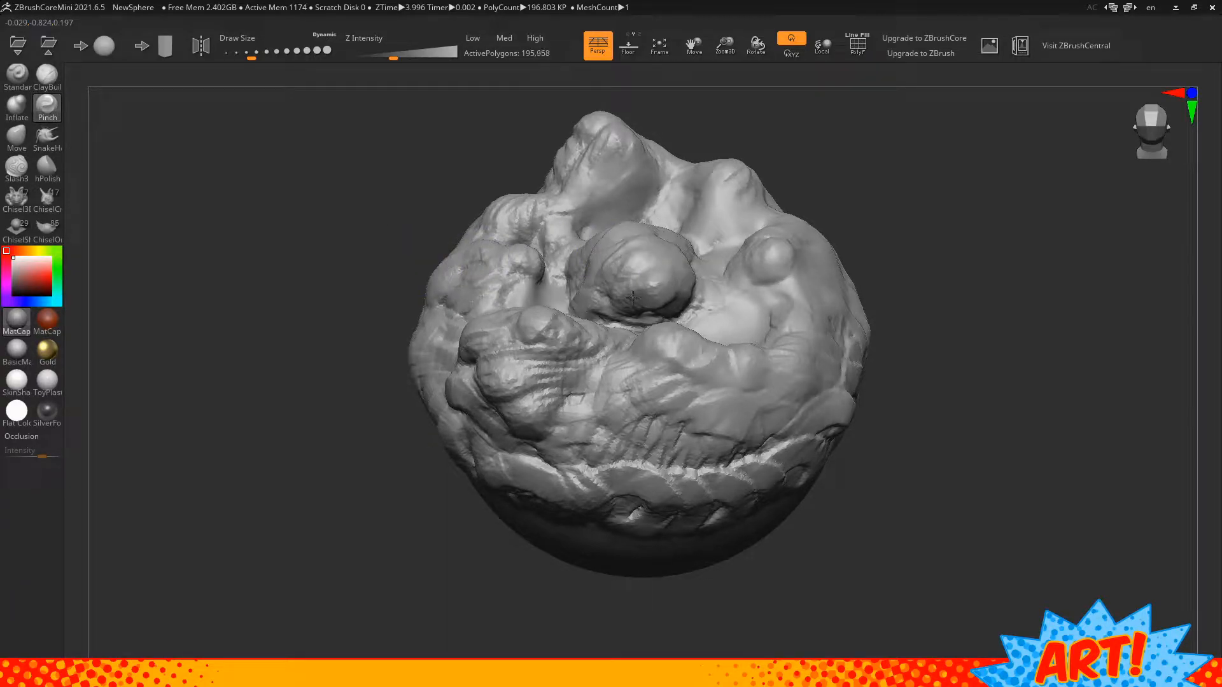
left_click_drag(673, 304, 701, 300)
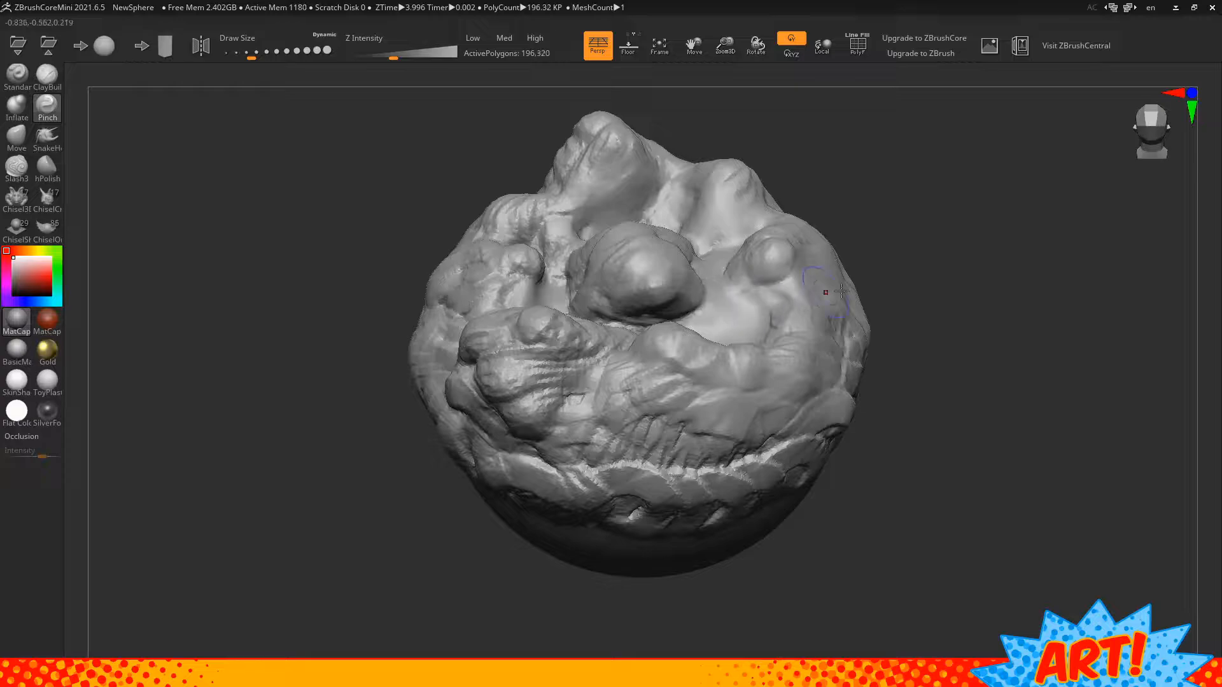
mouse_move(909, 249)
left_mouse_down()
mouse_move(953, 293)
mouse_move(907, 299)
left_mouse_up()
mouse_move(709, 313)
left_mouse_down()
mouse_move(703, 348)
mouse_move(708, 328)
mouse_move(623, 352)
mouse_move(600, 300)
left_mouse_up()
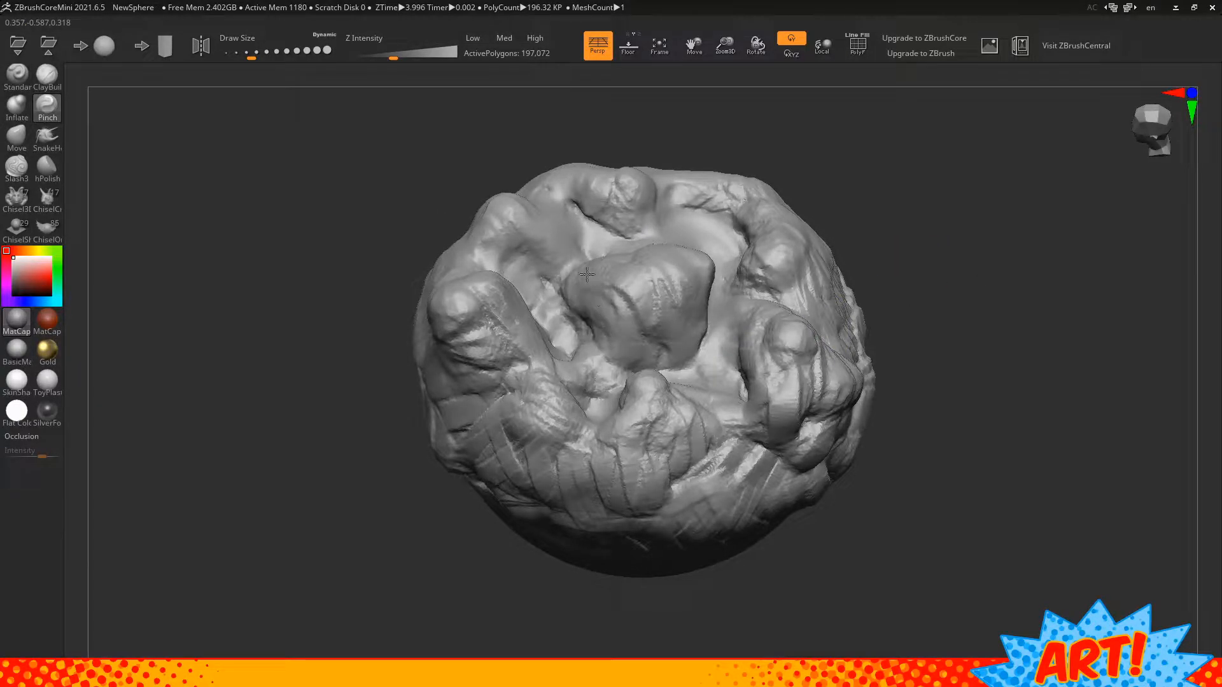
mouse_move(596, 254)
left_mouse_down()
mouse_move(633, 274)
mouse_move(636, 254)
left_mouse_up()
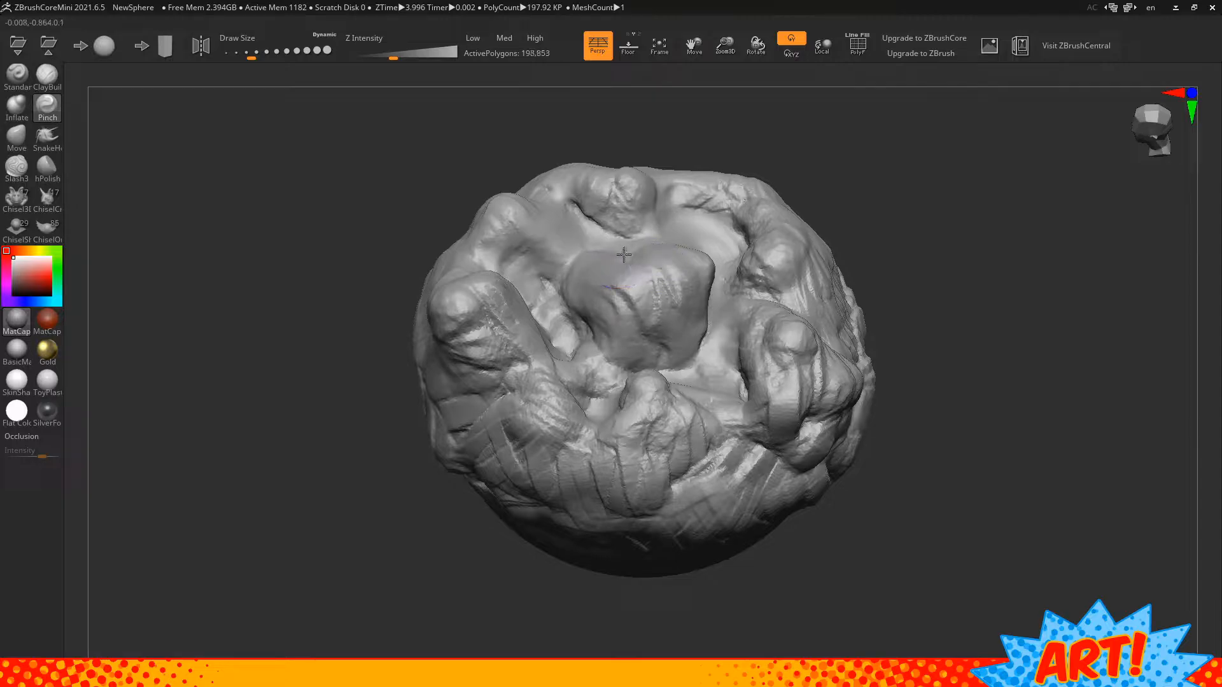
Smooth the remaining creases on the central mound and blend its base into the hollow
mouse_move(877, 252)
left_mouse_down()
mouse_move(933, 229)
mouse_move(868, 229)
left_mouse_up()
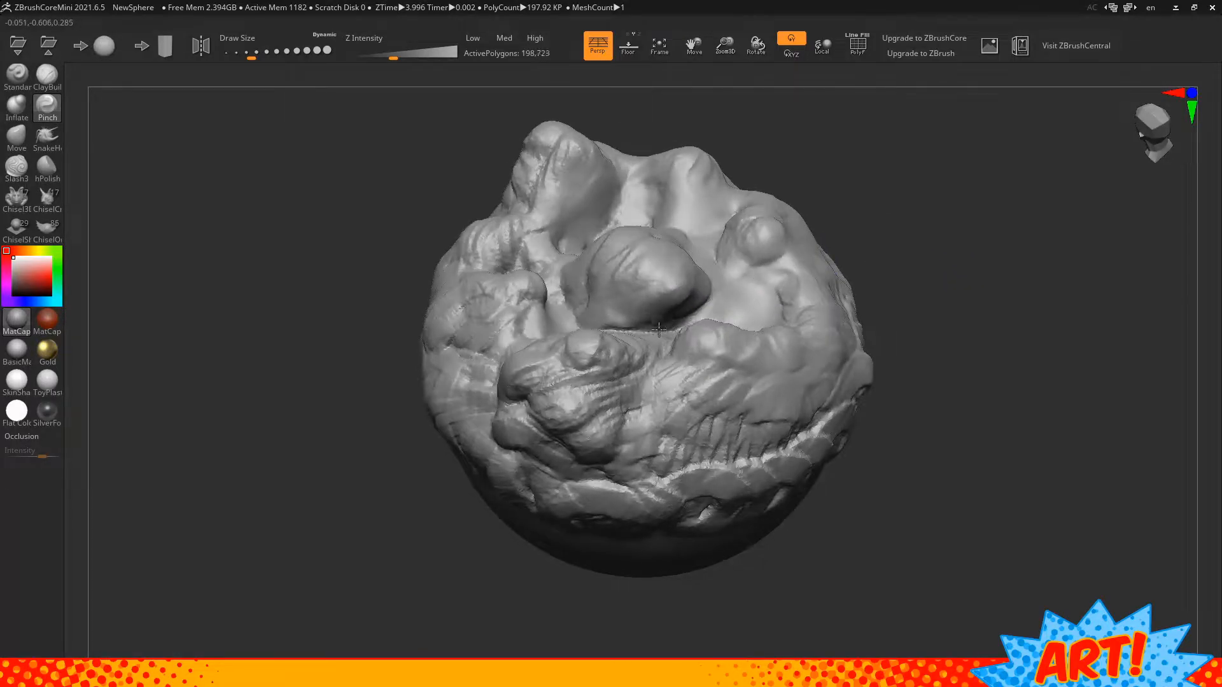
mouse_move(659, 330)
left_mouse_down()
mouse_move(684, 302)
mouse_move(672, 273)
mouse_move(653, 291)
mouse_move(668, 302)
left_mouse_up()
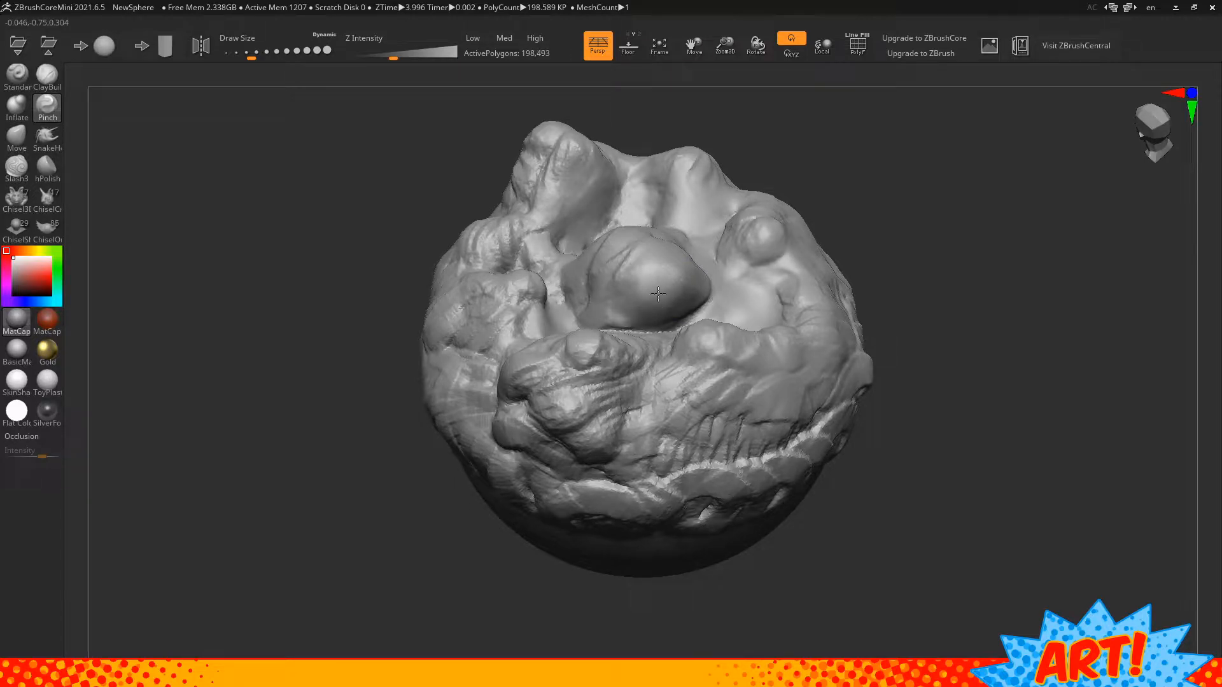
left_click_drag(645, 273, 662, 277)
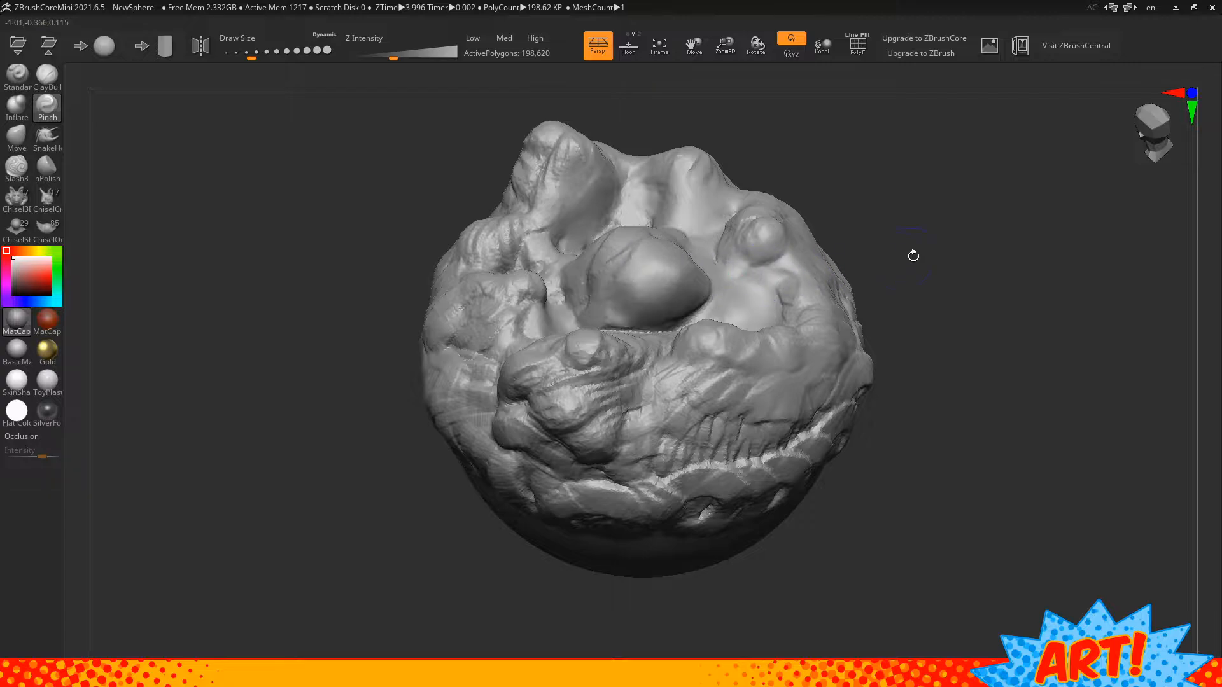
left_click_drag(914, 257, 958, 262)
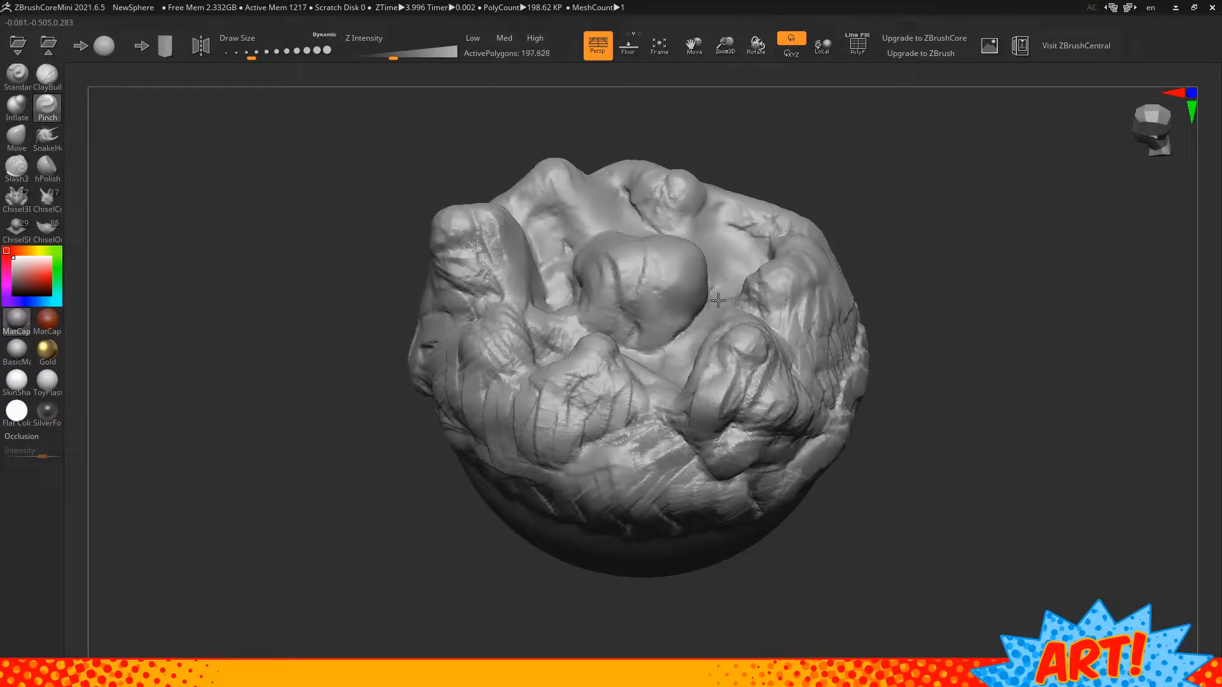
left_click_drag(709, 296, 655, 338)
left_click_drag(729, 315, 749, 280)
Soften the knobs around the central mound and smooth the ridged strokes down the rim's outer slope and lower band
mouse_move(903, 292)
left_mouse_down()
mouse_move(1016, 322)
mouse_move(979, 347)
left_mouse_up()
mouse_move(691, 512)
left_mouse_down()
mouse_move(804, 460)
mouse_move(821, 465)
left_mouse_up()
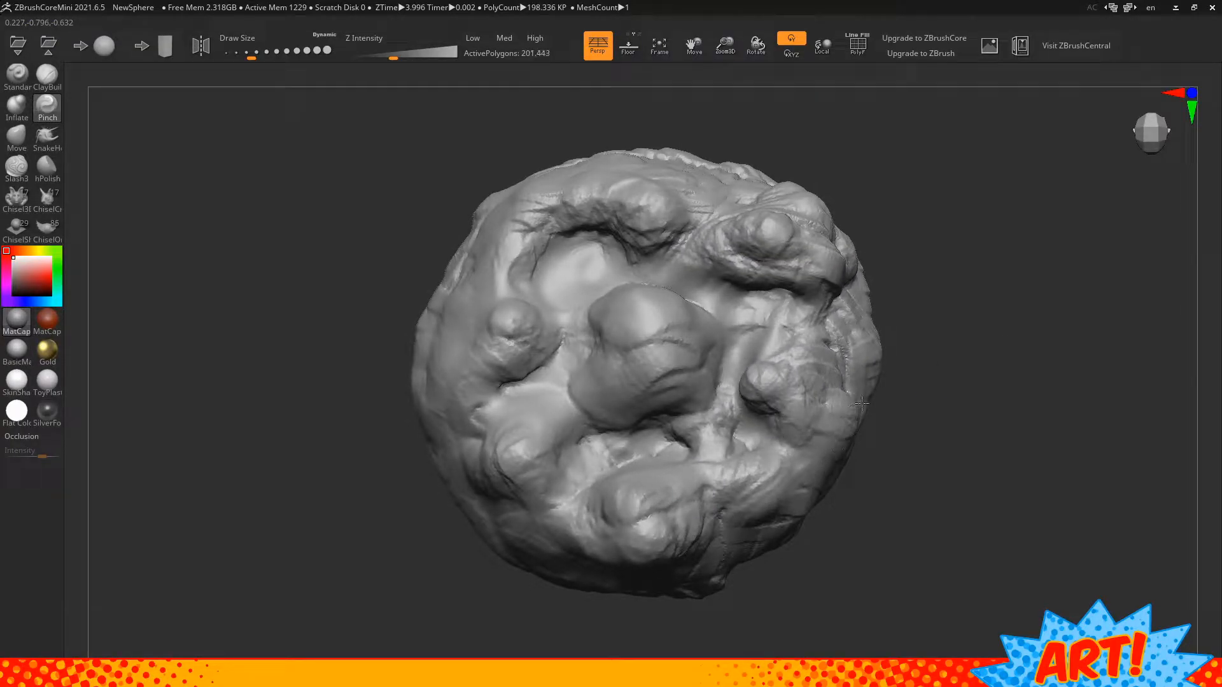
left_click_drag(821, 274, 831, 284)
left_click_drag(923, 265, 889, 189)
left_click_drag(675, 336, 716, 327)
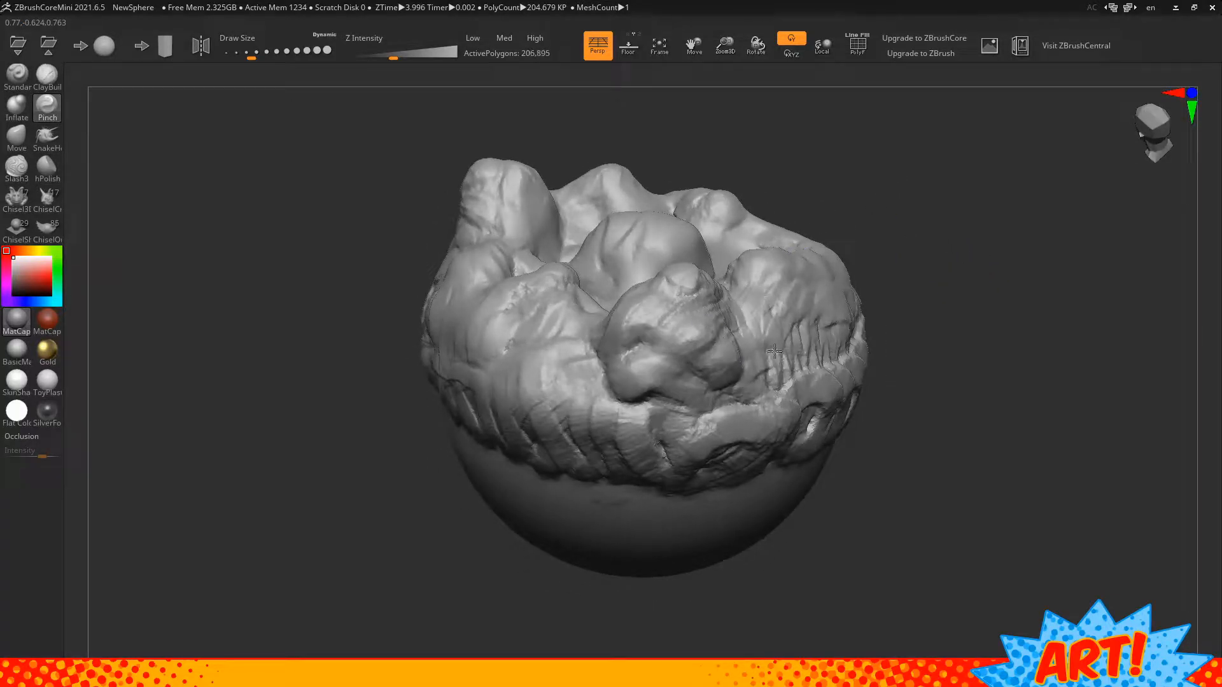
mouse_move(775, 351)
left_mouse_down()
mouse_move(788, 384)
mouse_move(828, 358)
left_mouse_up()
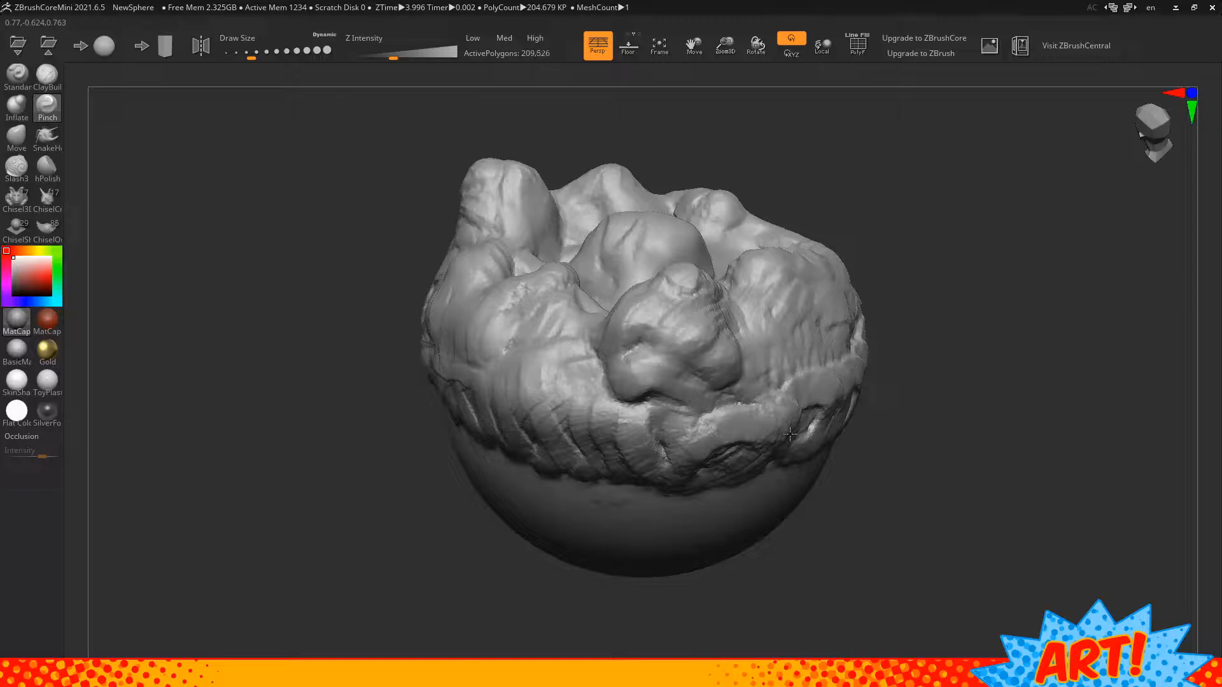
mouse_move(743, 455)
left_mouse_down()
mouse_move(604, 401)
mouse_move(537, 420)
left_mouse_up()
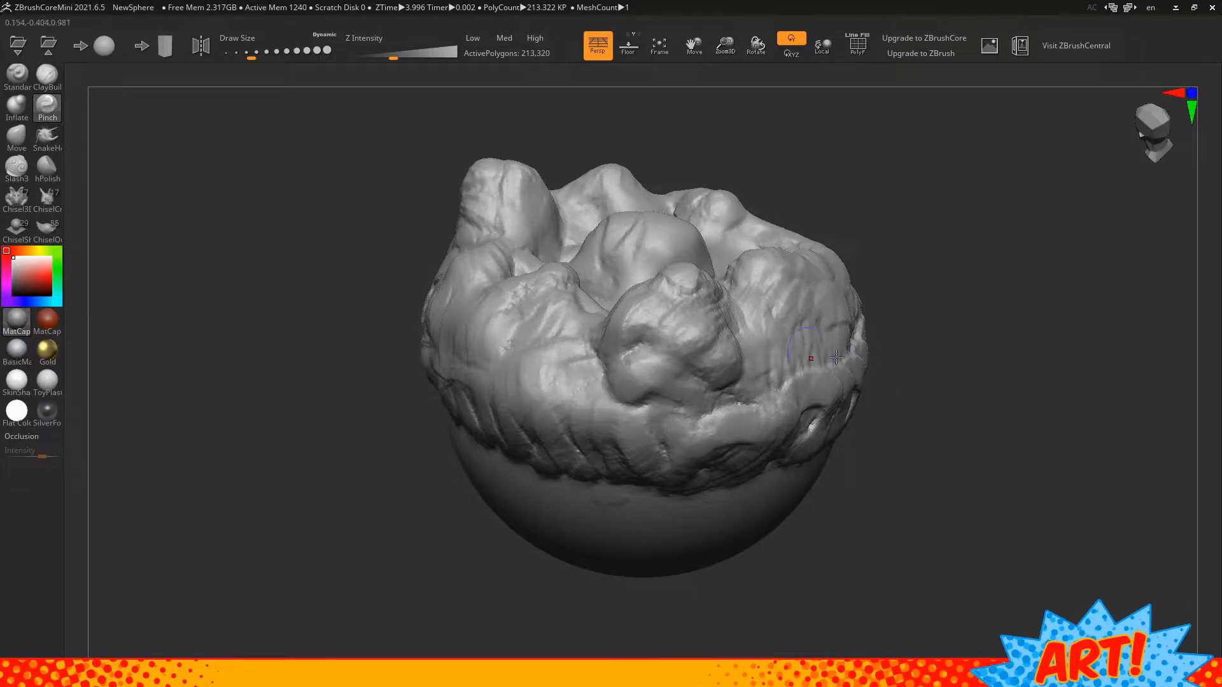
Smooth the hatched clay strokes on the remaining outer sides of the rim and around its bulky knob
mouse_move(974, 330)
left_mouse_down()
mouse_move(1018, 336)
mouse_move(985, 341)
mouse_move(956, 380)
left_mouse_up()
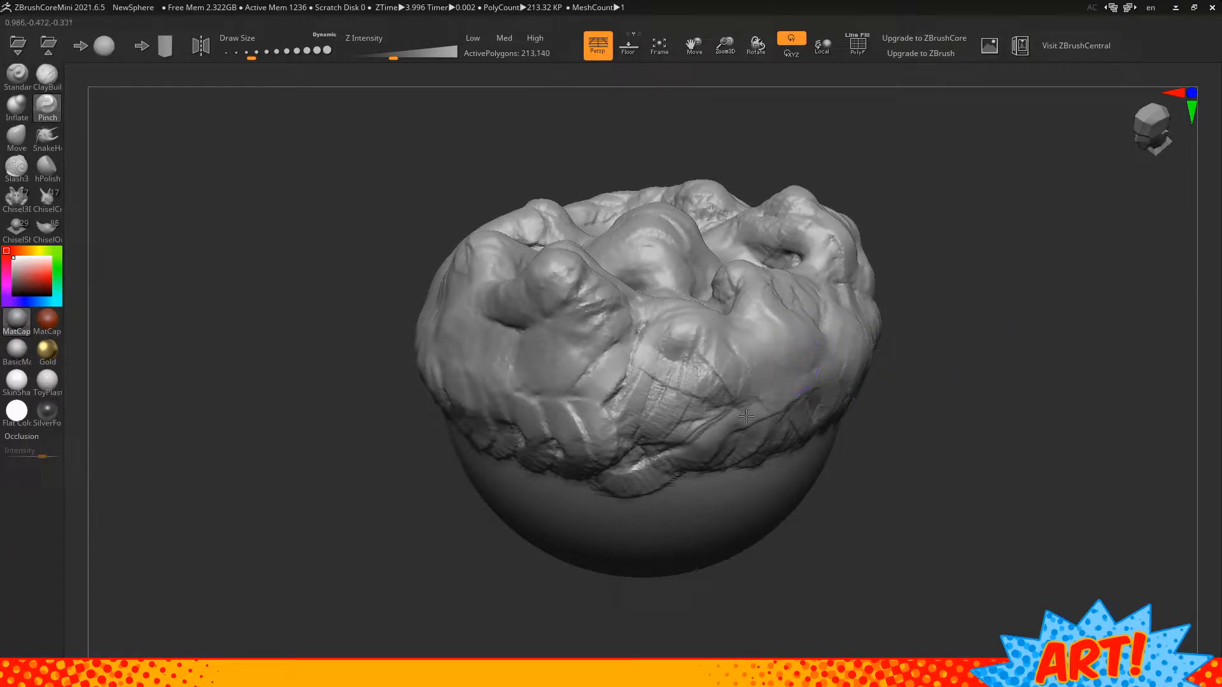
mouse_move(712, 420)
left_mouse_down()
mouse_move(665, 398)
mouse_move(628, 398)
mouse_move(641, 452)
mouse_move(662, 449)
mouse_move(656, 353)
mouse_move(560, 287)
mouse_move(512, 339)
left_mouse_up()
mouse_move(886, 357)
left_mouse_down()
mouse_move(957, 338)
mouse_move(1010, 350)
left_mouse_up()
left_click_drag(556, 396, 545, 382)
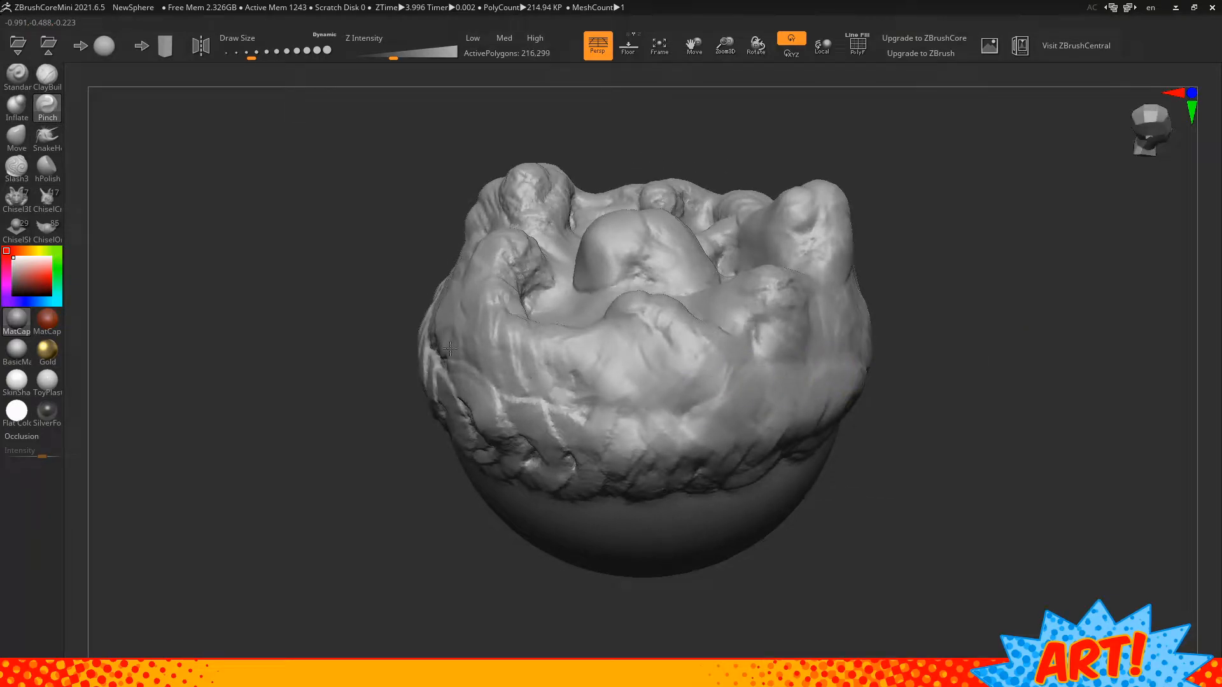
left_click_drag(900, 429, 961, 414)
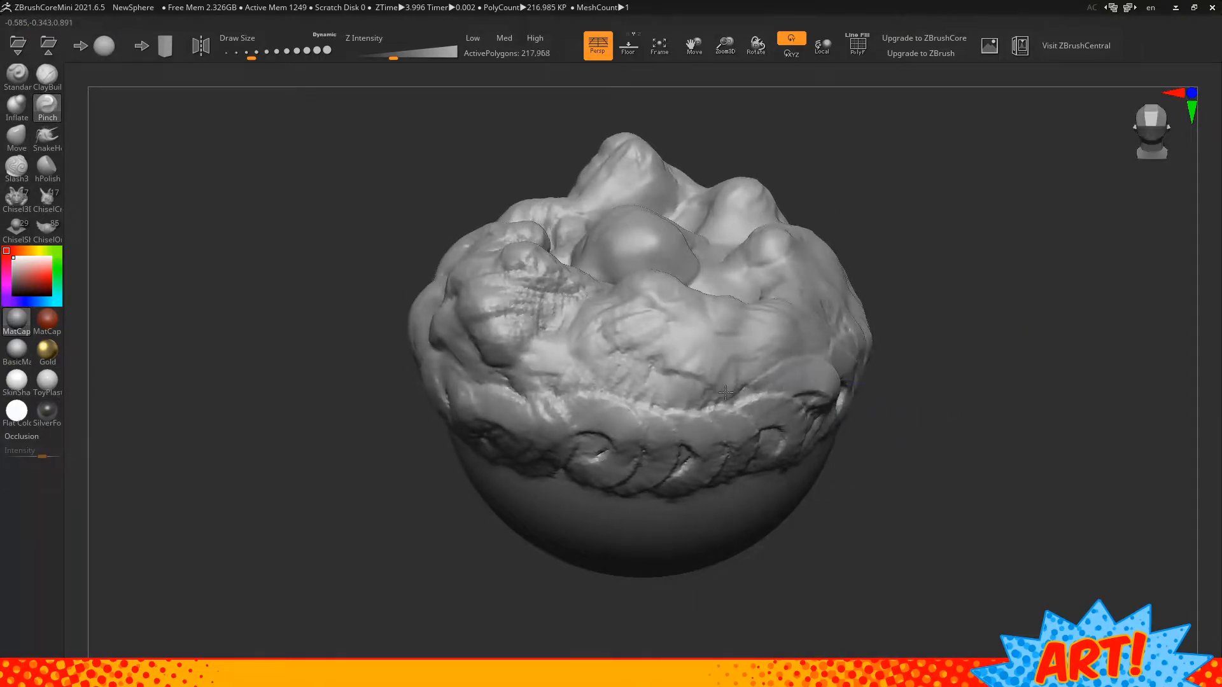
left_click_drag(559, 326, 522, 277)
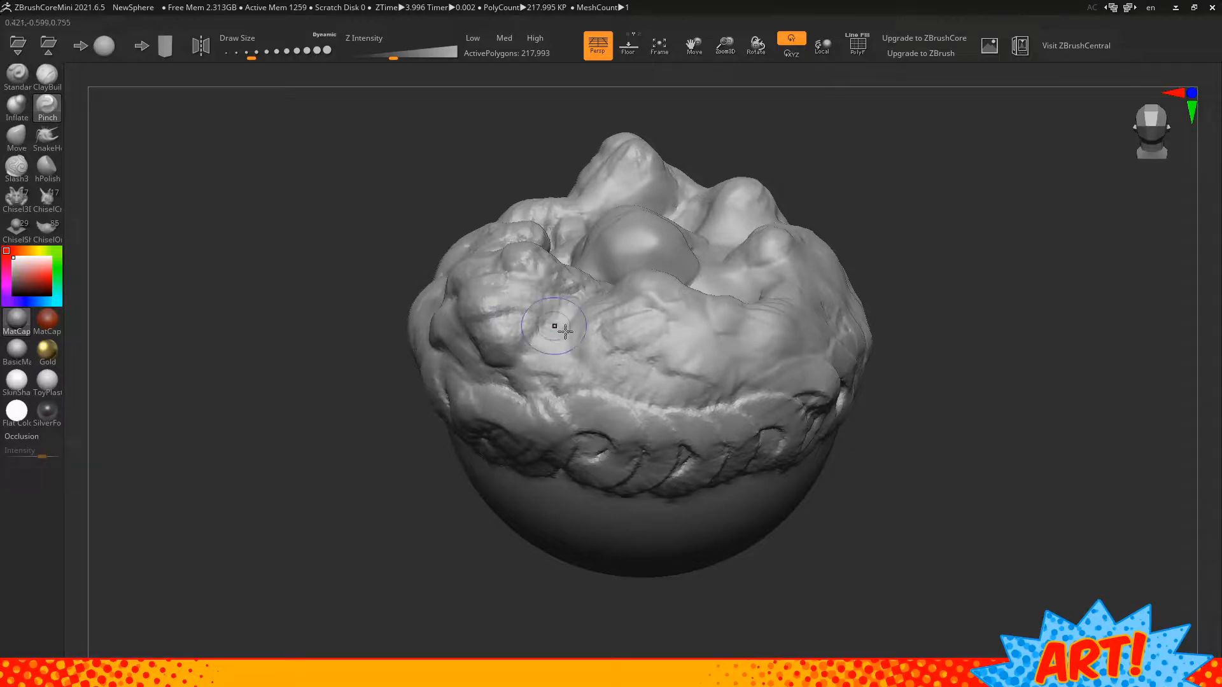
Smooth the creases on the bulky knob, the neighbouring slopes and the knobs on the opposite side of the rim
left_click_drag(968, 445, 1039, 436)
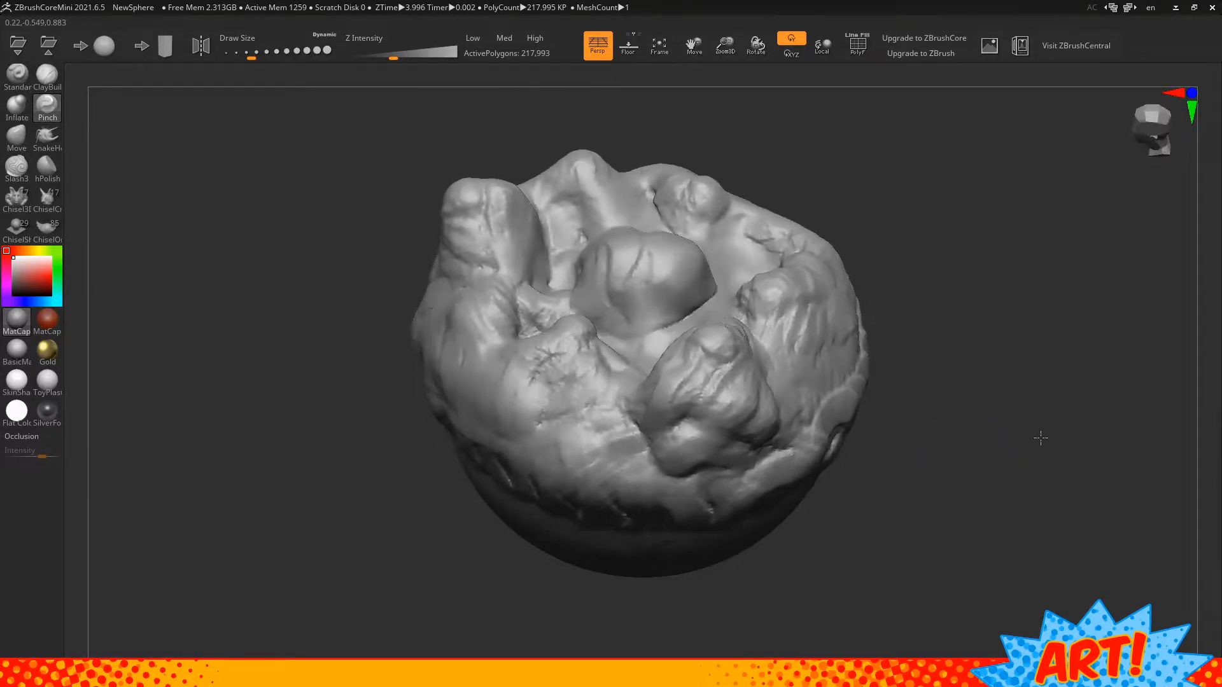
left_click_drag(739, 385, 699, 402)
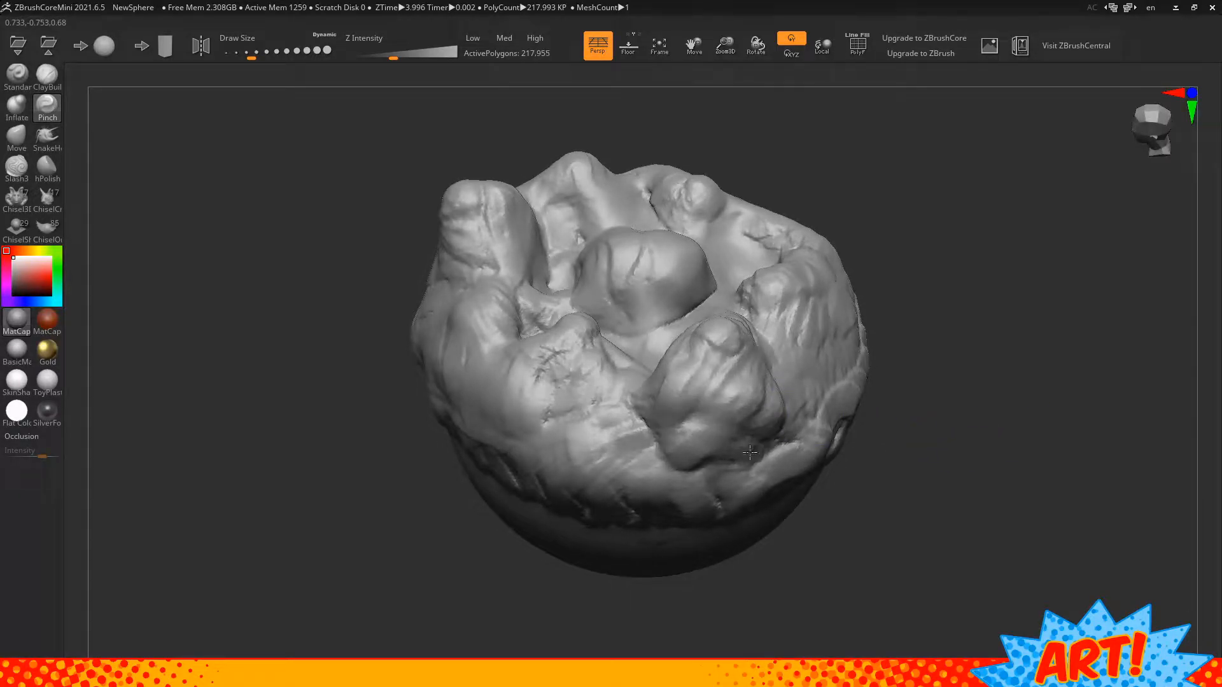
mouse_move(750, 452)
left_mouse_down()
mouse_move(581, 394)
mouse_move(525, 395)
left_mouse_up()
mouse_move(1005, 355)
left_mouse_down()
mouse_move(974, 390)
mouse_move(879, 428)
mouse_move(758, 303)
mouse_move(739, 249)
mouse_move(773, 256)
left_mouse_up()
mouse_move(1044, 446)
left_mouse_down()
mouse_move(1042, 407)
mouse_move(1023, 403)
left_mouse_up()
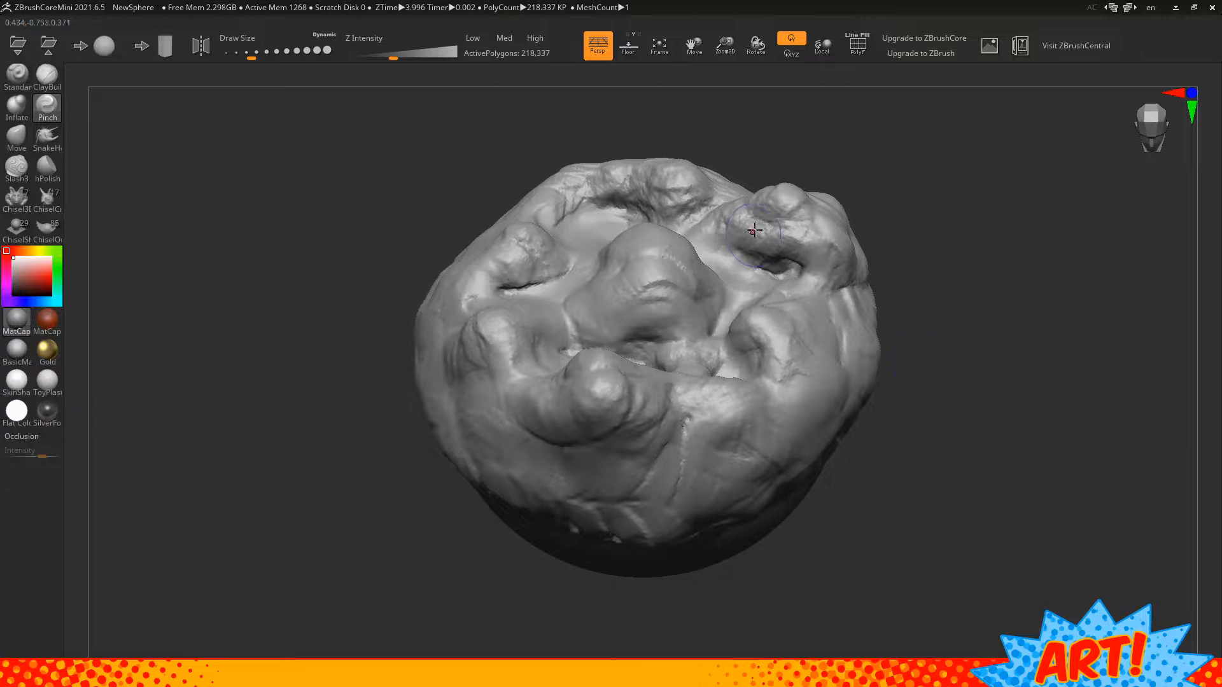
mouse_move(754, 229)
left_mouse_down()
mouse_move(783, 230)
mouse_move(731, 240)
mouse_move(665, 197)
mouse_move(608, 200)
mouse_move(547, 257)
mouse_move(548, 277)
left_mouse_up()
mouse_move(1124, 462)
left_mouse_down()
mouse_move(1075, 468)
mouse_move(1043, 418)
left_mouse_up()
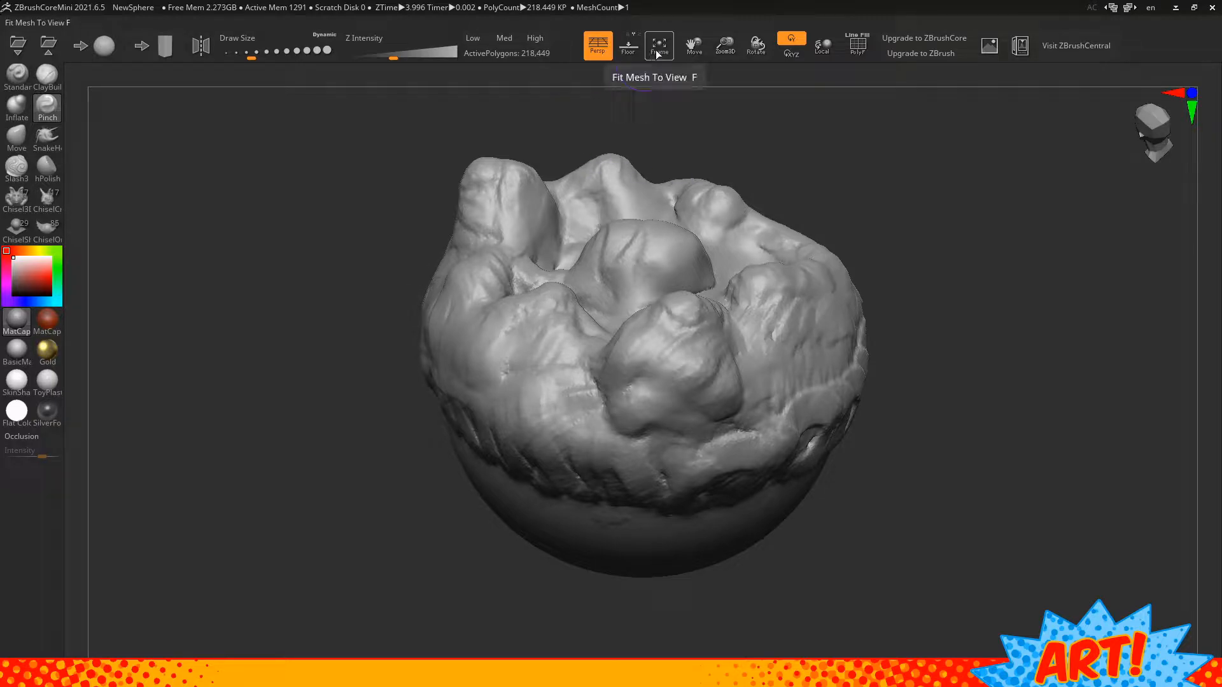
Show the polygon wireframe on the sculpt and reduce the mesh to the Low setting of 150k polygons
left_click(857, 50)
mouse_move(927, 337)
left_mouse_down()
mouse_move(934, 308)
mouse_move(971, 346)
mouse_move(988, 332)
mouse_move(926, 331)
left_mouse_up()
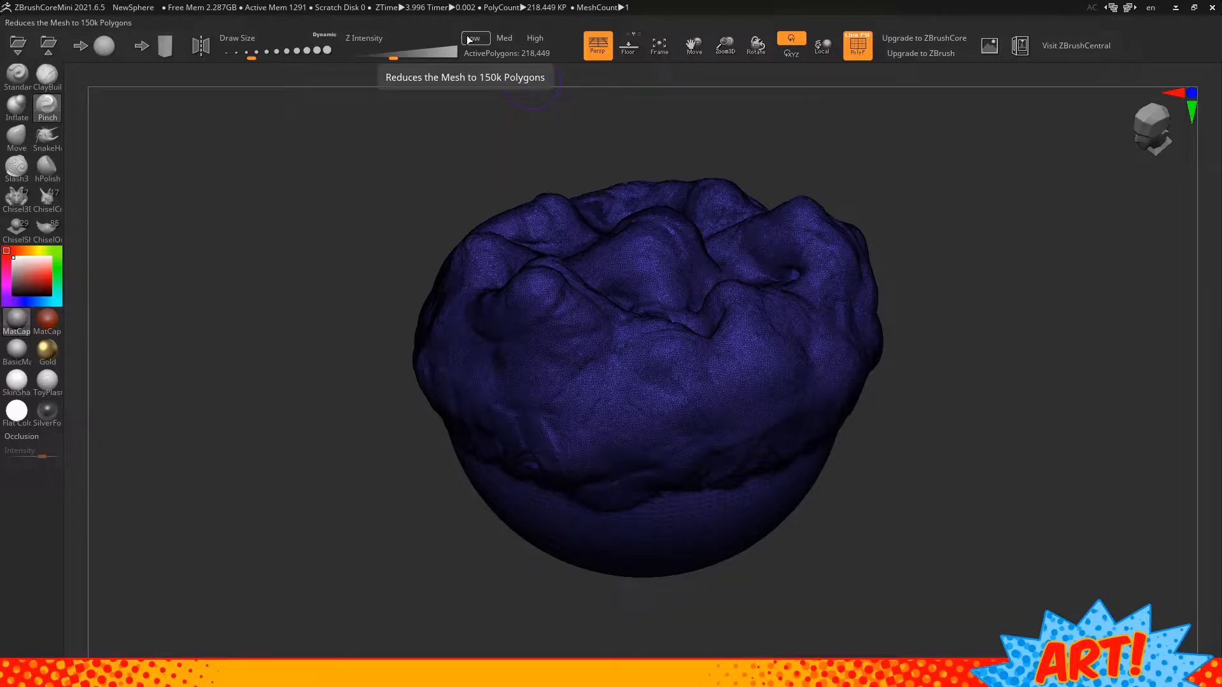
left_click(471, 39)
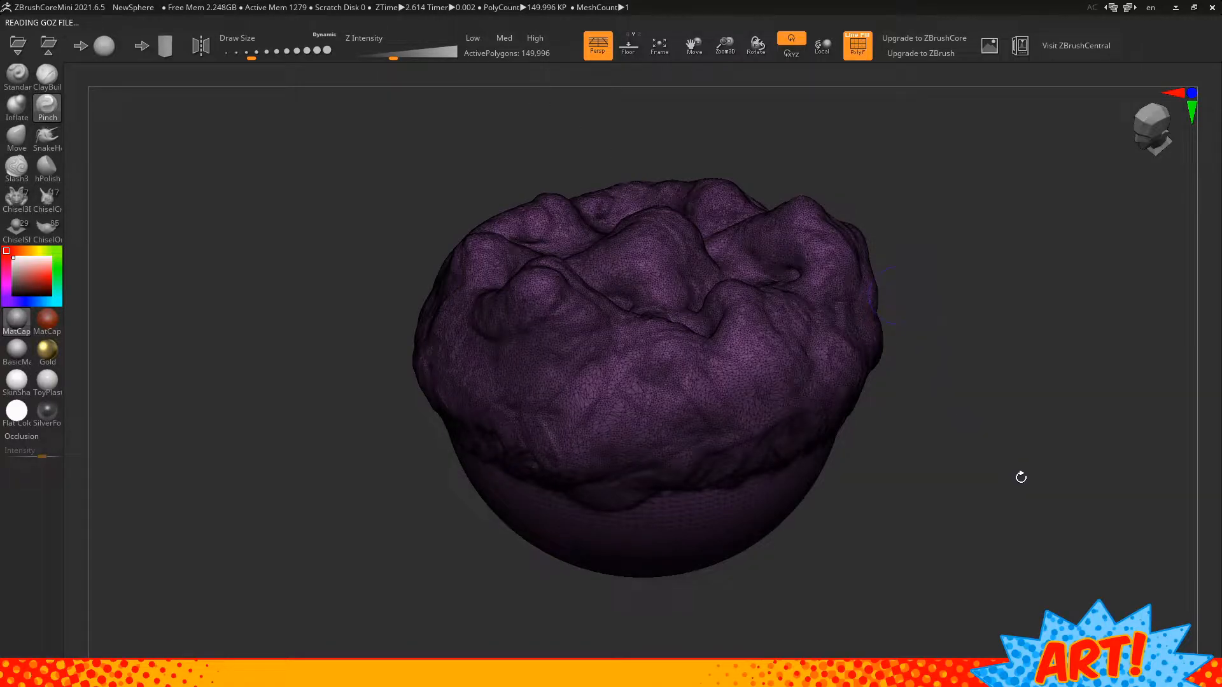
mouse_move(930, 406)
left_mouse_down()
mouse_move(966, 412)
mouse_move(980, 441)
mouse_move(1017, 399)
mouse_move(1045, 403)
mouse_move(1053, 431)
mouse_move(999, 448)
mouse_move(964, 411)
left_mouse_up()
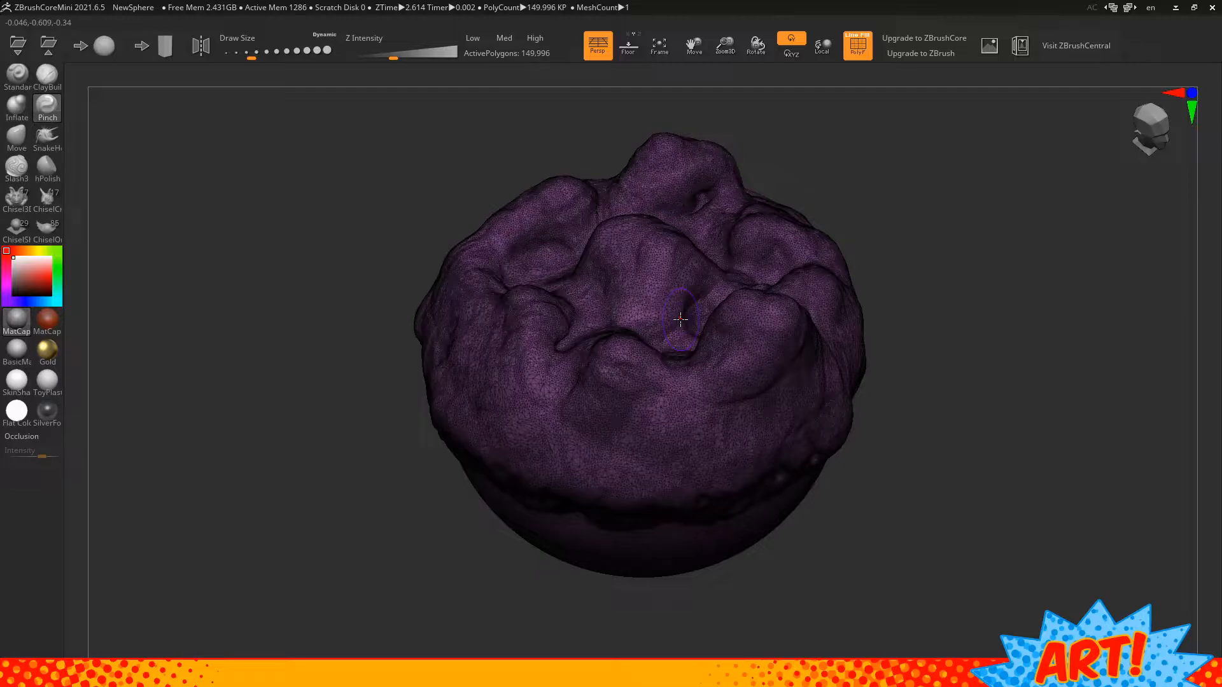
mouse_move(971, 242)
left_mouse_down()
mouse_move(958, 273)
mouse_move(998, 256)
mouse_move(1020, 227)
mouse_move(917, 325)
mouse_move(896, 326)
left_mouse_up()
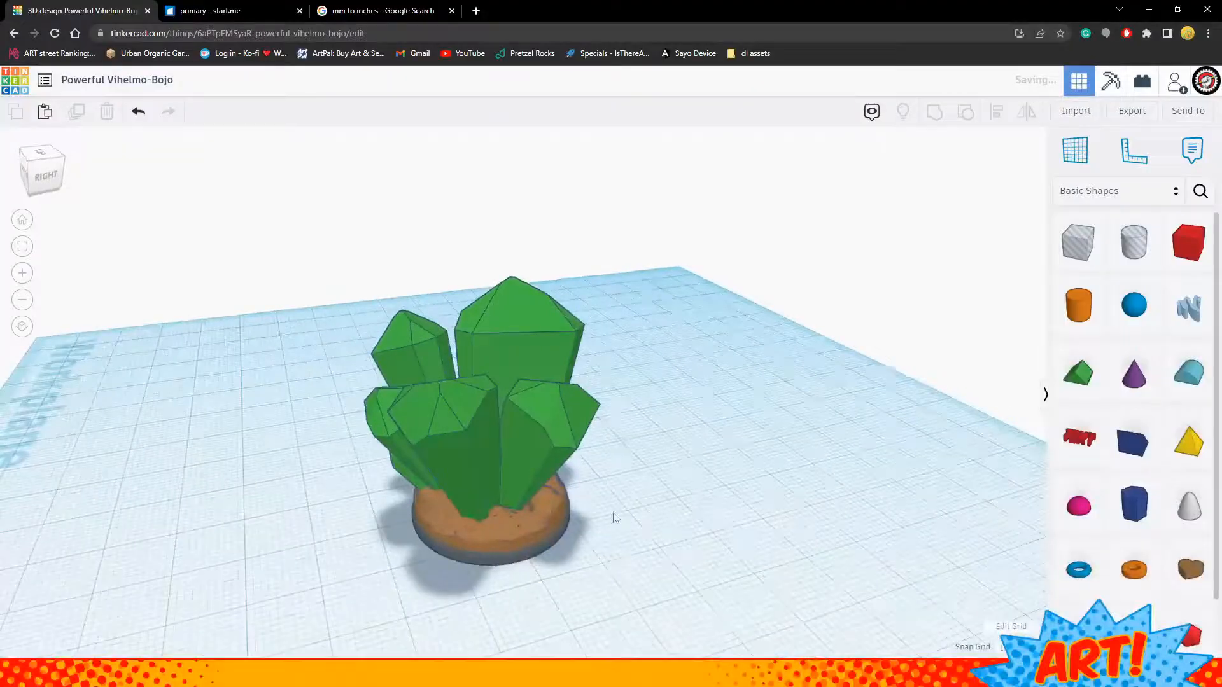
Select the whole crystal cluster with its base and move it 71 mm away to clear the middle of the workplane
right_click_drag(615, 519, 670, 472)
left_click_drag(731, 293, 356, 586)
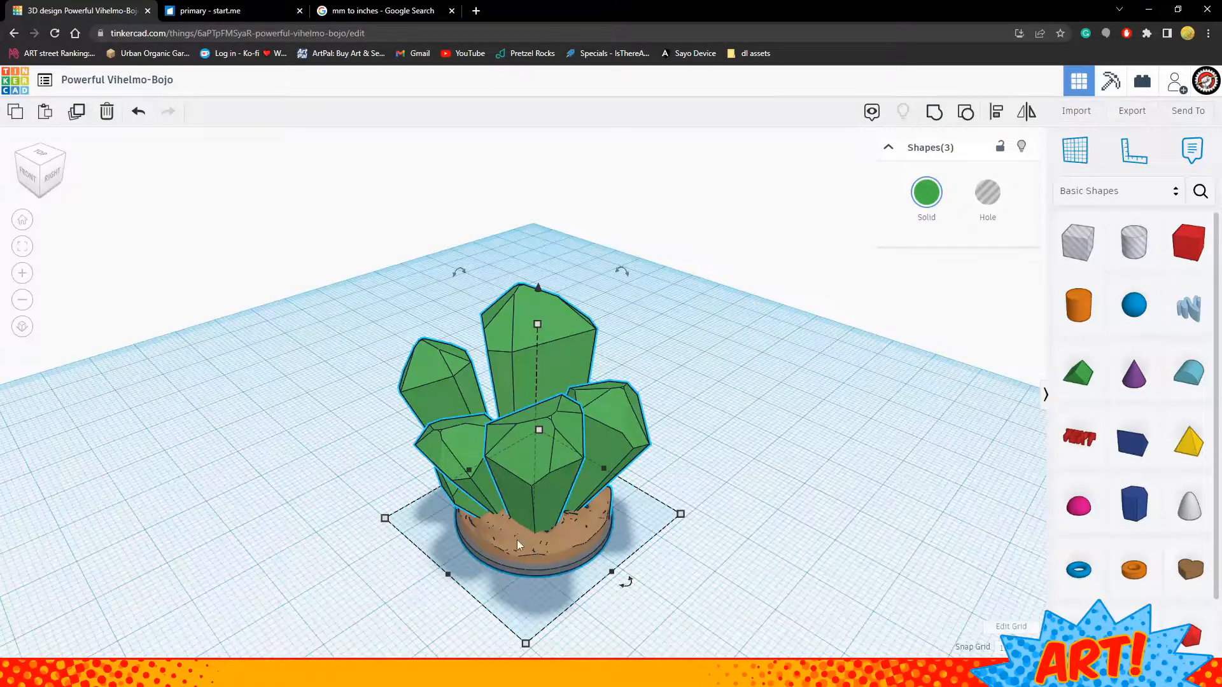
left_click_drag(508, 540, 821, 405)
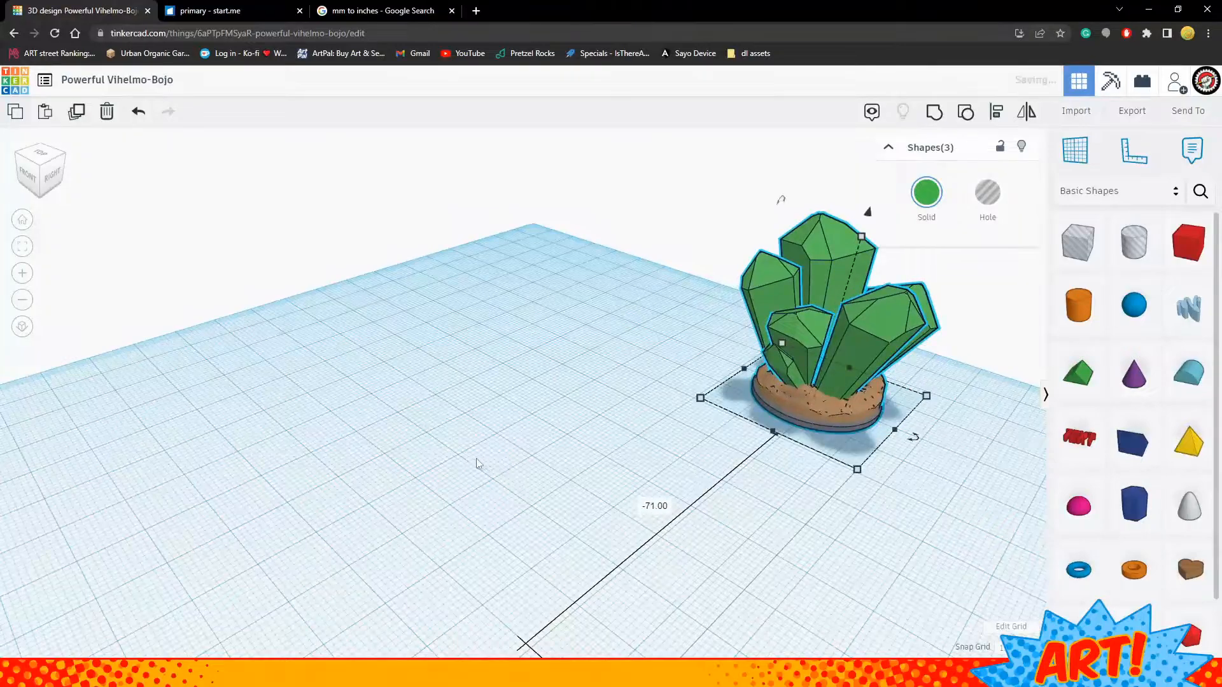
Paste a copy of the knobbed sculpt and place it on the open workplane beside the crystal cluster
key("ctrl+v")
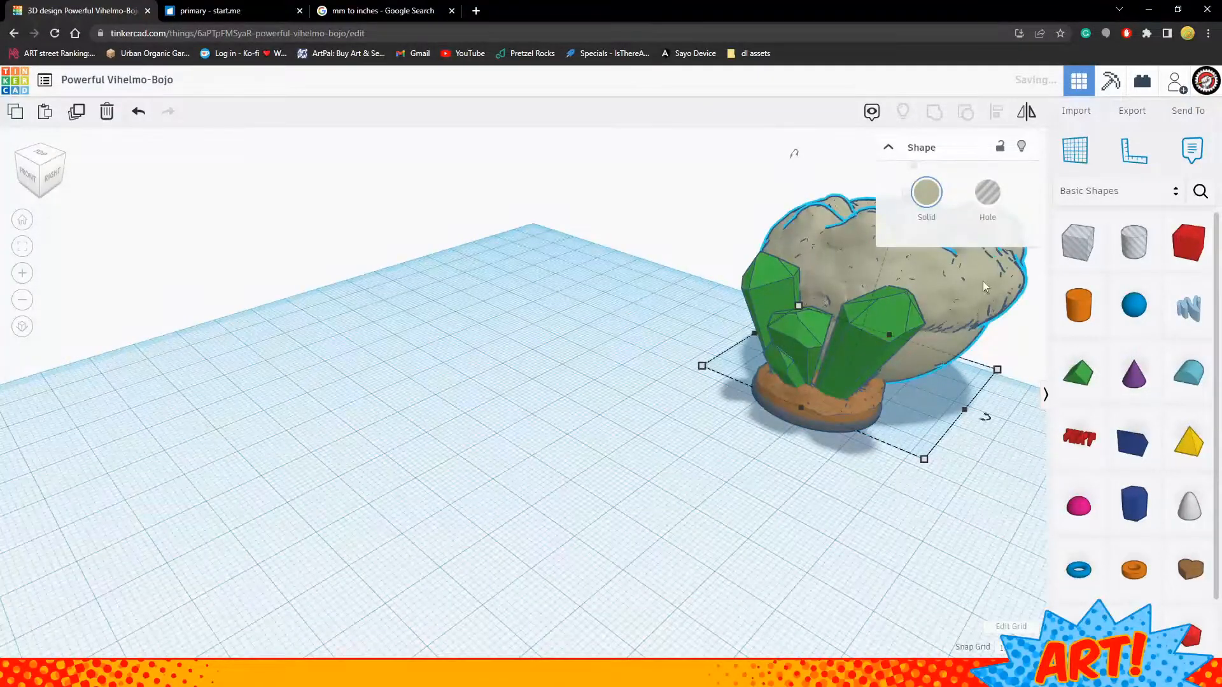
left_click_drag(983, 281, 408, 439)
key("Escape")
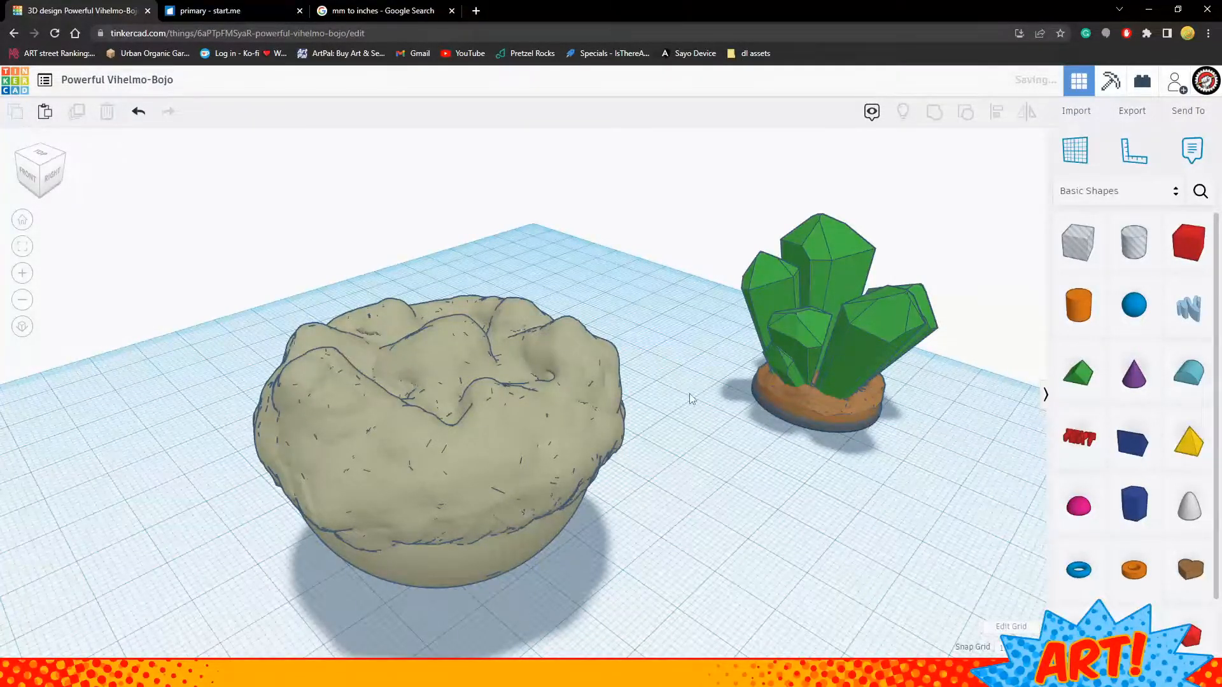
right_click_drag(689, 394, 161, 280)
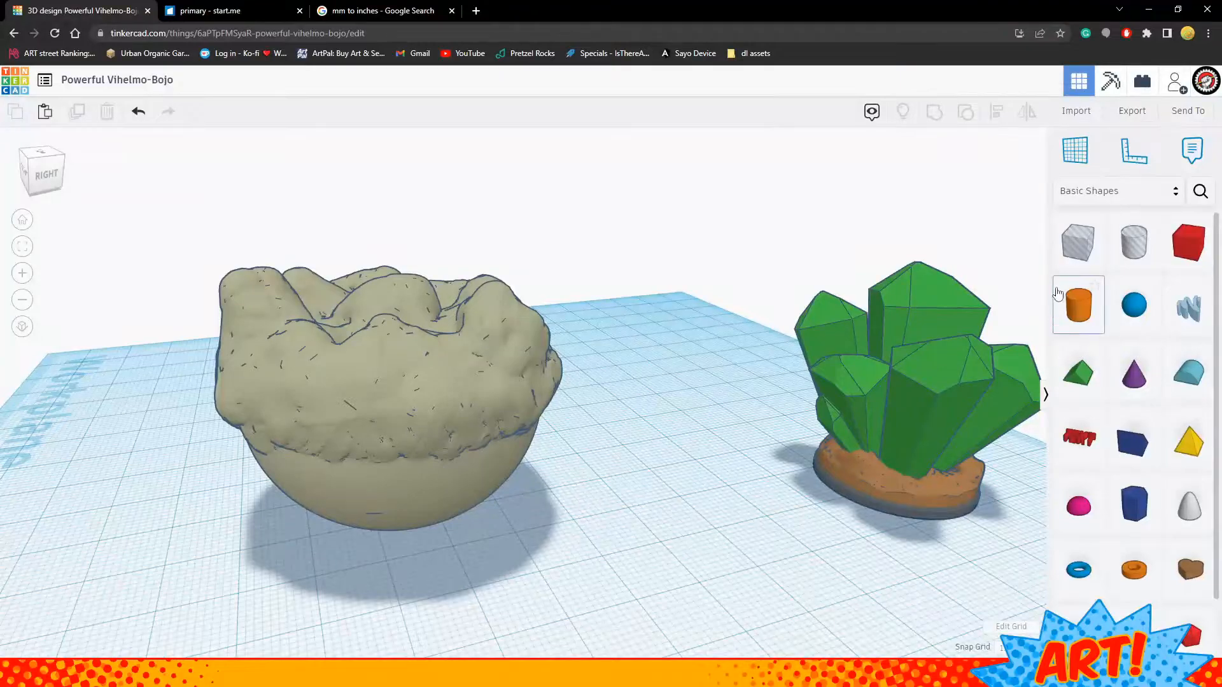
Add a cylinder hole, widen it beyond the sculpt's outline and position it around the sculpt's rounded lower half
left_click_drag(1134, 245, 164, 615)
left_click_drag(500, 589, 544, 673)
right_click_drag(510, 552, 602, 561)
right_click_drag(888, 537, 626, 518)
left_click_drag(617, 500, 414, 548)
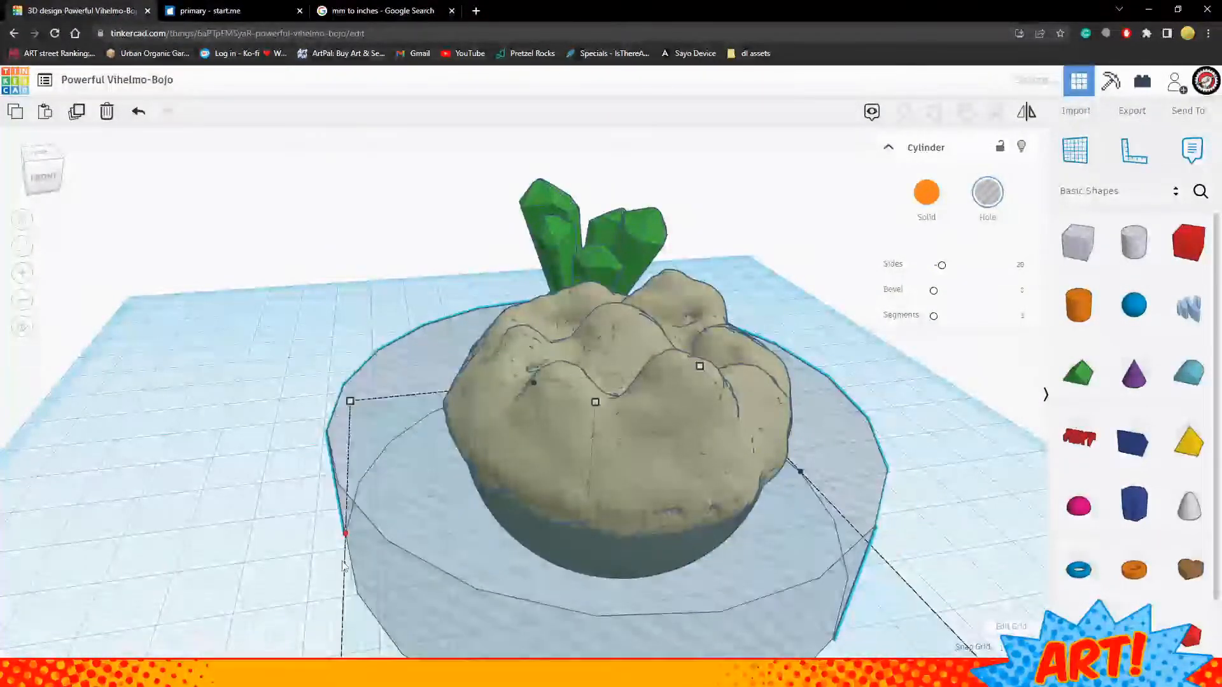
right_click_drag(865, 493, 789, 472)
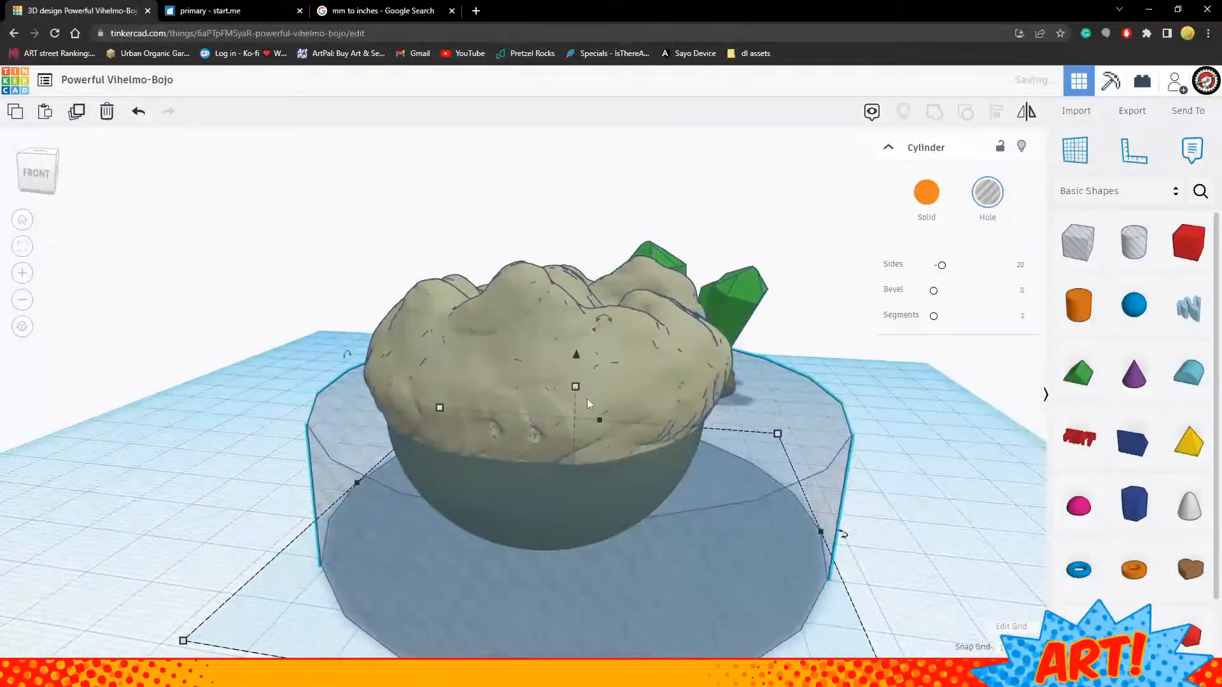
Set the cylinder hole's height to 23 mm and group it with the sculpt to cut away the rounded underside
left_click_drag(576, 385, 579, 355)
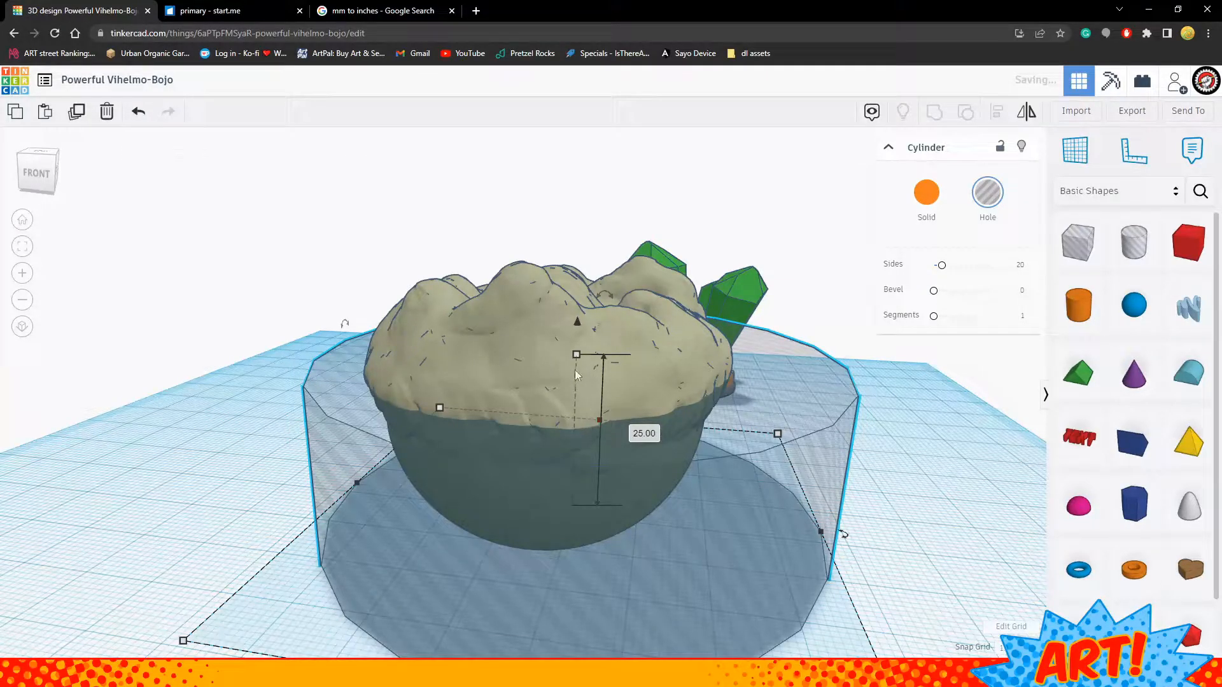
left_click_drag(576, 356, 577, 369)
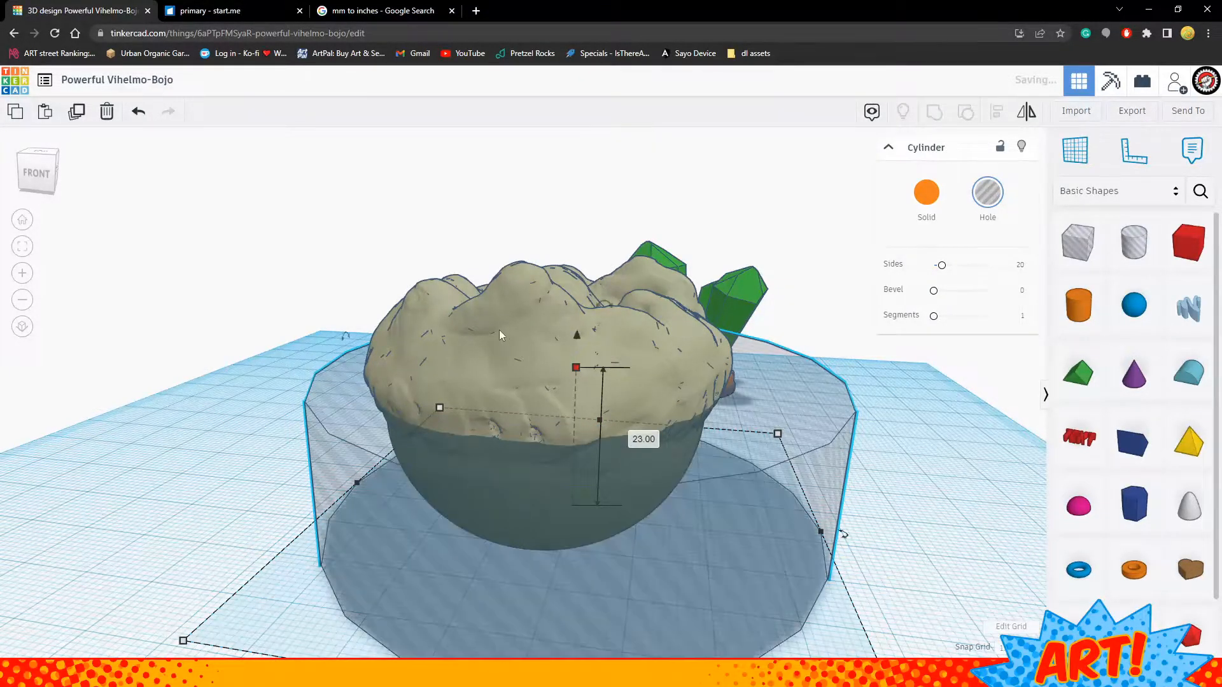
left_click(498, 331, "shift")
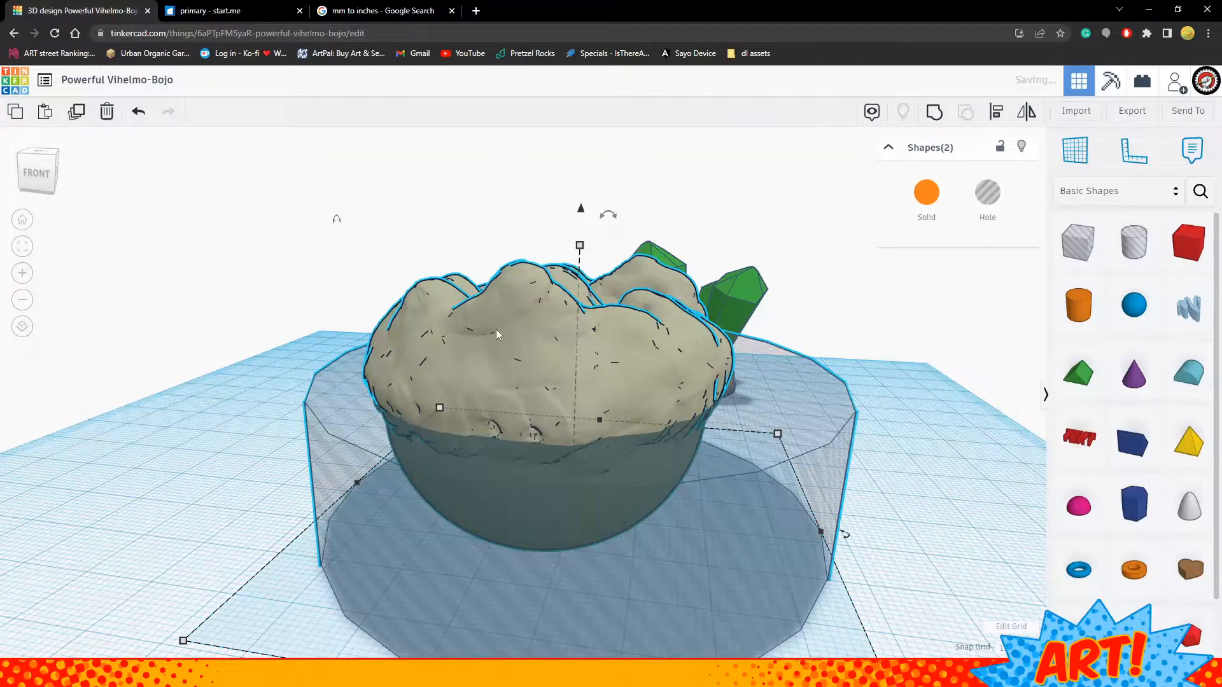
key("ctrl+g")
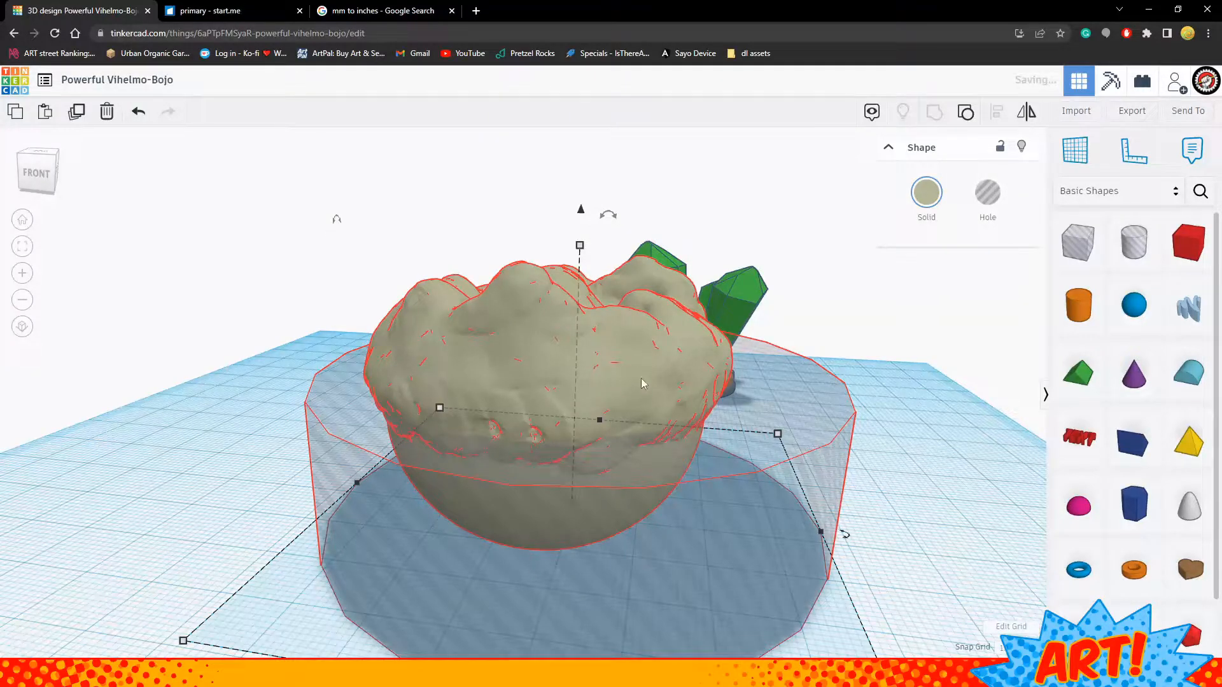
right_click_drag(640, 378, 483, 468)
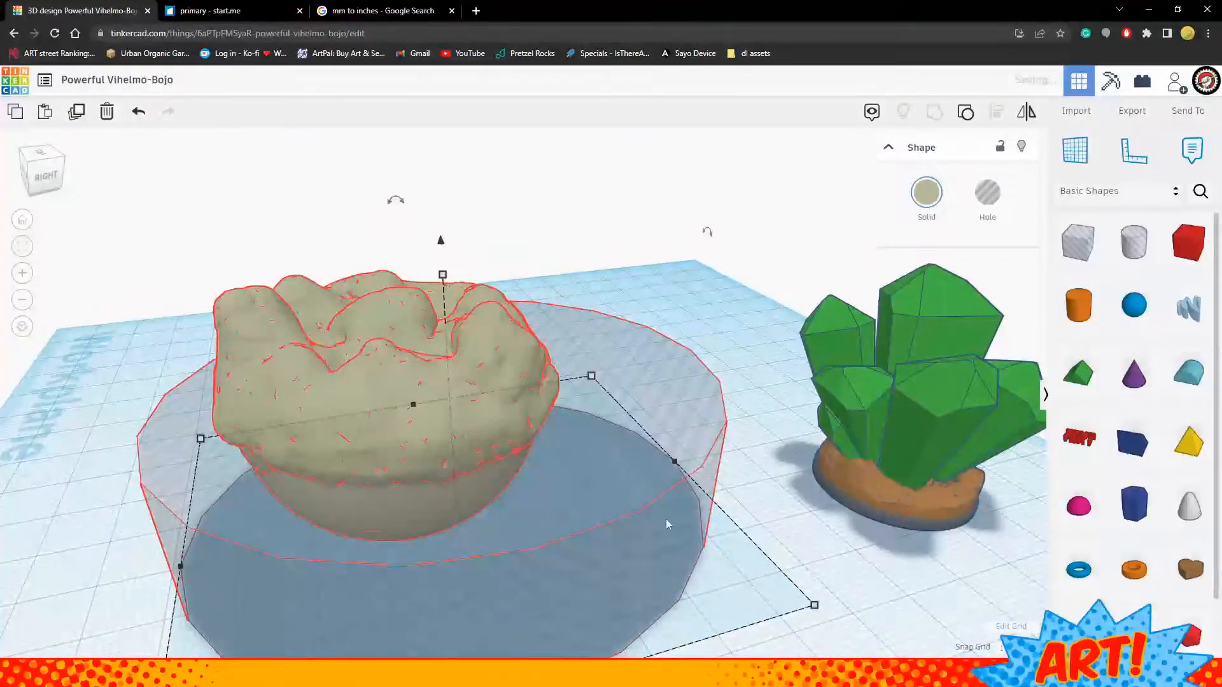
left_click(777, 582)
left_click(336, 441)
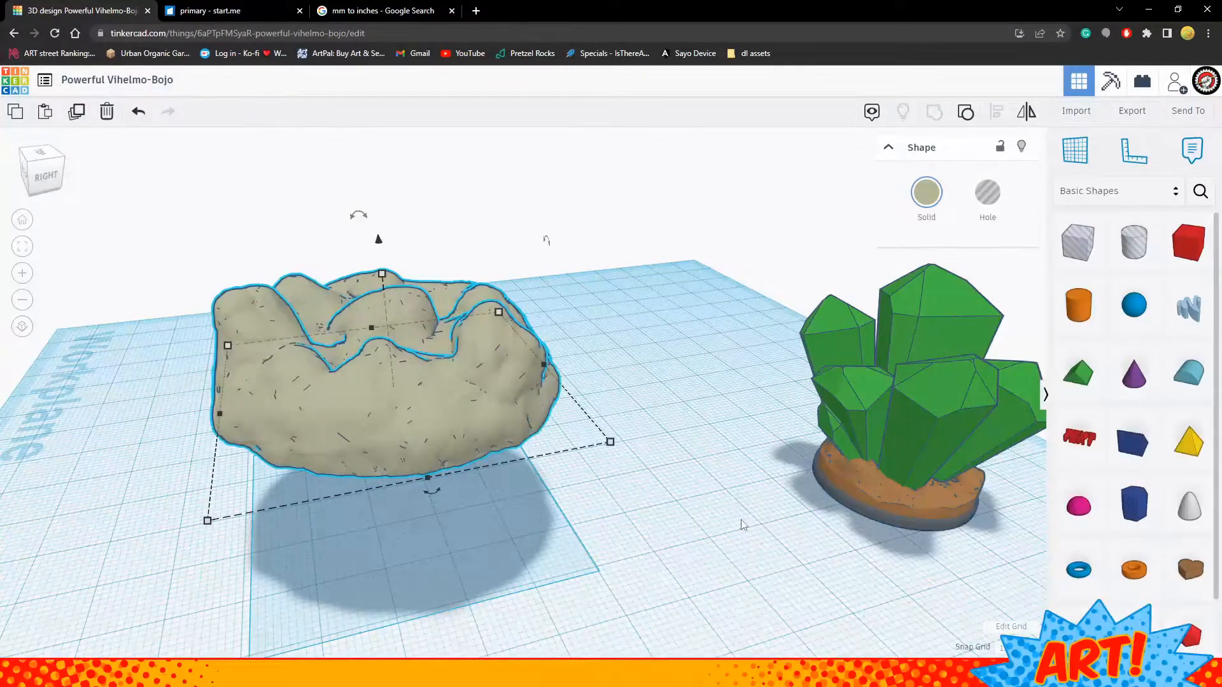
Flatten the cut sculpt by reducing its overall height
left_click(738, 523)
right_click_drag(636, 498, 674, 497)
left_click(463, 410)
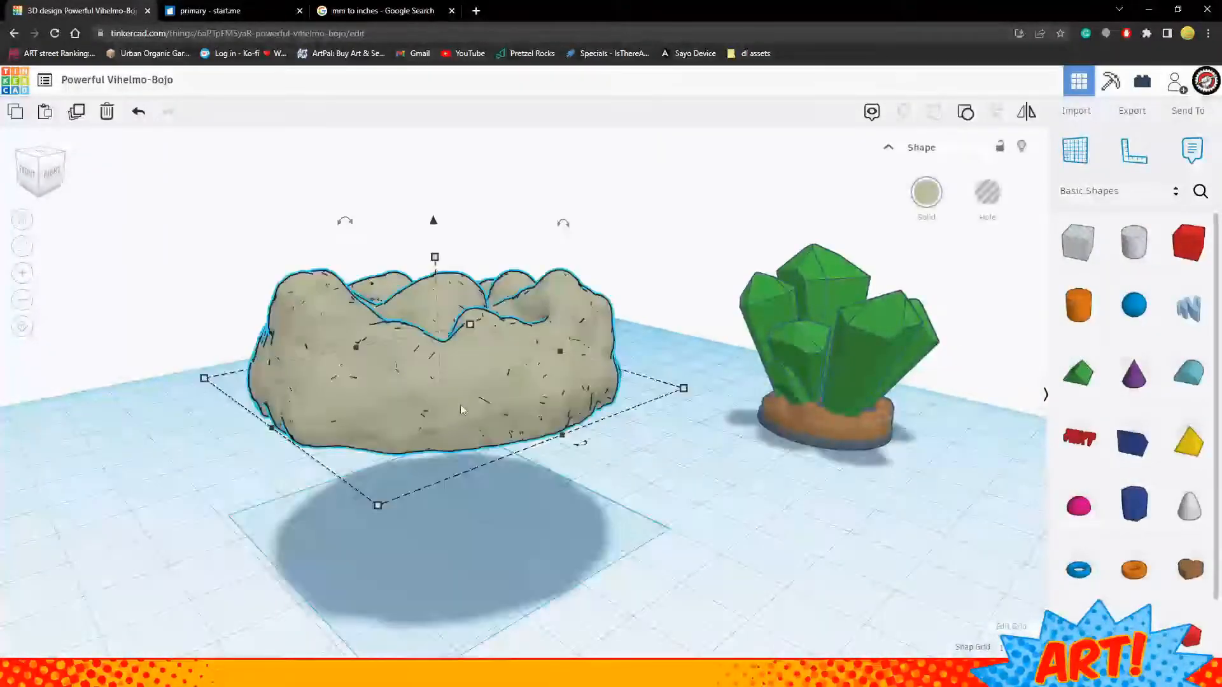
left_click_drag(434, 257, 438, 292)
right_click_drag(632, 299, 578, 303)
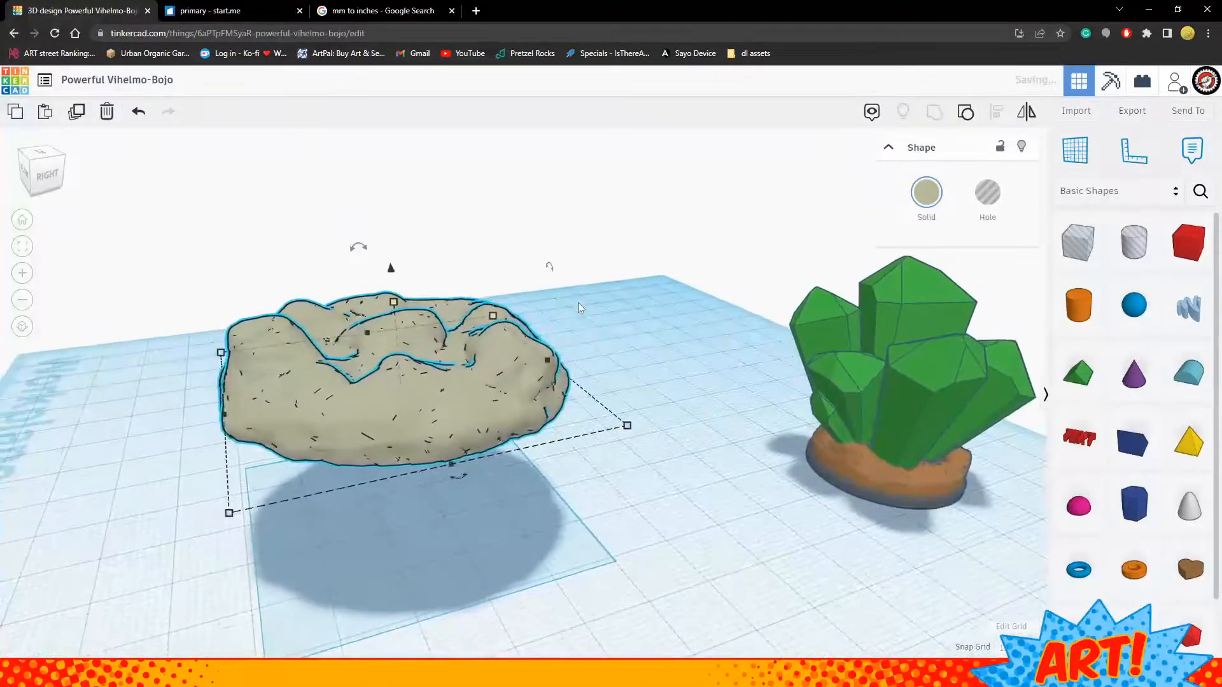
left_click(578, 303)
right_click_drag(592, 414, 633, 446)
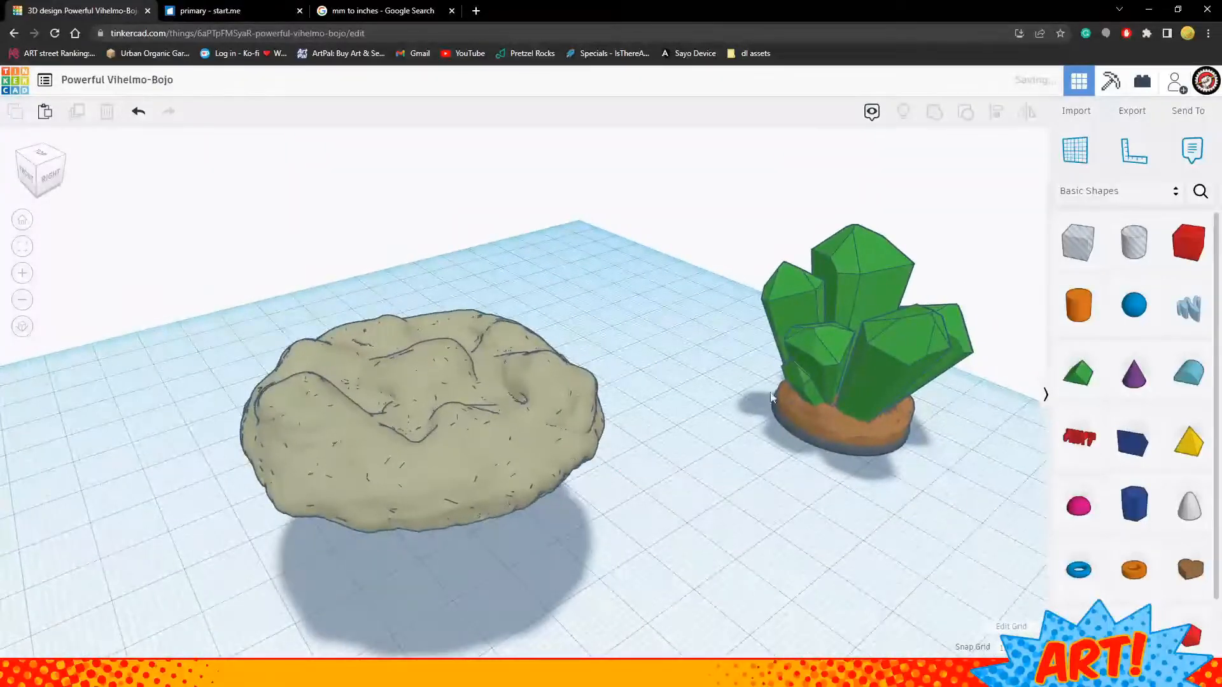
Move the flattened sculpt farther back on the workplane and lower it to rest on the surface
left_click(537, 406)
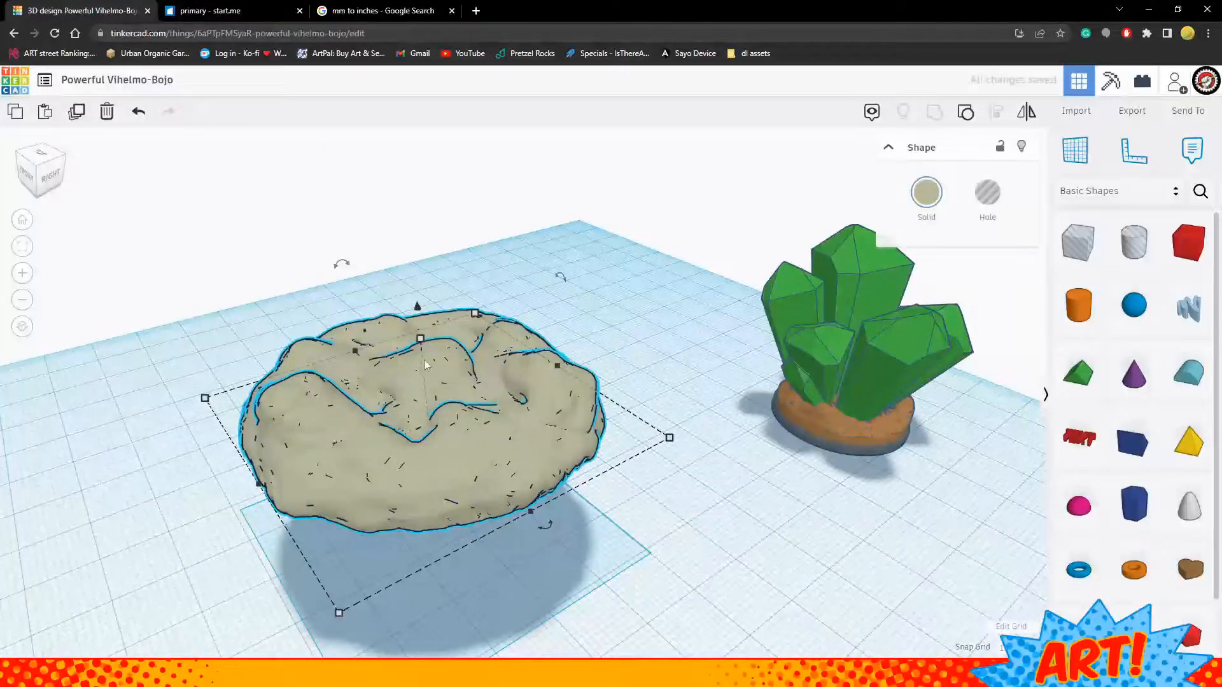
left_click_drag(424, 360, 431, 311)
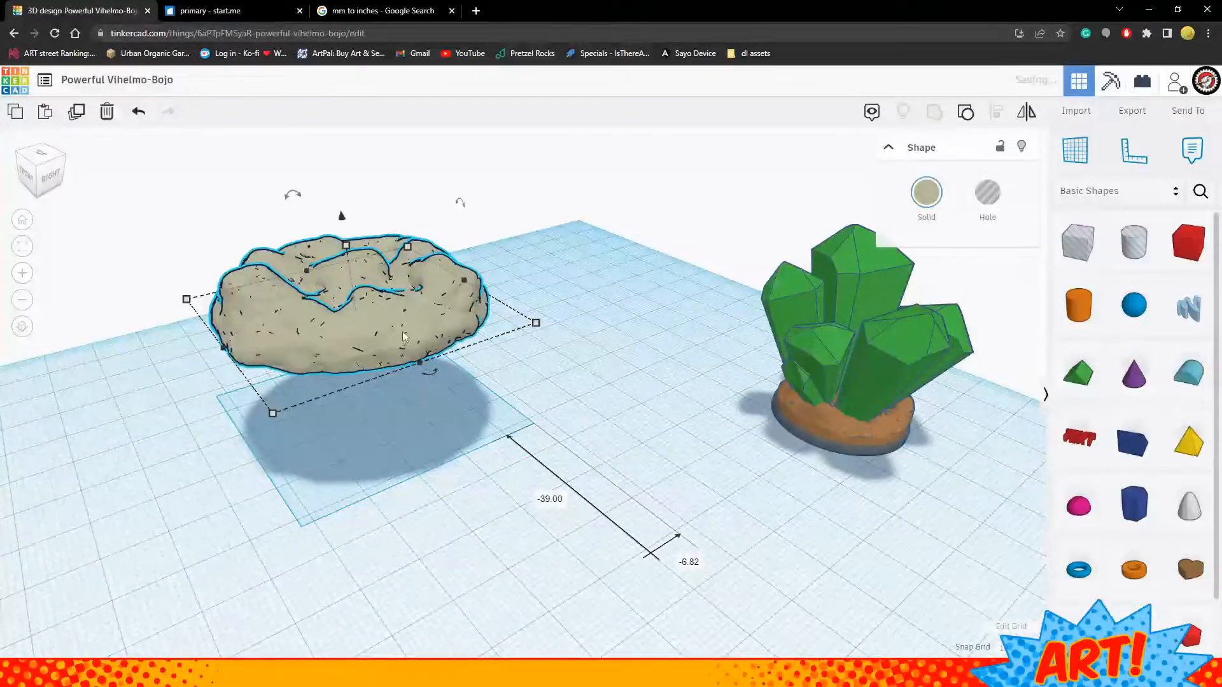
left_click_drag(341, 218, 374, 334)
left_click(600, 403)
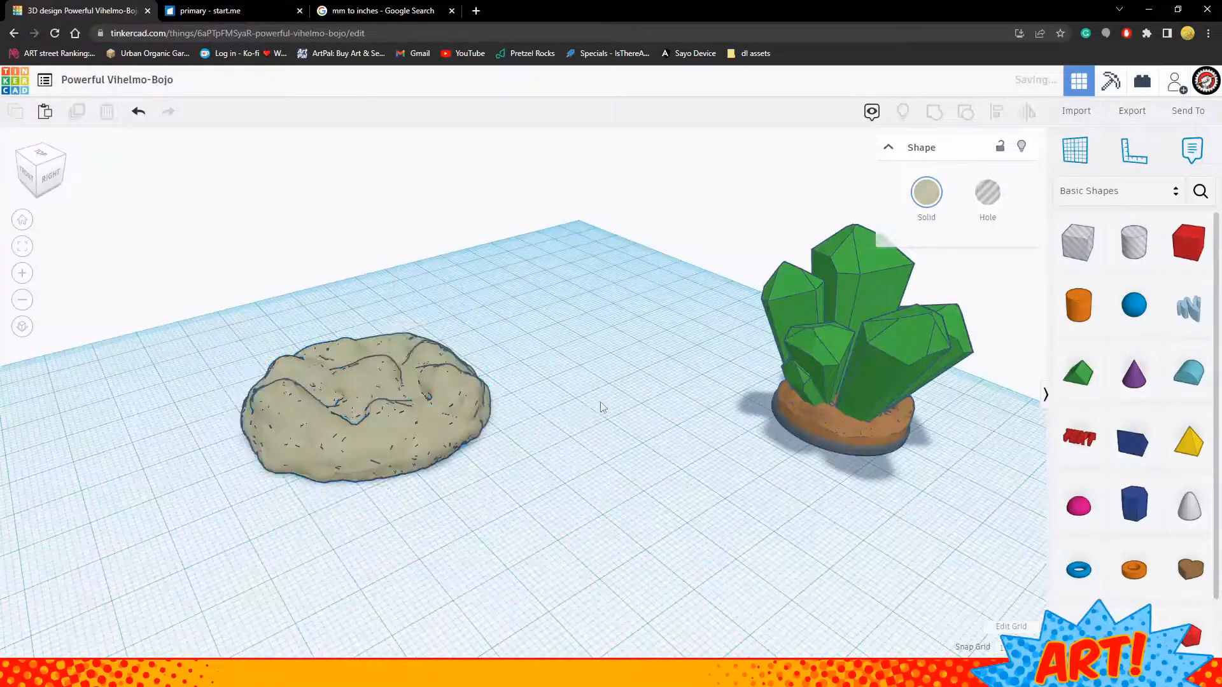
Open the sculpt's group to examine the original shape and its cylinder hole
right_click_drag(481, 460, 534, 409)
double_click(533, 410)
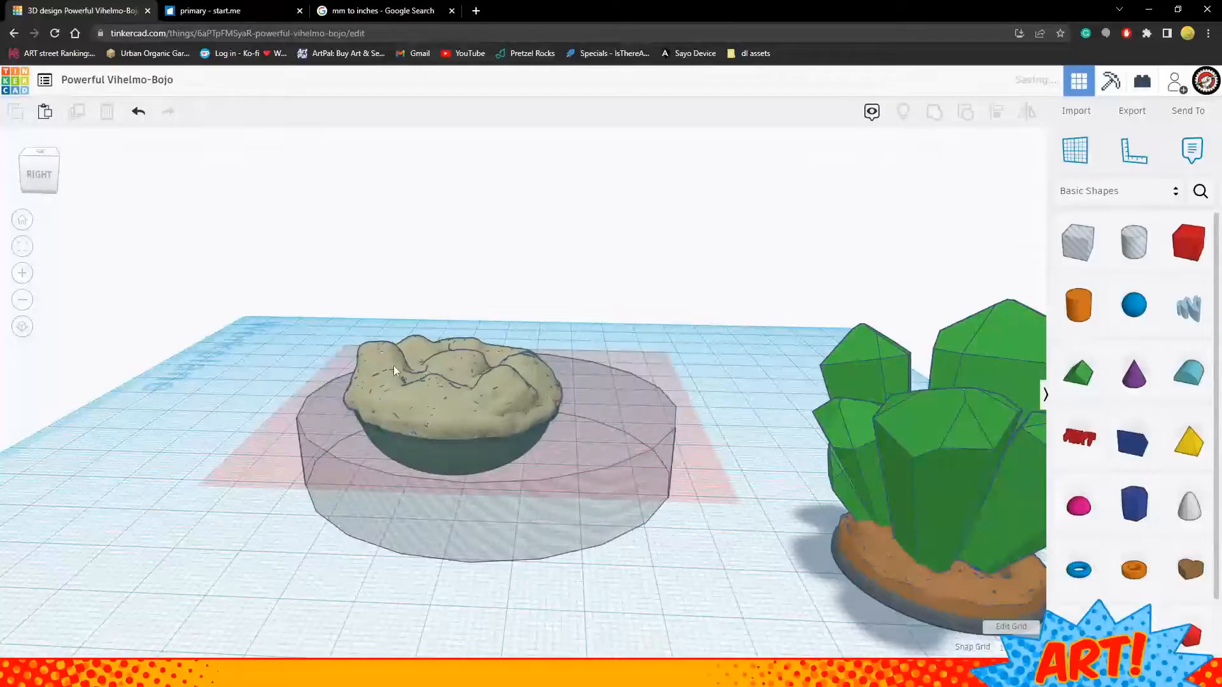
left_click(726, 352)
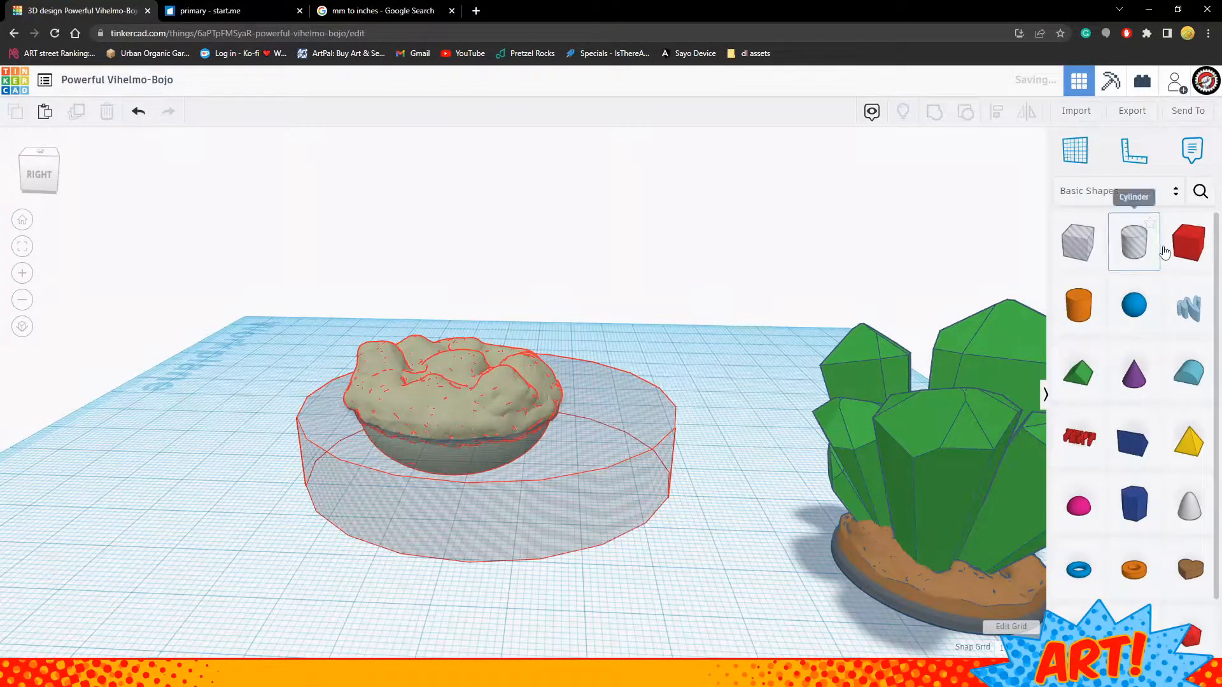
Add a solid cylinder in front of the sculpt and set its length and width to 25 mm each
left_click_drag(1096, 315, 624, 554)
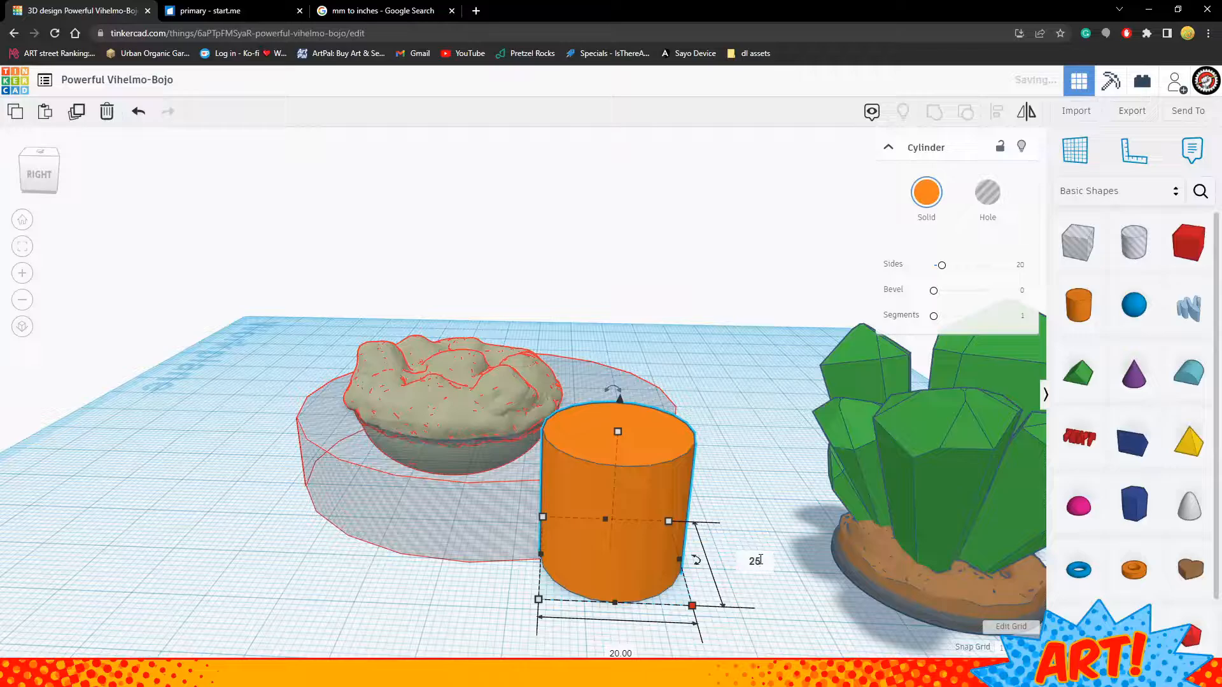
key("Return")
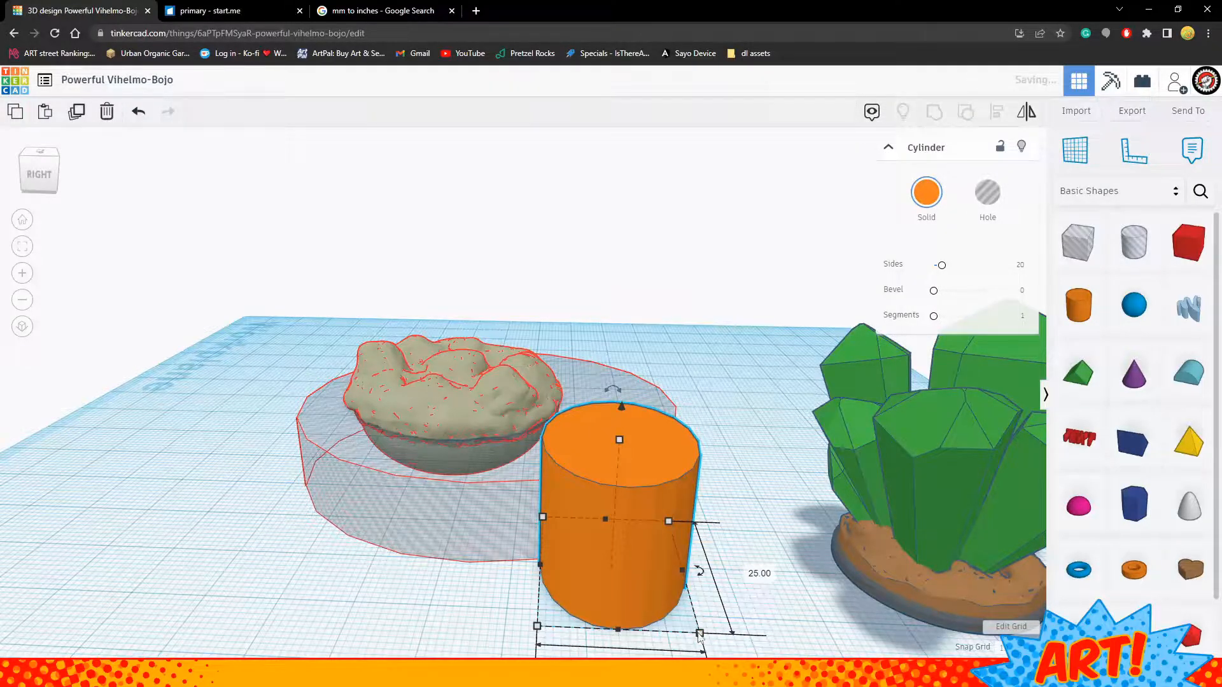
scroll(707, 613, "down", 2)
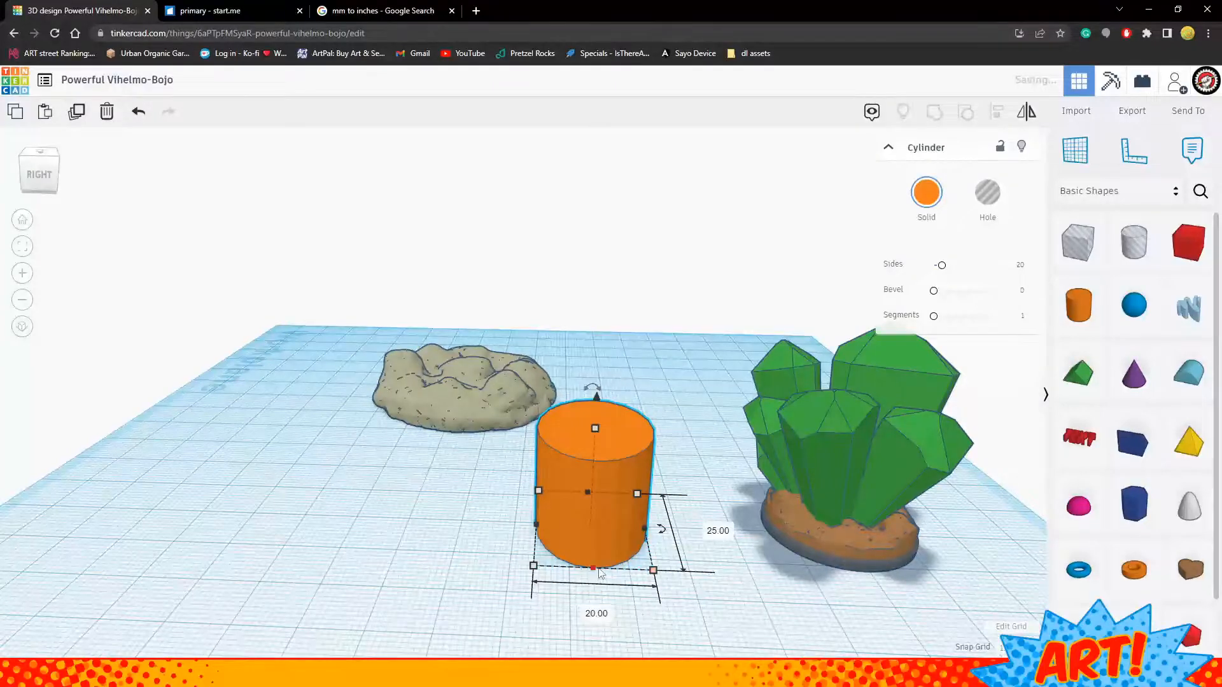
left_click(596, 612)
type("25")
key("Return")
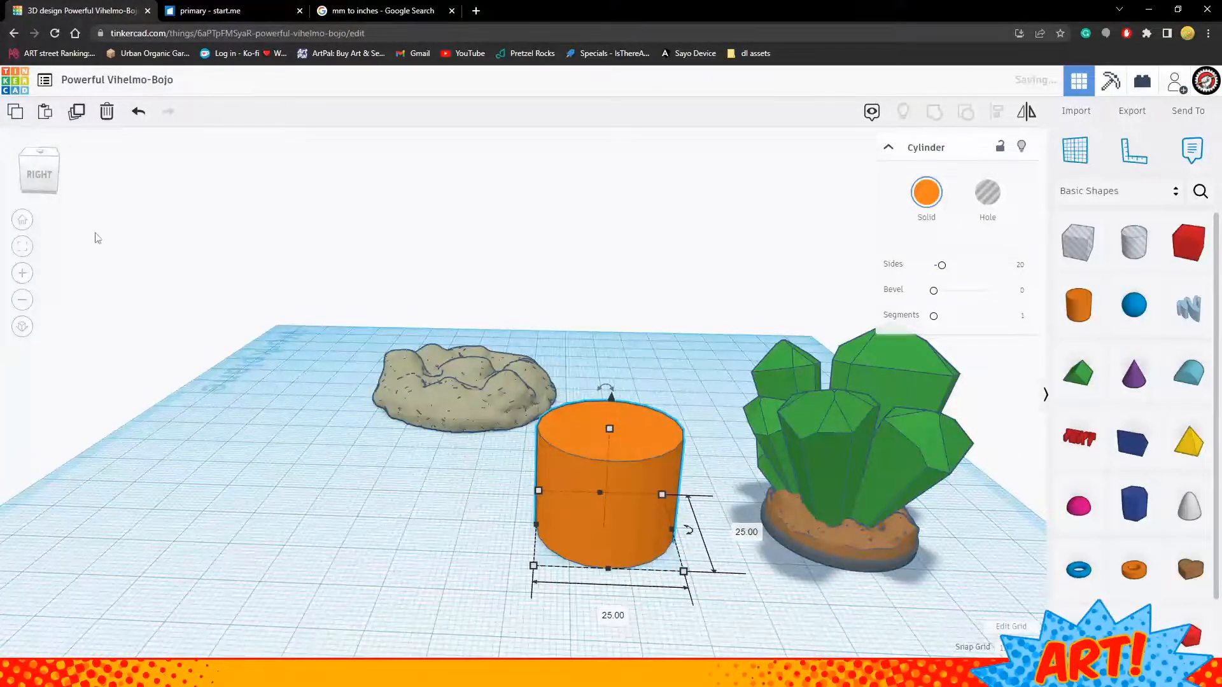
Move the solid cylinder 92 mm and 87 mm across the workplane to the far corner beyond the sculpt
left_click(420, 483)
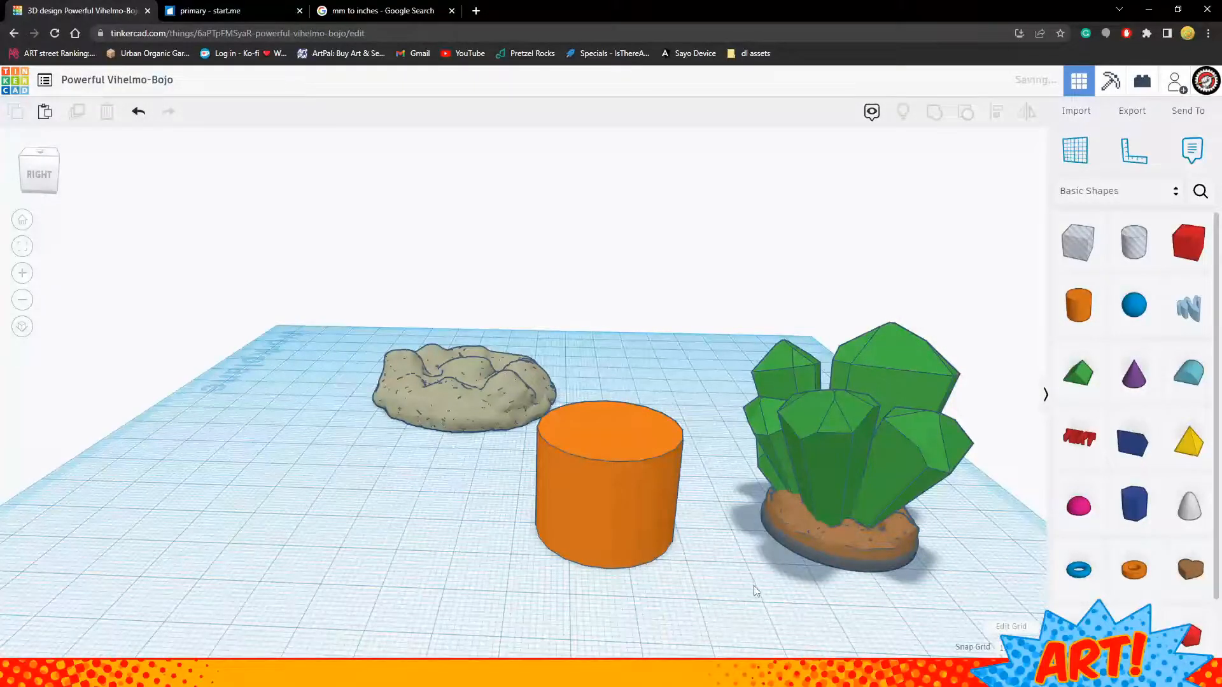
left_click_drag(643, 522, 300, 352)
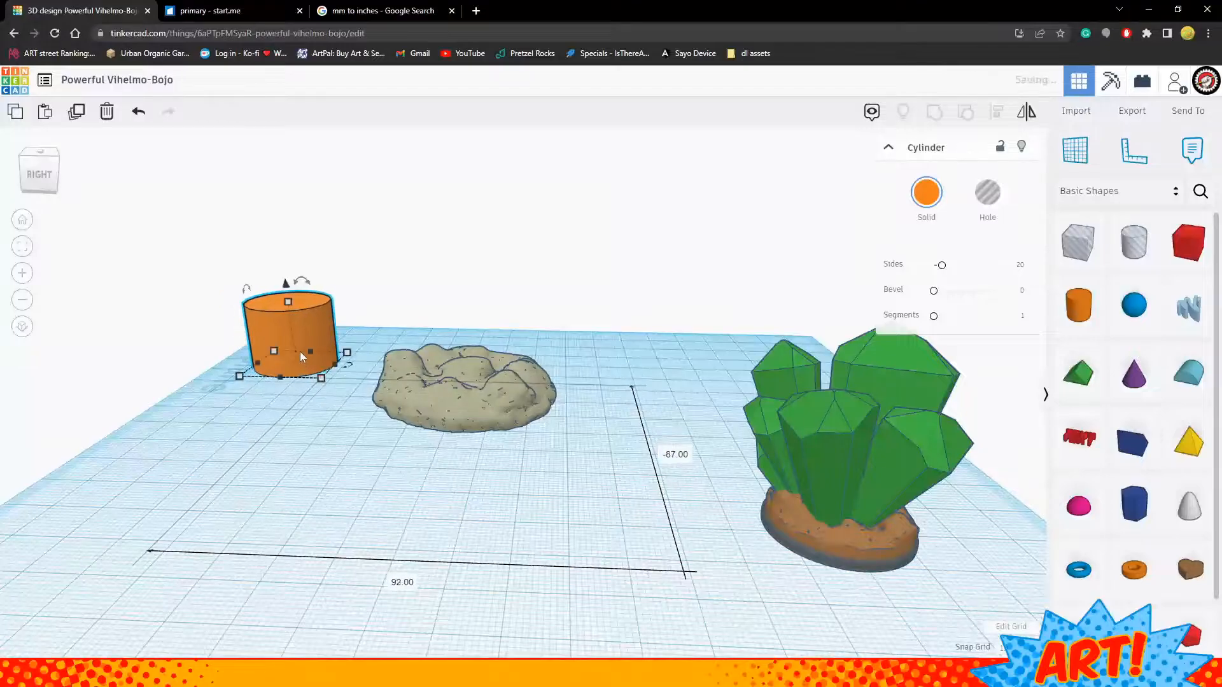
left_click(337, 510)
right_click_drag(337, 510, 505, 515)
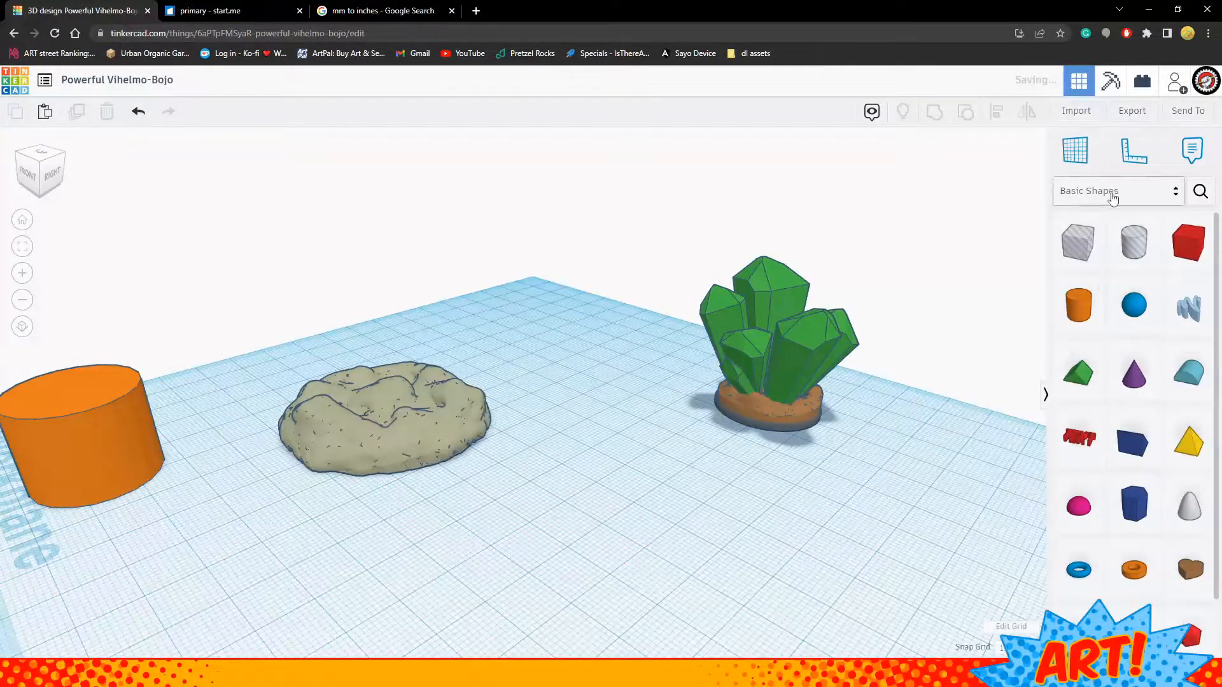
Place two 20 mm box holes on the workplane in front of the sculpt, spaced apart from each other
left_click_drag(1078, 244, 408, 582)
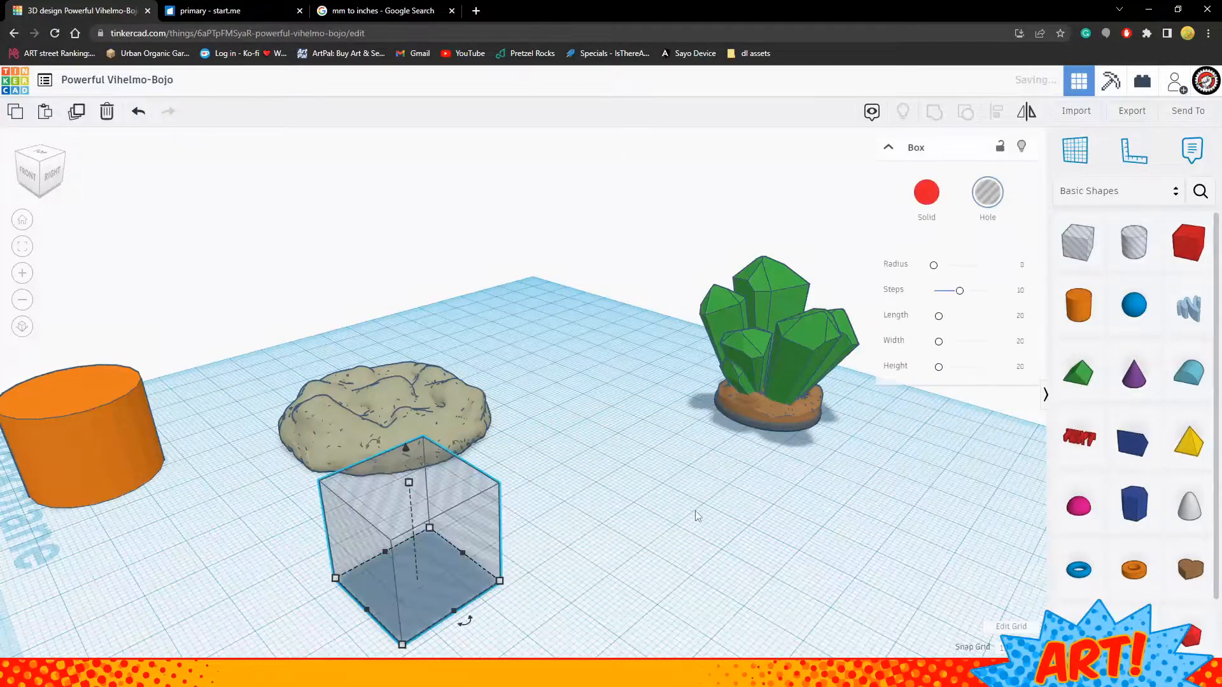
left_click(543, 525)
left_click_drag(1079, 243, 634, 524)
left_click(506, 530)
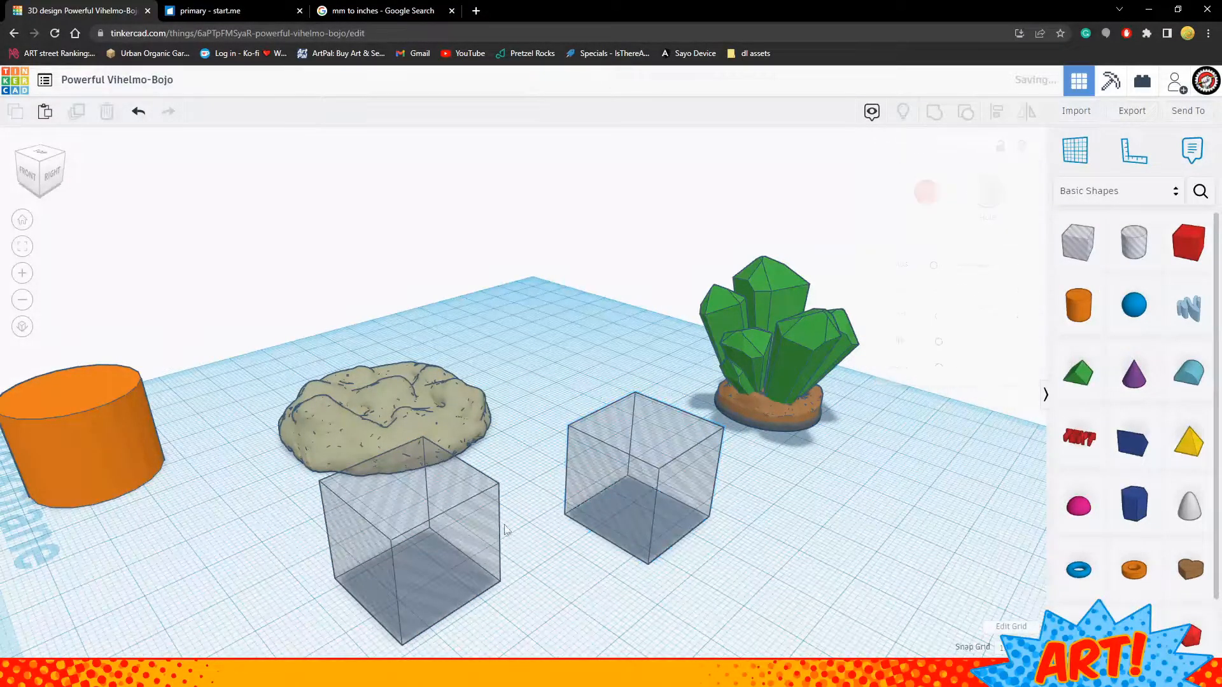
left_click(643, 461)
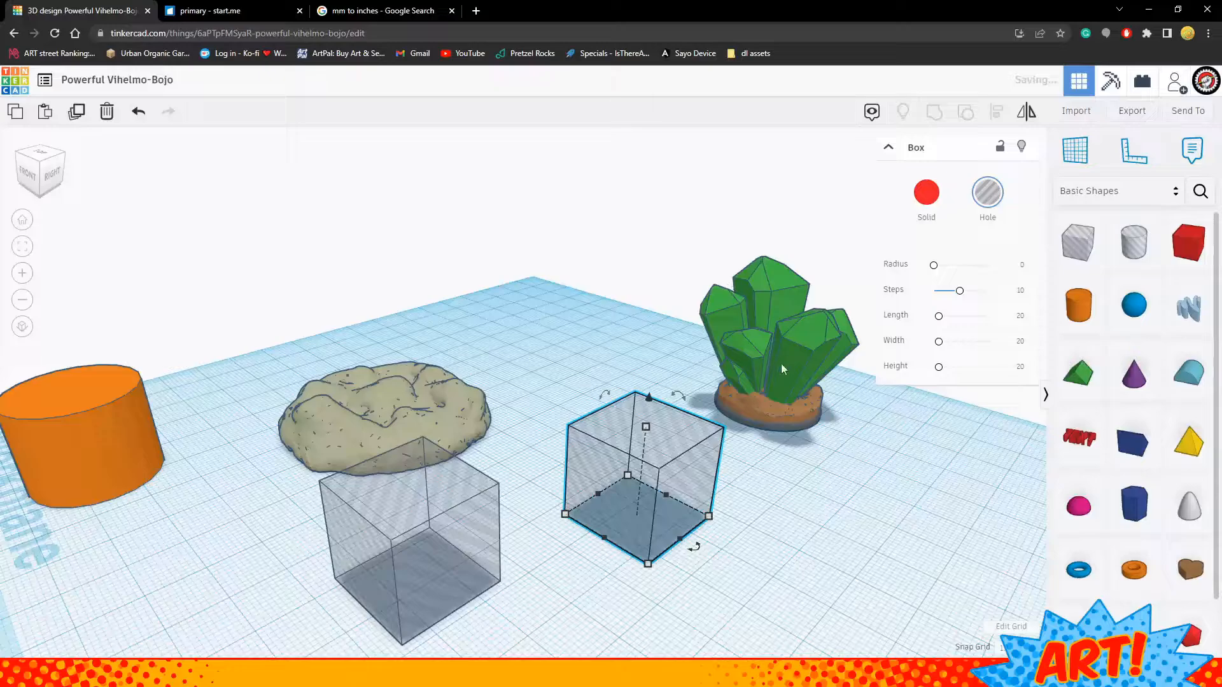
left_click(789, 566)
right_click_drag(789, 567, 692, 566)
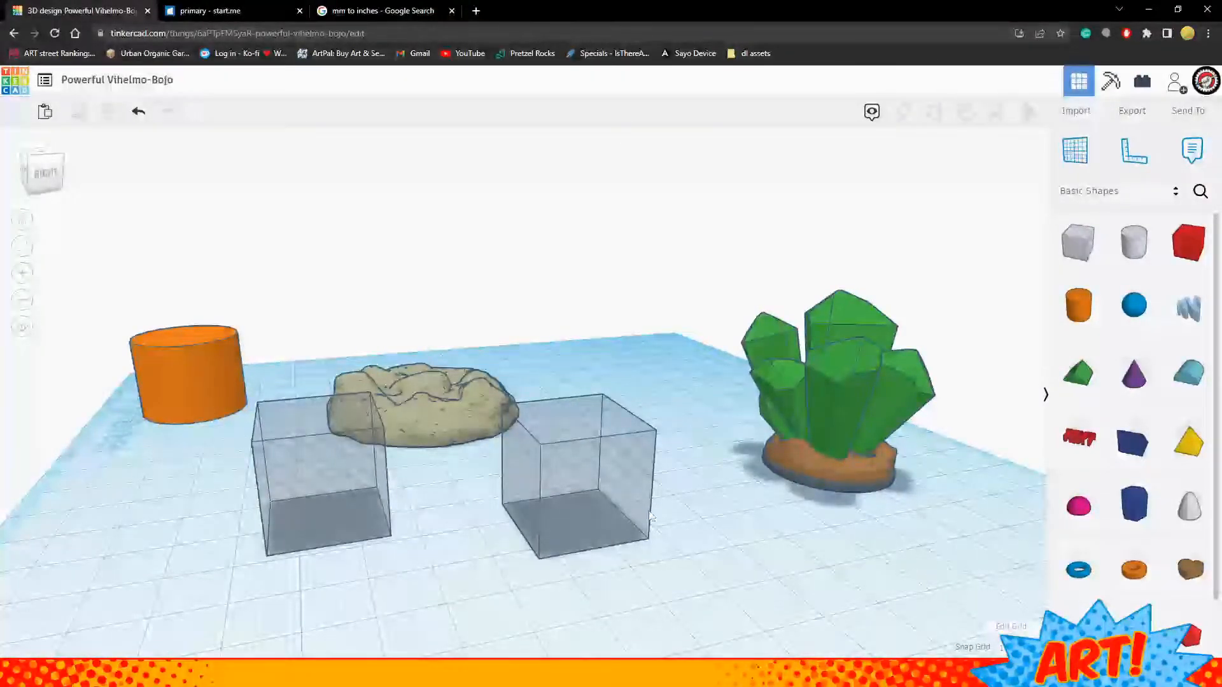
Stretch the box hole nearer the crystals into a tall block and tilt it 15°
left_click(576, 508)
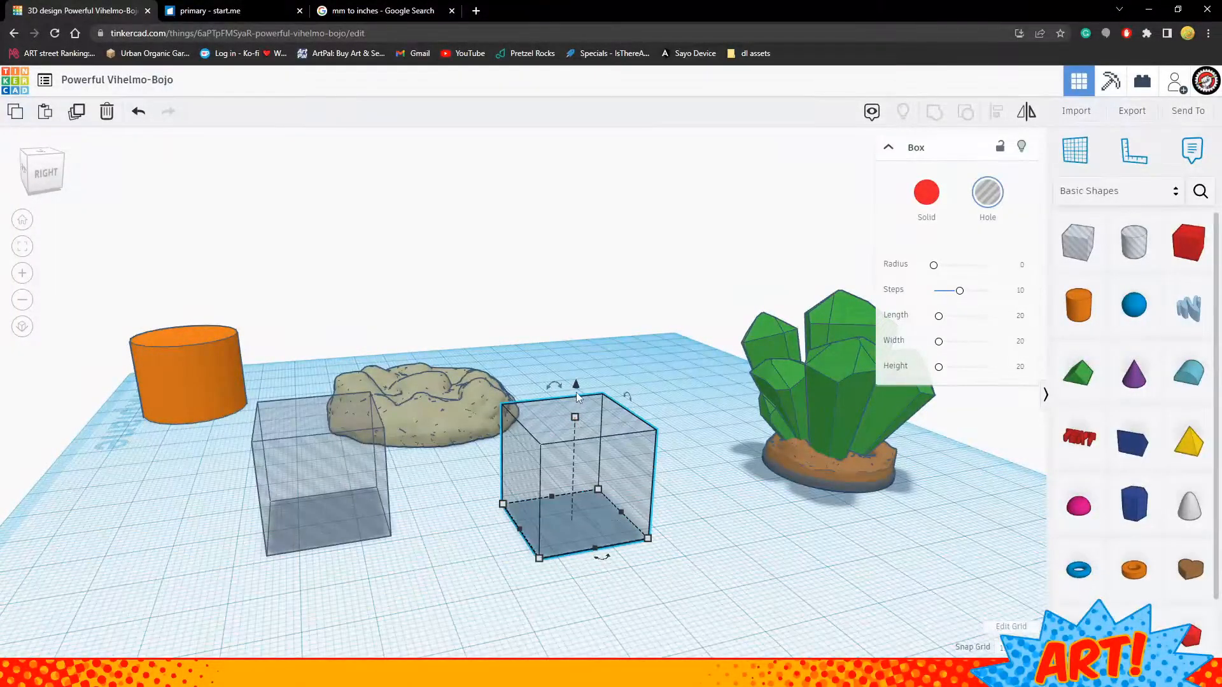
mouse_move(576, 387)
left_mouse_down()
mouse_move(577, 336)
mouse_move(577, 362)
left_mouse_up()
key("ctrl+z")
left_click_drag(575, 421, 508, 233)
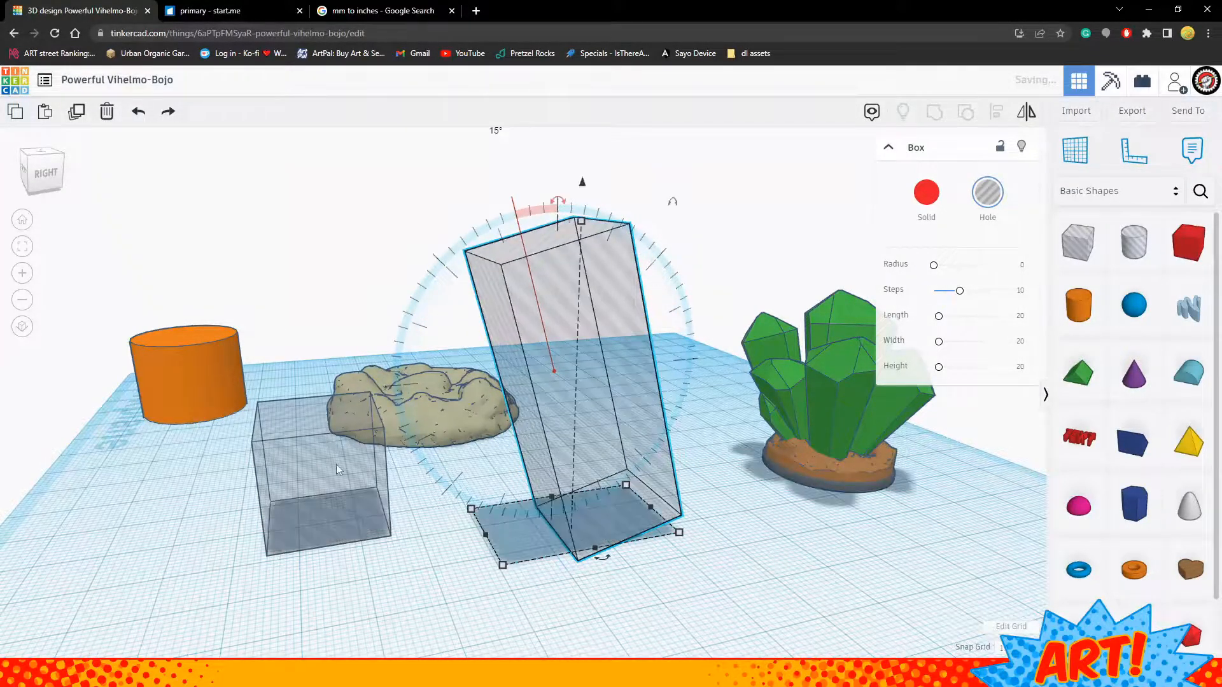
Stretch the other box hole into a long block and tilt it in the opposite direction
left_click(338, 507)
left_click_drag(314, 387, 311, 326)
key("ctrl+z")
left_click_drag(318, 414, 445, 297)
left_click(333, 570)
Select both tilted box holes and align them on their centres in both horizontal directions
right_click_drag(608, 585, 439, 573)
left_click(280, 425)
left_click(513, 538, "shift")
left_click(513, 543, "shift")
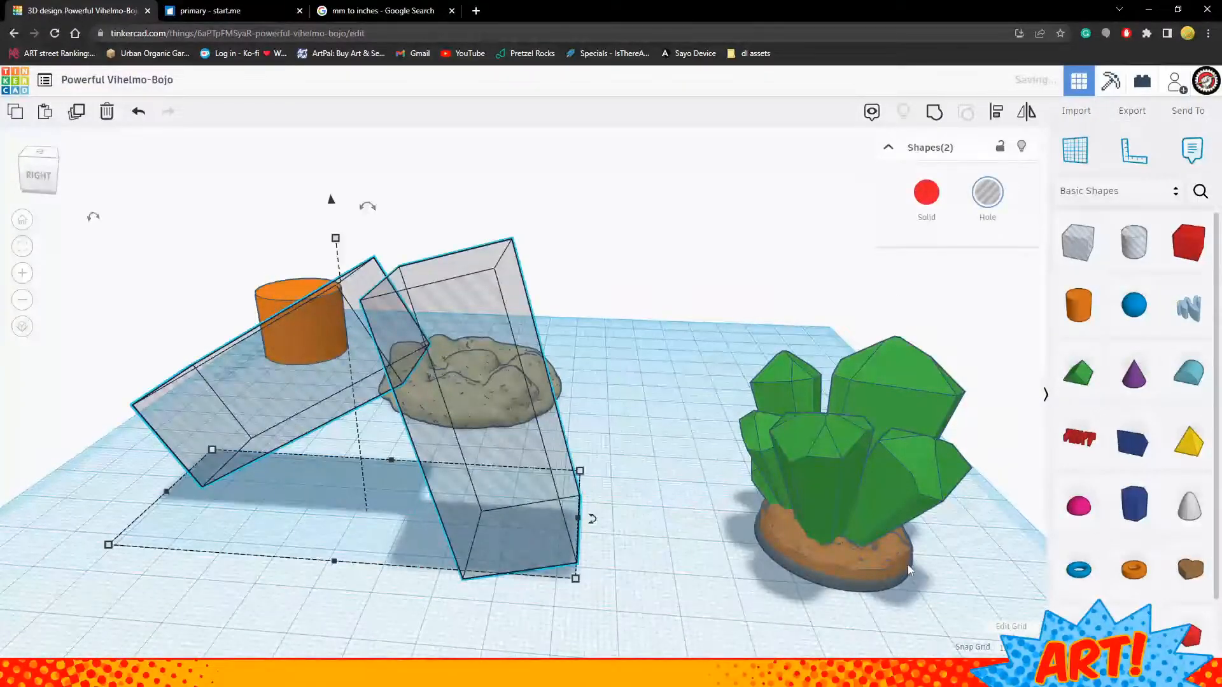
left_click(995, 116)
left_click(328, 572)
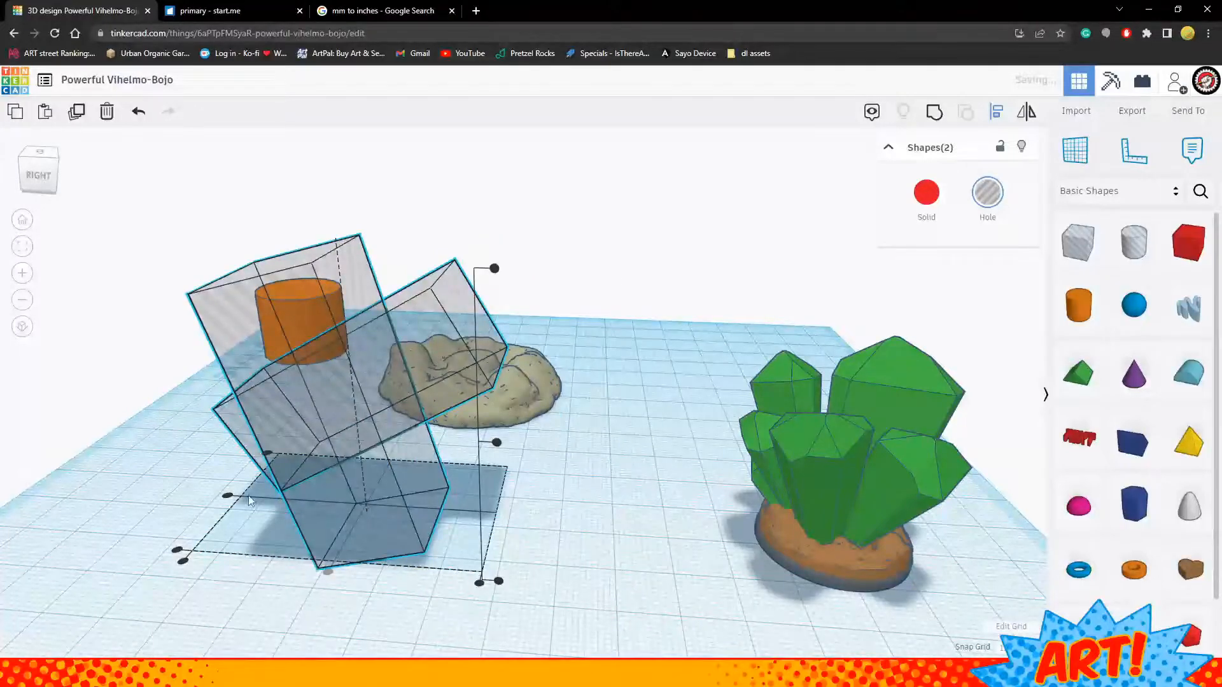
left_click(228, 497)
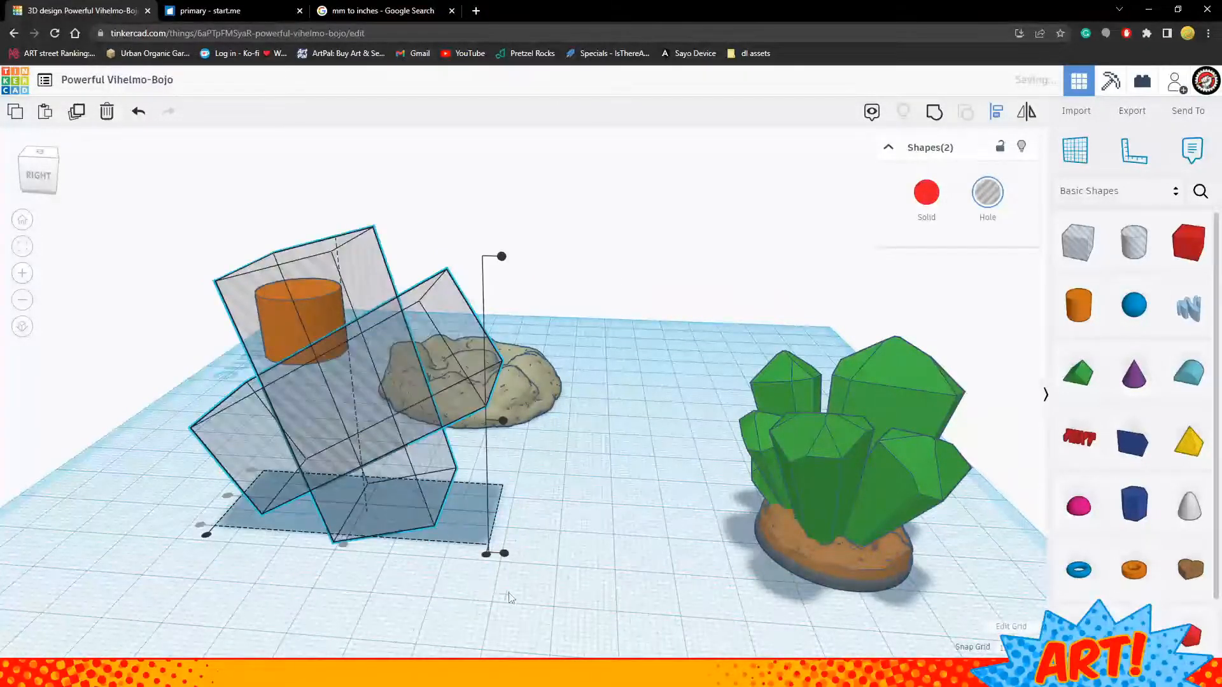
left_click(507, 595)
Raise the more steeply tilted box hole above the workplane so it overlaps the upper part of the other box hole
left_click_drag(456, 384, 460, 302)
key("ctrl+z")
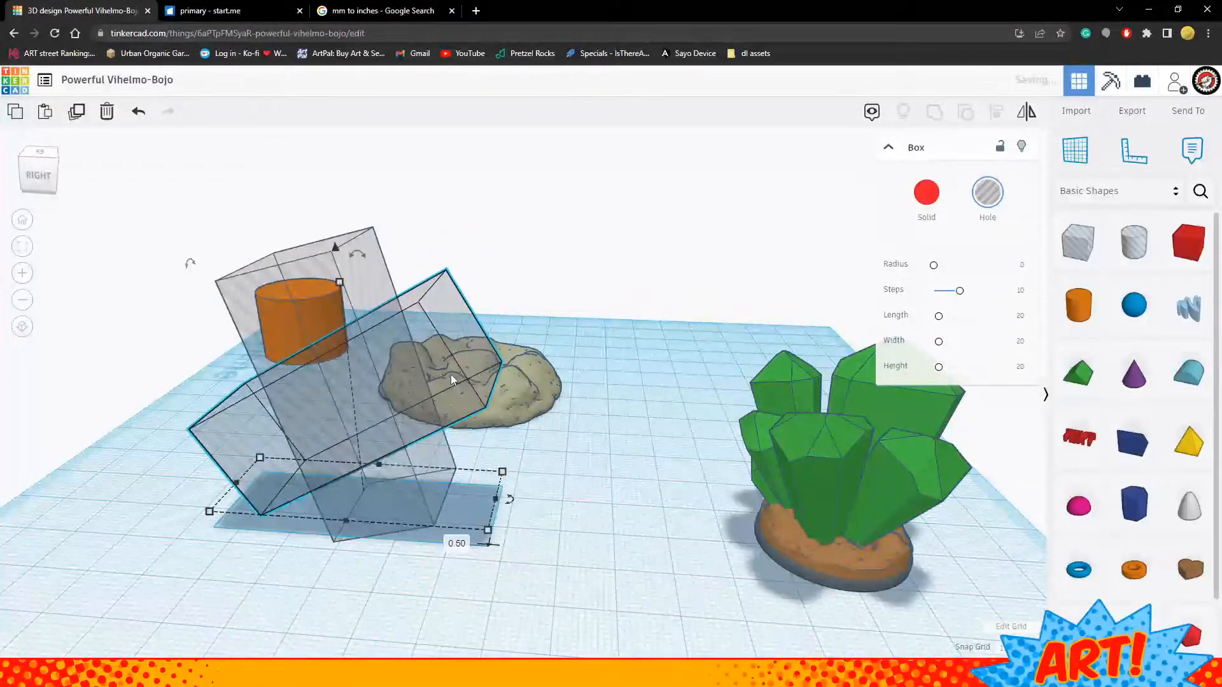
left_click_drag(336, 251, 329, 56)
right_click_drag(470, 298, 584, 537)
left_click(584, 537)
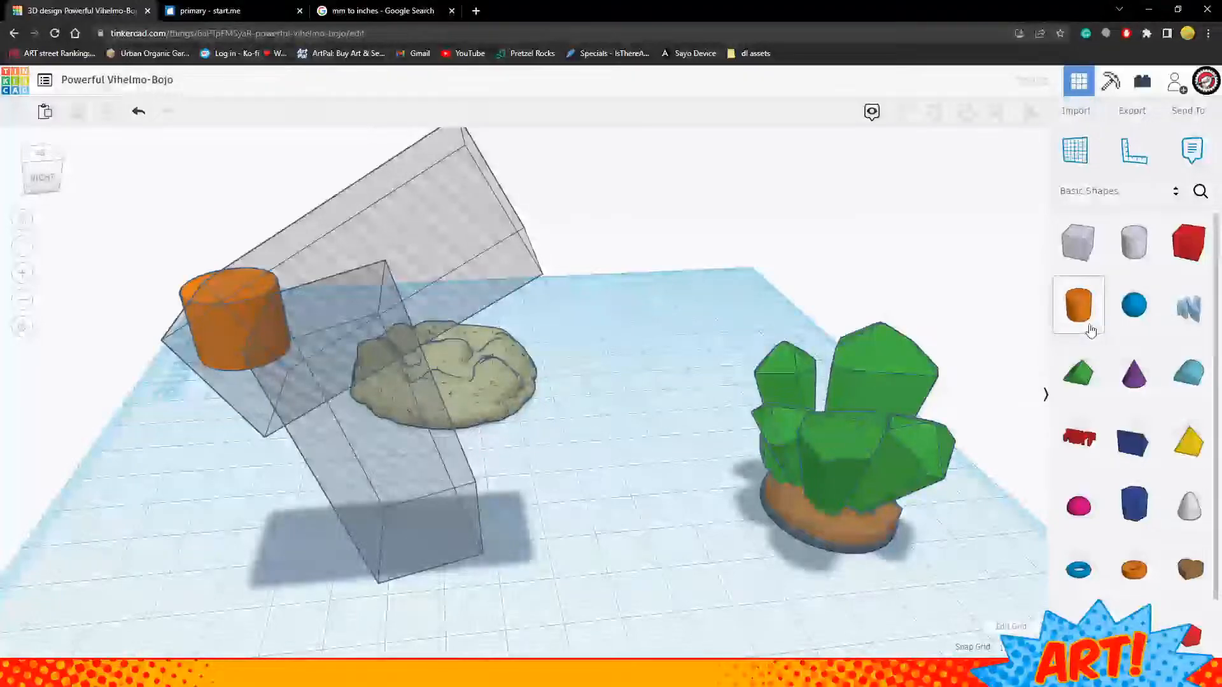
Place a solid cylinder between the box holes and the green crystals and stretch its height into a tall column
left_click(1078, 306)
left_click(588, 552)
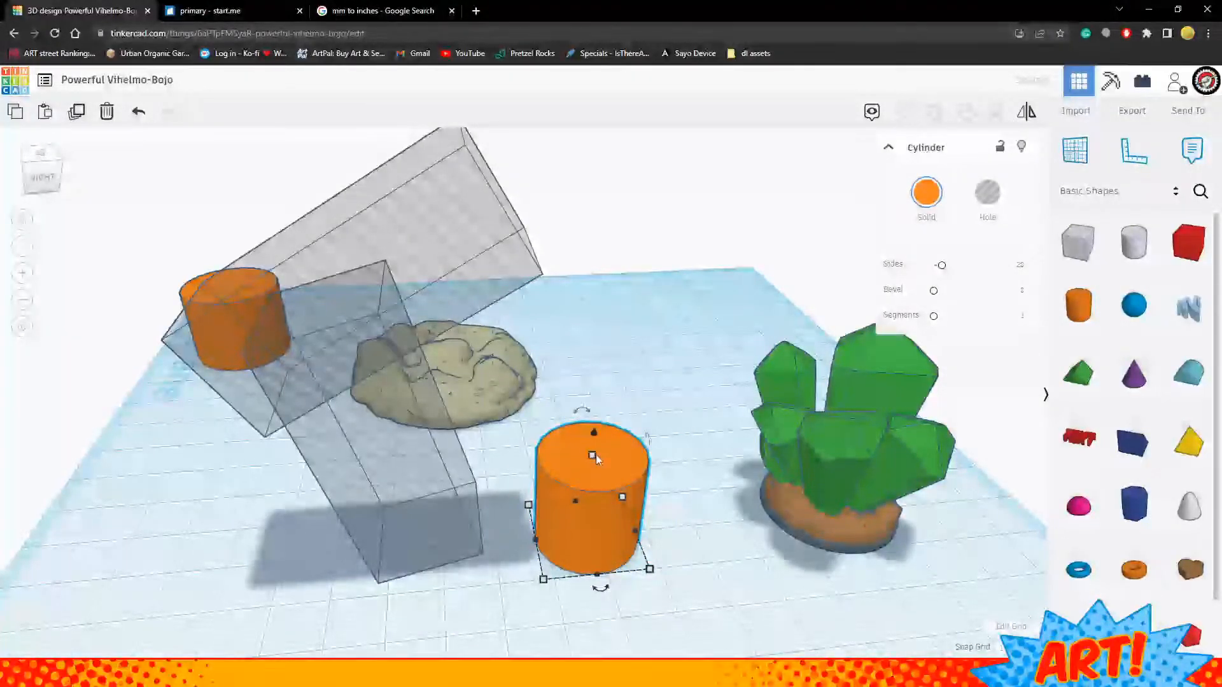
left_click_drag(593, 456, 609, 221)
mouse_move(686, 340)
right_mouse_down()
mouse_move(695, 354)
mouse_move(706, 335)
mouse_move(678, 324)
right_mouse_up()
left_click(679, 381)
left_click(577, 513)
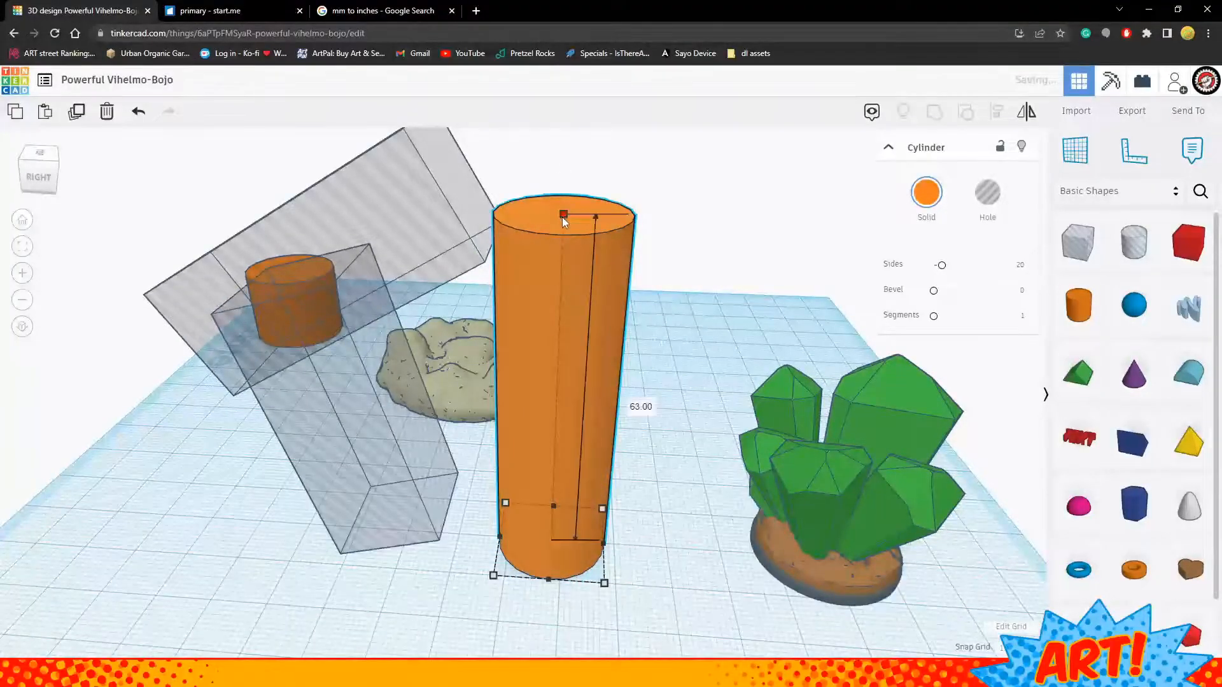
left_click_drag(563, 217, 559, 266)
Group the two box holes and move the grouped hole about 17 mm toward the tall cylinder so they overlap
right_click_drag(686, 501, 725, 500)
left_click(410, 233)
left_click(399, 452, "shift")
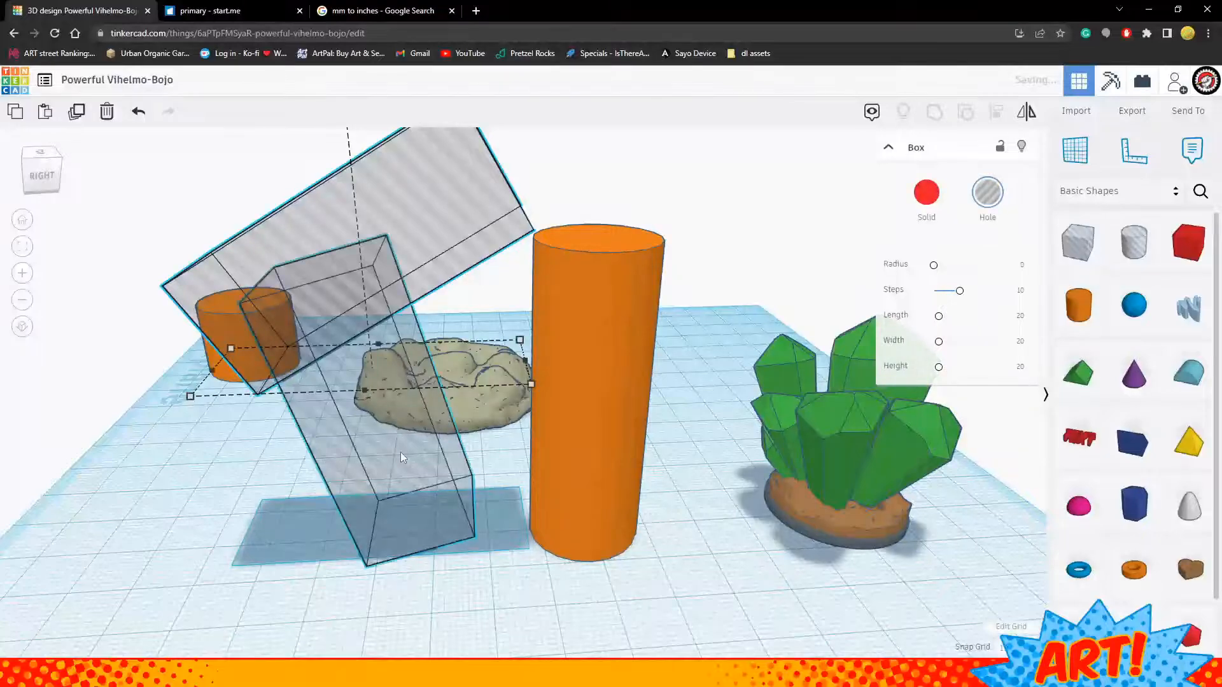
key("ctrl+g")
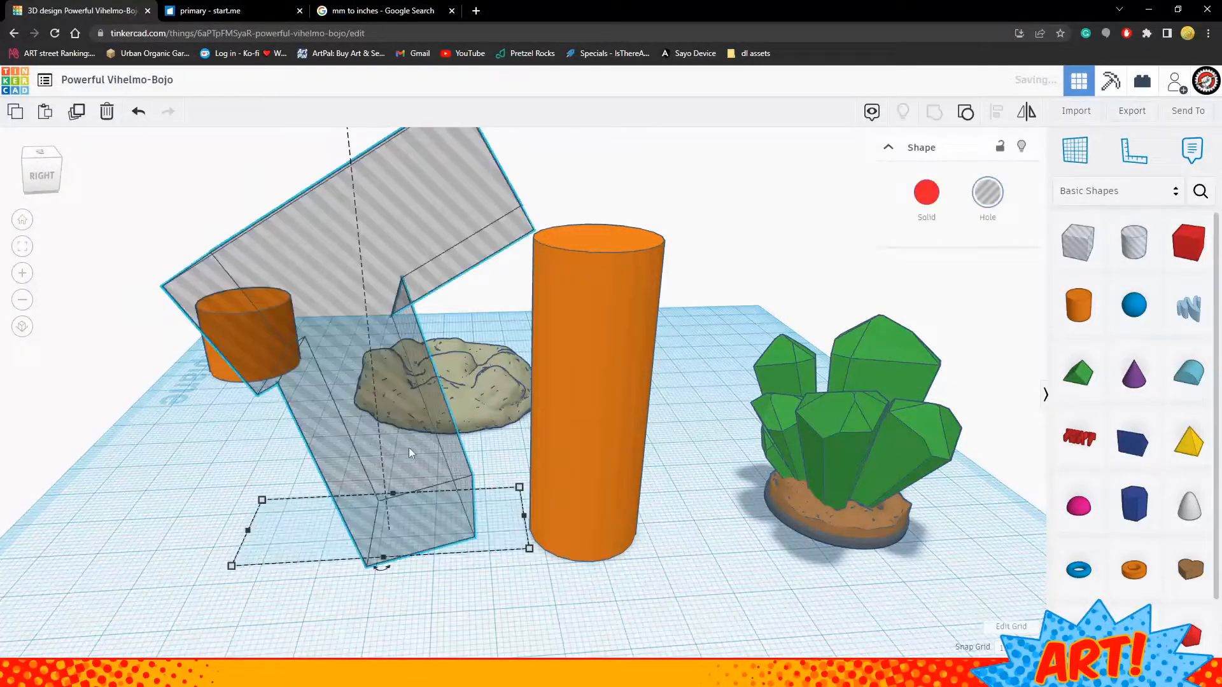
left_click_drag(409, 448, 508, 469)
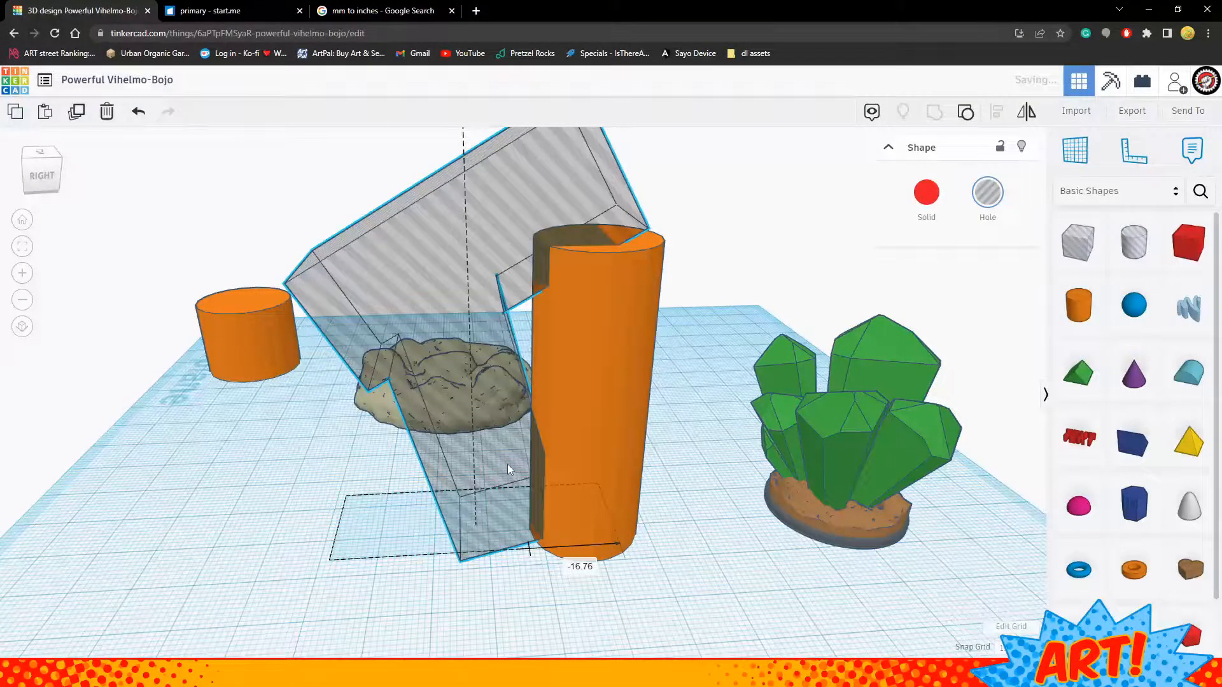
Move the tall cylinder further into the angled notch of the grouped hole
right_click_drag(671, 499, 637, 472)
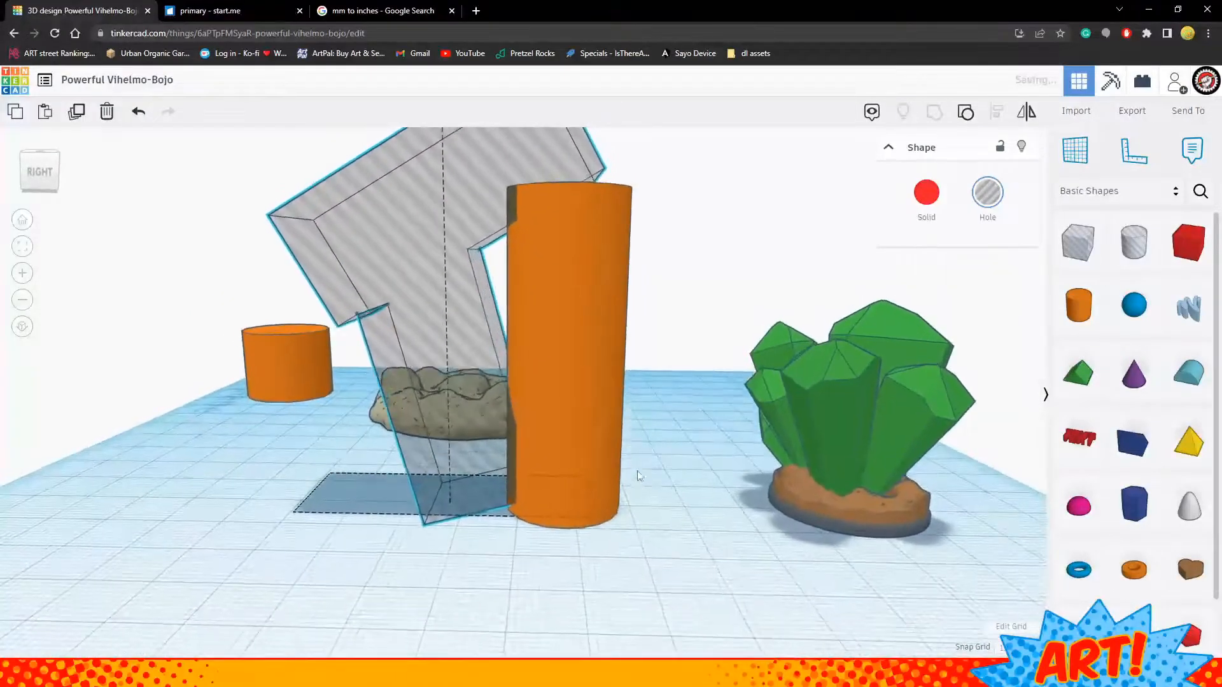
left_click(576, 332)
left_click_drag(575, 333, 525, 335)
right_click_drag(629, 366, 682, 426)
Select the tall cylinder together with the grouped hole and centre them on each other across the hole's width
left_click(602, 289)
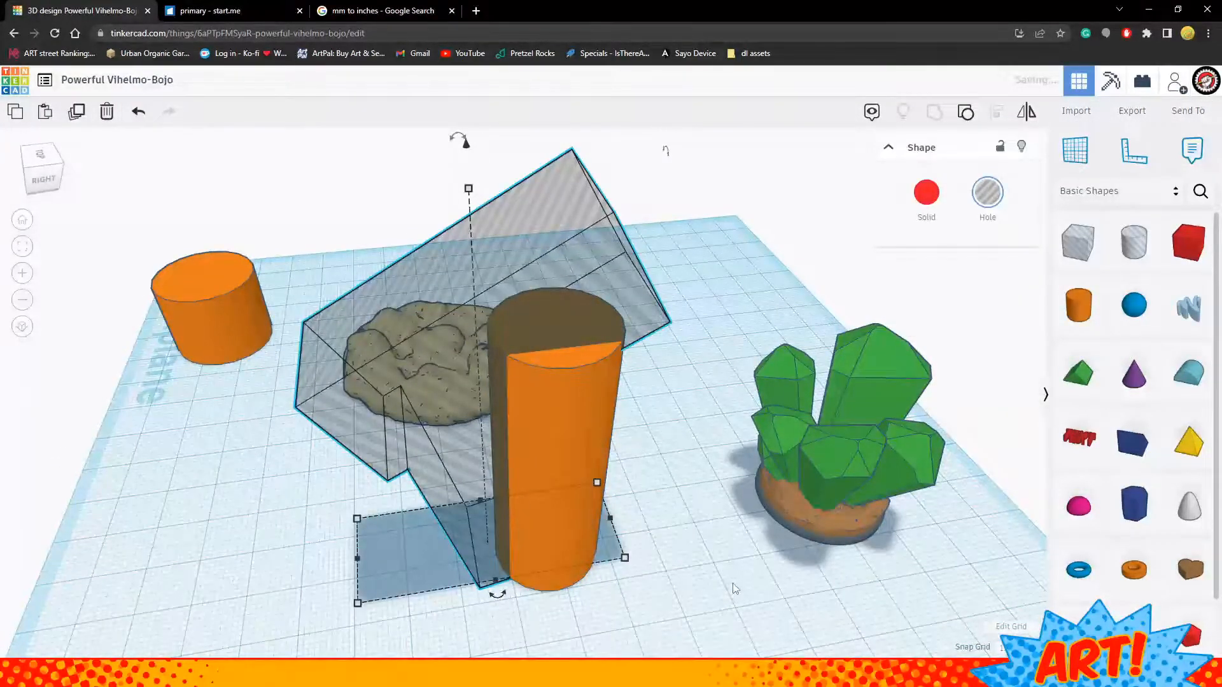
right_click_drag(733, 589, 839, 541)
left_click_drag(846, 524, 649, 556)
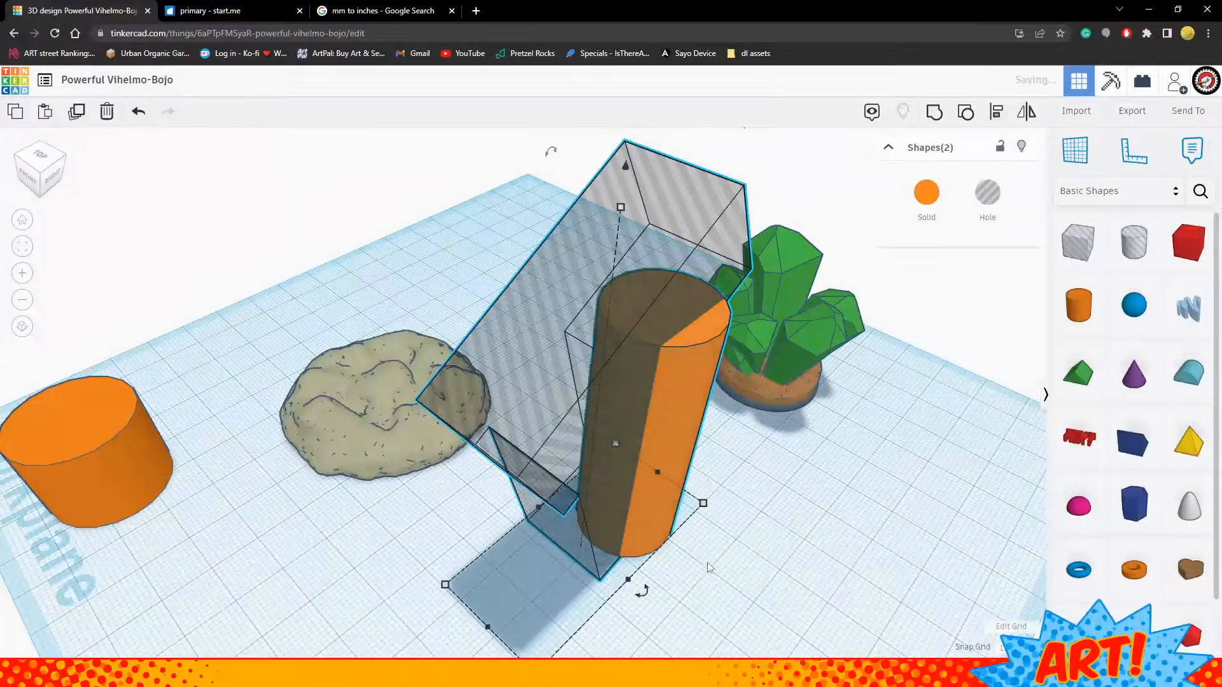
left_click(989, 113)
left_click(476, 641)
right_click_drag(780, 565, 617, 503)
left_click(631, 548)
left_click_drag(452, 441, 415, 434)
key("ctrl+z")
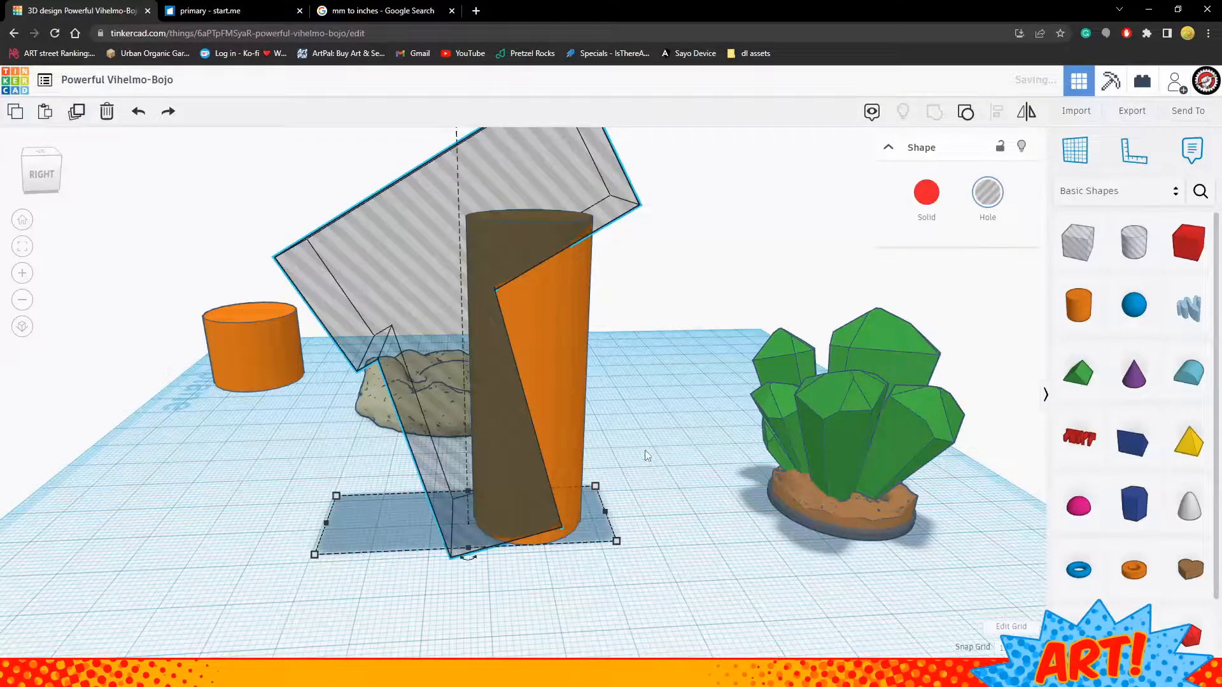
Open the grouped hole for editing, rotate its upper box closer to upright, and finish editing the group
right_click_drag(660, 350, 480, 280)
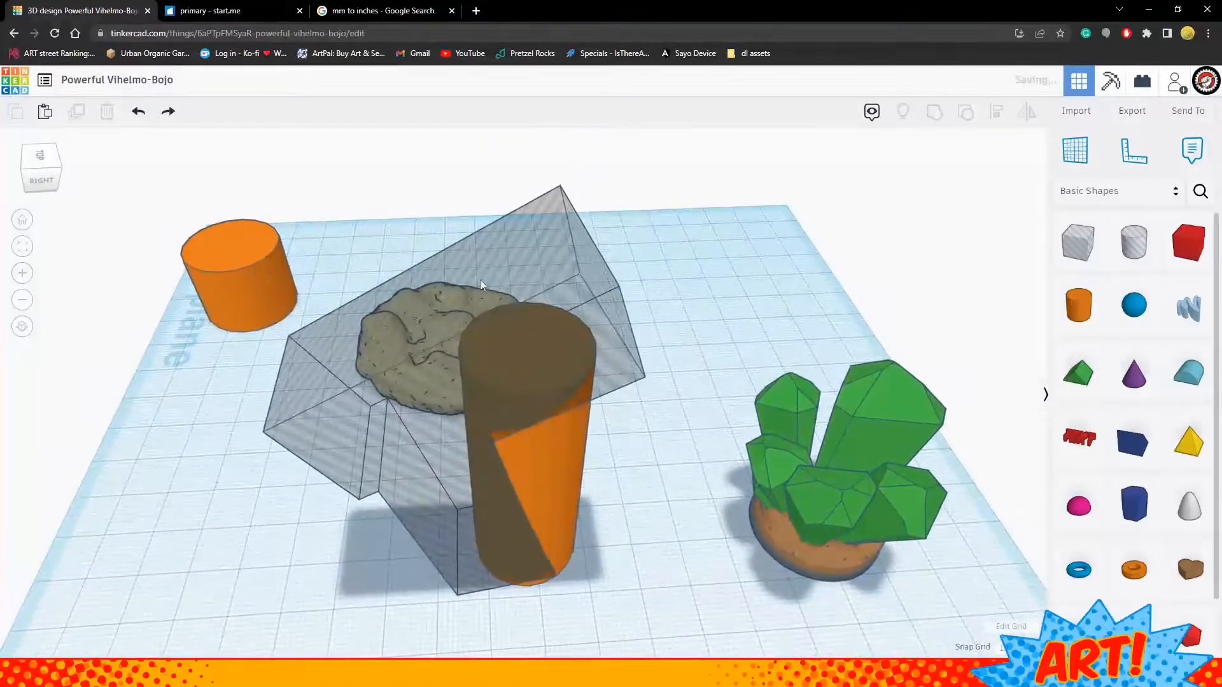
left_click(591, 300)
right_click_drag(694, 295, 699, 255)
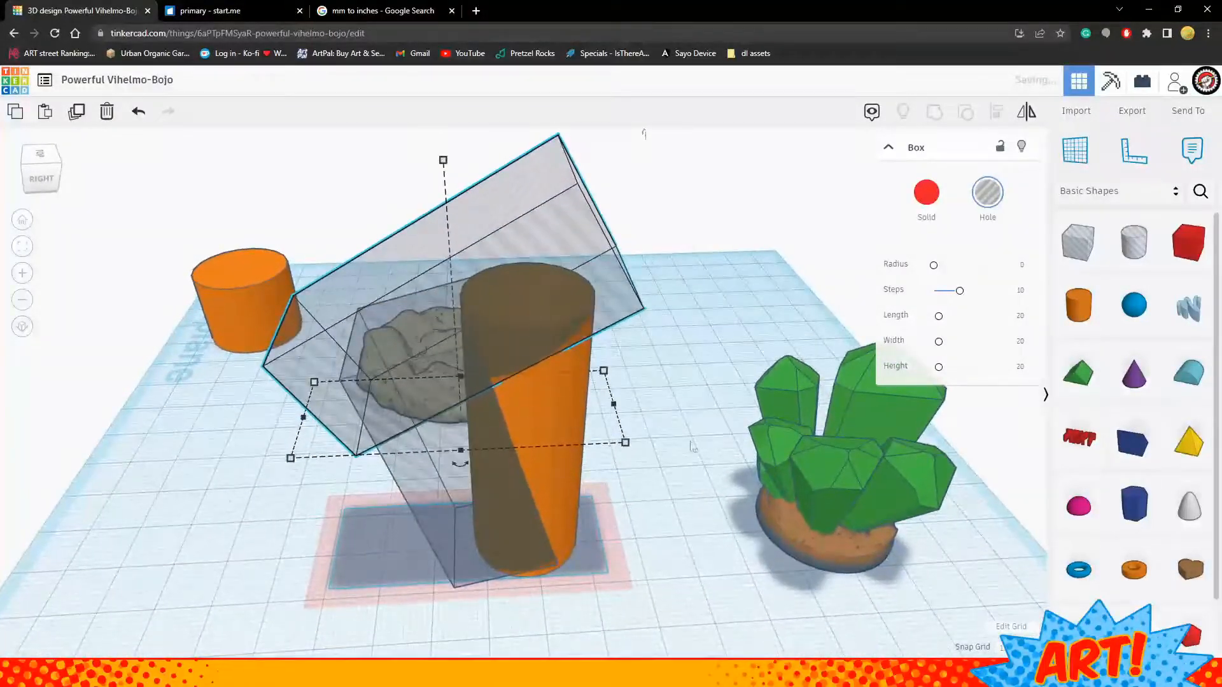
right_click_drag(707, 406, 712, 377)
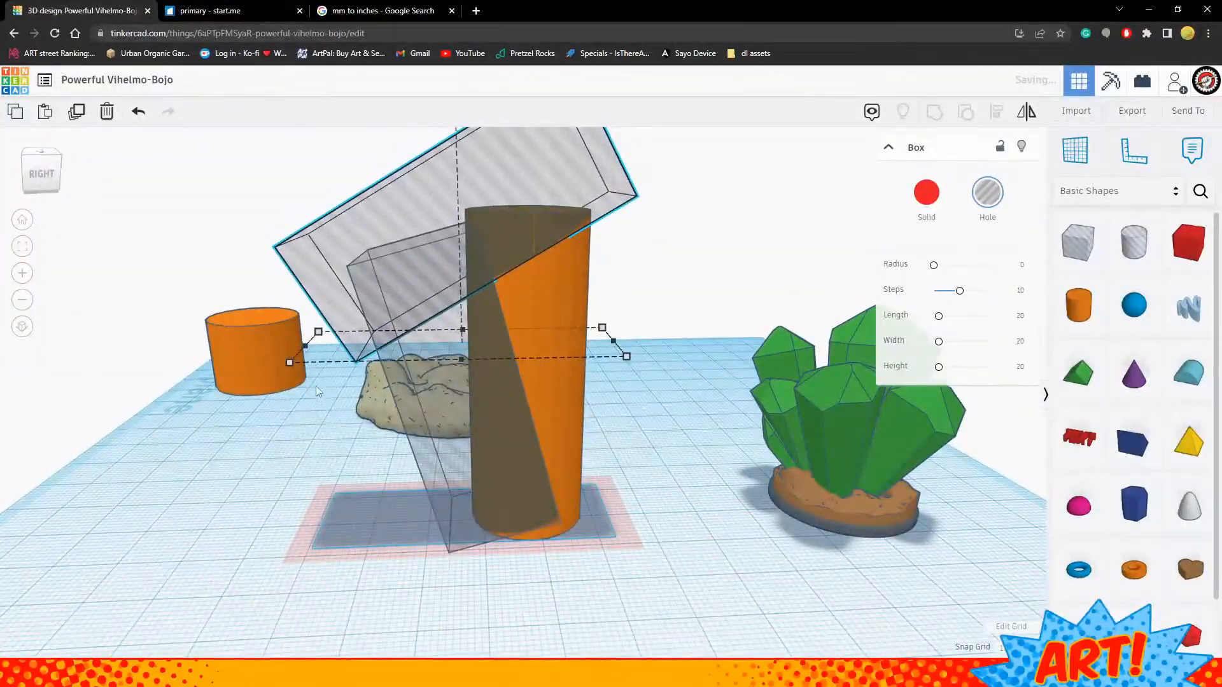
right_click_drag(720, 313, 743, 493)
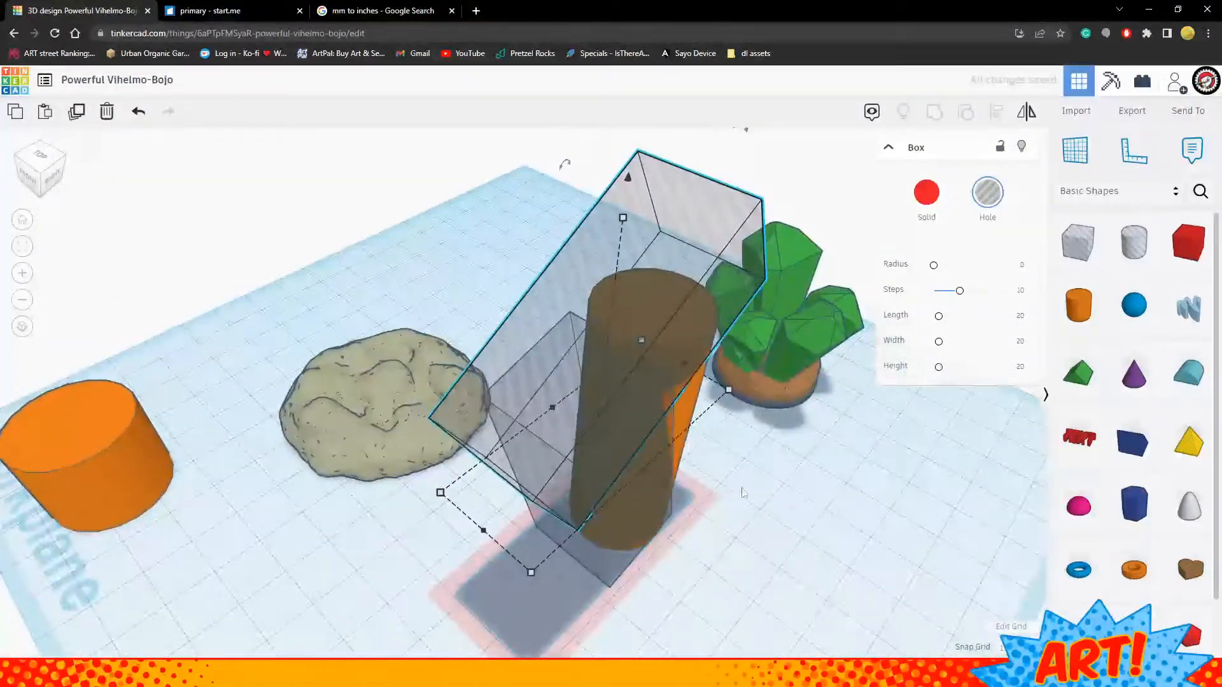
left_click_drag(564, 164, 532, 227)
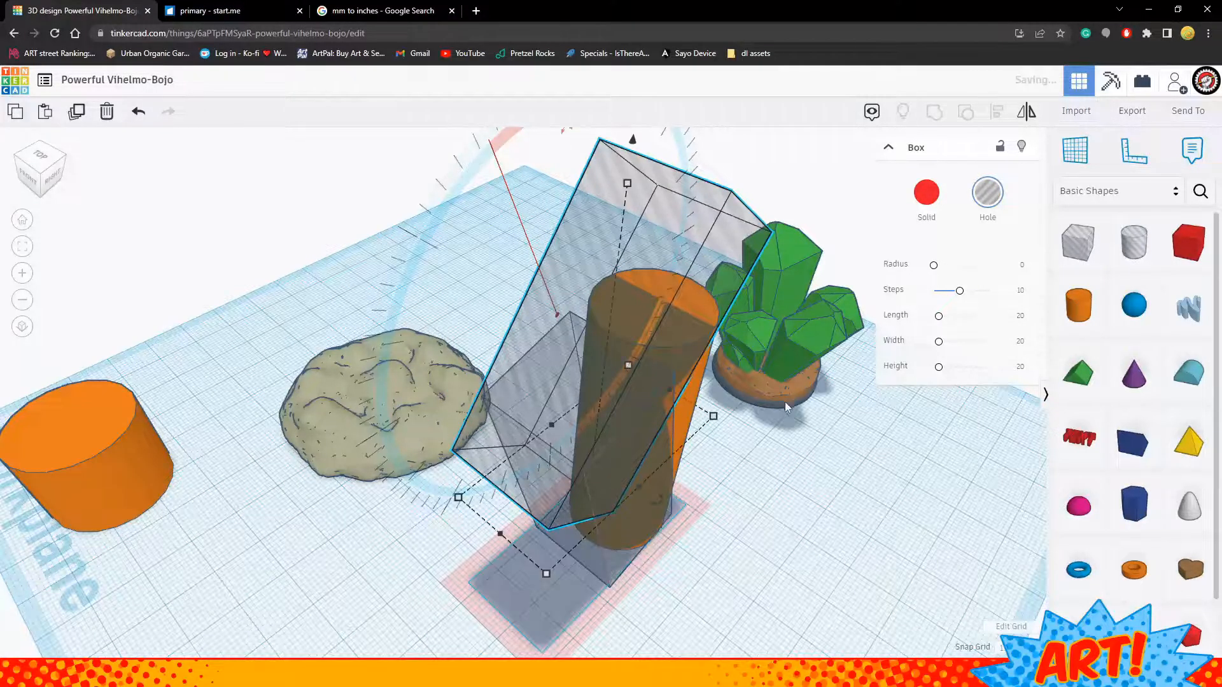
right_click_drag(785, 402, 656, 357)
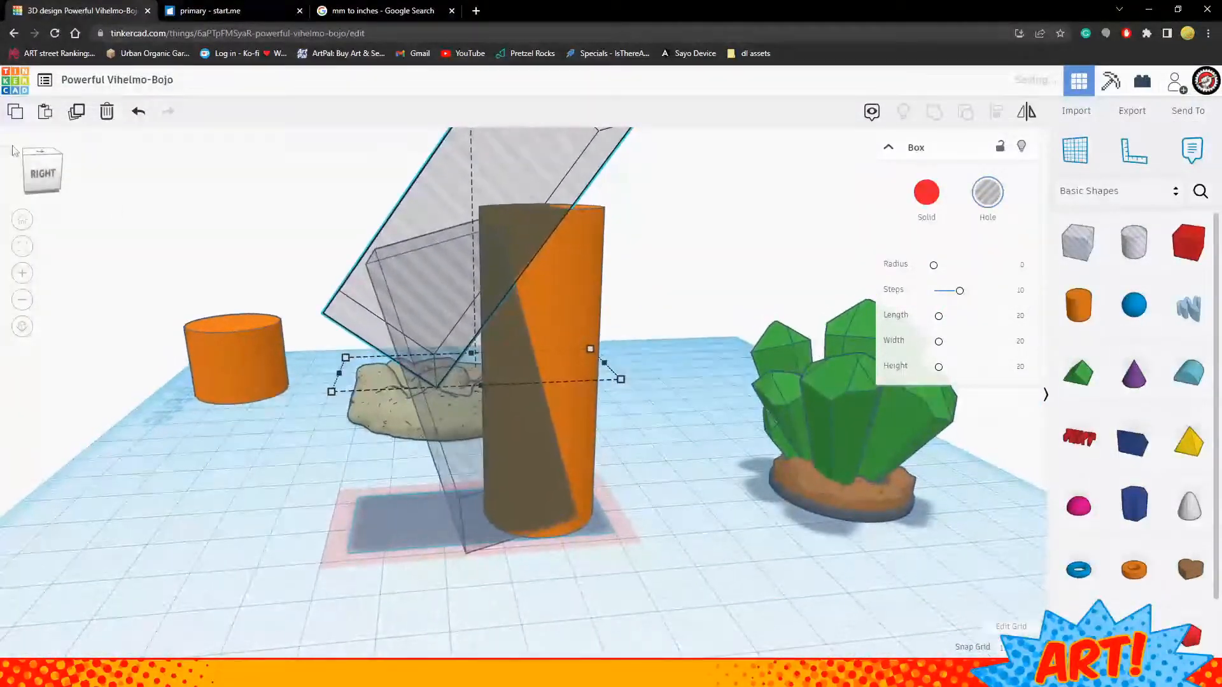
left_click(251, 360)
left_click(341, 577)
left_click(470, 533)
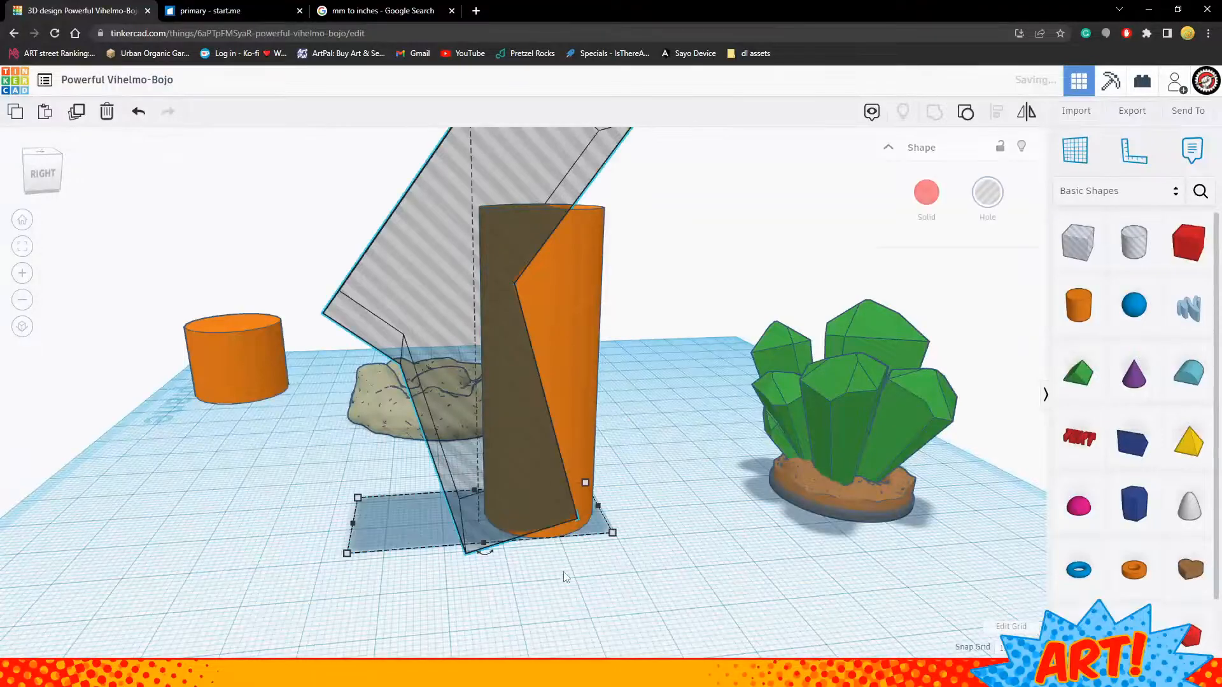
Shift the grouped hole slightly away from the green crystals so it cuts less of the tall cylinder
left_click(682, 564)
right_click_drag(682, 564, 667, 577)
left_click(436, 413)
mouse_move(427, 365)
left_mouse_down()
mouse_move(411, 364)
mouse_move(414, 376)
mouse_move(409, 364)
left_mouse_up()
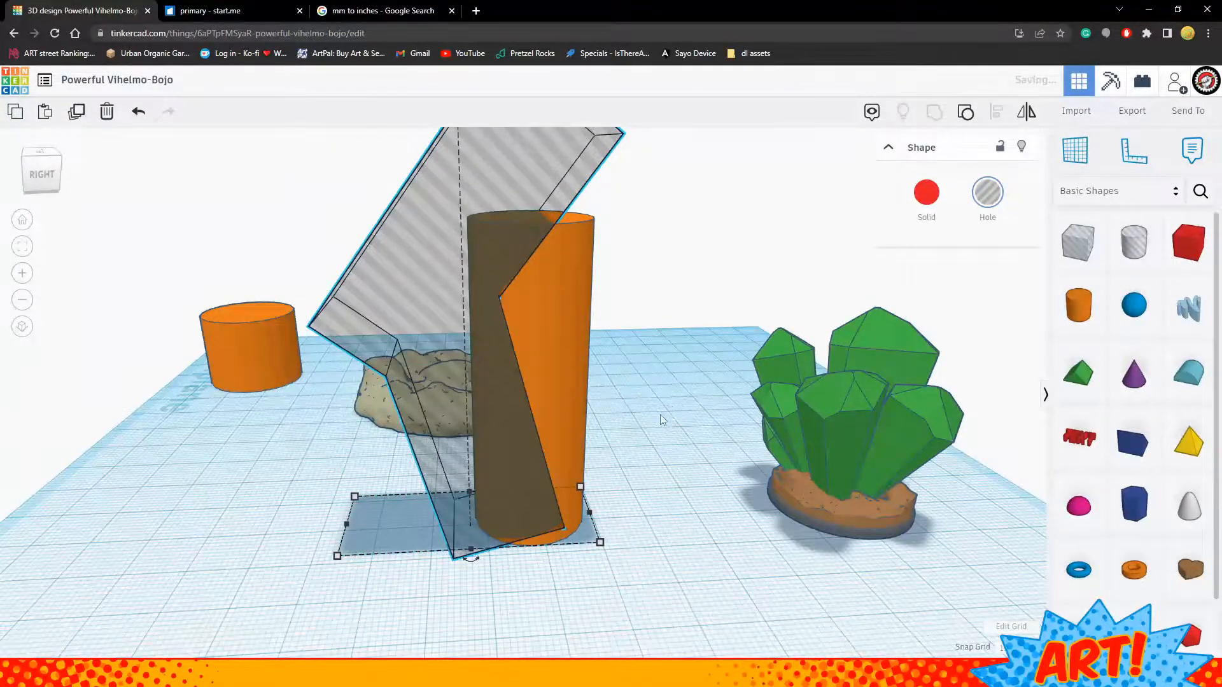
Open the grouped hole for editing and rotate its lower box slightly closer to vertical
right_click_drag(660, 415, 543, 299)
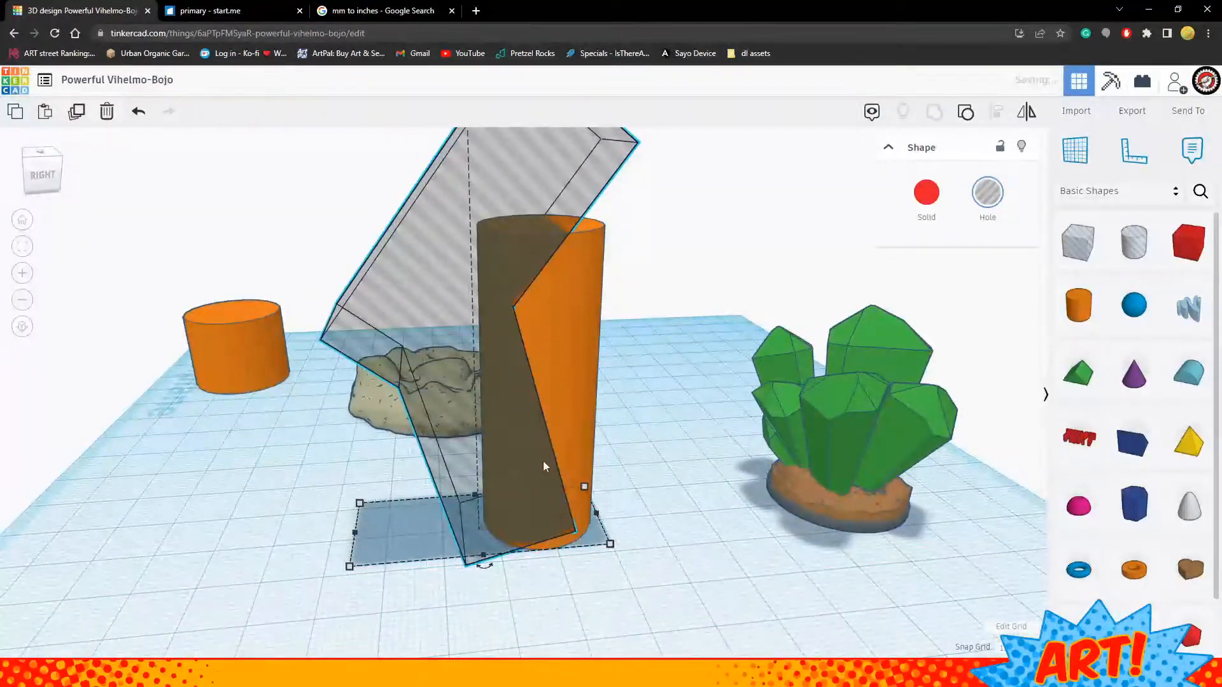
double_click(503, 459)
left_click(490, 407)
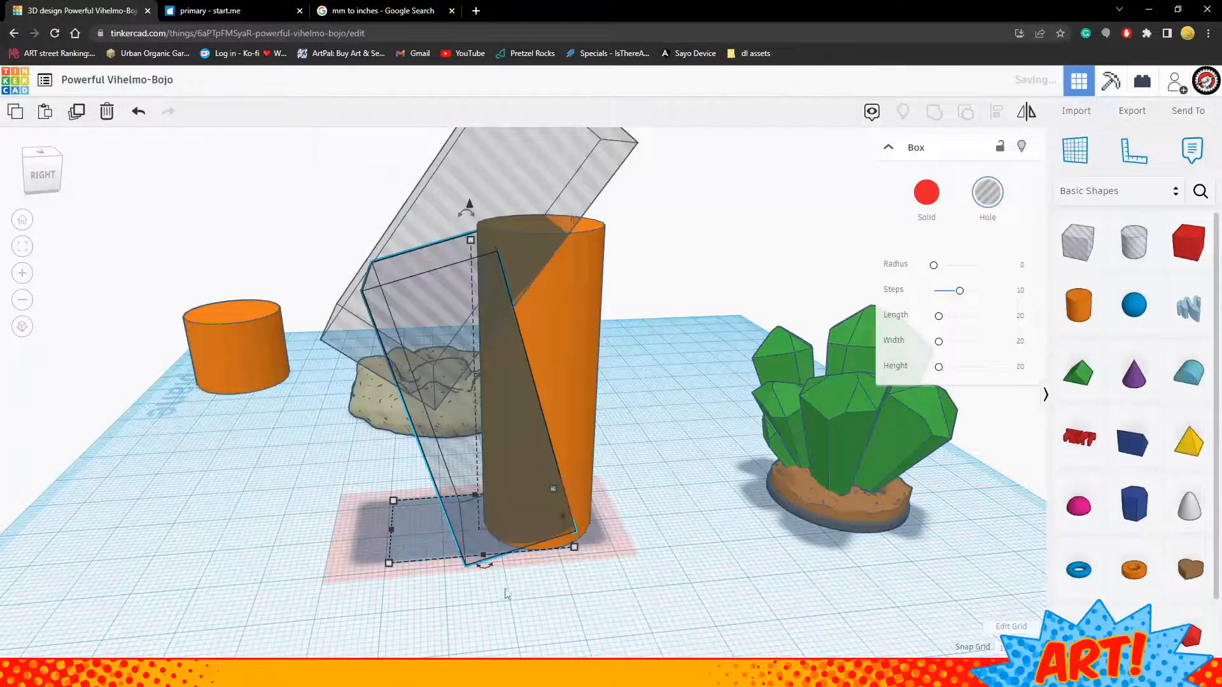
left_click_drag(486, 565, 474, 564)
key("ctrl+z")
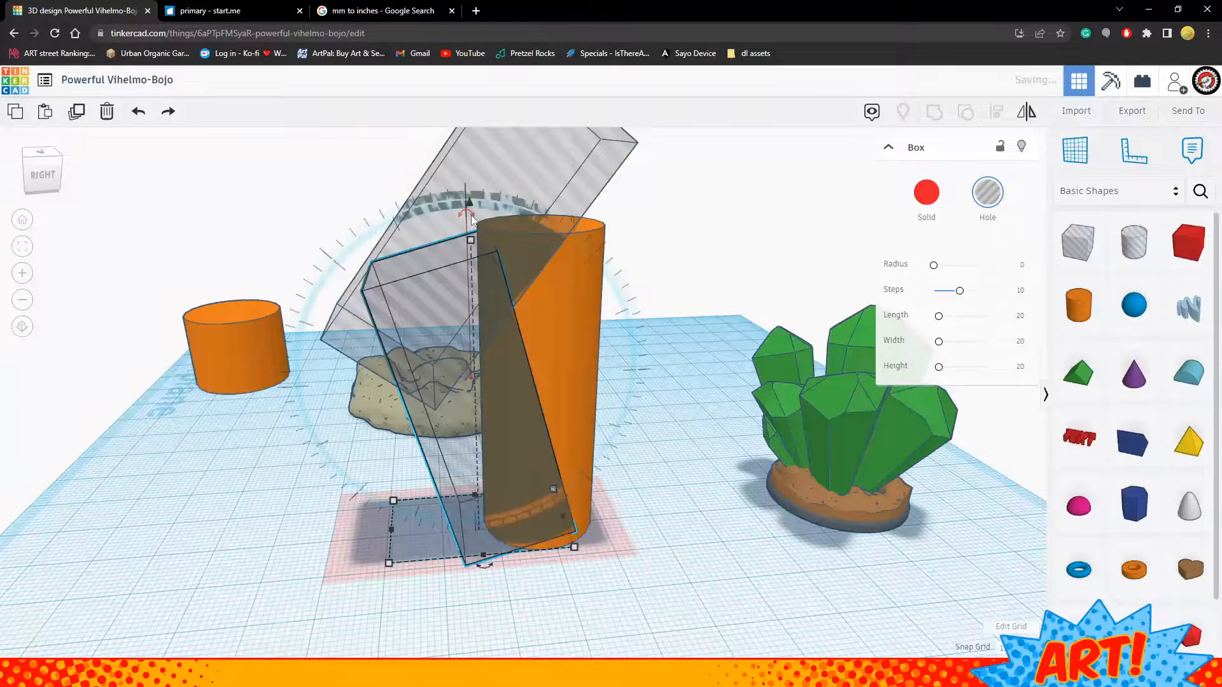
left_click_drag(469, 212, 494, 176)
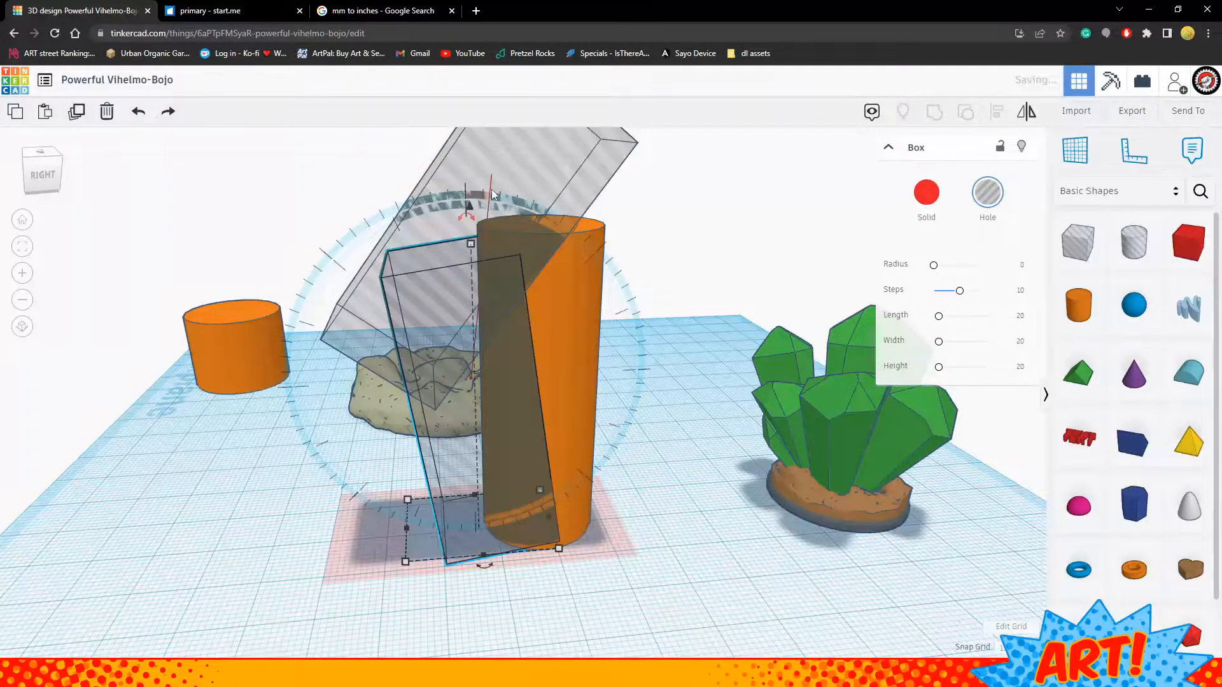
Nudge the lower box horizontally until its slanted face meets the upper box inside the cylinder, and finish editing the group
key("shift+Left")
key("Right")
key("Right")
key("Right")
key("Right")
key("Right")
key("Right")
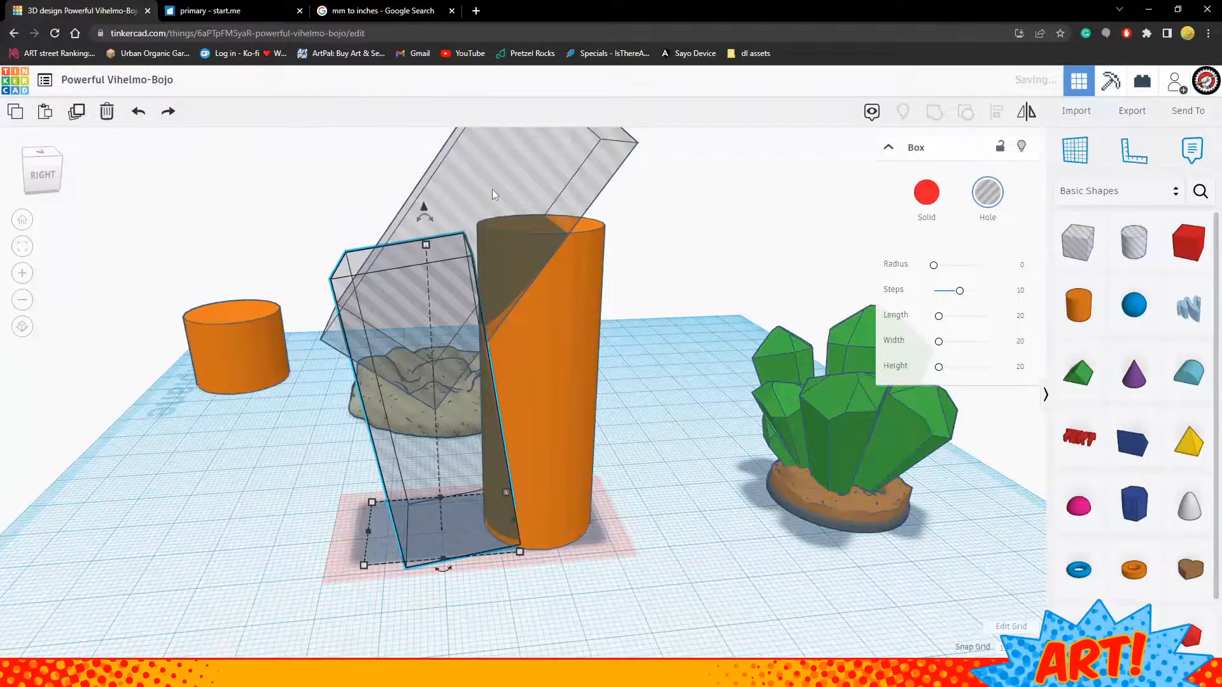
key("Right")
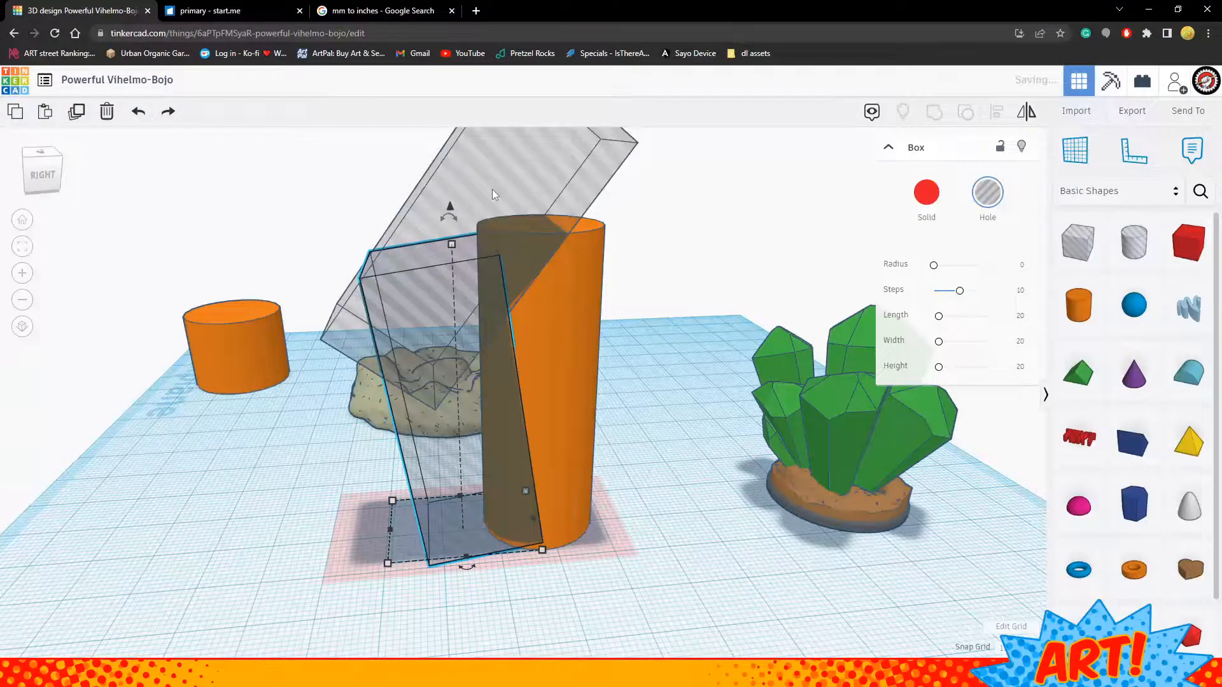
key("Right")
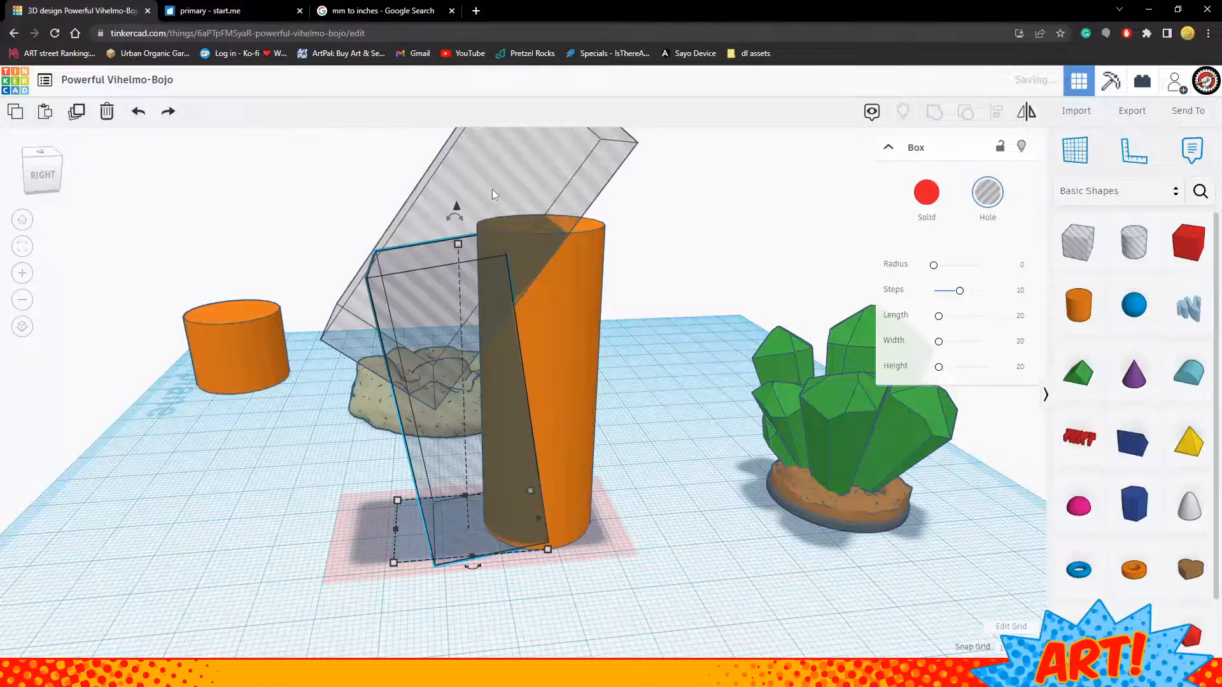
left_click(297, 541)
right_click_drag(695, 489, 647, 518)
left_click(453, 489)
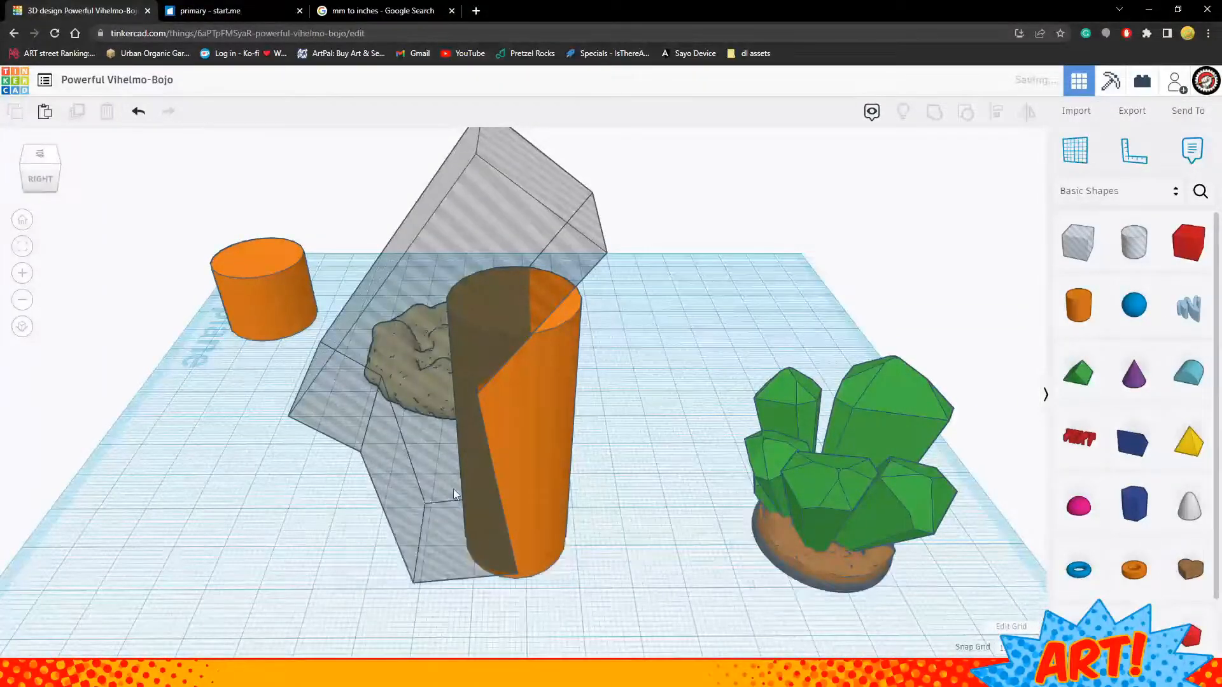
left_click(638, 438)
left_click(396, 473)
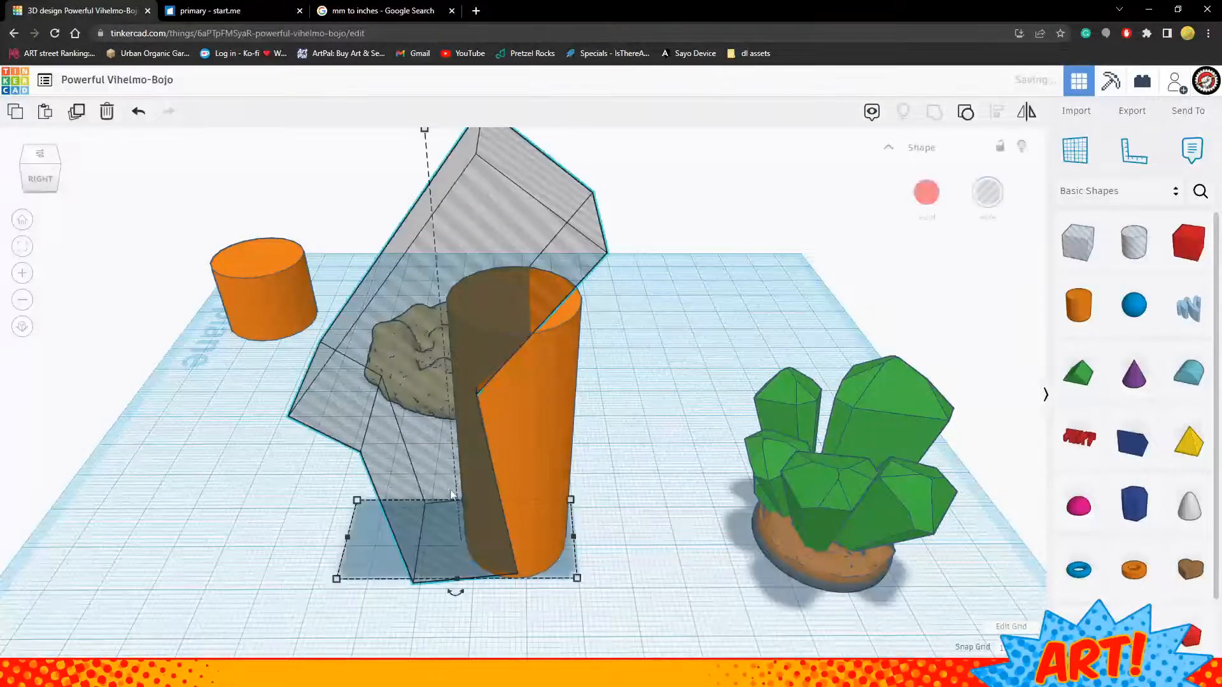
left_click(731, 525)
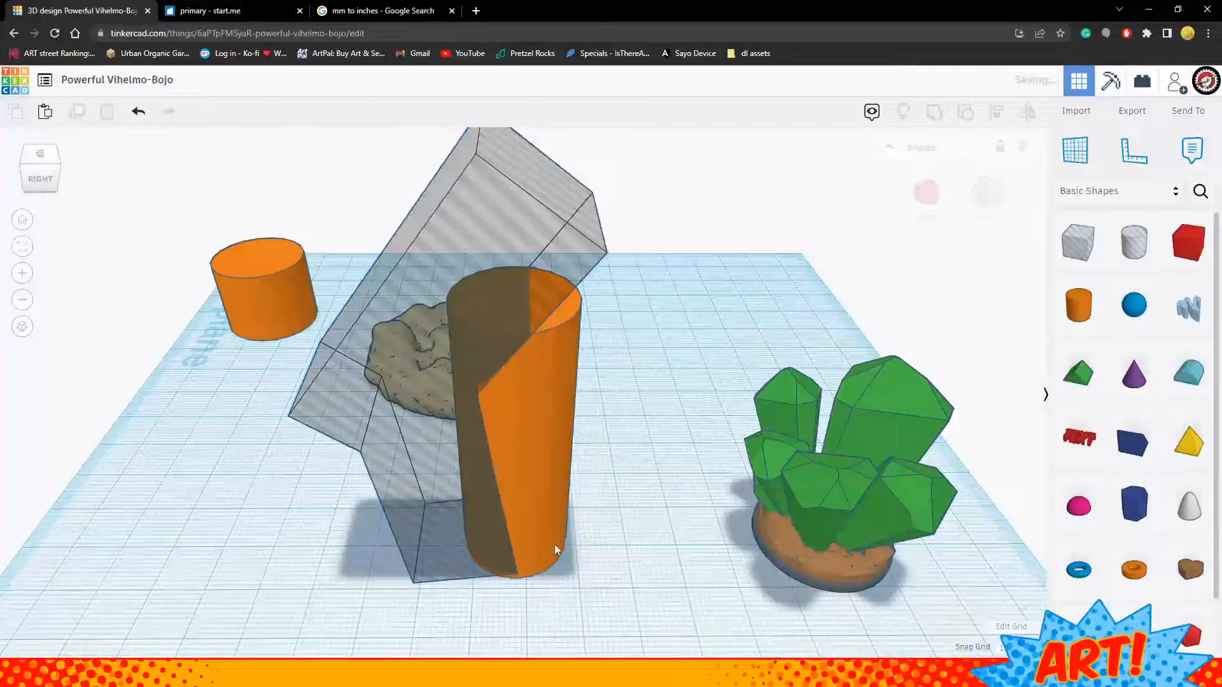
Paste five copies of the grouped hole in a row toward the green crystals
left_click(418, 501)
key("ctrl+v")
key("ctrl+v")
key("ctrl+v")
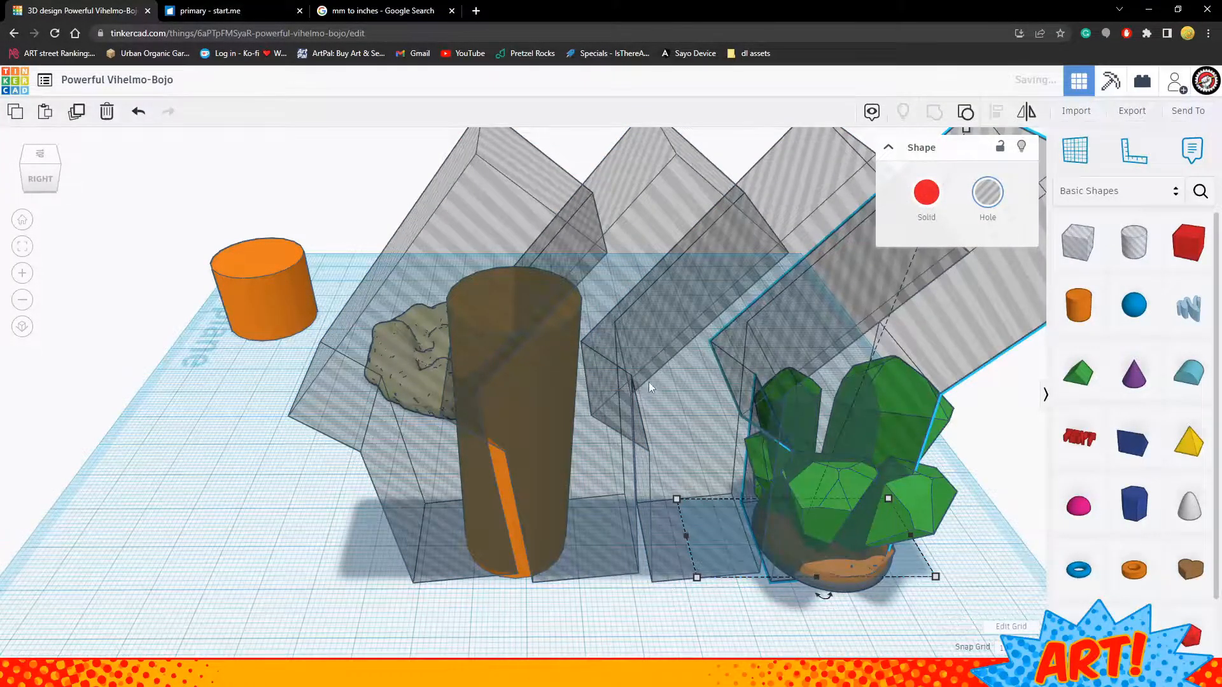
key("ctrl+v")
key("ctrl+v")
Move the copy overlapping the tall cylinder about 65 mm to the far side of the original grouped hole
left_click(613, 562)
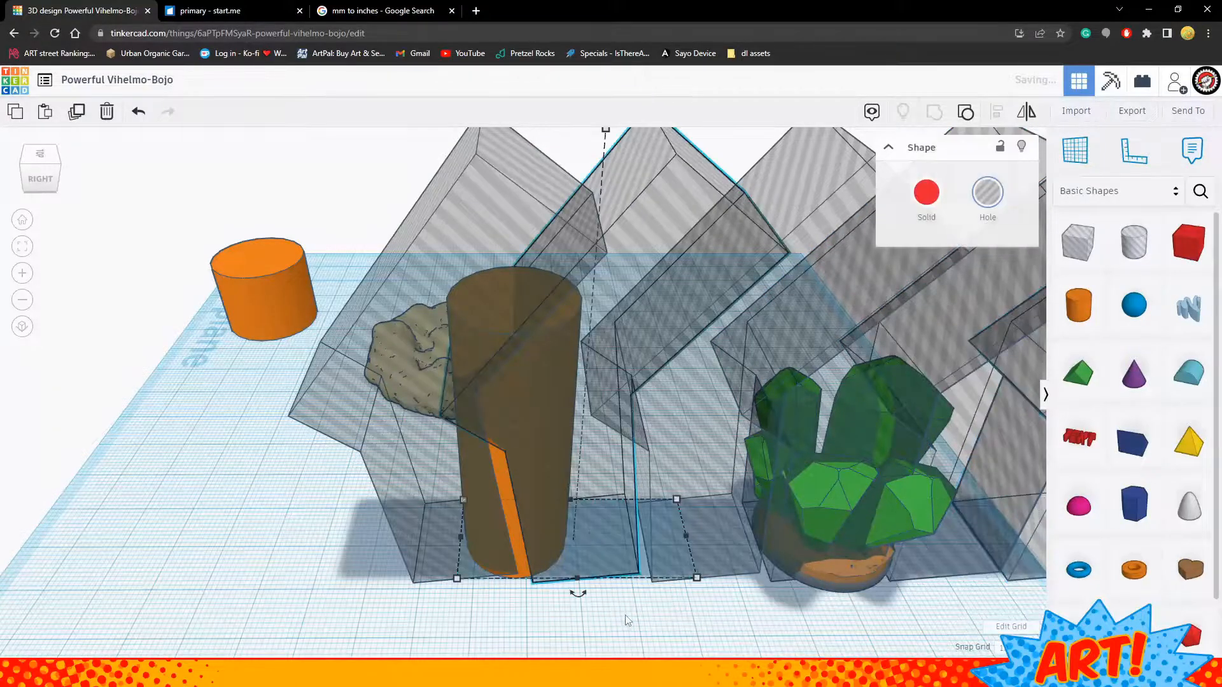
left_click(627, 605)
left_click_drag(629, 535, 269, 529)
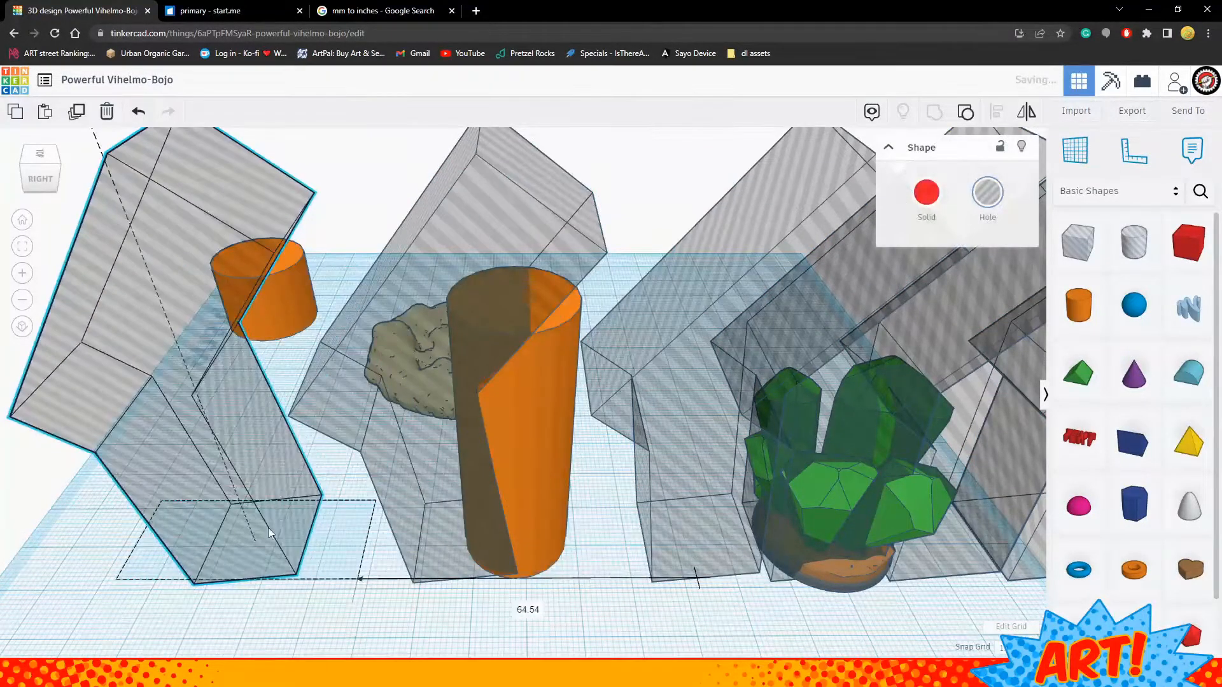
Move the remaining four hole copies one by one onto the copy standing on the far side of the original grouped hole
left_click_drag(703, 502, 130, 509)
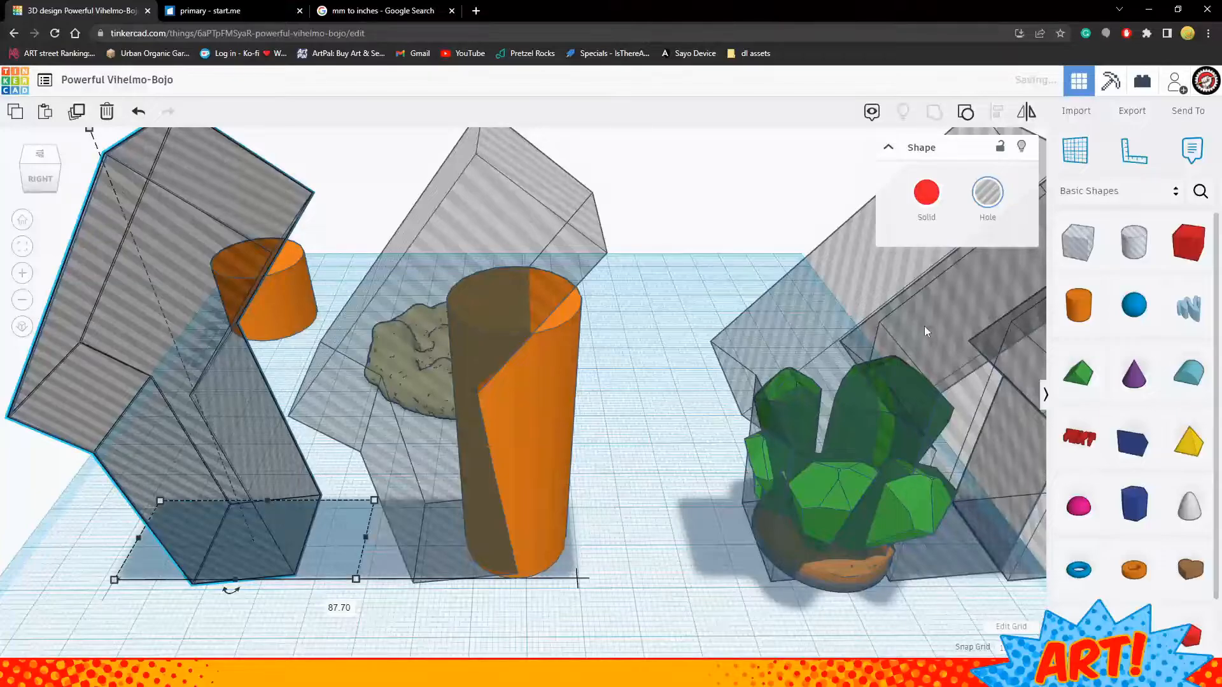
left_click_drag(823, 309, 305, 368)
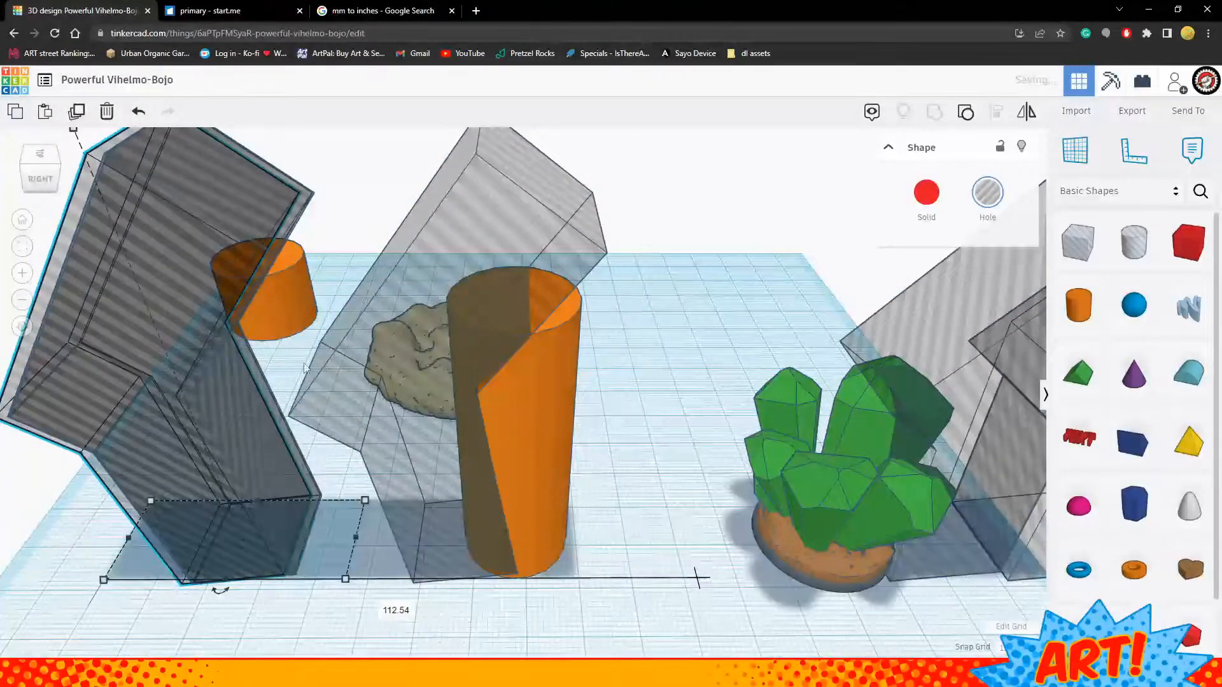
left_click_drag(935, 338, 18, 376)
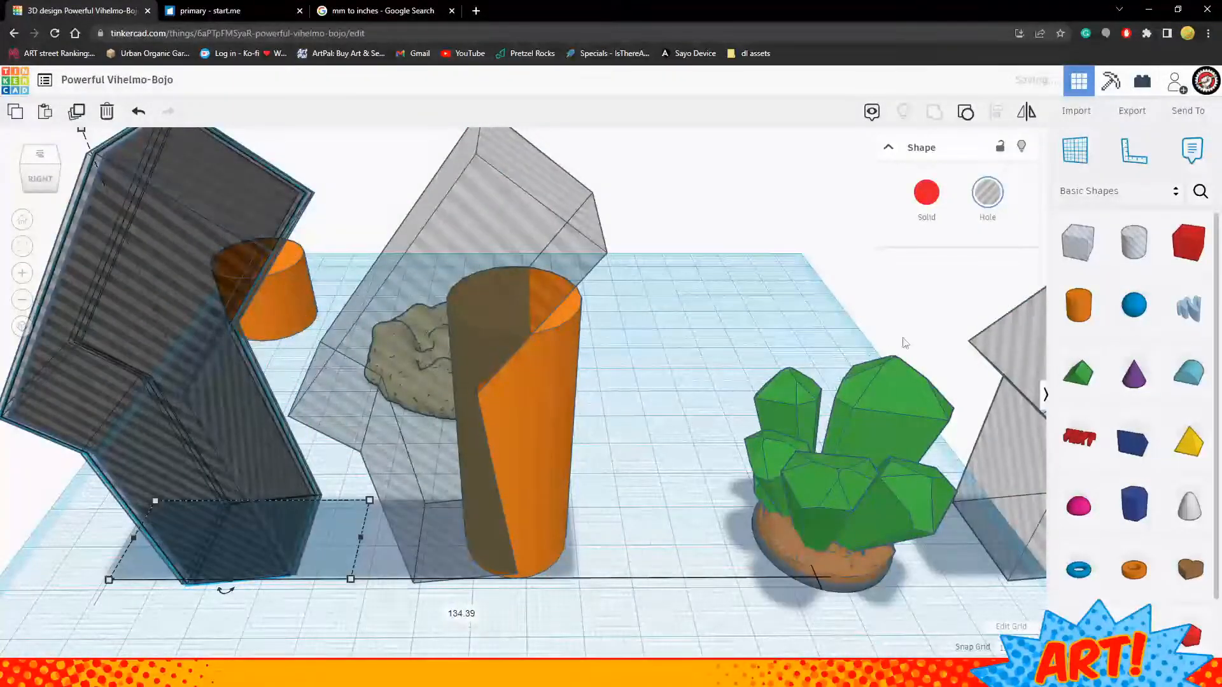
left_click_drag(1044, 345, 166, 456)
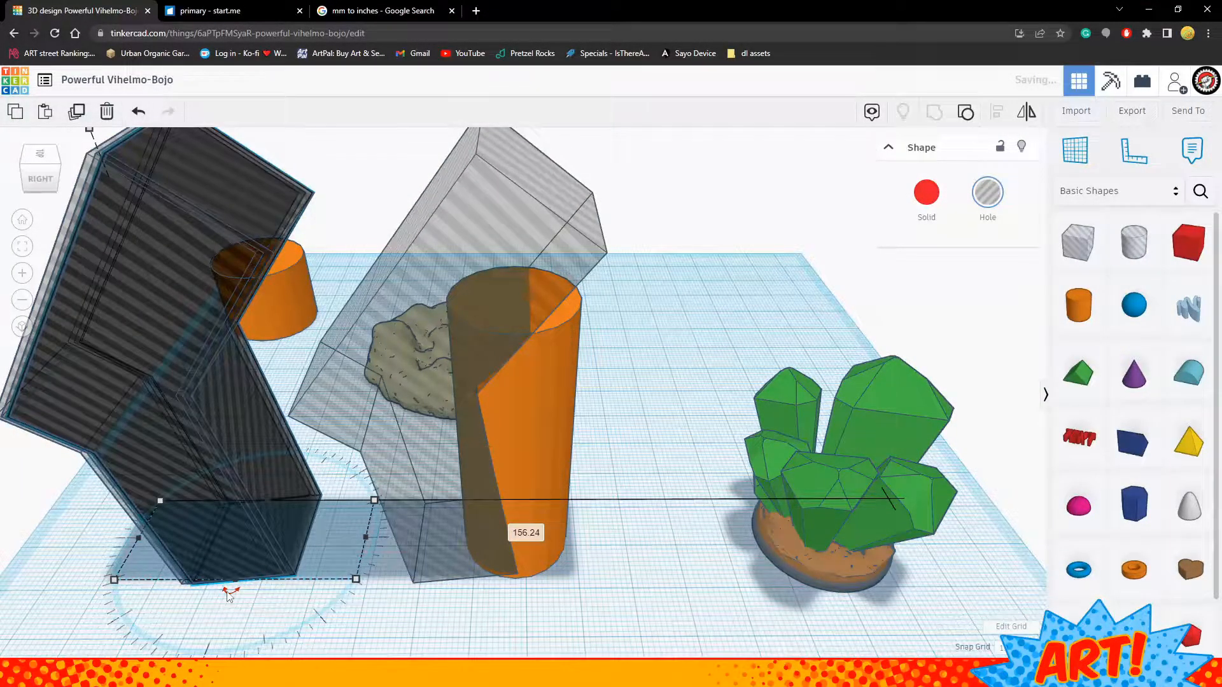
Rotate one stacked hole copy, place it against the tall cylinder beside the original hole, and nudge the original 2 mm outward
left_click_drag(230, 595, 266, 429)
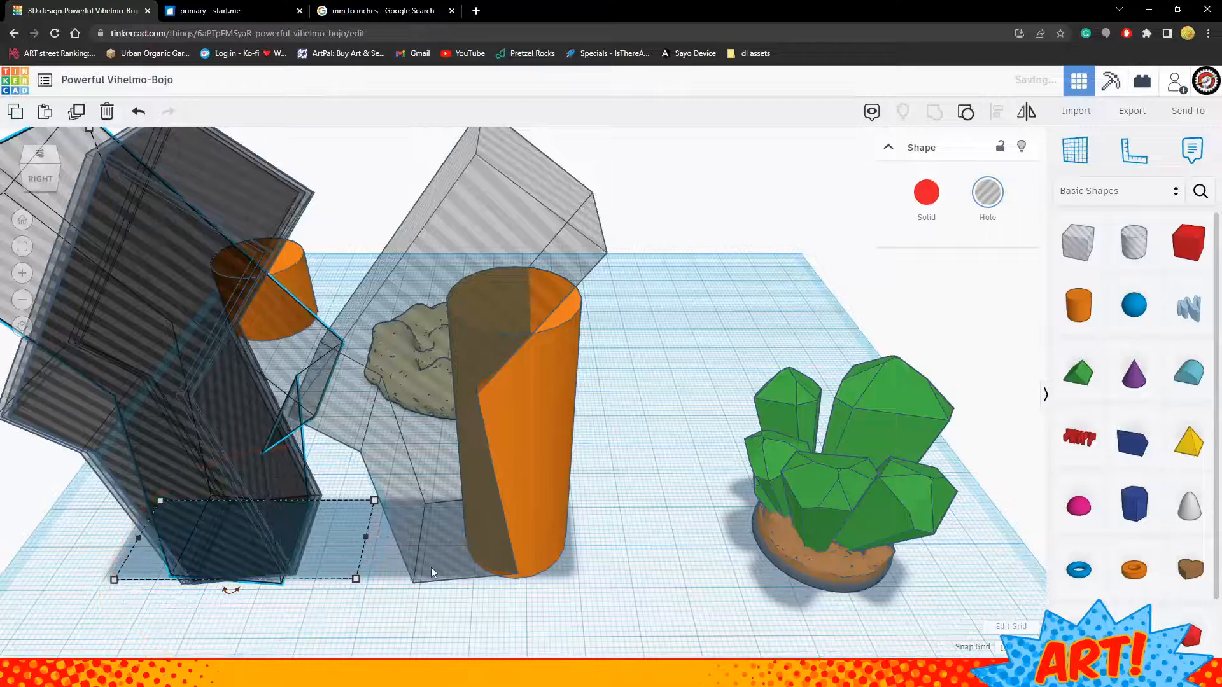
left_click(415, 612)
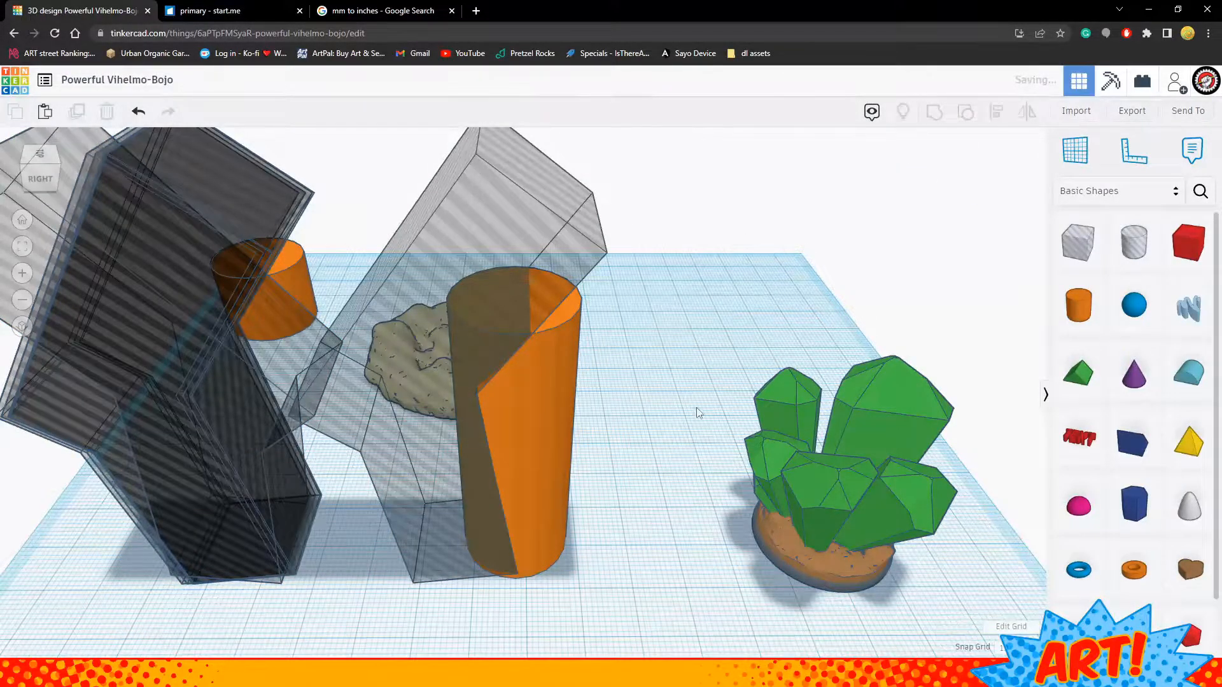
scroll(694, 420, "down", 3)
right_click_drag(588, 584, 603, 601)
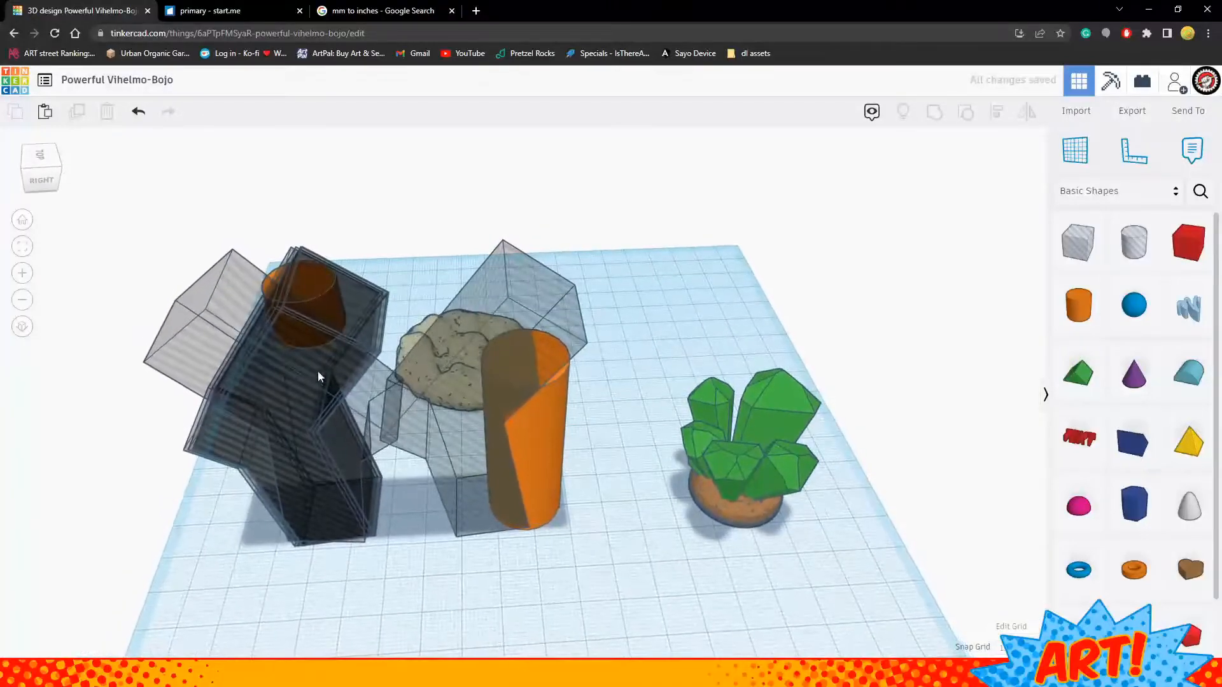
left_click_drag(185, 333, 536, 348)
right_click_drag(608, 550, 601, 489)
scroll(495, 510, "up", 5)
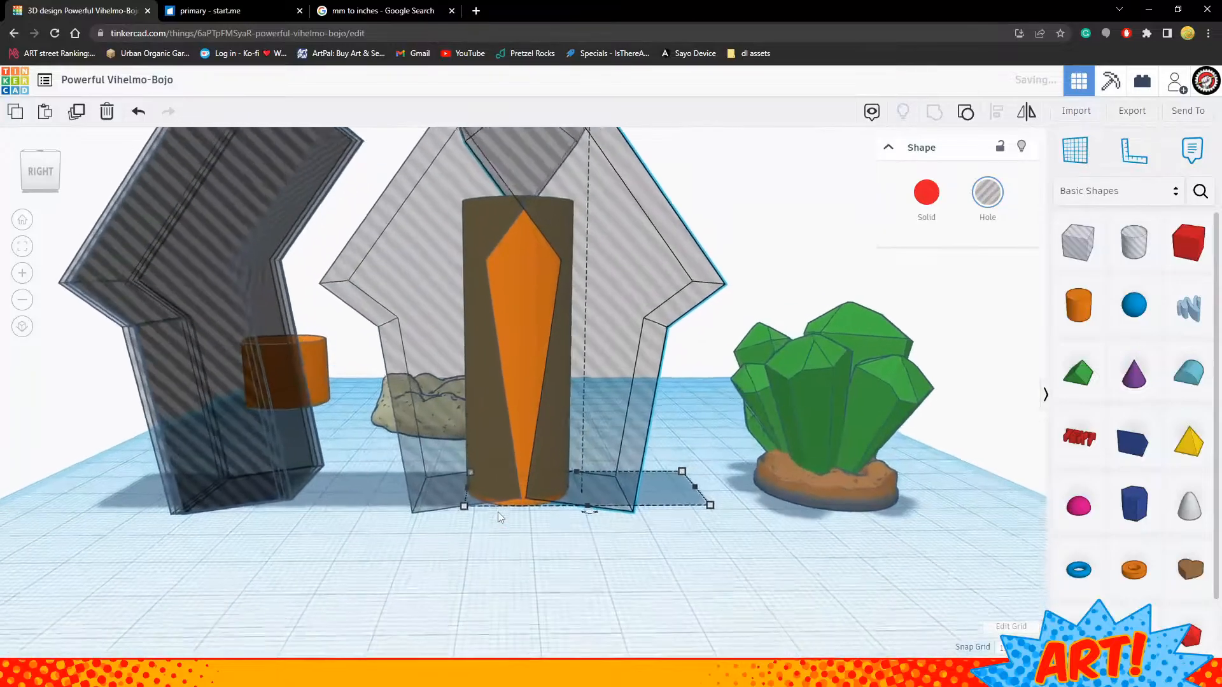
left_click_drag(440, 302, 426, 302)
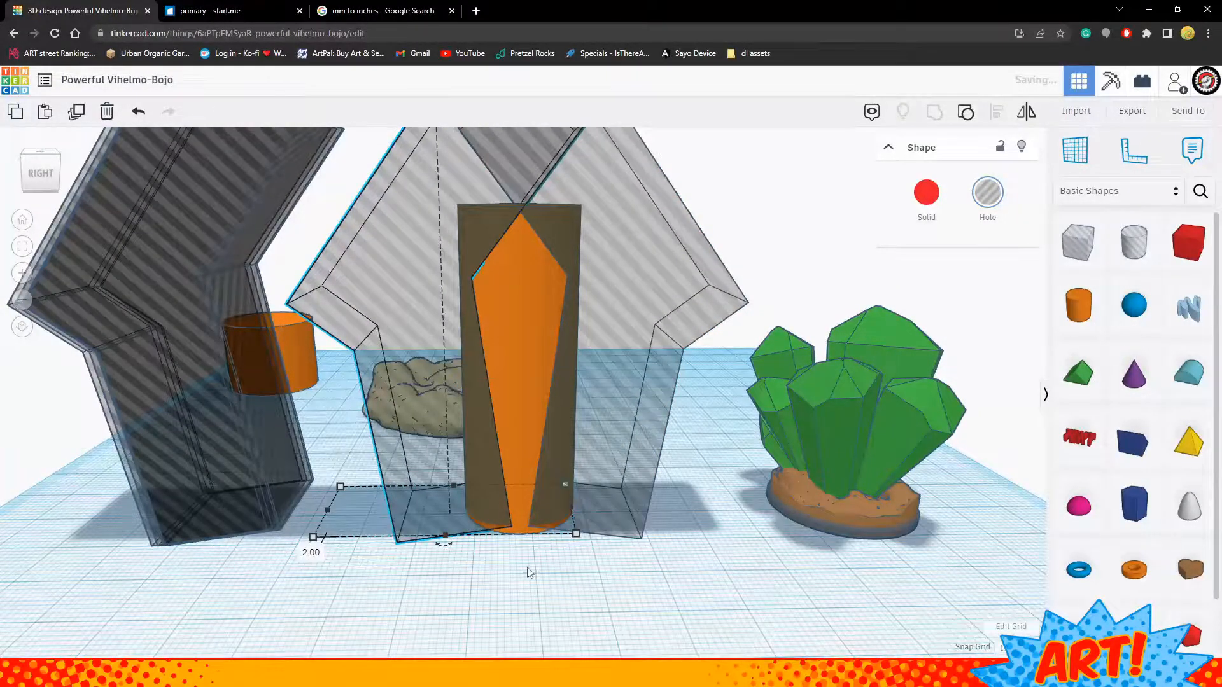
left_click_drag(397, 625, 376, 594)
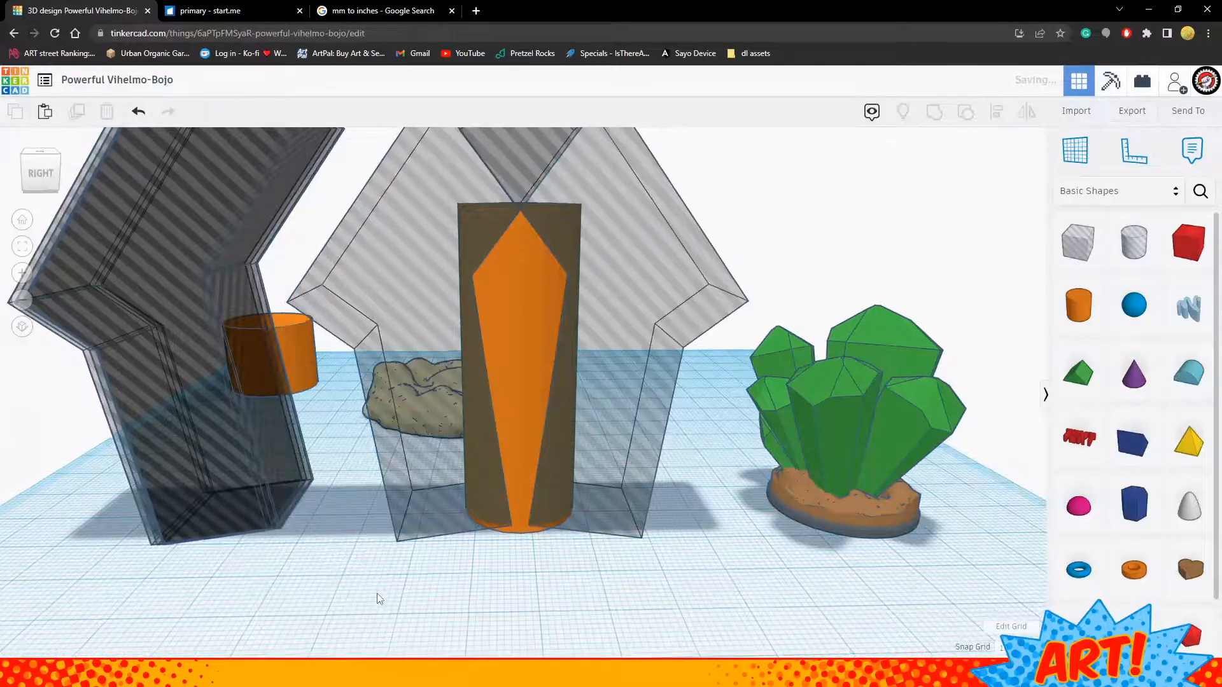
Take another copy from the stack and position it, turned inward, on the near side of the tall cylinder
right_click_drag(357, 589, 451, 605)
scroll(446, 601, "down", 5)
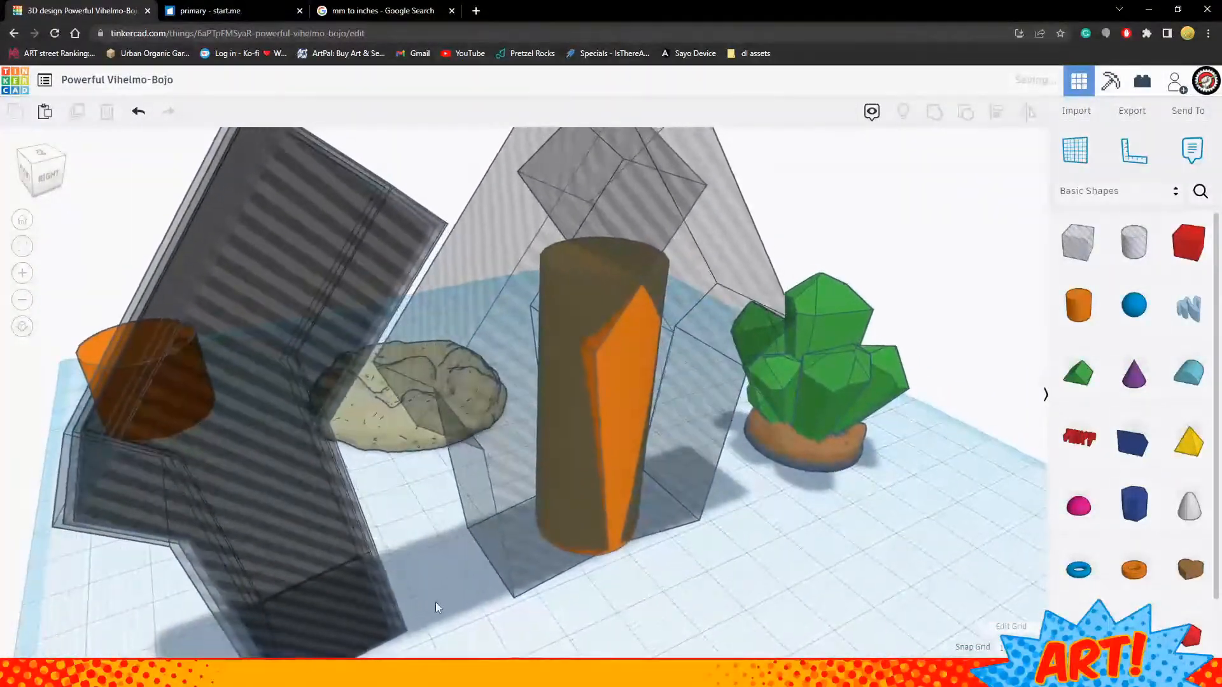
left_click(337, 369)
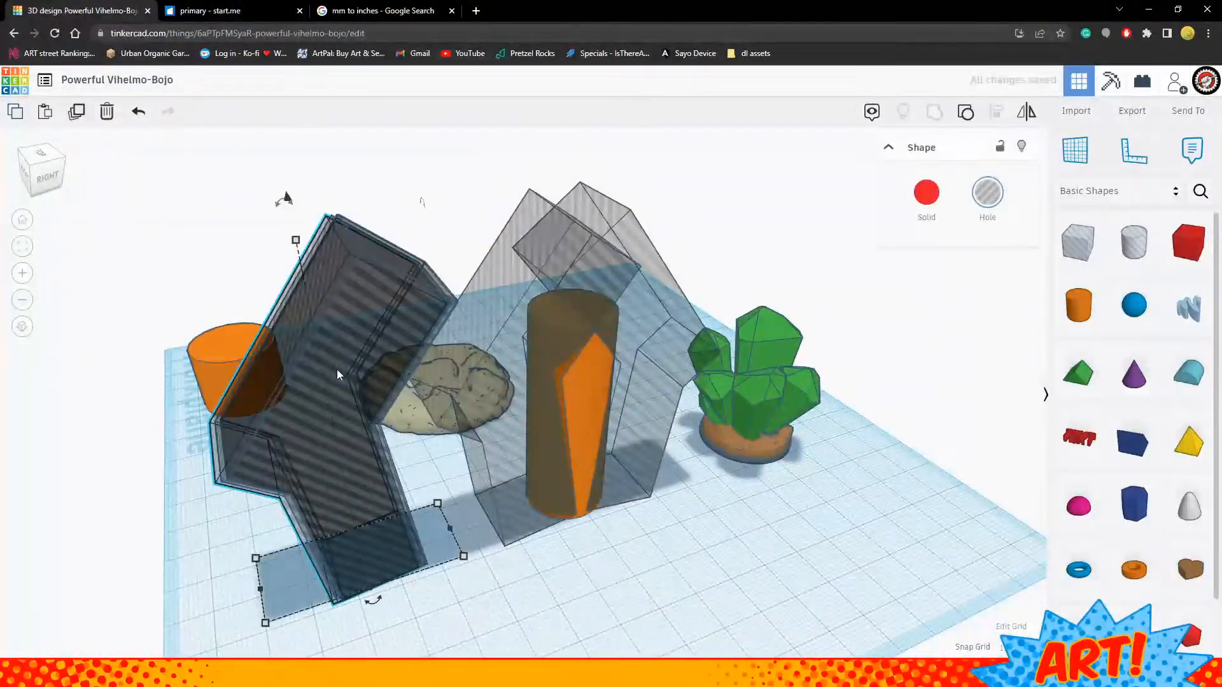
left_click_drag(334, 376, 526, 566)
scroll(535, 574, "down", 3)
left_click_drag(448, 569, 571, 501)
right_click_drag(571, 501, 519, 535)
Move another stacked copy to the open front of the workplane, rotate it, and fit it around the tall cylinder as the fourth hole
left_click(387, 482)
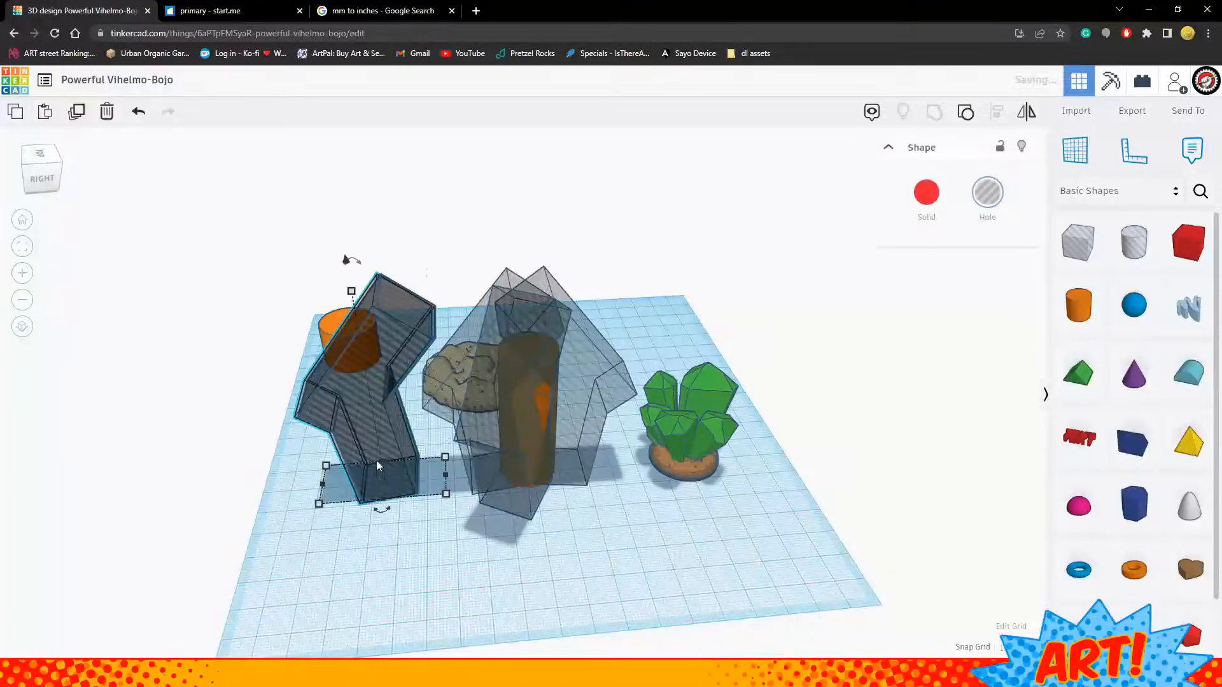
left_click_drag(376, 460, 662, 570)
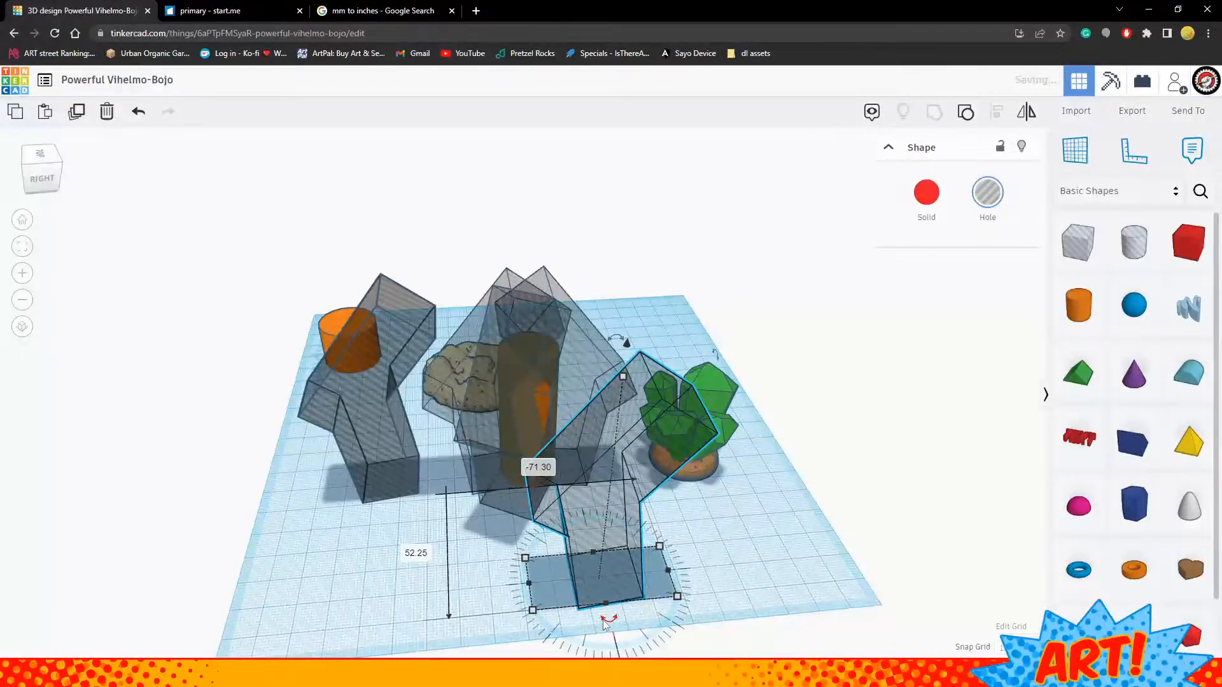
left_click_drag(605, 623, 665, 530)
right_click_drag(743, 547, 675, 576)
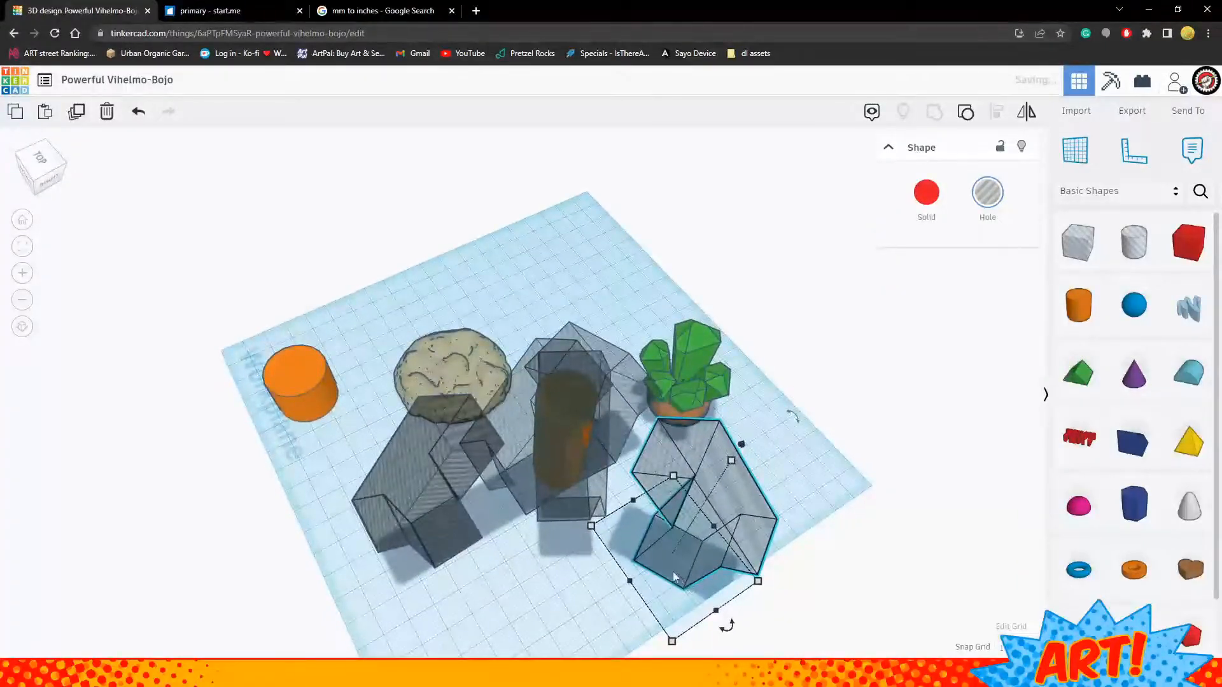
left_click_drag(674, 577, 711, 542)
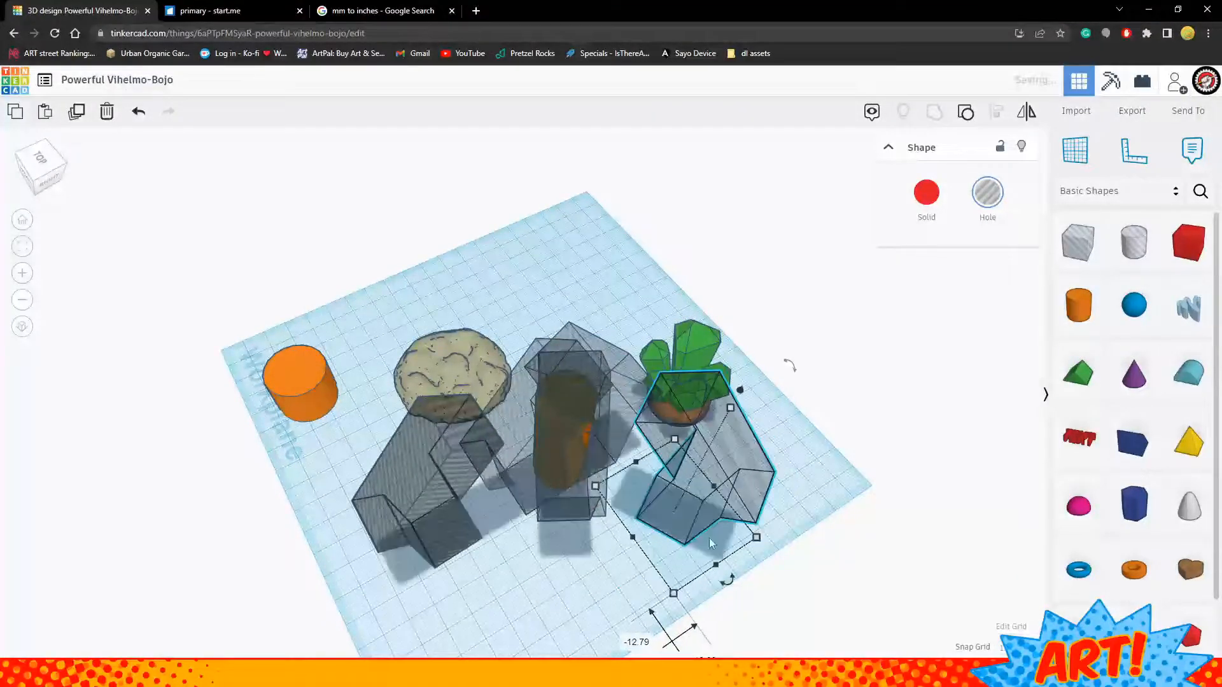
right_click_drag(712, 542, 514, 388)
right_click_drag(684, 570, 425, 597)
left_click_drag(337, 468, 409, 407)
Move a stacked copy clear by about 86 and 46 mm, rotate it 60°, and place it against the tall cylinder
right_click_drag(577, 427, 672, 549)
left_click(673, 426)
left_click_drag(674, 425, 421, 384, "alt")
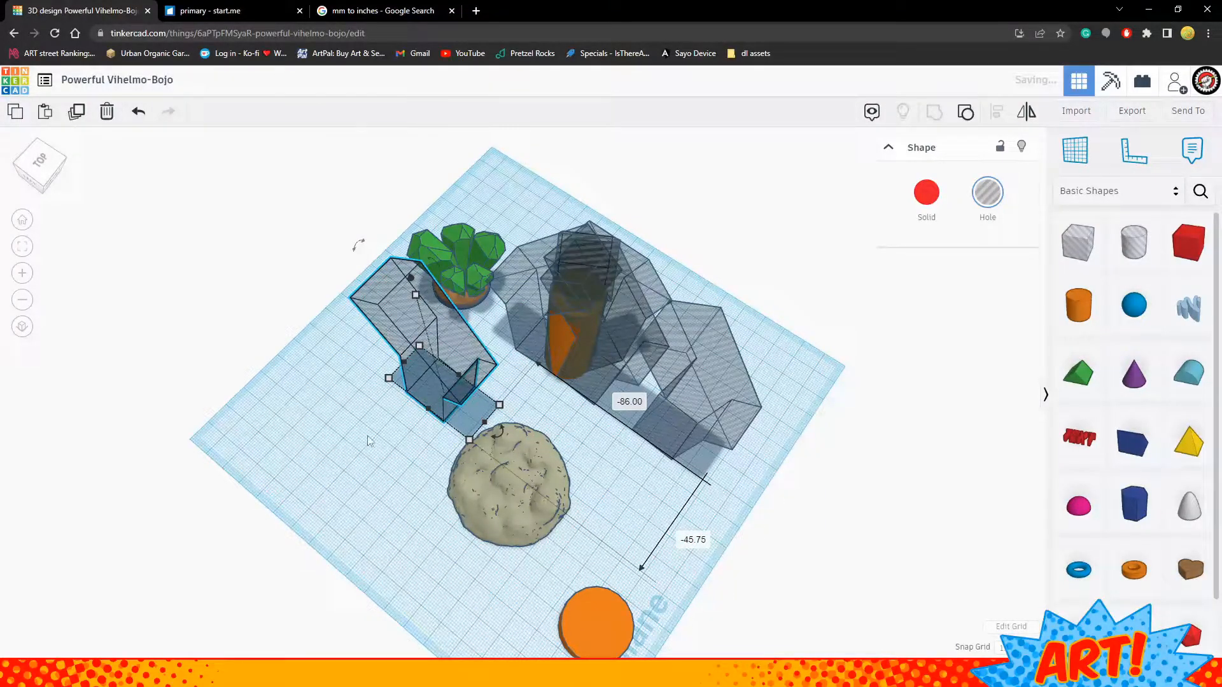
left_click_drag(500, 439, 433, 462)
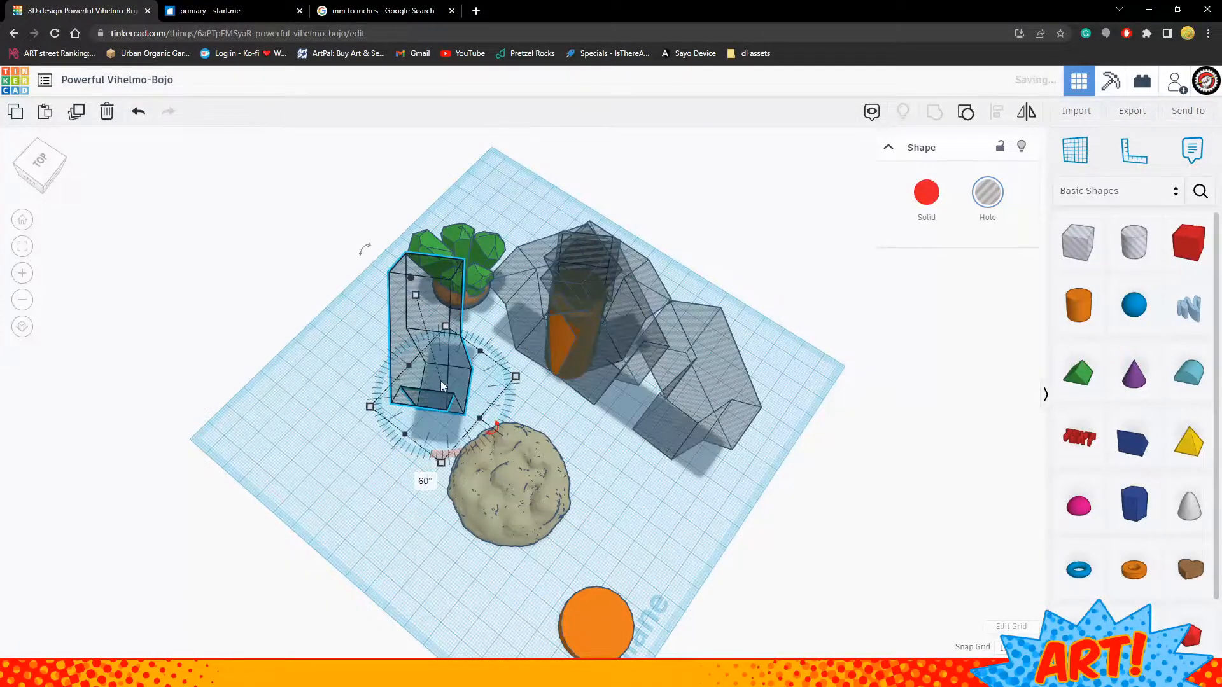
left_click_drag(442, 381, 599, 383)
left_click(647, 490)
Move the last copy clear by about 85 and 60 mm, rotate it, and fit it into the remaining gap around the cylinder
left_click(681, 438)
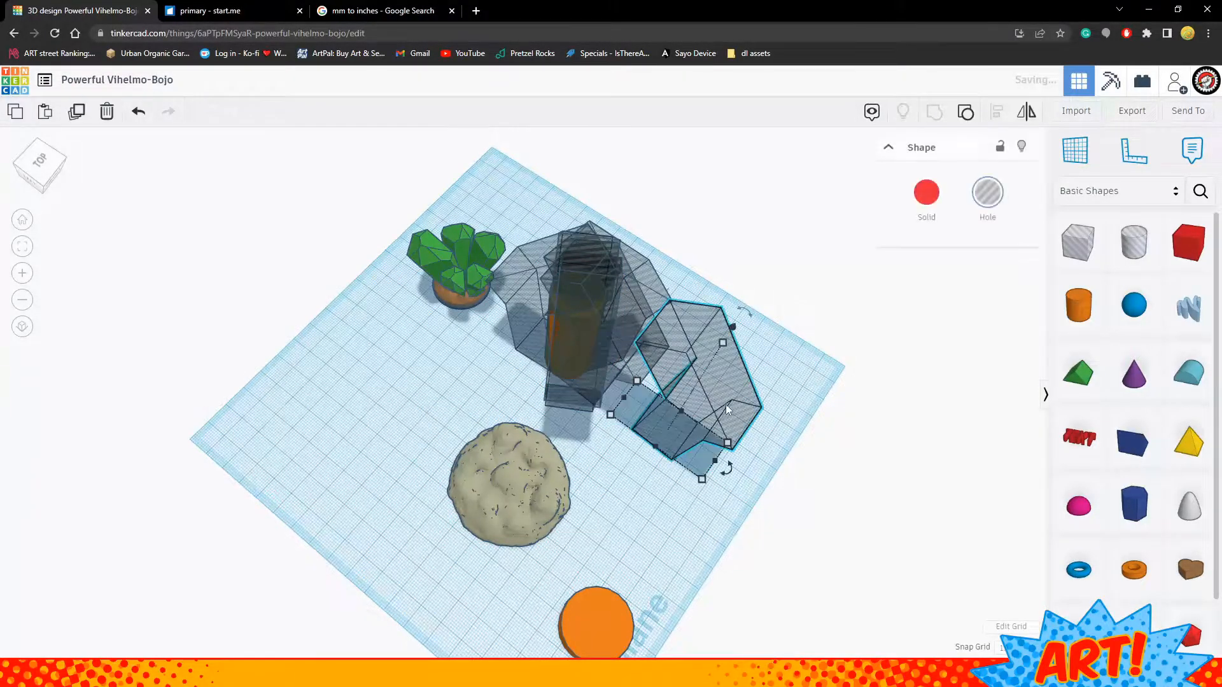
left_click_drag(726, 403, 441, 368)
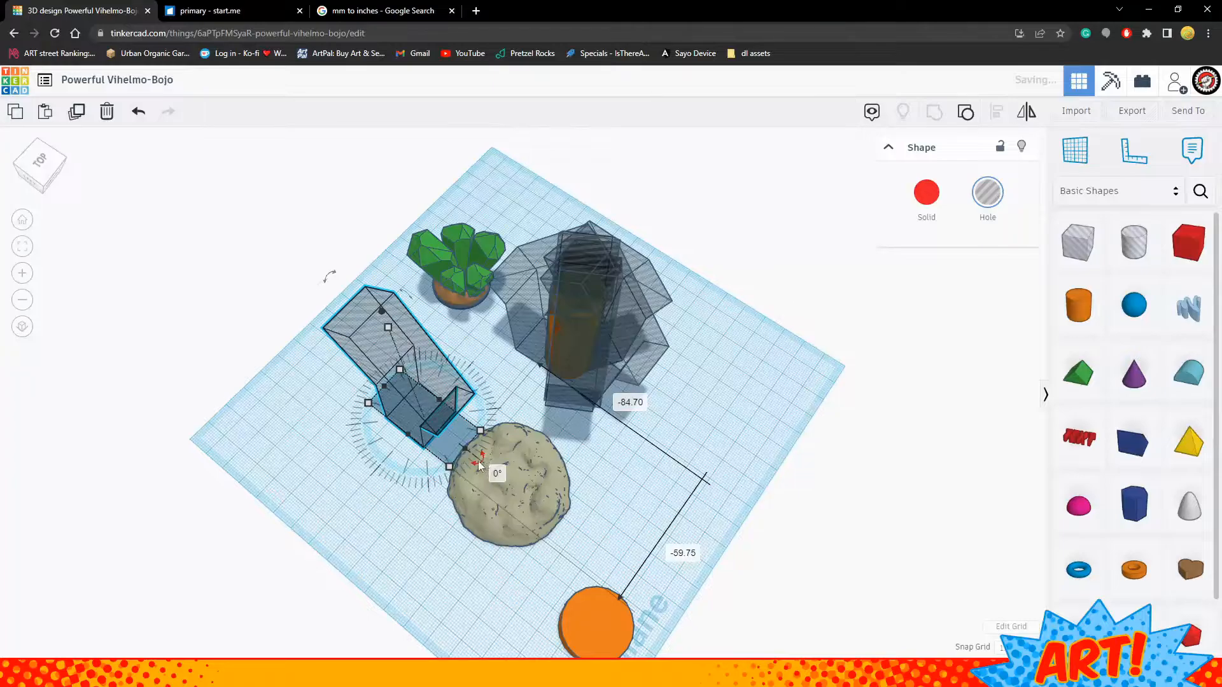
left_click_drag(478, 464, 353, 448)
left_click_drag(381, 399, 540, 342)
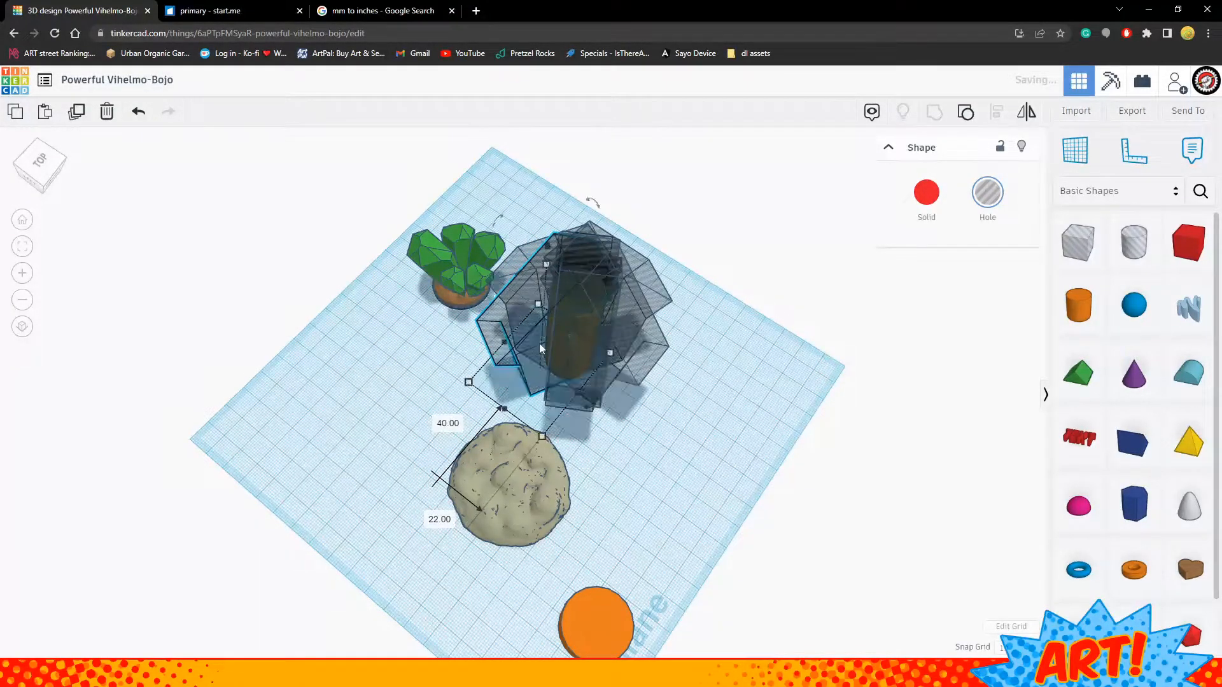
Select the six holes surrounding the tall cylinder and group them into a single hole
right_click_drag(417, 399, 649, 296)
scroll(362, 466, "up", 5)
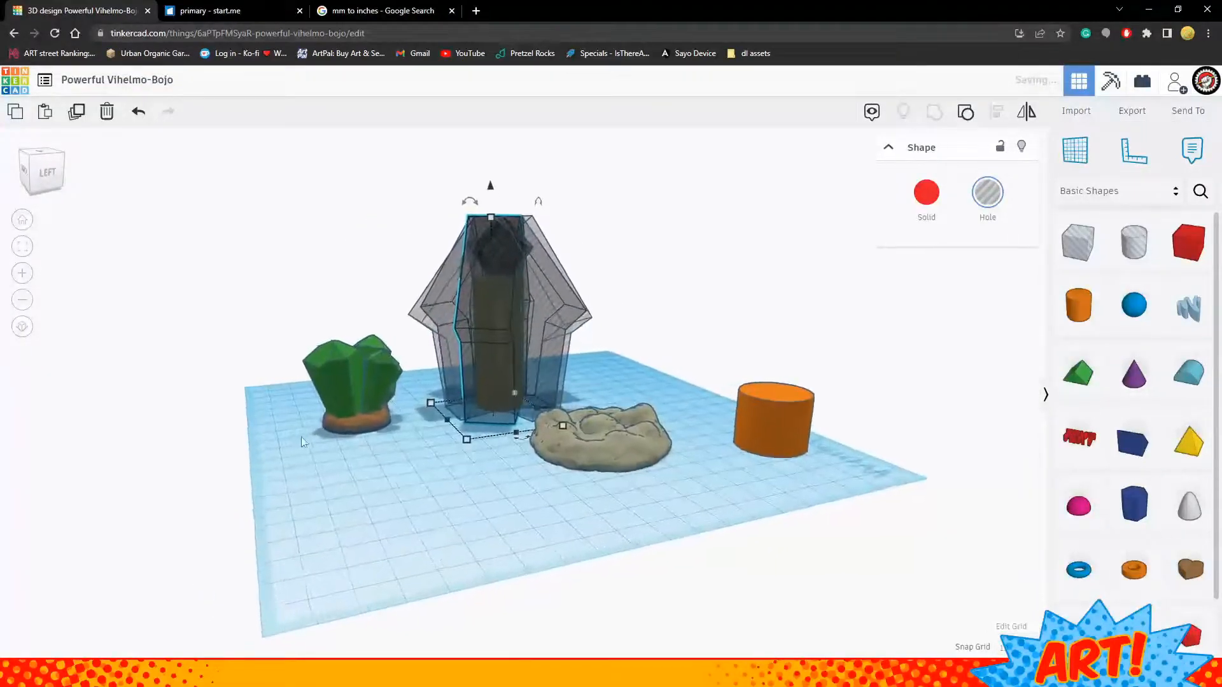
right_click_drag(363, 468, 1060, 496)
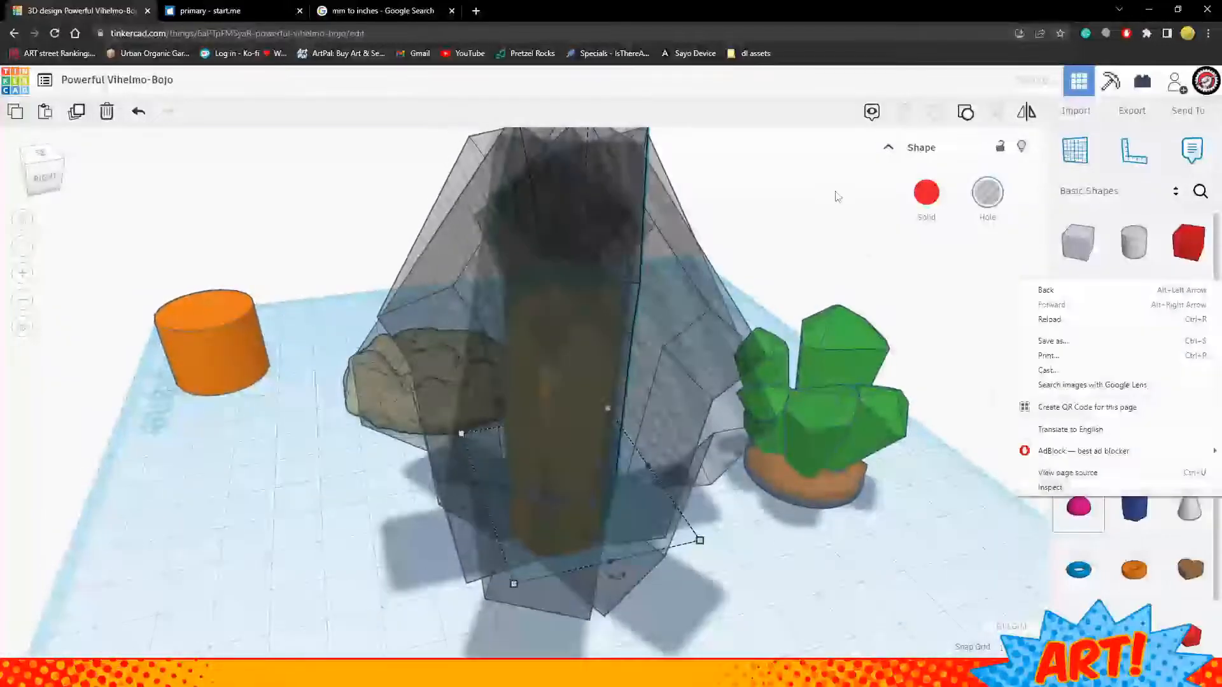
left_click_drag(727, 173, 356, 222)
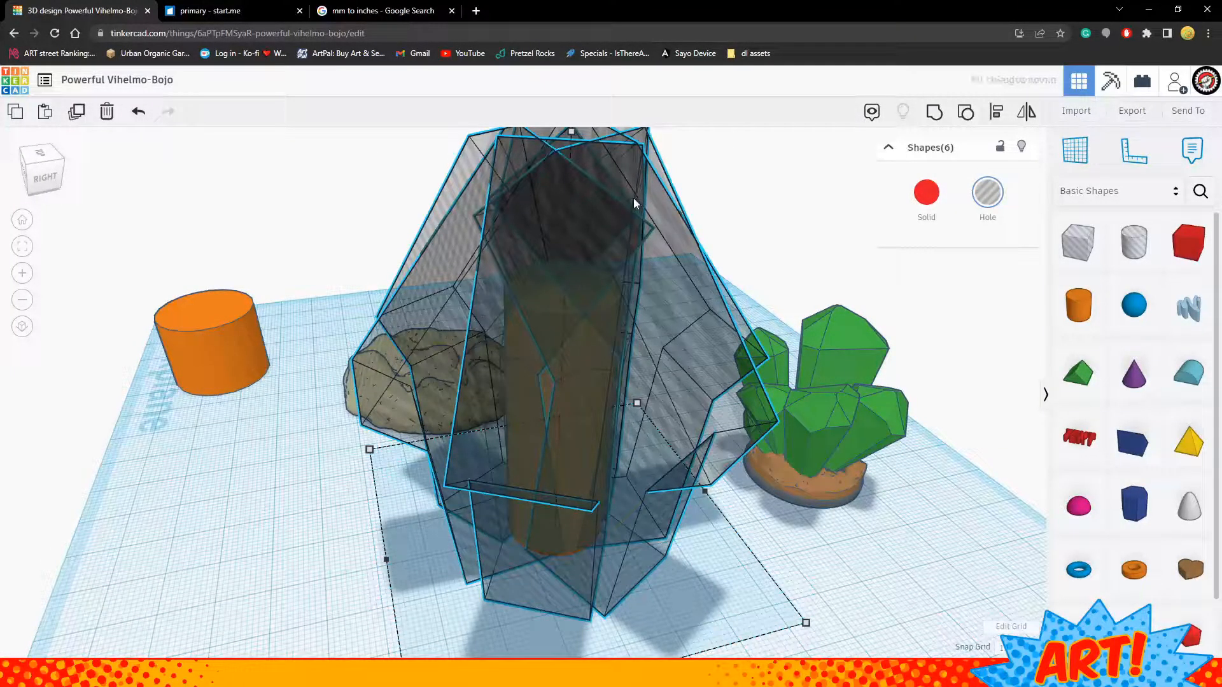
key("ctrl+g")
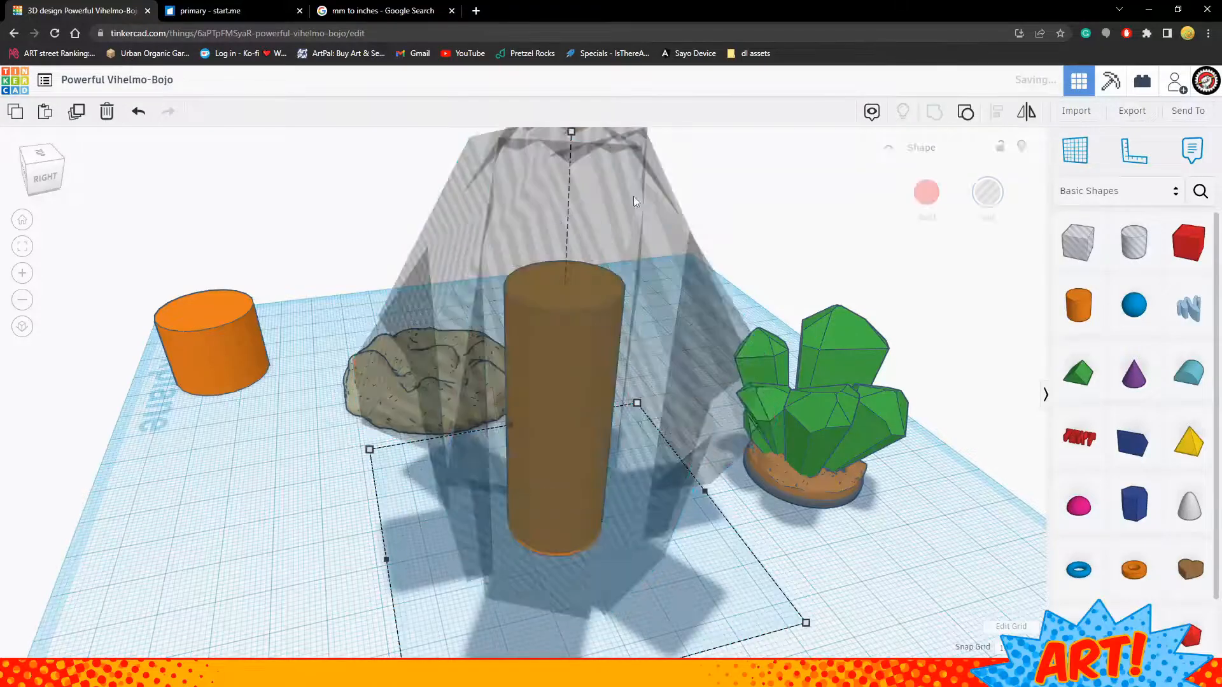
left_click(706, 180)
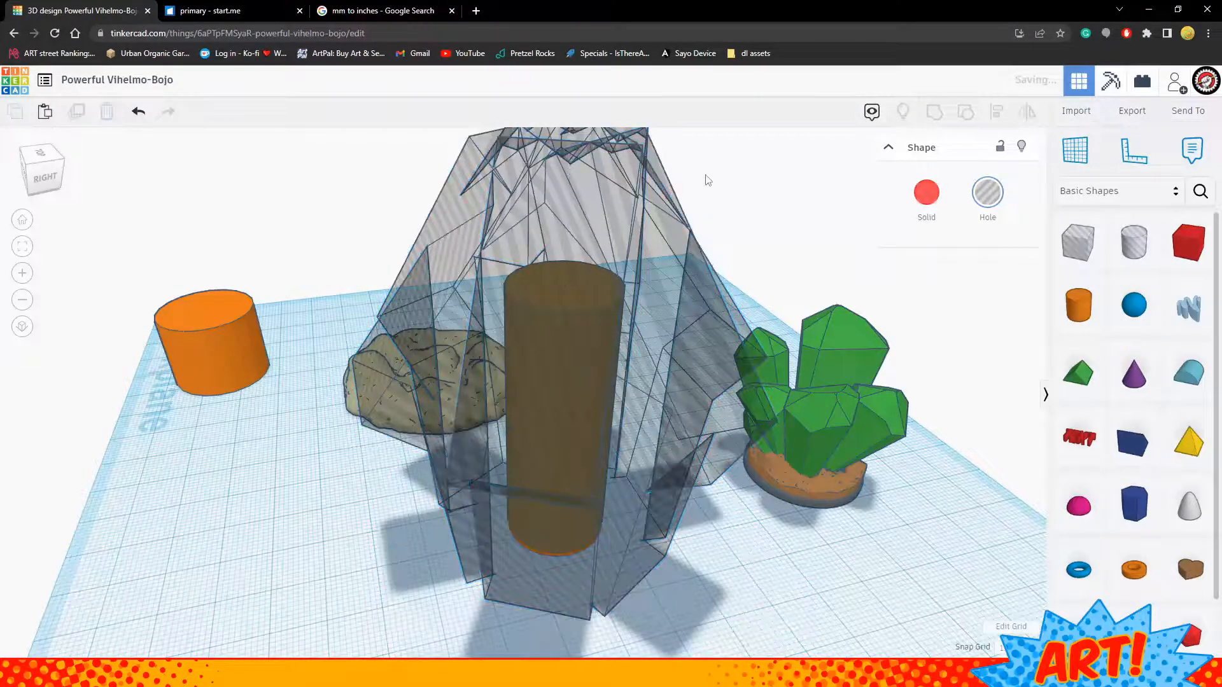
Select only the combined hole and lower it slightly over the tall cylinder
left_click_drag(543, 379, 546, 384)
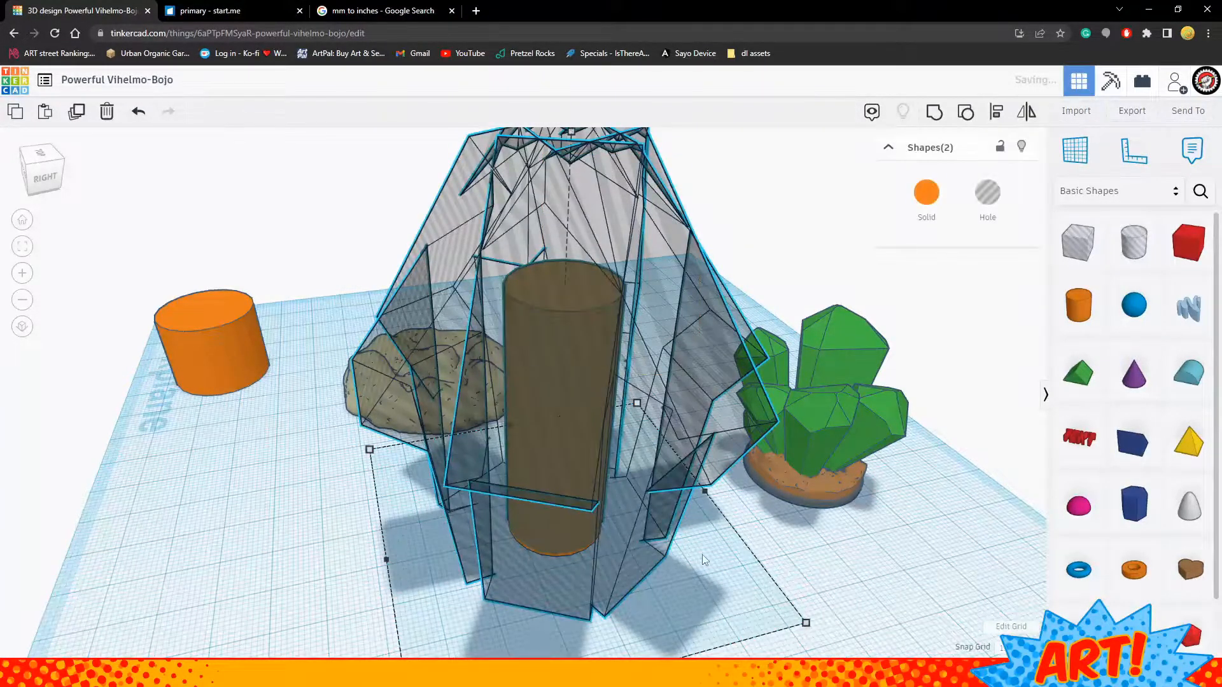
right_click_drag(702, 560, 840, 552)
left_click(606, 193)
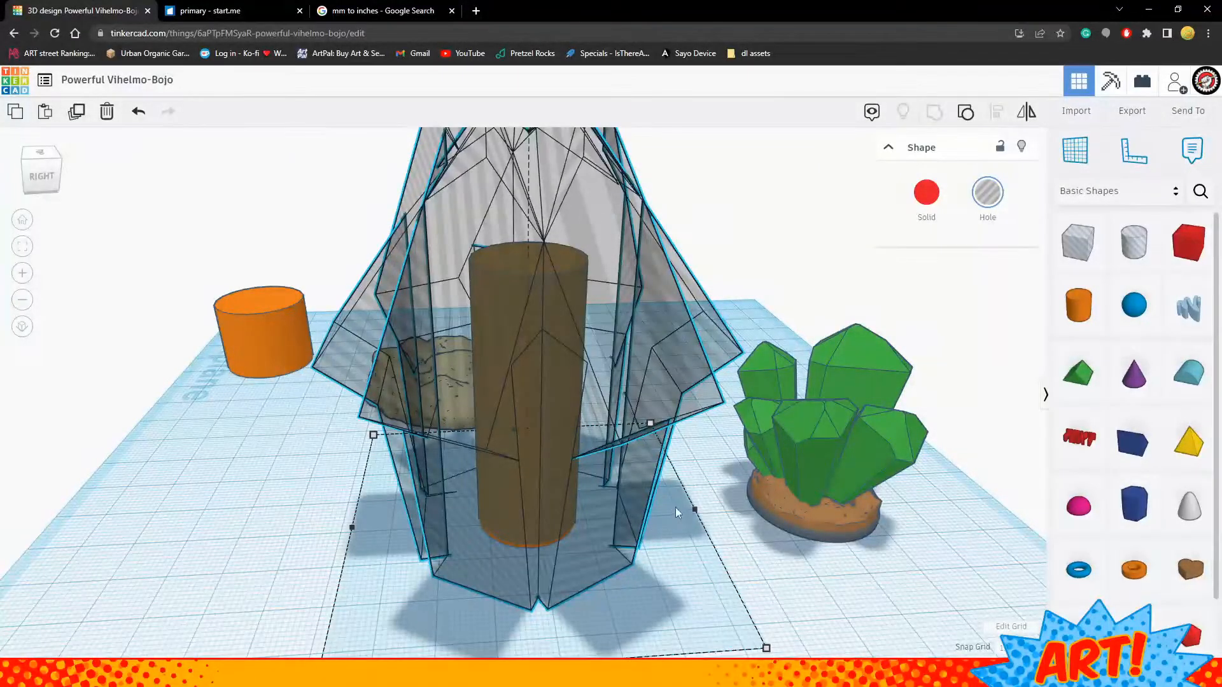
scroll(675, 507, "up", 3)
scroll(685, 506, "down", 5)
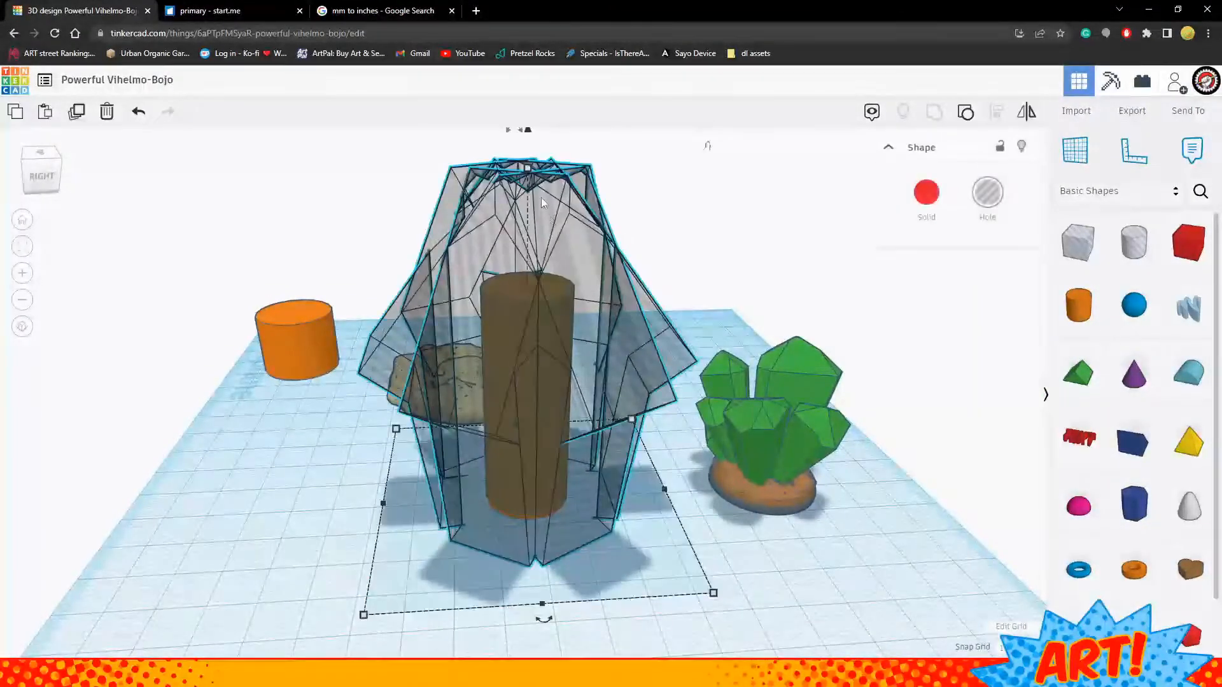
scroll(611, 184, "down", 3)
left_click_drag(527, 212, 527, 229)
right_click_drag(611, 200, 611, 273)
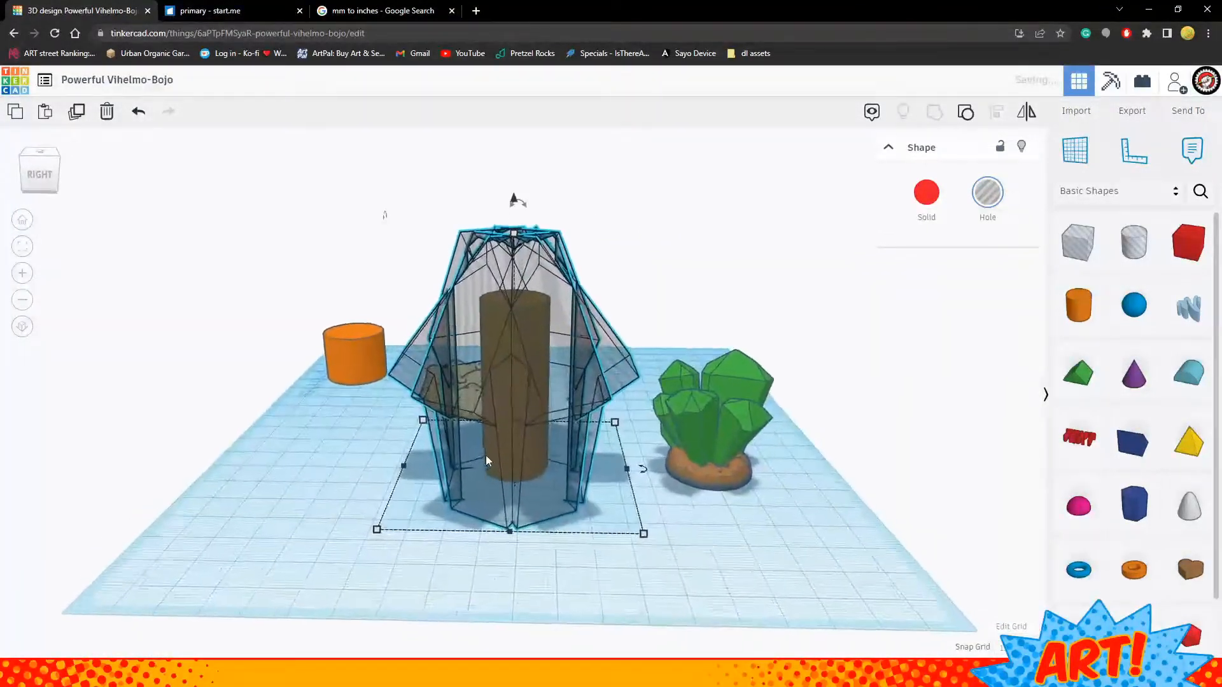
Group the tall cylinder with the combined hole to cut it into a faceted crystal, and inspect the result from above
scroll(487, 454, "up", 4)
right_click_drag(487, 449, 468, 338)
right_click_drag(591, 360, 558, 284)
right_click_drag(658, 305, 744, 201)
left_click_drag(716, 168, 573, 359)
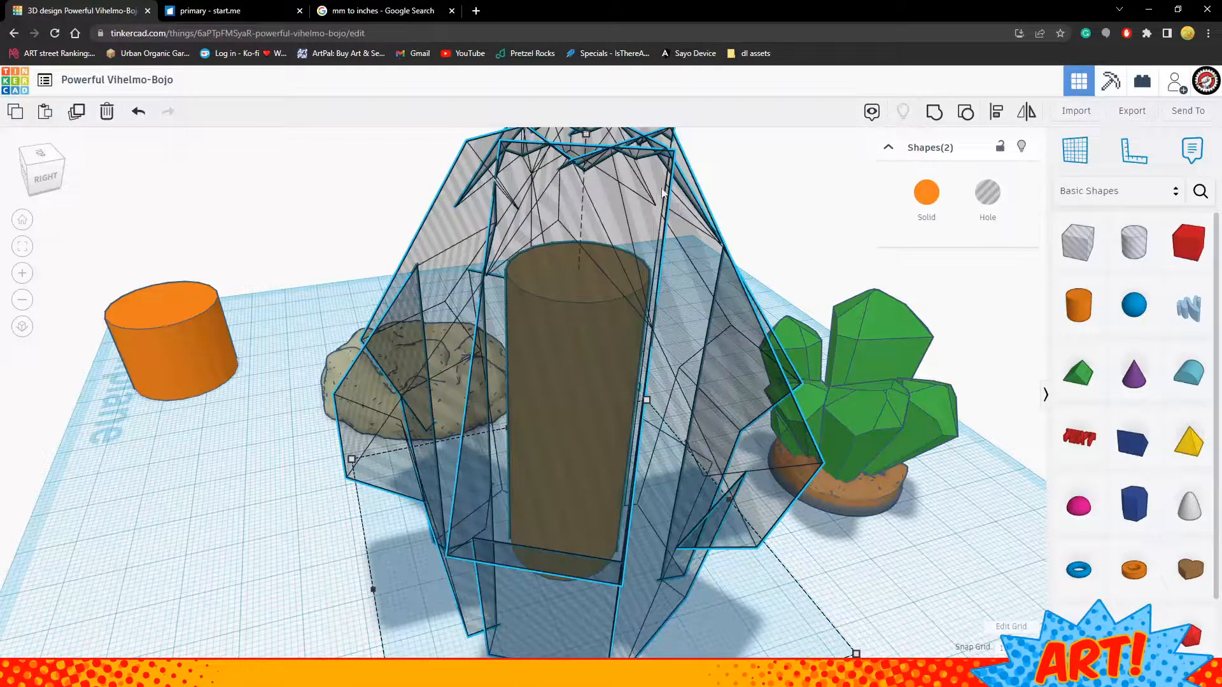
key("ctrl+g")
left_click(651, 306)
right_click_drag(659, 318, 789, 414)
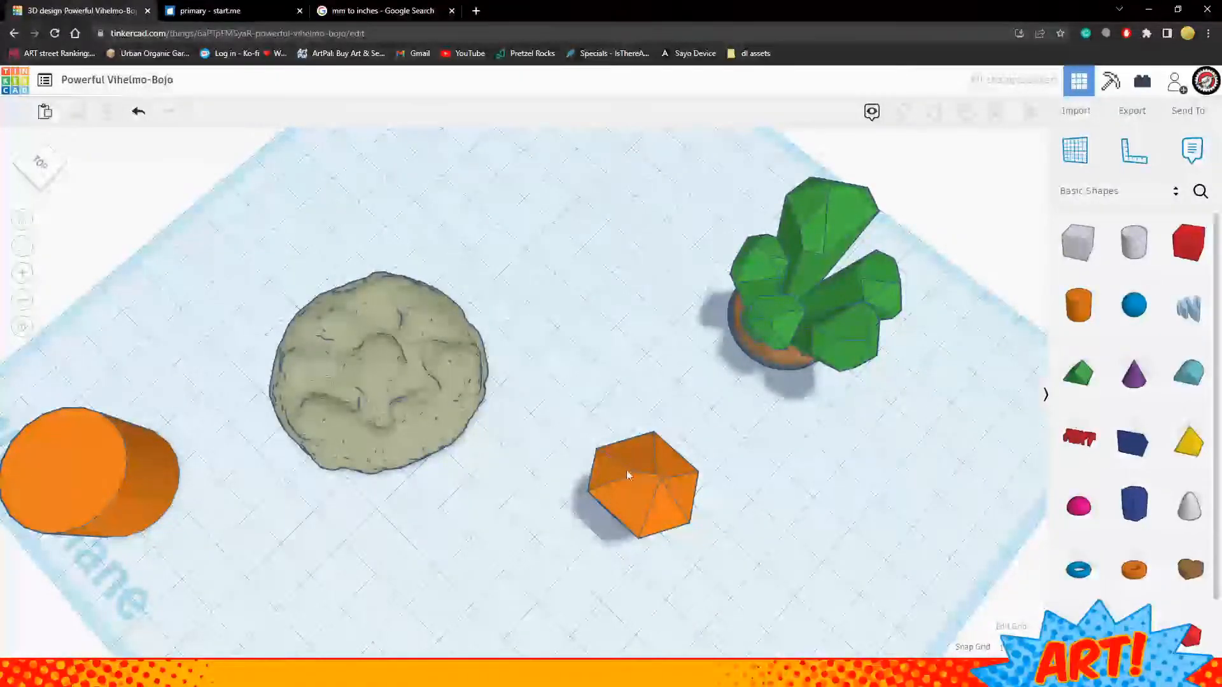
right_click_drag(627, 474, 530, 391)
Create two copies of the orange crystal in a row toward the green crystals
left_click(612, 361)
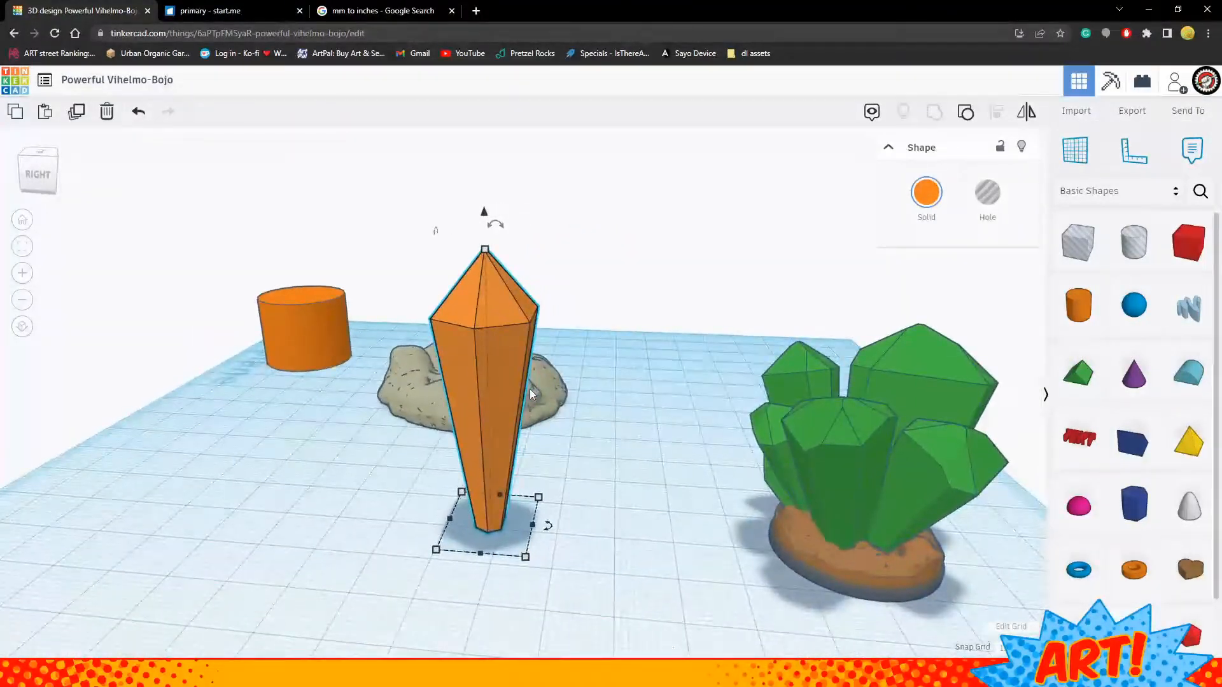
left_click_drag(529, 389, 625, 352, "alt")
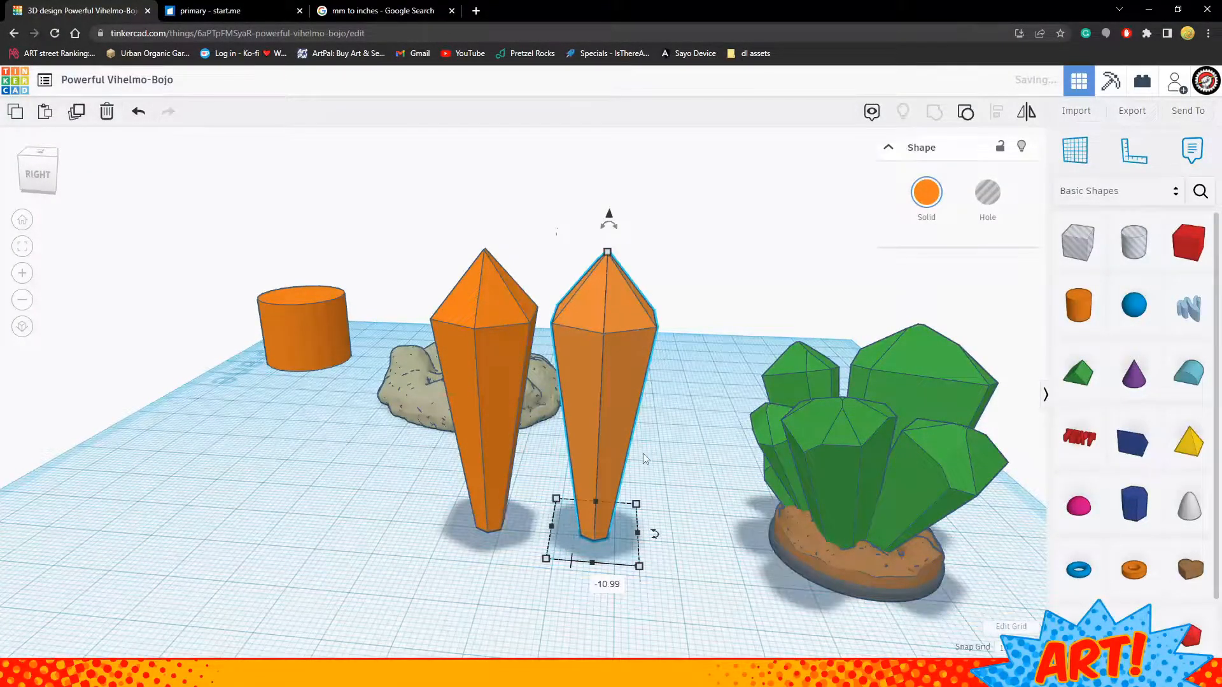
key("ctrl+v")
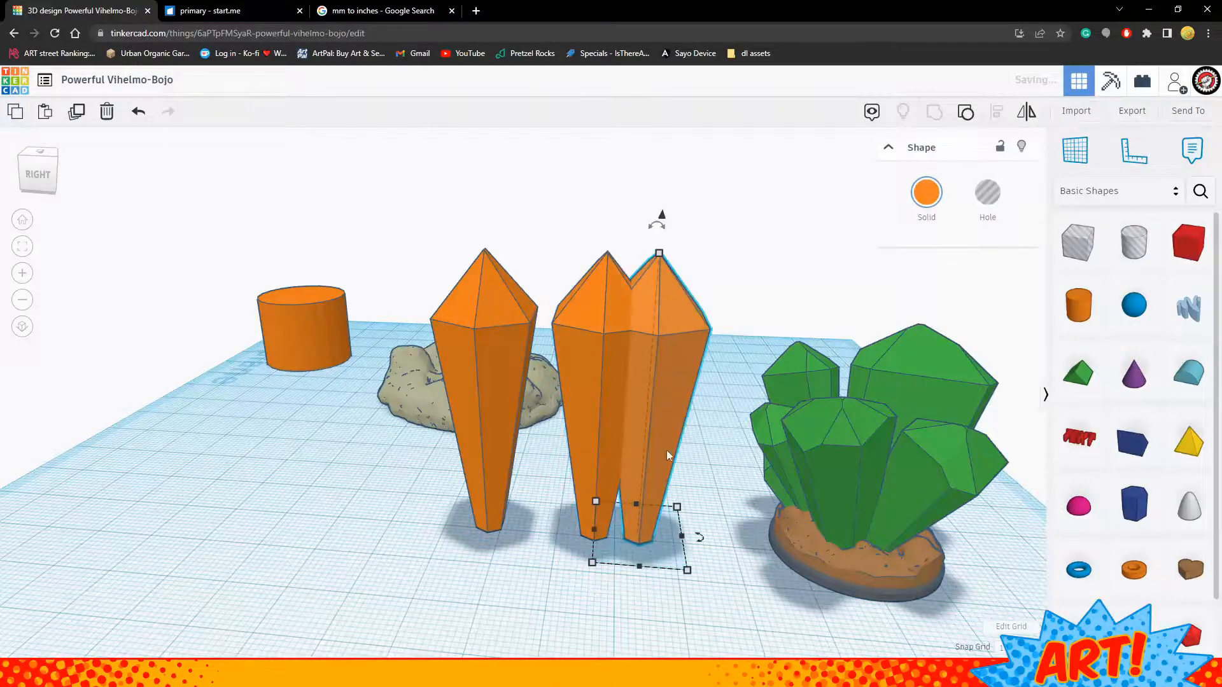
Turn the nearest crystal copy about 176° around its vertical axis and tilt it outward by about 19°
left_click_drag(665, 219, 678, 224)
left_click_drag(714, 544, 417, 414)
left_click_drag(431, 514, 431, 514)
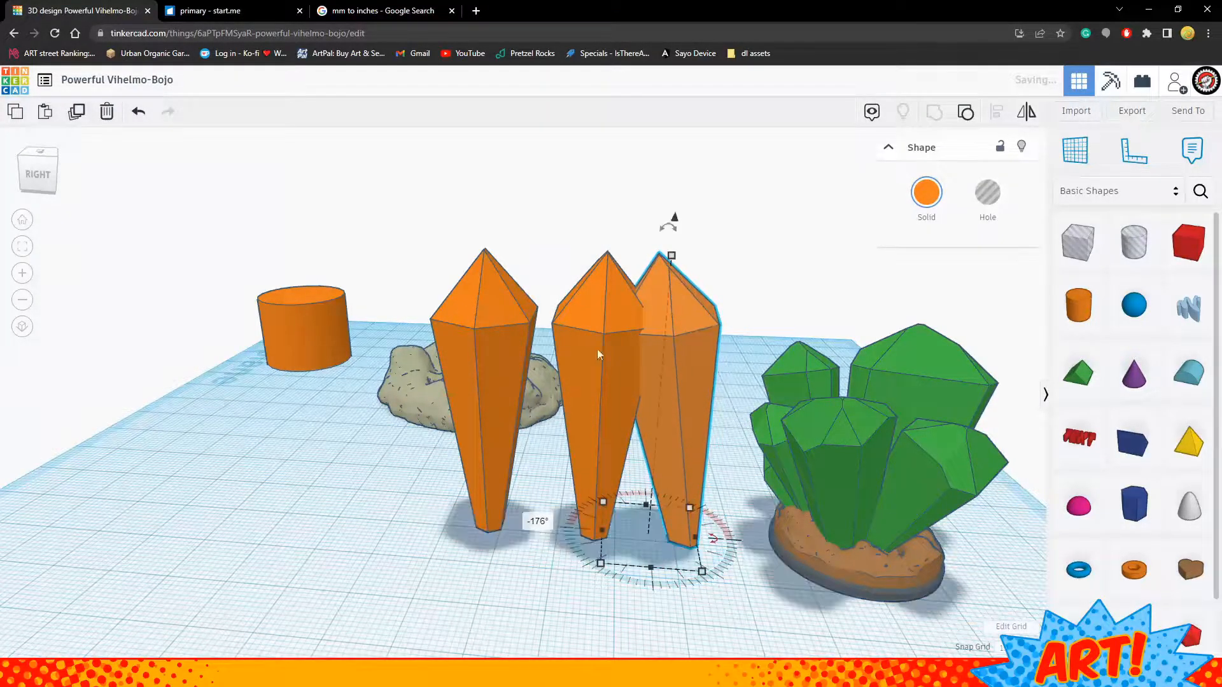
left_click_drag(669, 231, 723, 240)
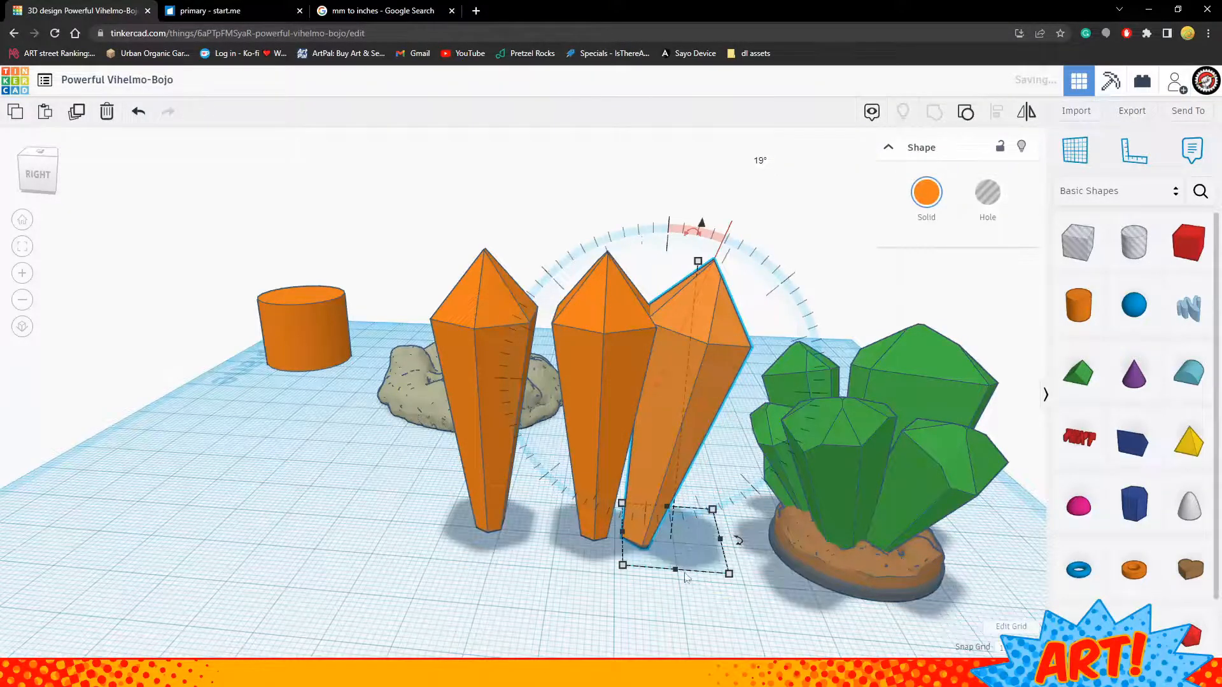
Shrink the tilted crystal to a footprint of about 12.5 by 14.5 mm and tuck it against the neighbouring tall crystal
left_click_drag(714, 513, 642, 522)
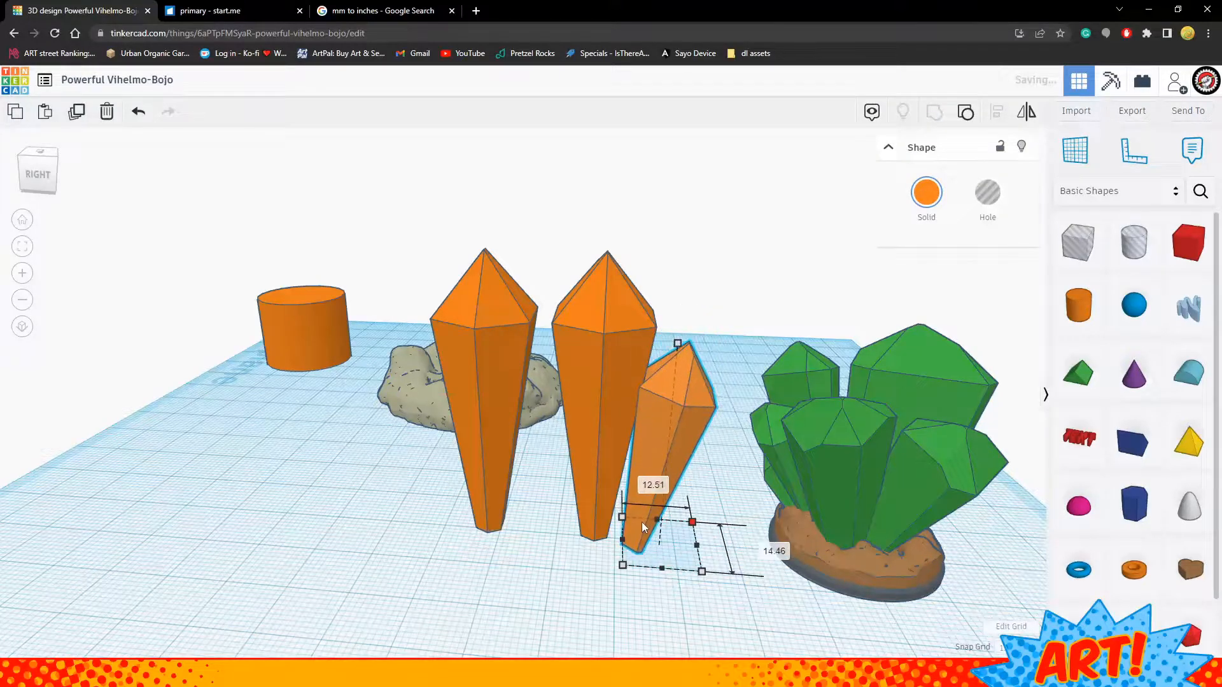
left_click_drag(666, 457, 632, 448)
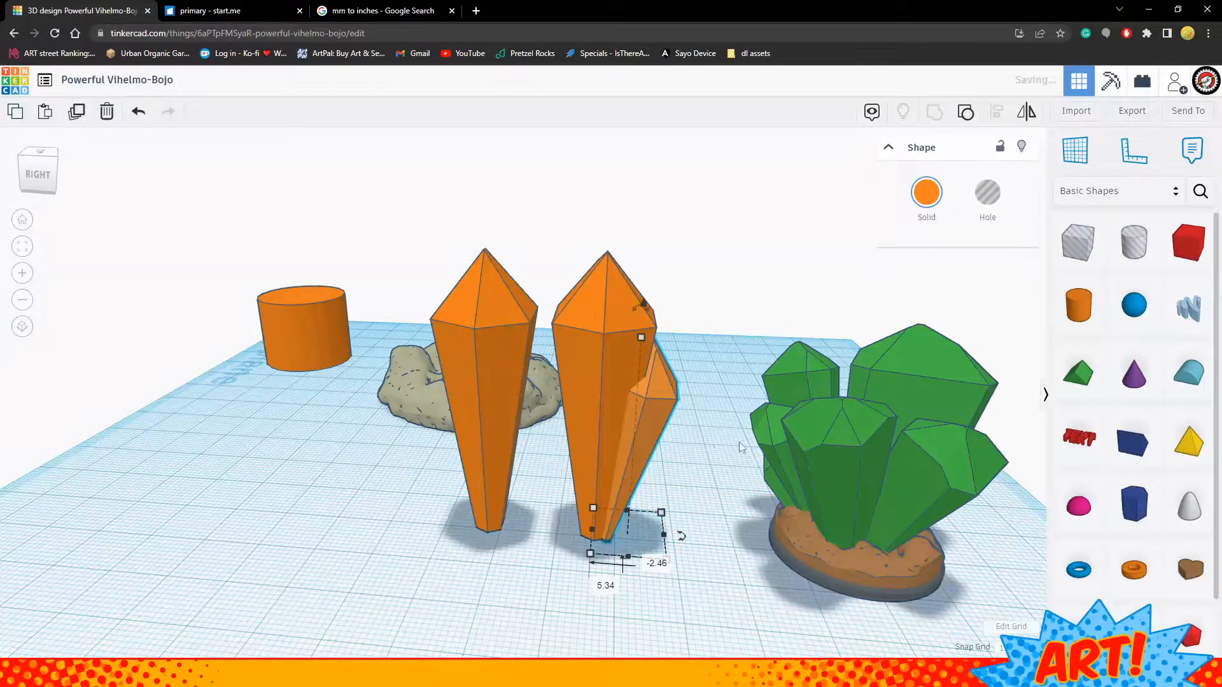
right_click_drag(632, 448, 570, 418)
mouse_move(571, 418)
left_mouse_down()
mouse_move(541, 415)
mouse_move(563, 417)
left_mouse_up()
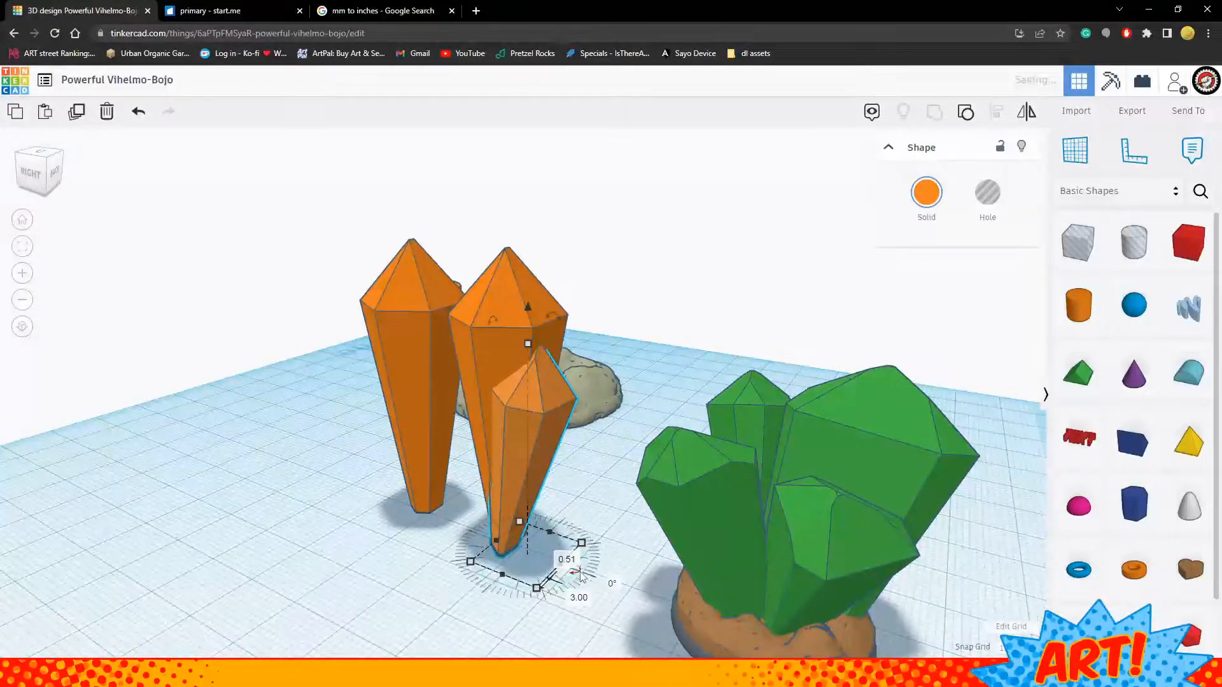
Rotate the small tilted crystal 45° around its vertical axis and nudge it into the tall crystal
left_click_drag(579, 575, 540, 592)
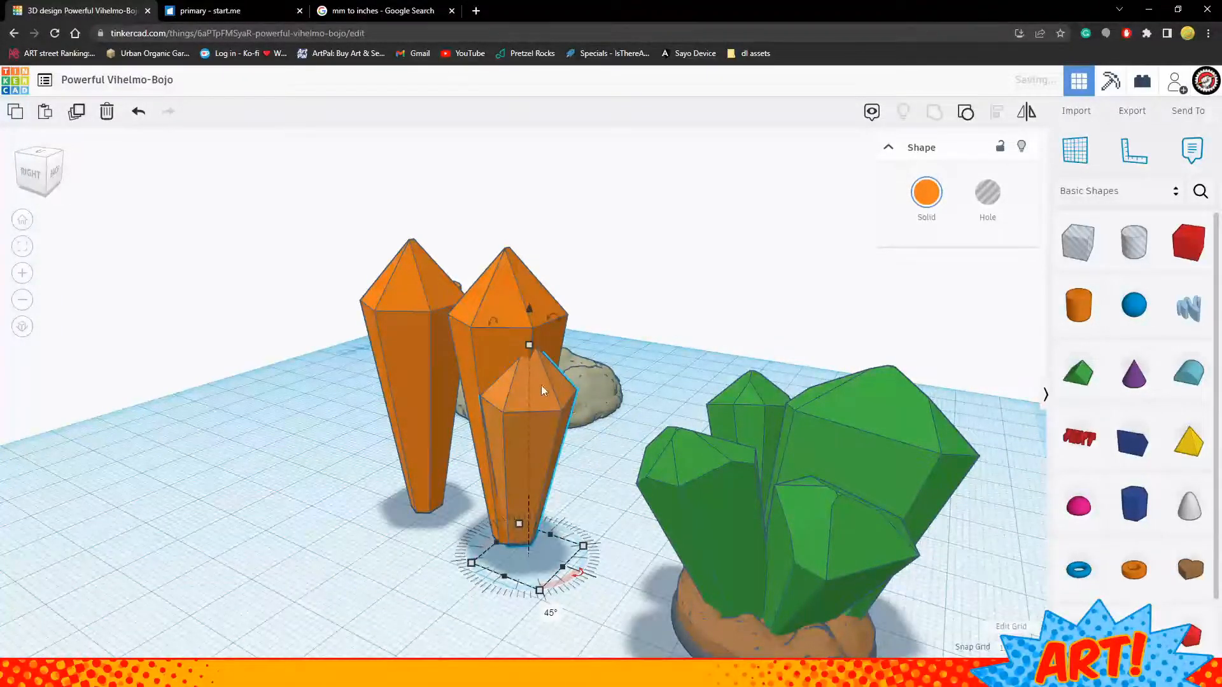
left_click_drag(542, 386, 528, 385)
right_click_drag(601, 467, 622, 579)
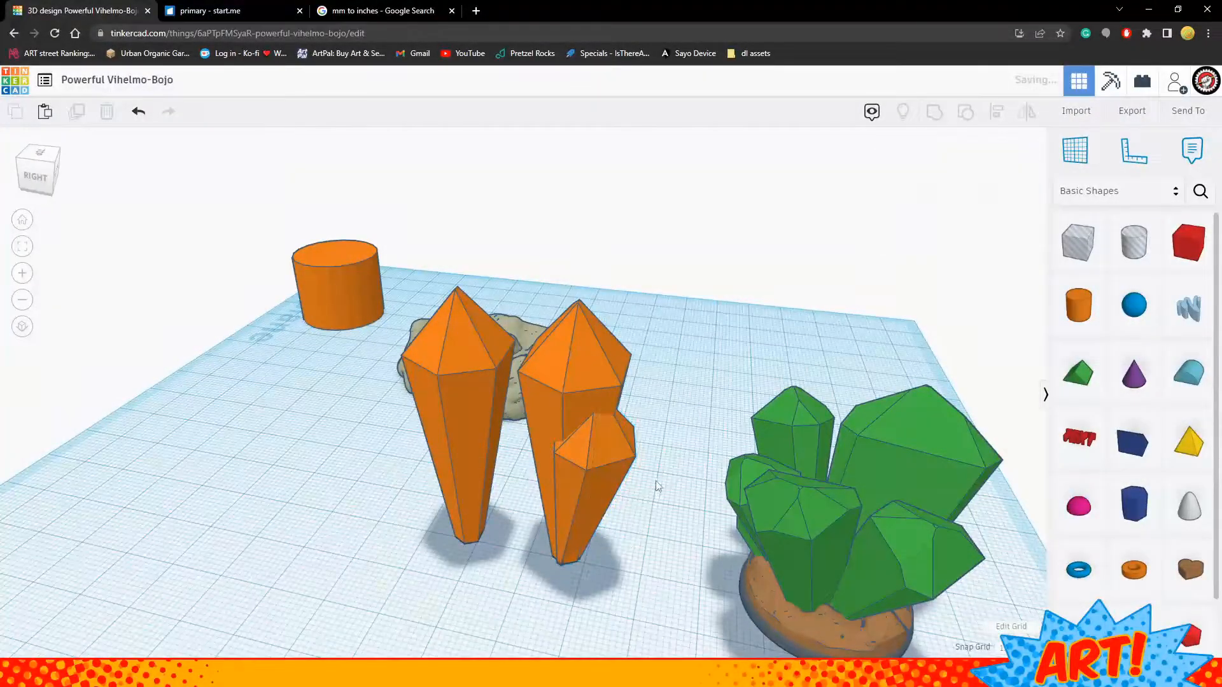
Group the small tilted crystal with the tall crystal it leans against
left_click_drag(543, 551, 544, 552)
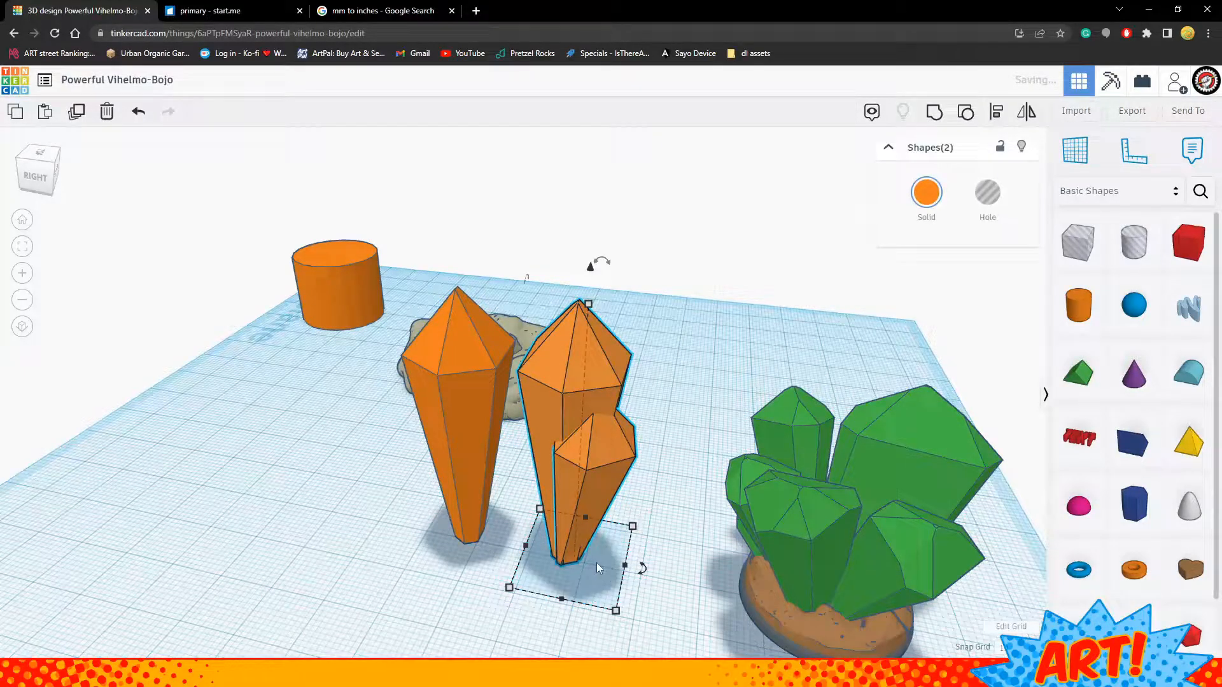
key("ctrl+g")
left_click(663, 576)
Make three duplicates of the standalone tall crystal and spread them in a row on its free side
right_click_drag(665, 576, 912, 425)
right_click_drag(767, 487, 776, 404)
right_click_drag(507, 467, 518, 436)
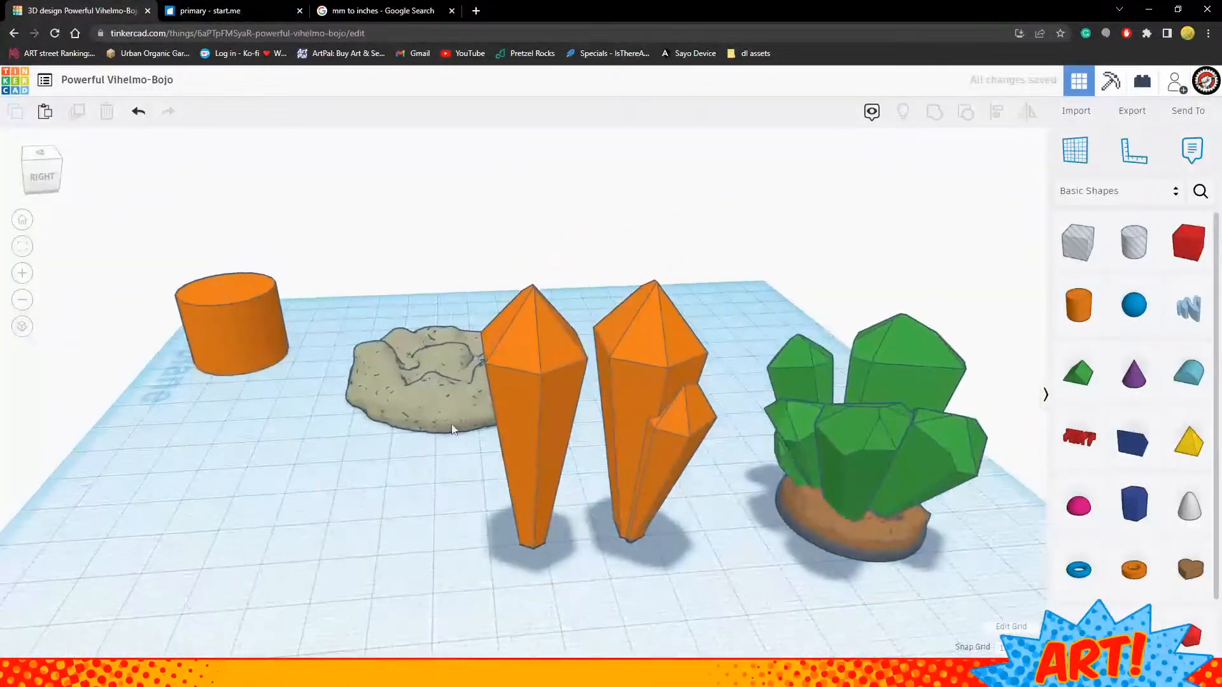
left_click(518, 436)
key("ctrl+d")
key("ctrl+d")
key("ctrl+d")
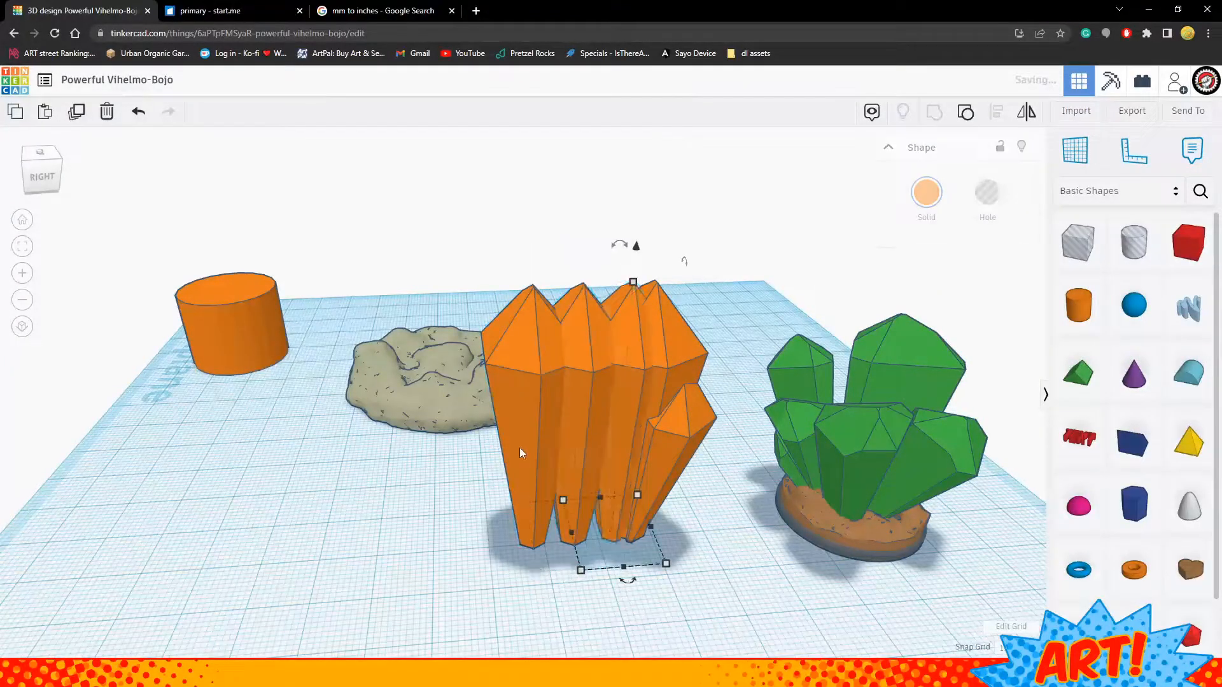
left_click_drag(707, 356, 364, 383)
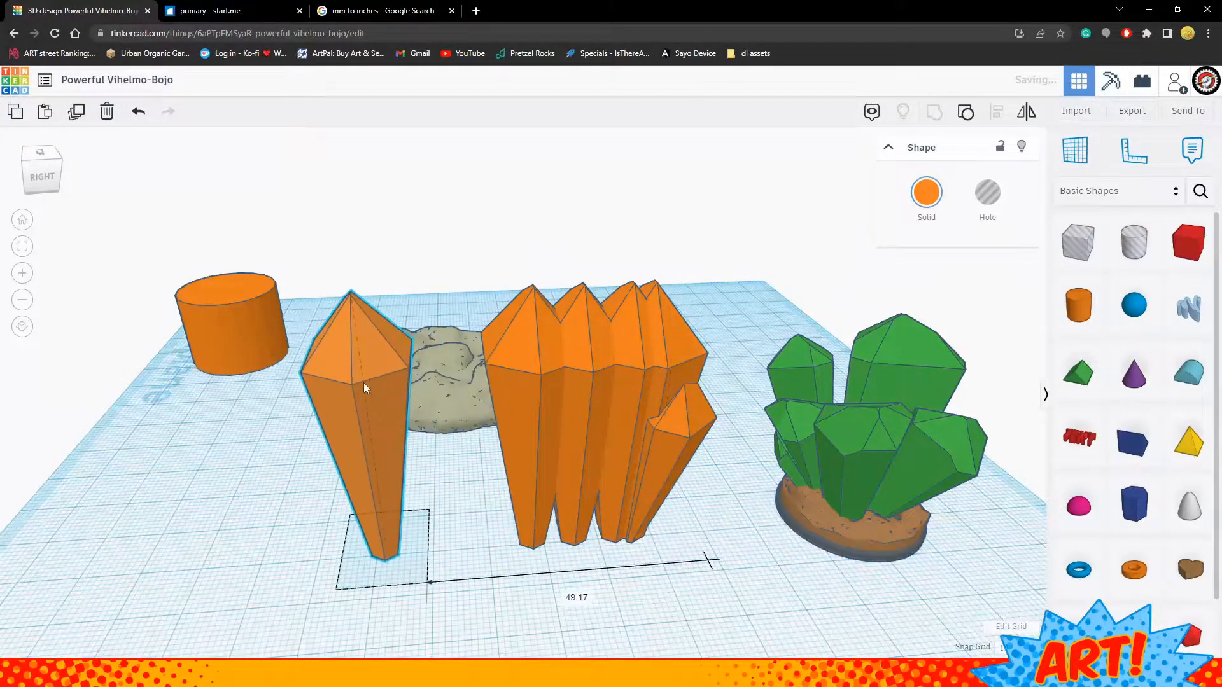
left_click_drag(589, 366, 257, 375)
left_click_drag(561, 371, 176, 348)
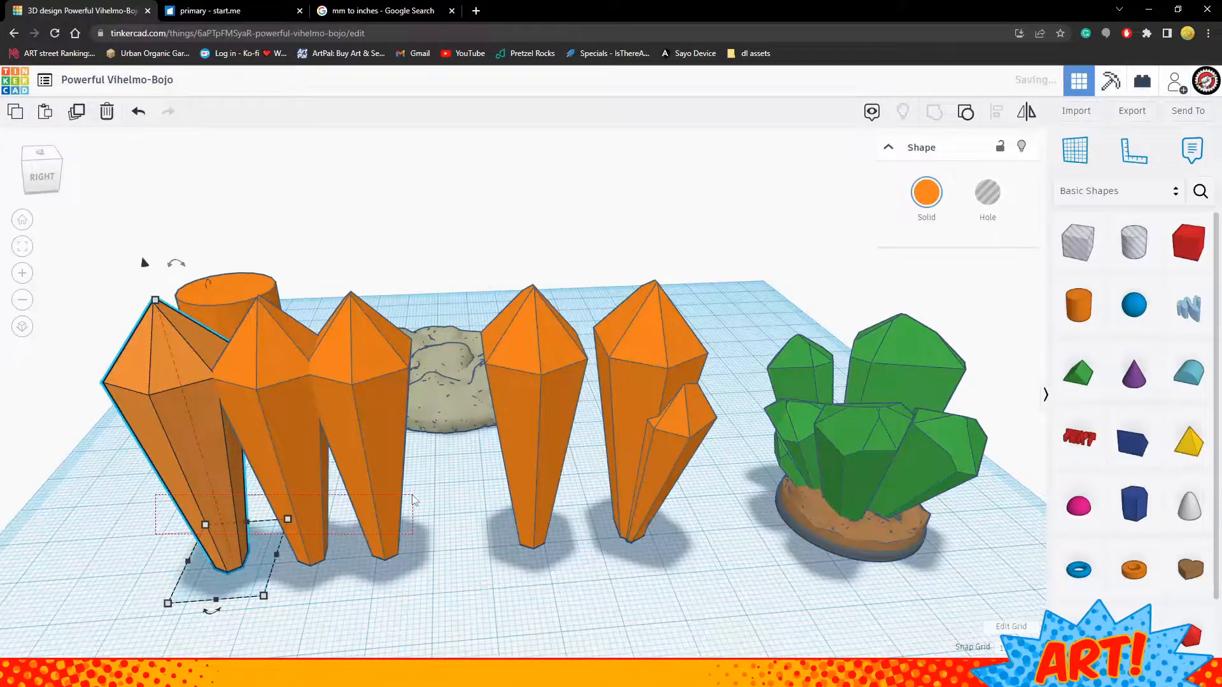
Reduce the height of the three crystal copies, making the middle one about 32 mm tall
left_click_drag(412, 500, 413, 501)
left_click_drag(248, 261, 286, 401)
key("ctrl+z")
left_click(269, 363)
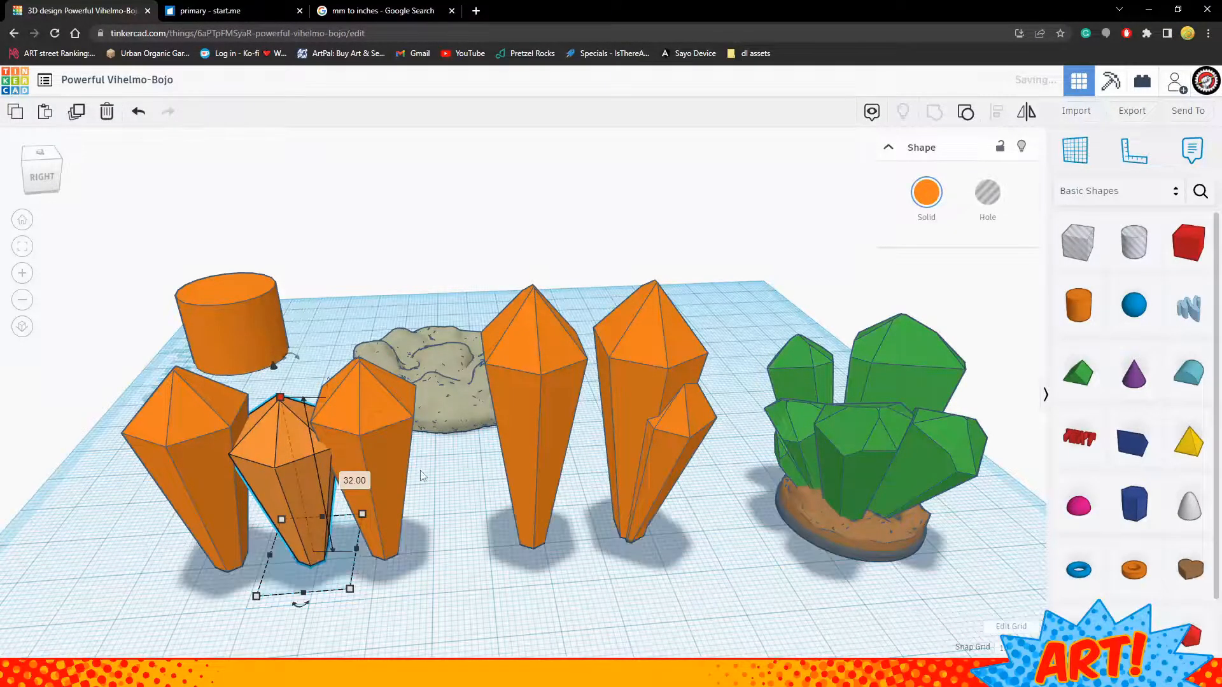
Widen the shortened copy nearest the standalone tall crystal to about 19 mm
left_click(396, 442)
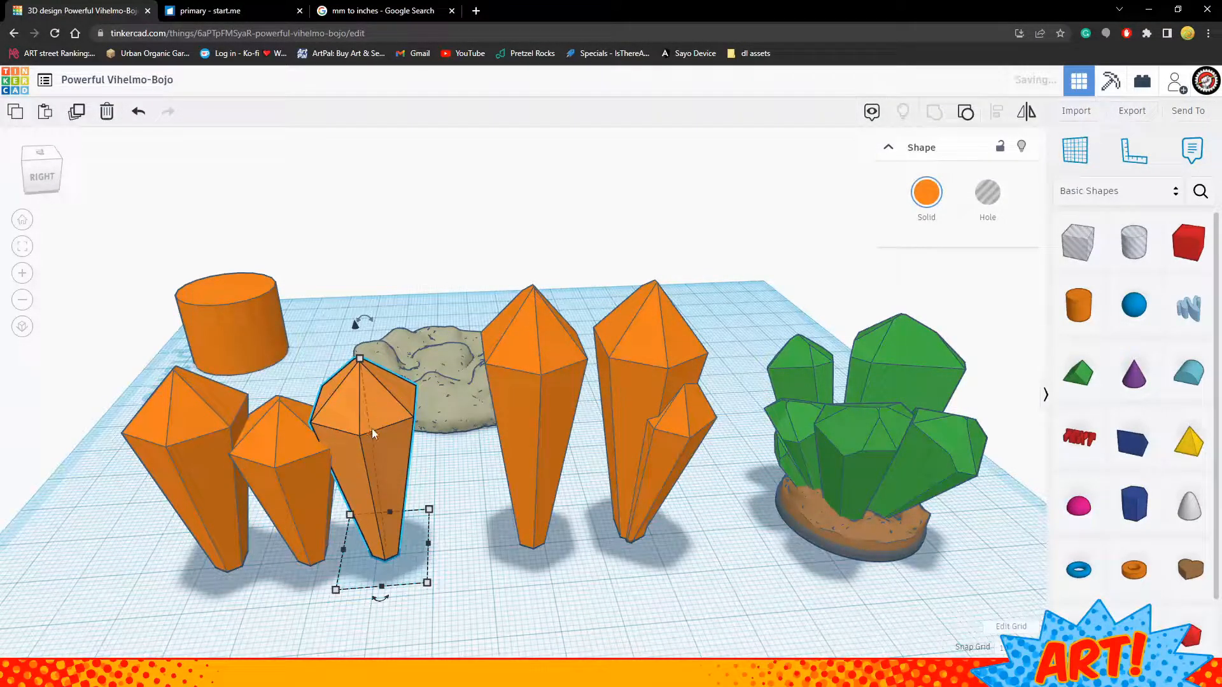
left_click_drag(430, 543, 454, 548)
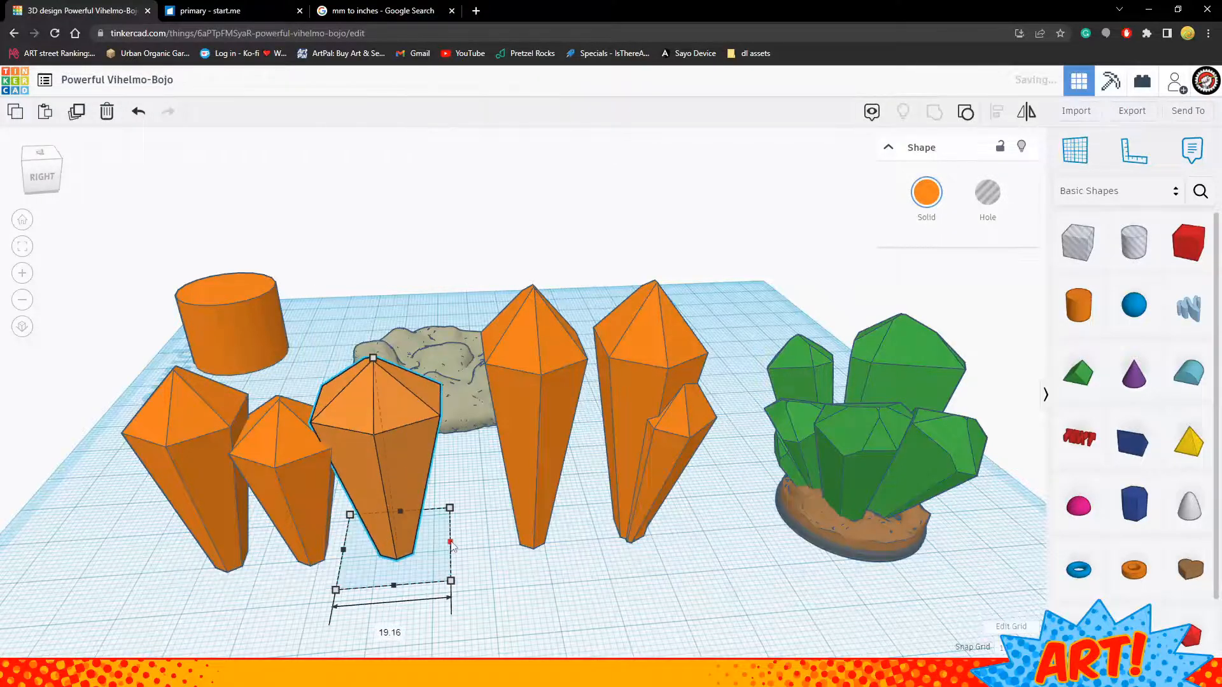
left_click(513, 580)
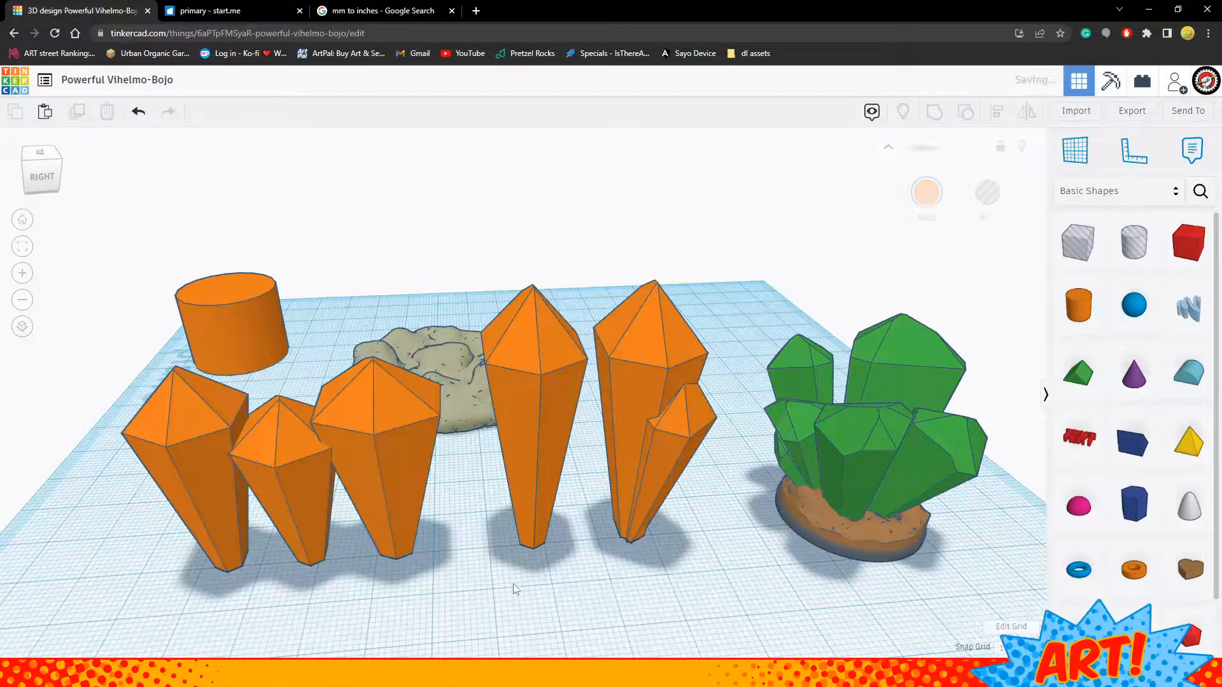
Widen the standalone tall crystal to about 22.4 mm
left_click(526, 430)
left_click_drag(491, 537, 451, 540)
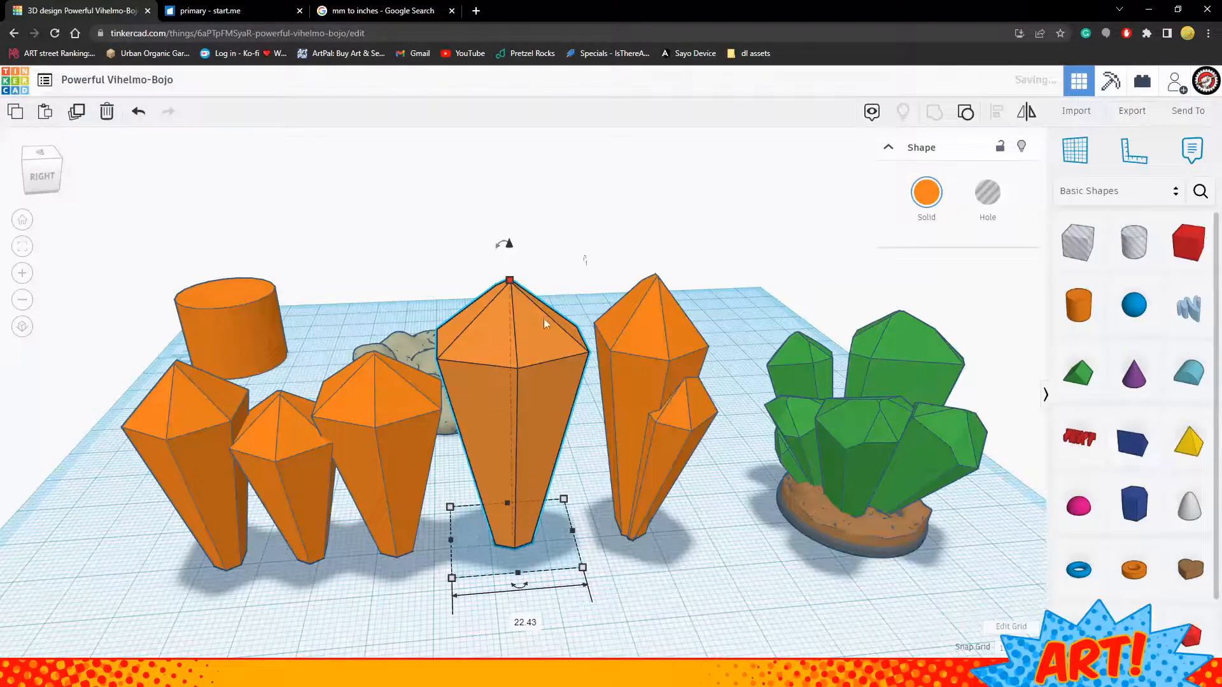
left_click(687, 576)
right_click_drag(687, 576, 575, 250)
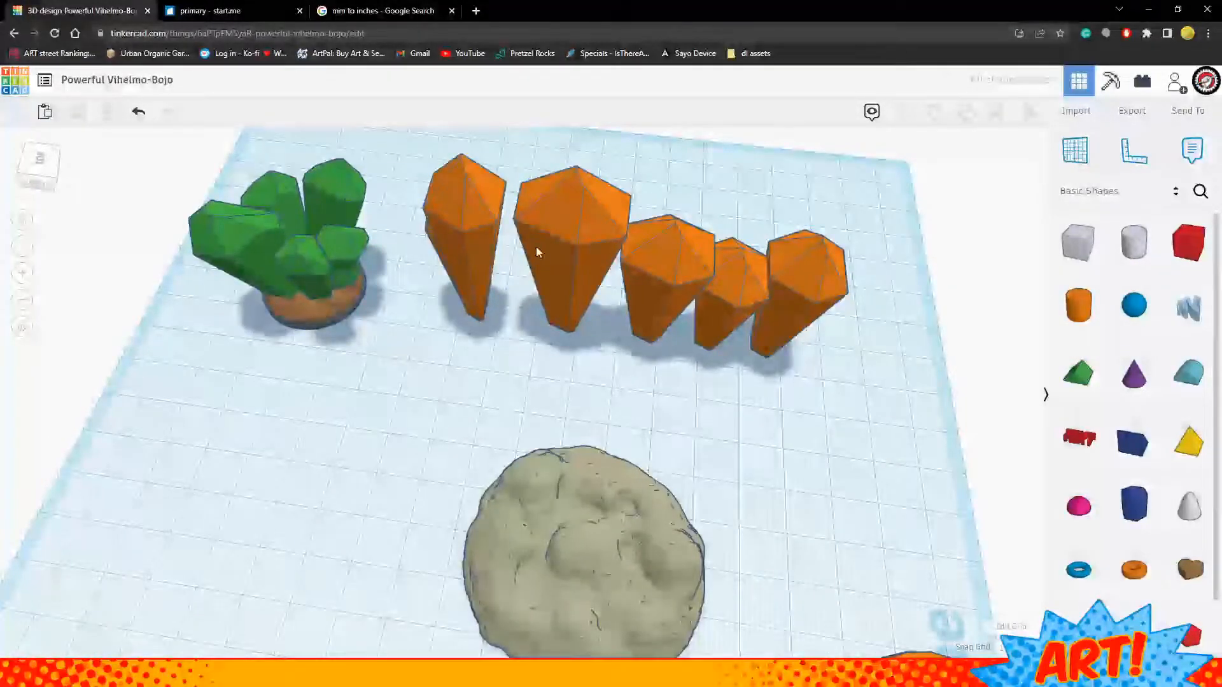
right_click_drag(461, 224, 888, 294)
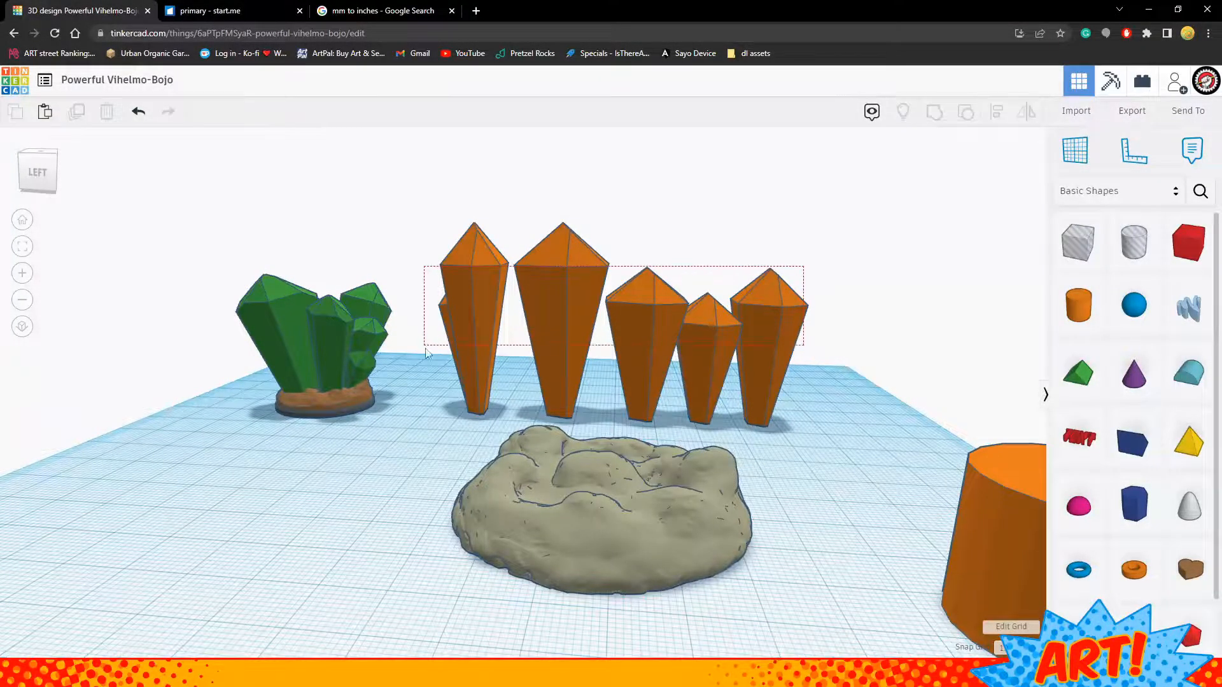
left_click_drag(426, 351, 425, 347)
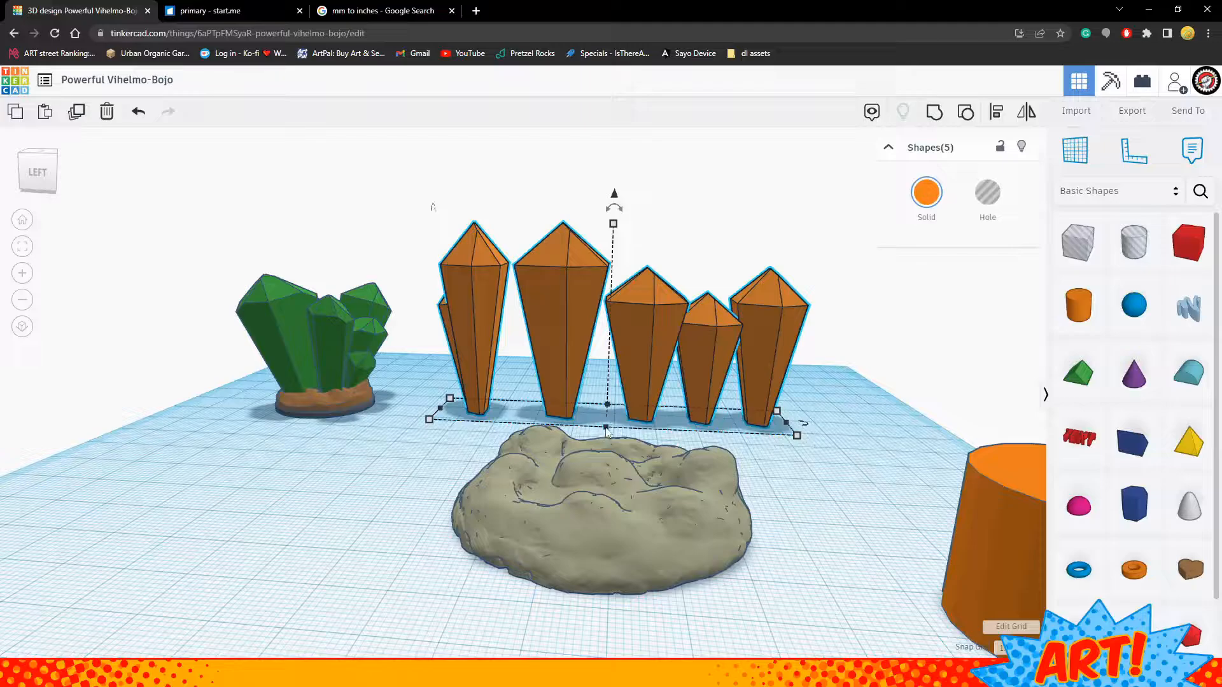
left_click(701, 465)
Move the widened tall crystal onto the edge of the rock base, tilt it outward and sink it into the rock
right_click_drag(701, 465, 504, 535)
left_click_drag(442, 359, 751, 390)
left_click_drag(769, 220, 808, 252)
mouse_move(771, 325)
left_mouse_down()
mouse_move(763, 343)
mouse_move(793, 330)
left_mouse_up()
left_click_drag(803, 243, 775, 363)
left_click_drag(758, 445, 753, 407)
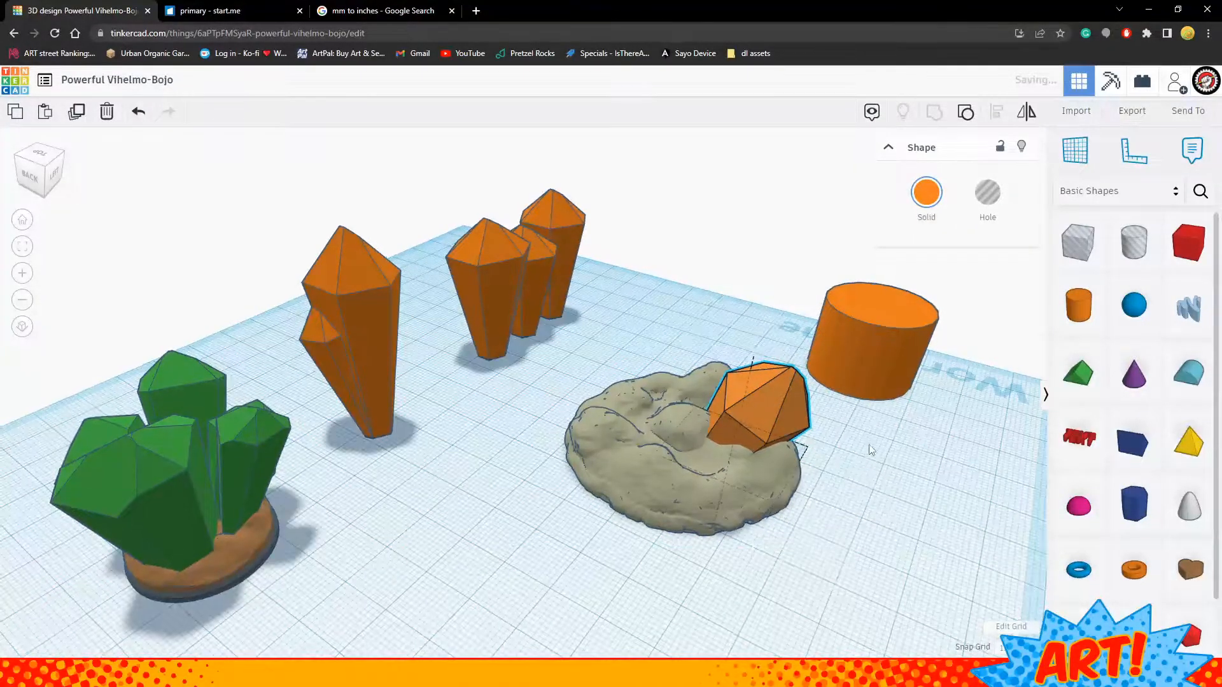
Turn the tilted crystal on the rock base around its vertical axis
right_click_drag(752, 406, 155, 354)
right_click_drag(503, 463, 718, 539)
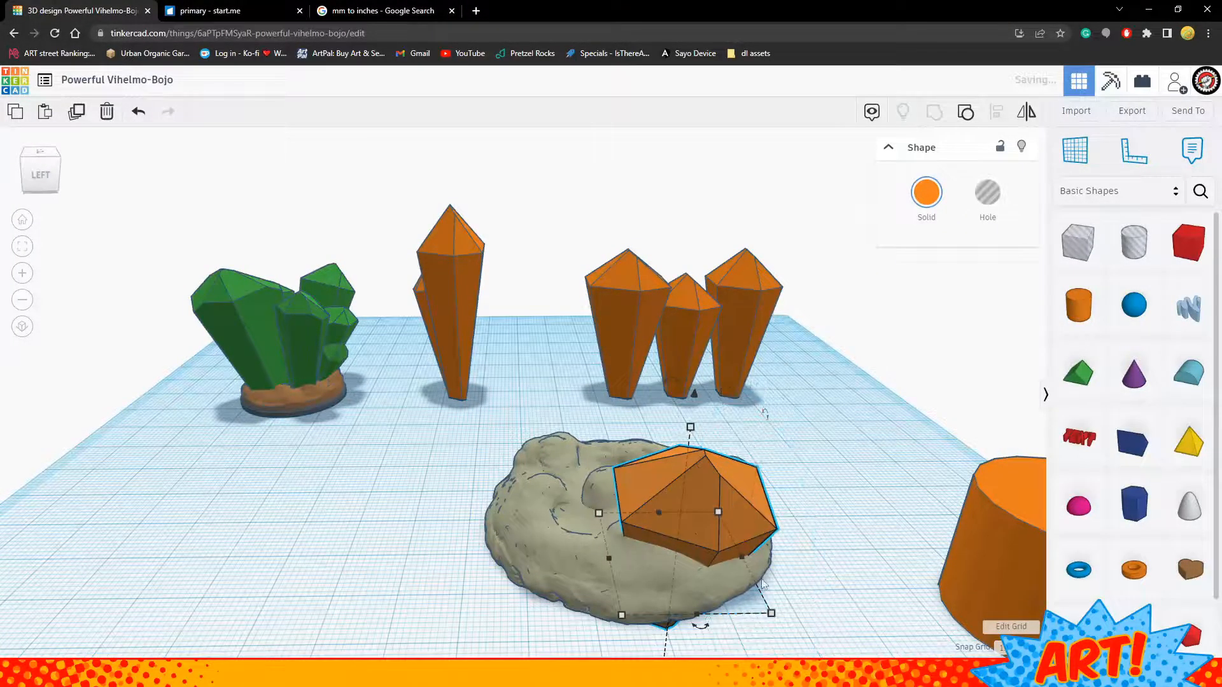
left_click_drag(701, 629, 852, 469)
Move the grouped crystal pair onto the rock base beside the first crystal and tilt it
right_click_drag(852, 470, 668, 413)
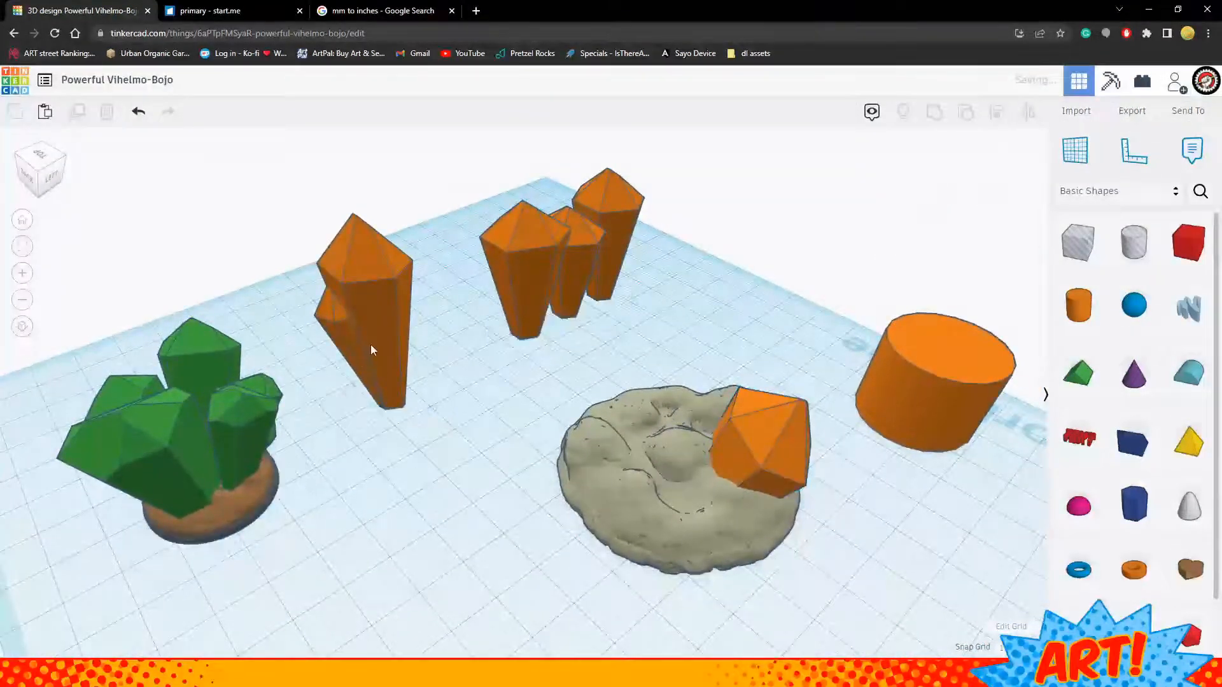
left_click_drag(371, 345, 686, 445)
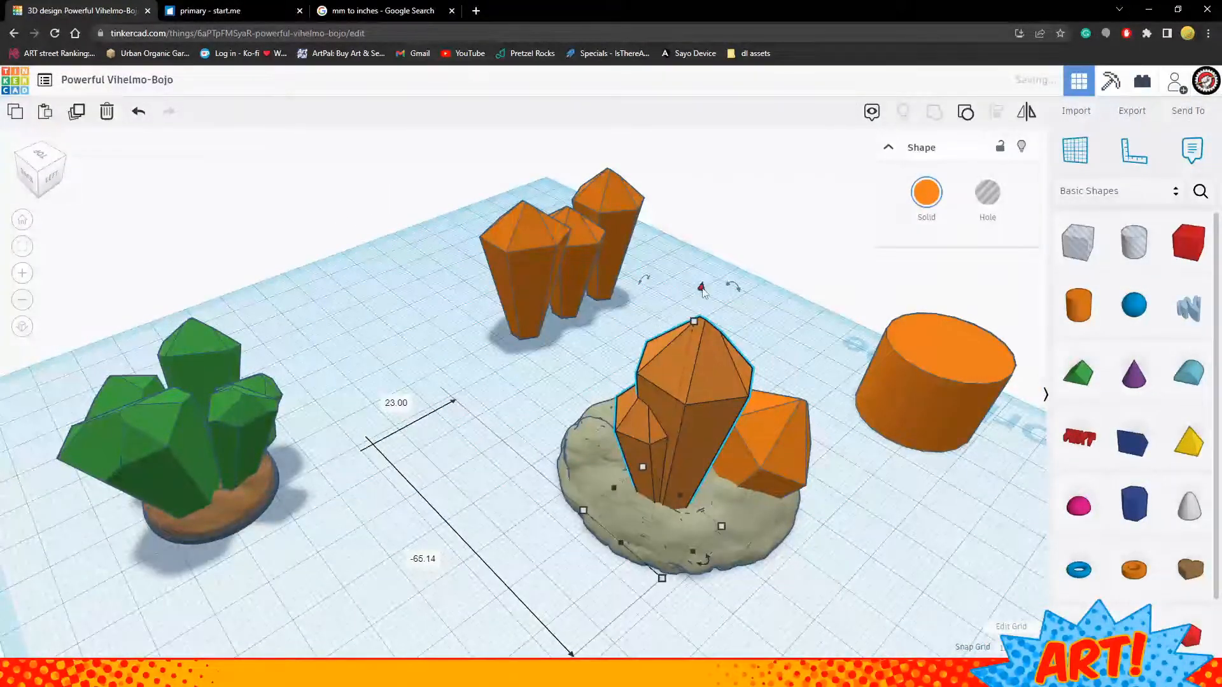
left_click_drag(746, 296, 696, 514)
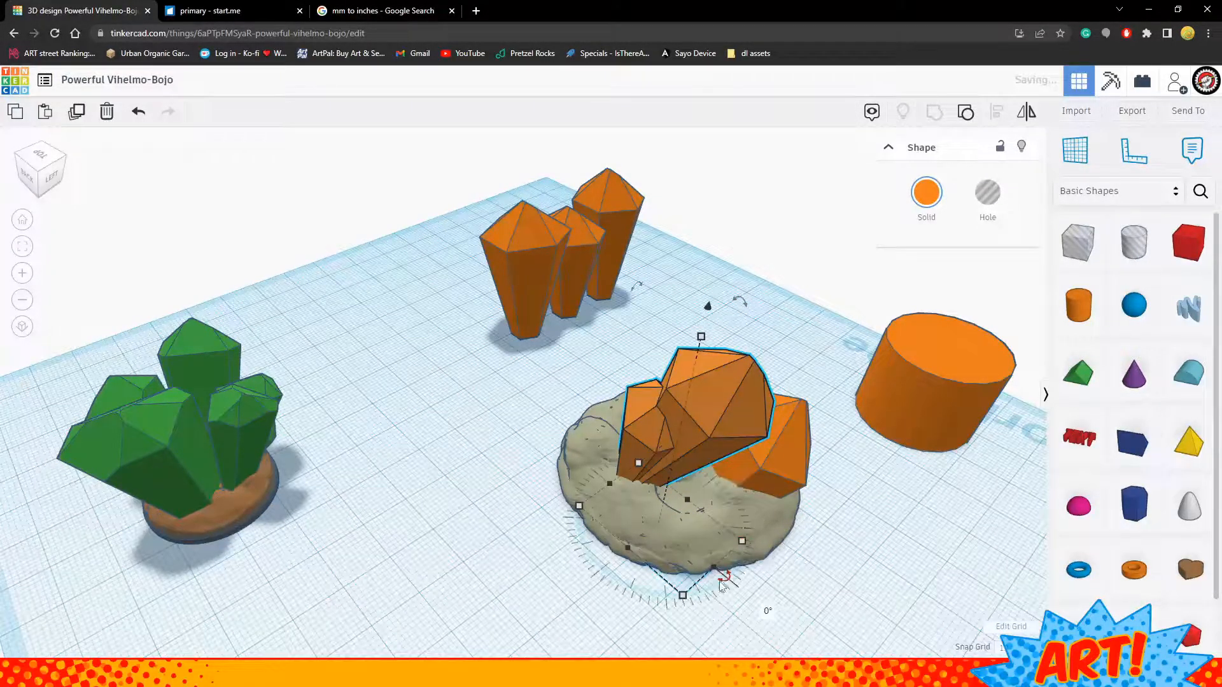
Turn the crystal pair so it leans over the rock's edge and lower it into the rock base
left_click_drag(724, 576, 721, 464)
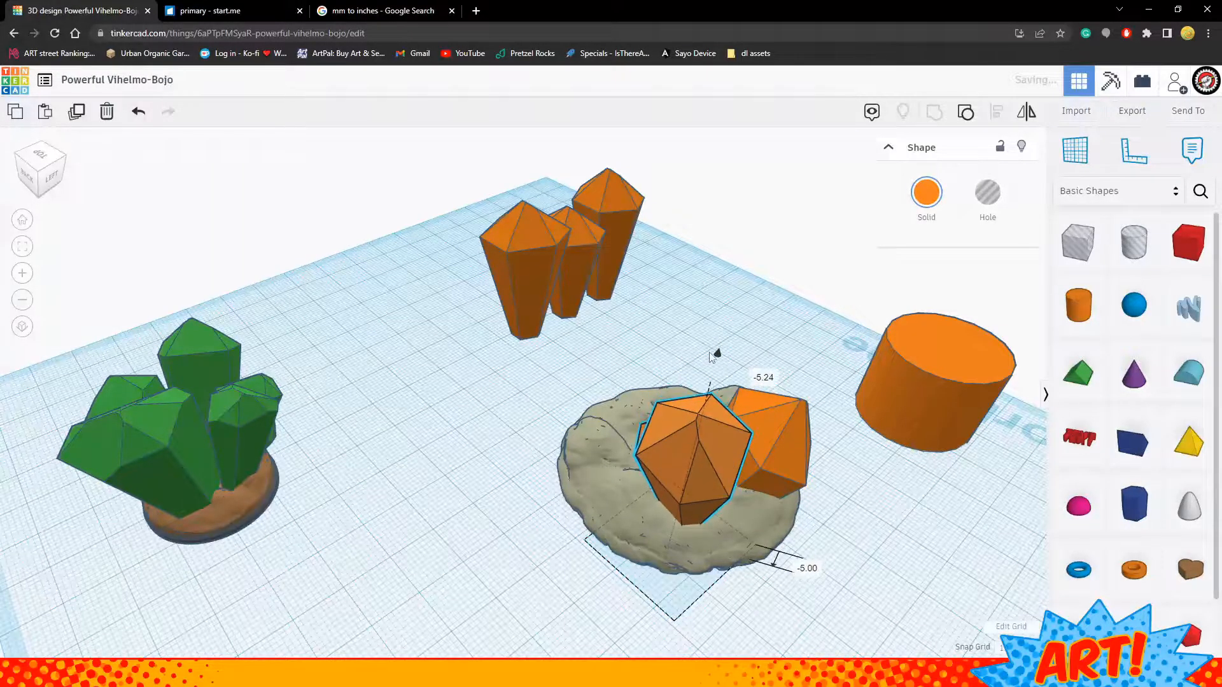
right_click_drag(713, 353, 487, 256)
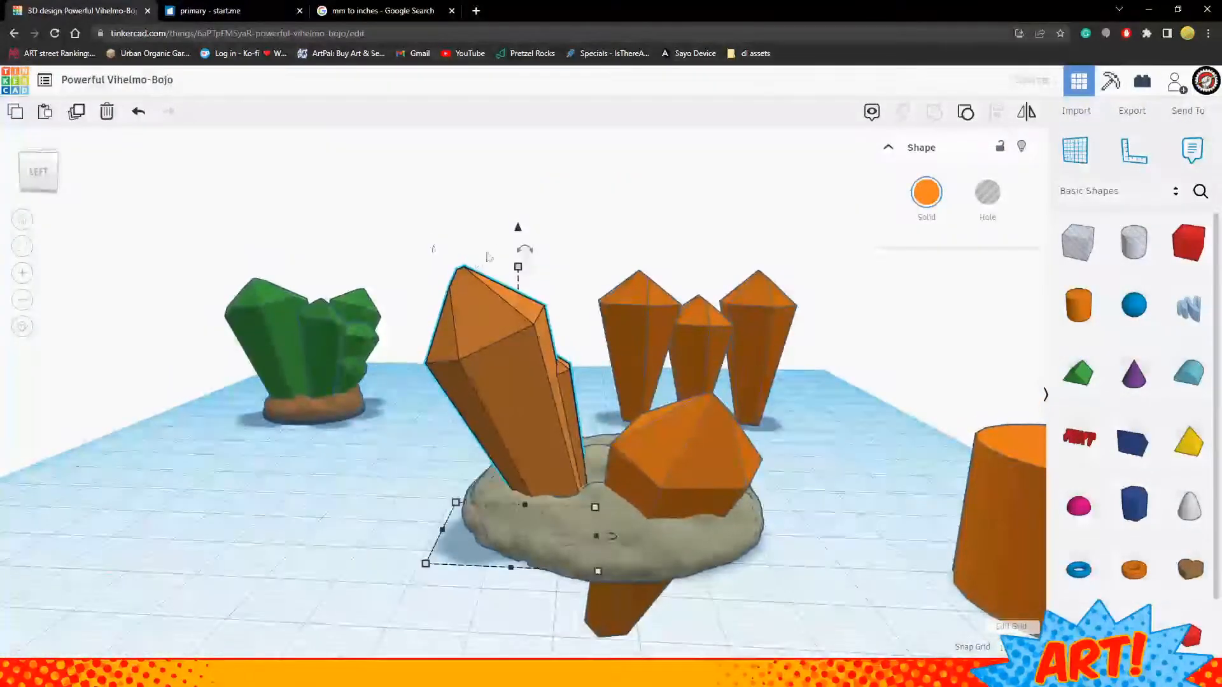
left_click_drag(515, 231, 548, 309)
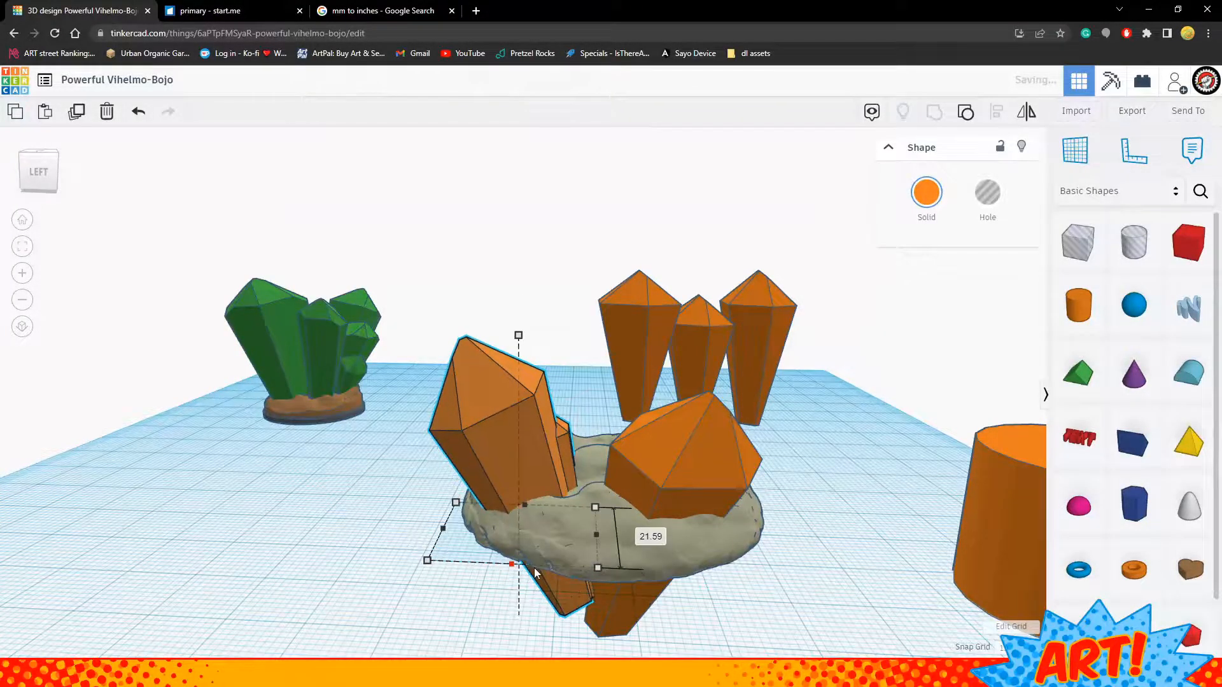
Enlarge the crystal pair proportionally to a footprint of about 29.5 by 33.6 mm
right_click_drag(379, 613, 704, 486)
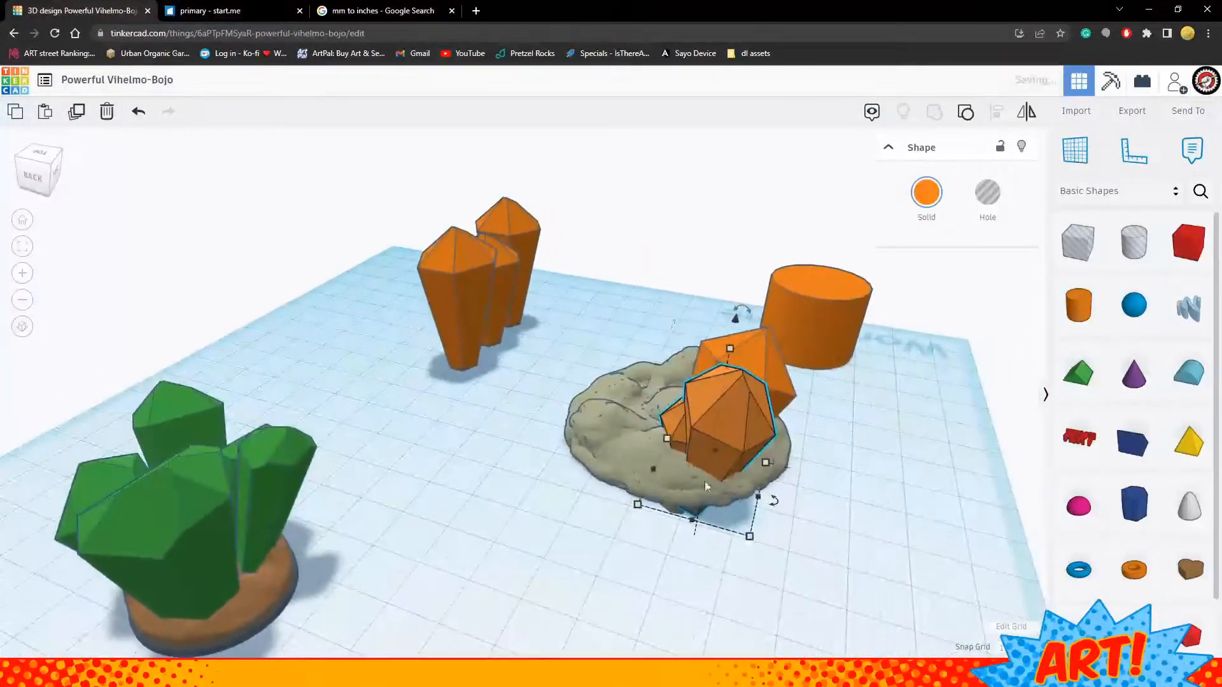
left_click_drag(637, 507, 587, 529, "shift")
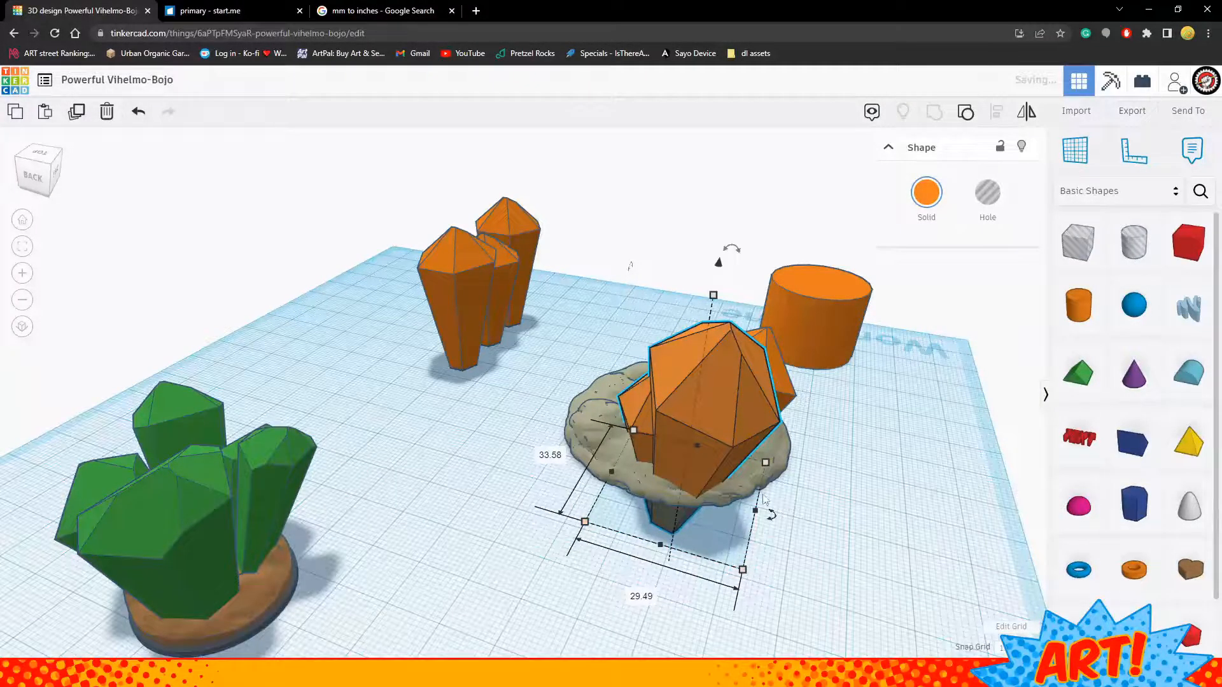
mouse_move(735, 253)
left_mouse_down()
mouse_move(782, 273)
mouse_move(737, 238)
left_mouse_up()
Shift the enlarged crystal pair about 3.5 mm and 3 mm along the workplane to reposition it on the rock base
right_click_drag(706, 299, 480, 465)
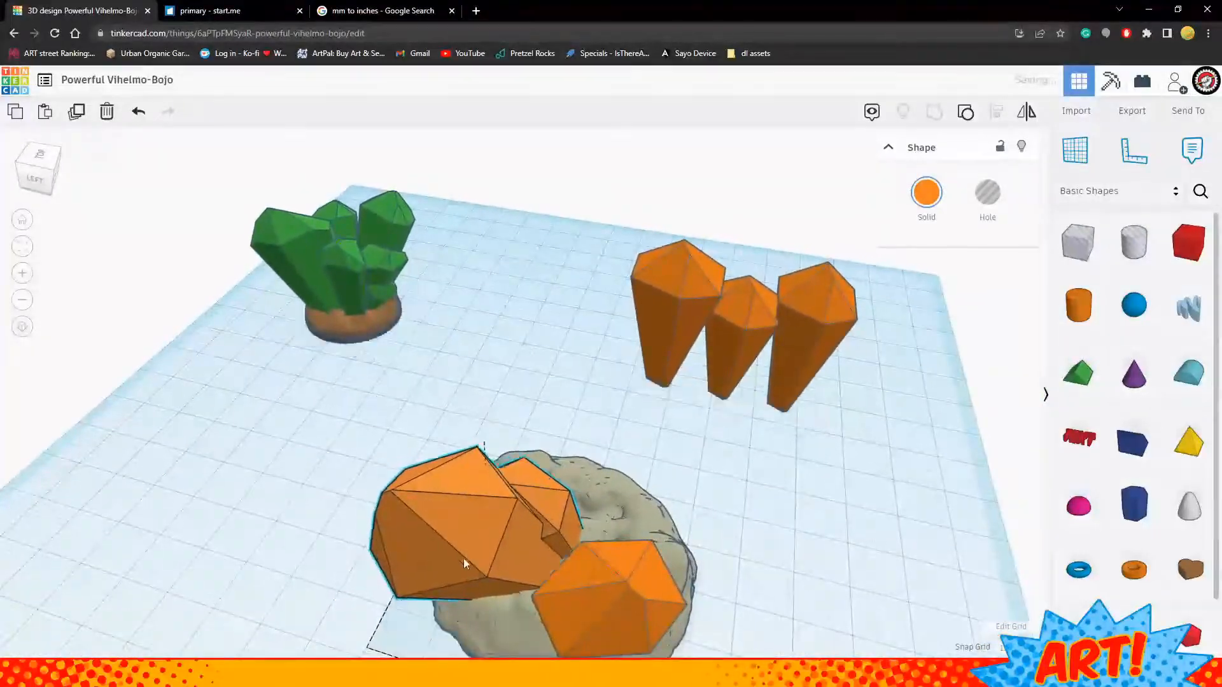
left_click_drag(464, 559, 469, 564)
right_click_drag(663, 637, 1108, 656)
right_click_drag(567, 431, 795, 541)
right_click_drag(299, 327, 450, 495)
right_click_drag(718, 403, 747, 385)
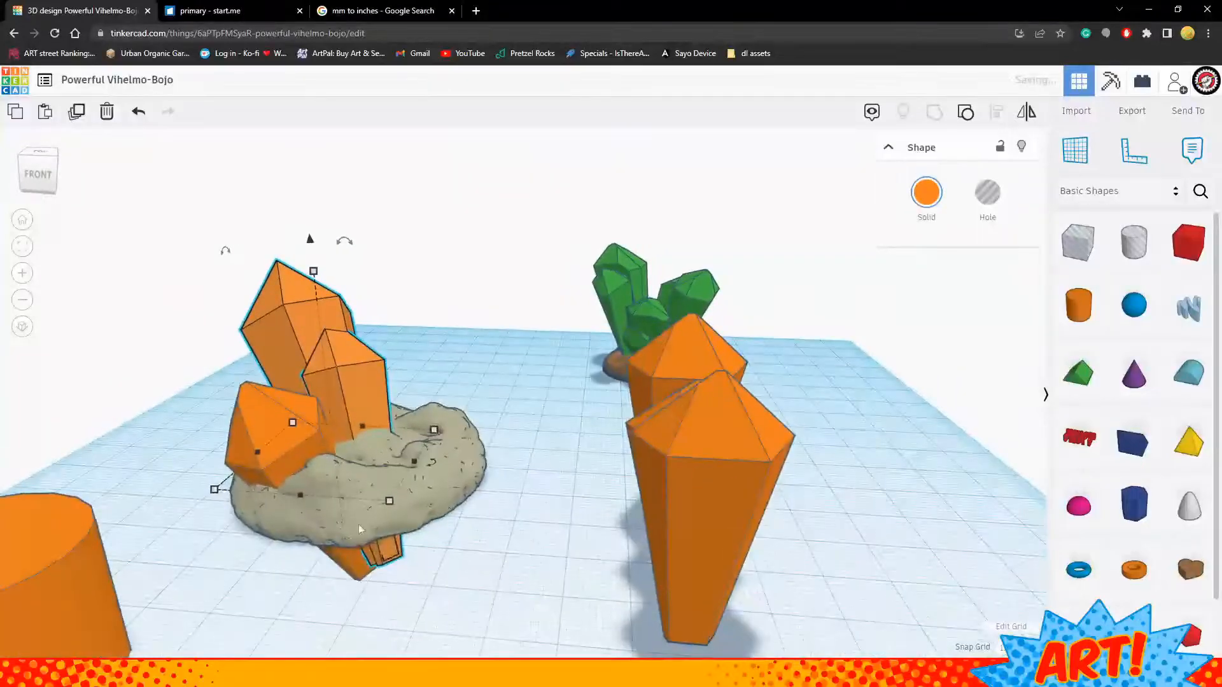
mouse_move(386, 541)
left_mouse_down()
mouse_move(499, 536)
mouse_move(382, 515)
mouse_move(372, 529)
left_mouse_up()
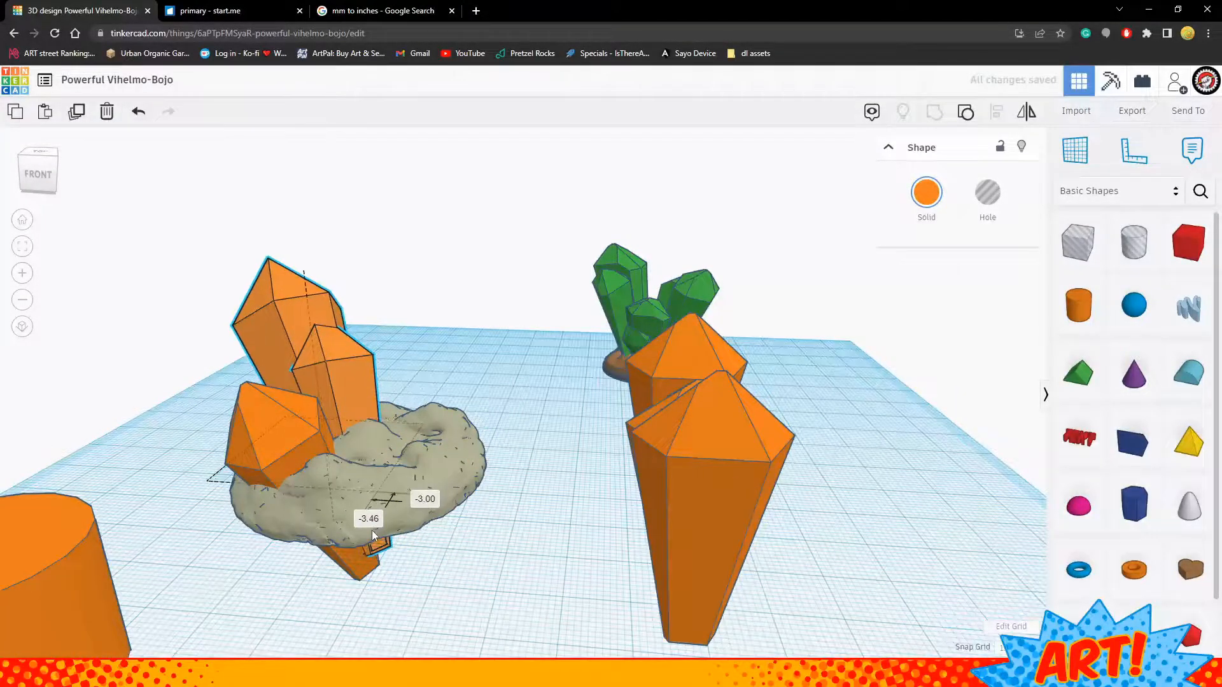
Move the widened short crystal from the row onto the rock base beside the crystal pair
right_click_drag(371, 529, 611, 571)
right_click_drag(532, 379, 580, 334)
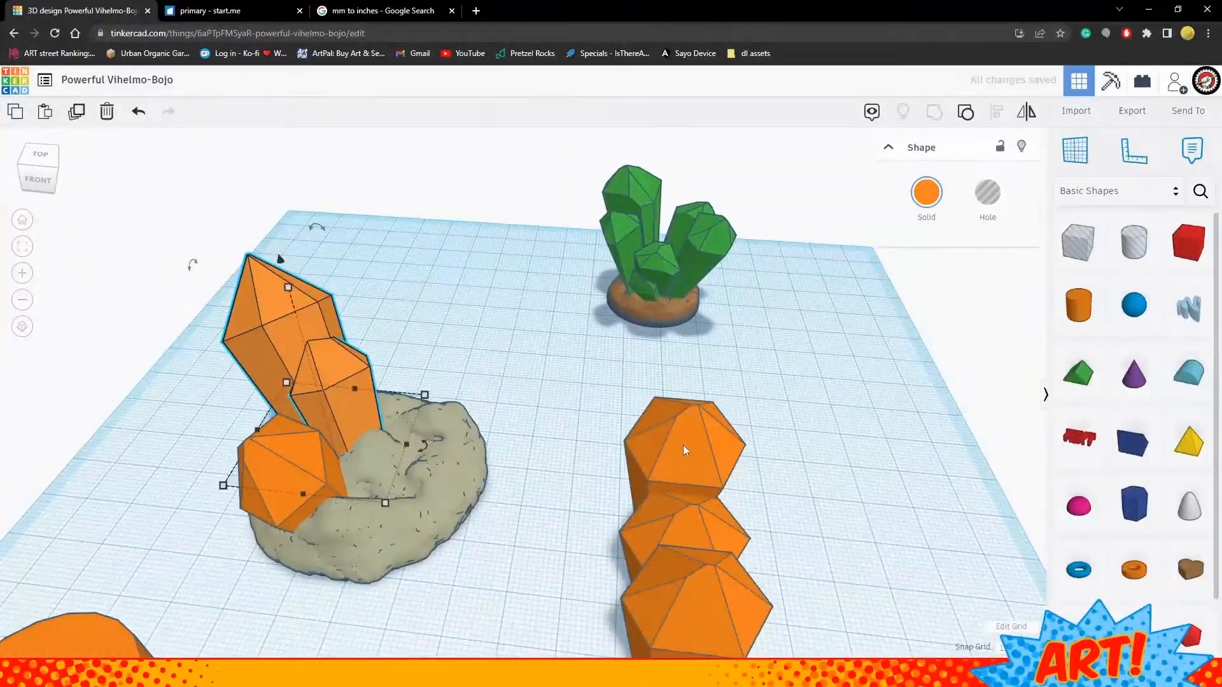
left_click_drag(684, 450, 428, 325)
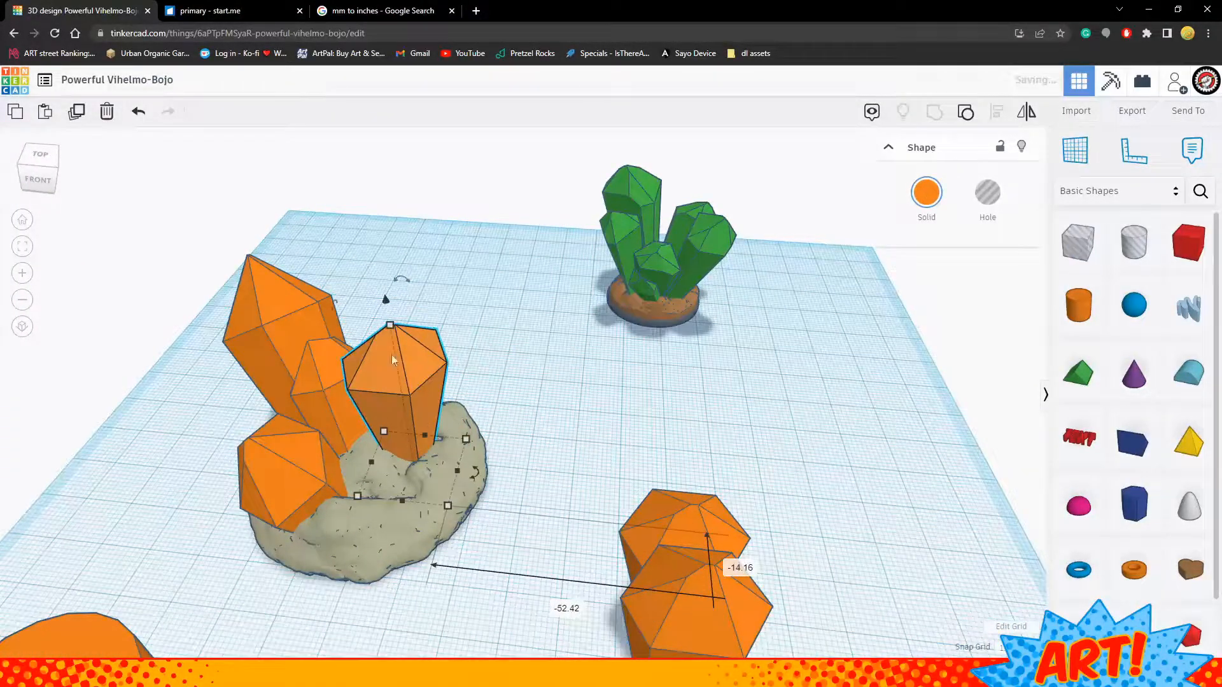
Tilt the short crystal beside the crystal pair outward and sink it into the rock base
left_click_drag(411, 282, 484, 381)
left_click_drag(491, 474, 511, 393)
left_click_drag(410, 401, 447, 319)
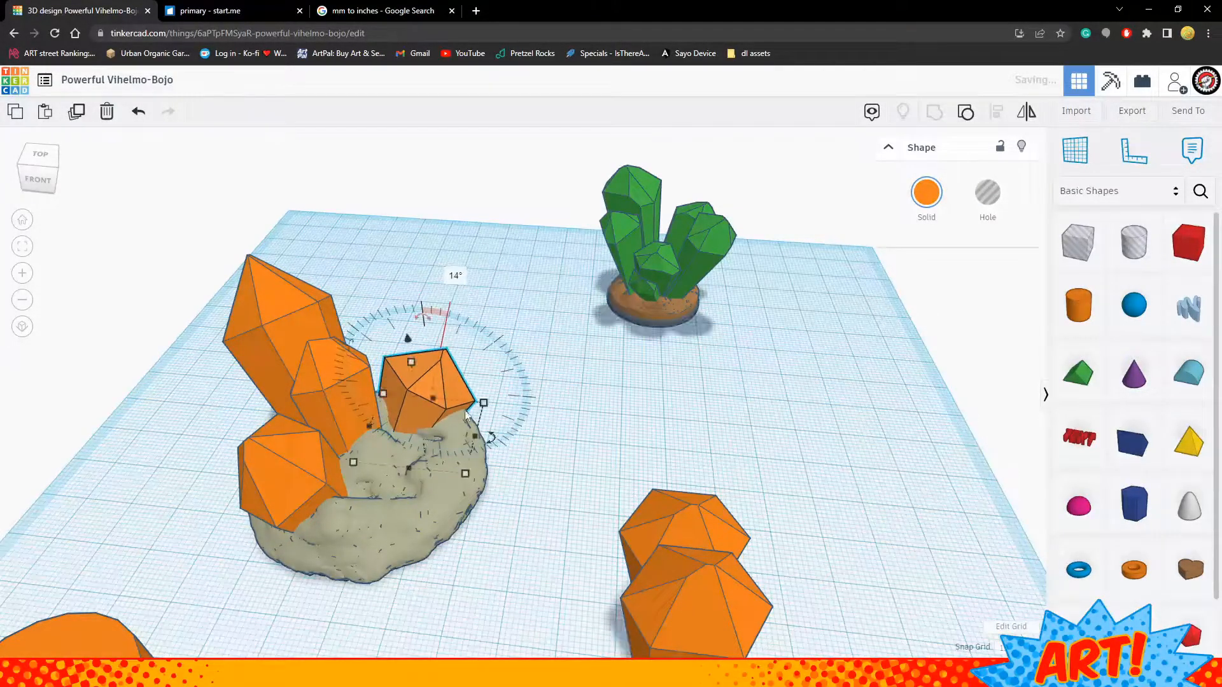
right_click_drag(595, 412, 358, 448)
left_click_drag(502, 399, 532, 327)
left_click_drag(526, 380, 509, 376)
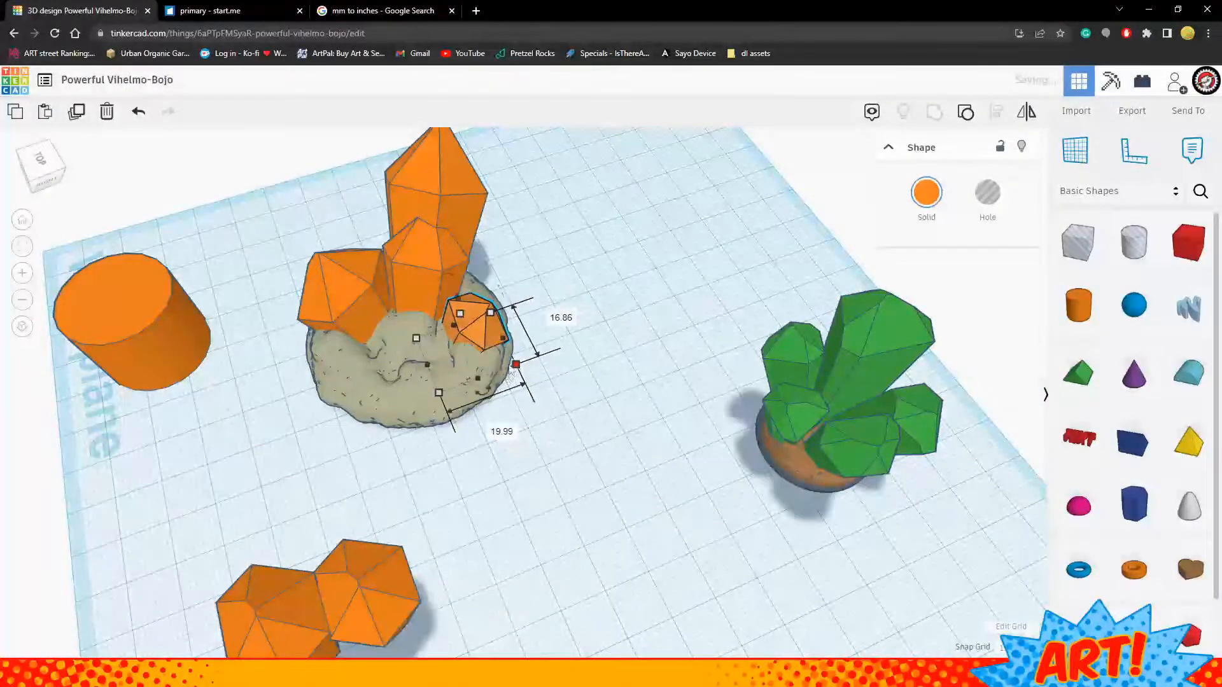
Raise the short crystal about 8 mm and rotate it by -22.5° on the rock base
left_click_drag(457, 295, 473, 267)
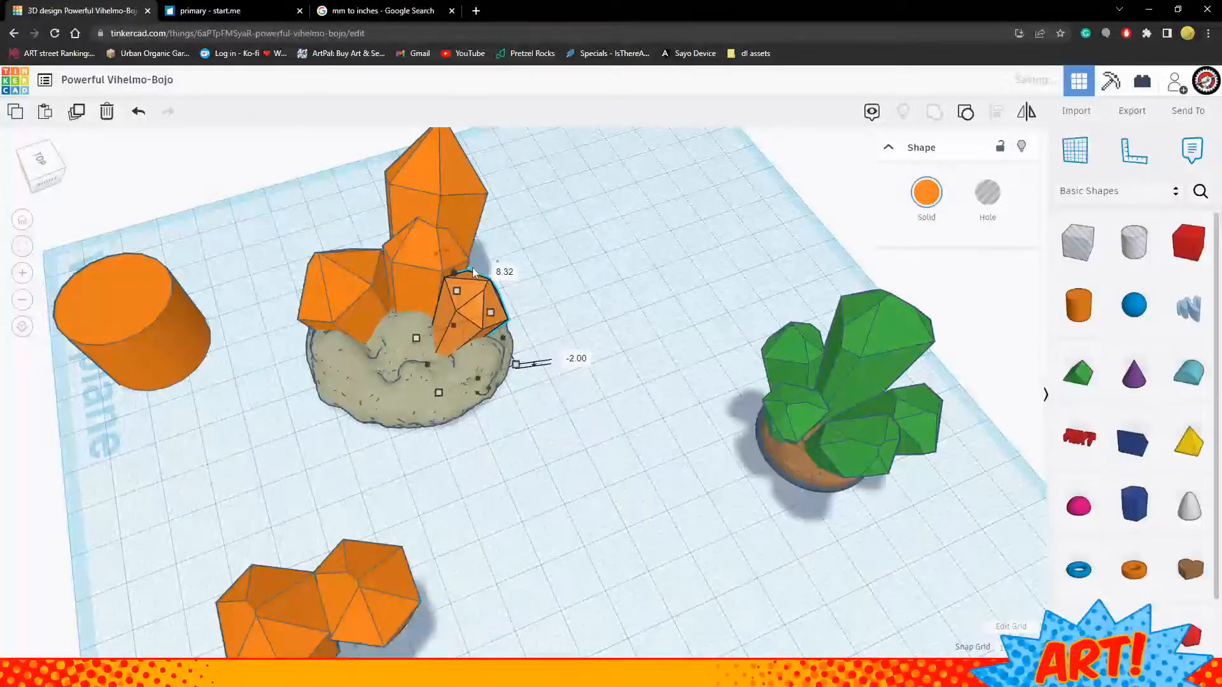
left_click_drag(488, 397, 479, 359)
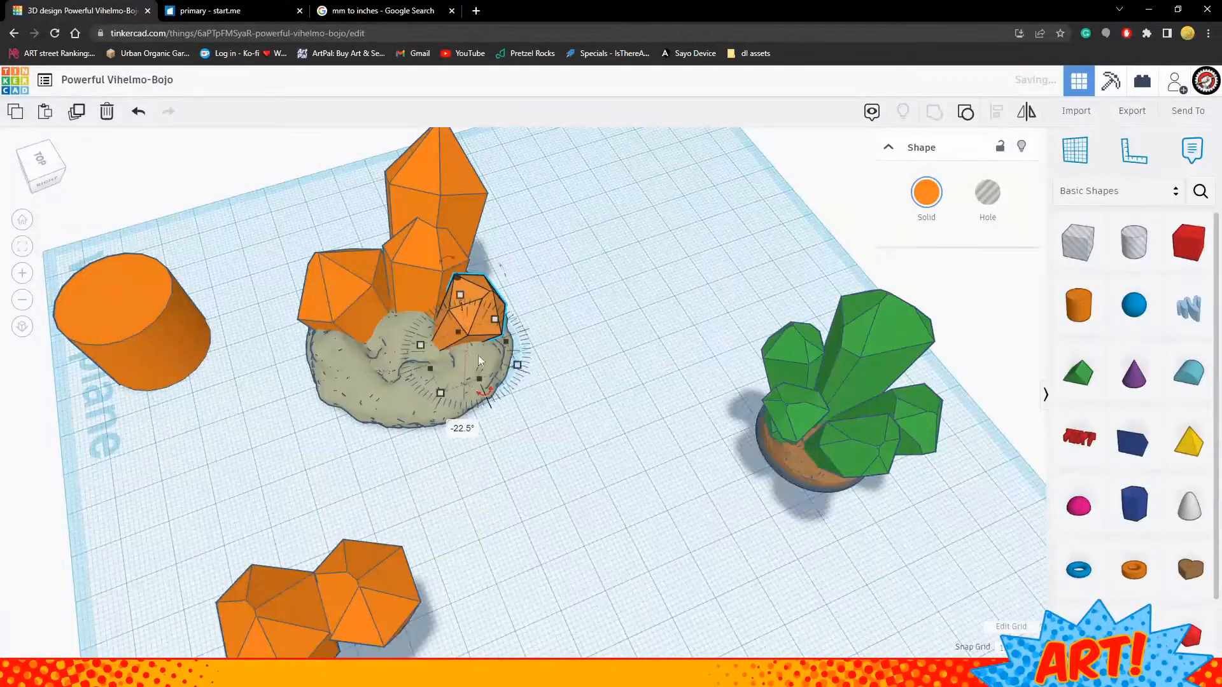
left_click_drag(474, 310, 476, 312)
Lift the short crystal slightly more and fine-tune its position near the rock's rear edge
right_click_drag(531, 327, 662, 271)
left_click_drag(411, 394, 405, 396)
right_click_drag(559, 409, 428, 402)
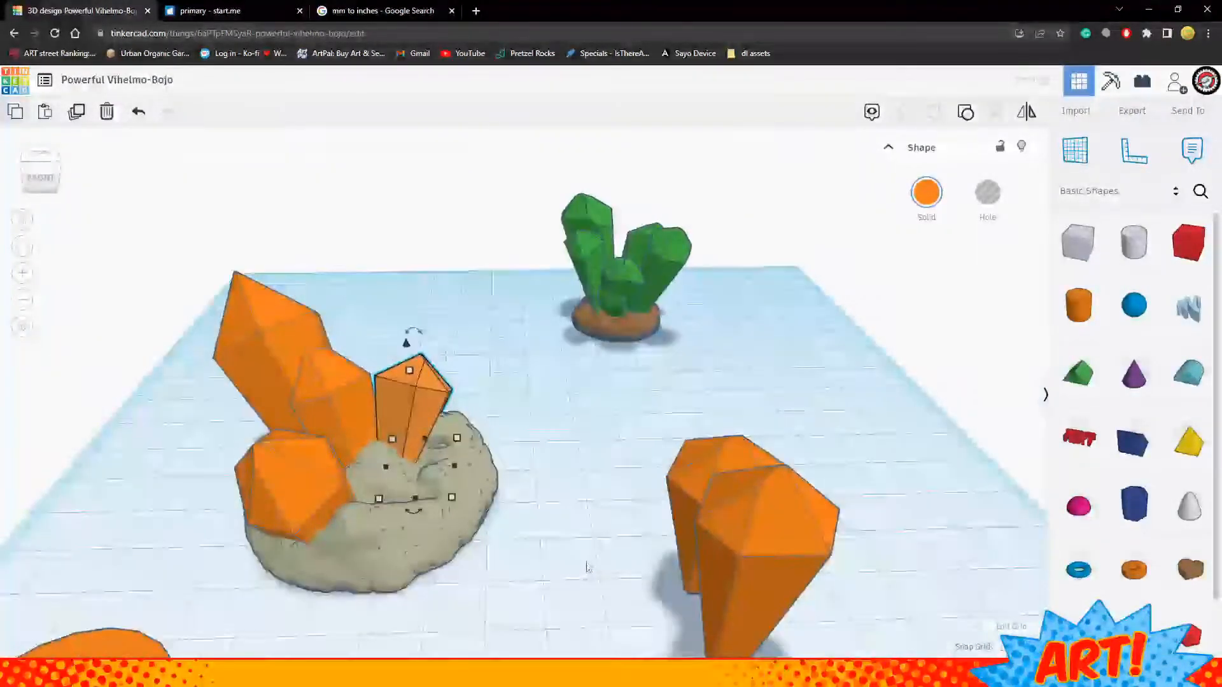
left_click_drag(406, 344, 404, 327)
right_click_drag(548, 442, 274, 509)
left_click_drag(457, 320, 471, 315)
left_click(606, 405)
Move a crystal from the row onto the middle of the rock base and set its height to 42 mm
right_click_drag(609, 402, 776, 319)
right_click_drag(420, 542, 706, 588)
right_click_drag(578, 476, 891, 432)
left_click_drag(870, 377, 565, 477)
left_click_drag(604, 418, 601, 499)
left_click_drag(556, 464, 567, 380)
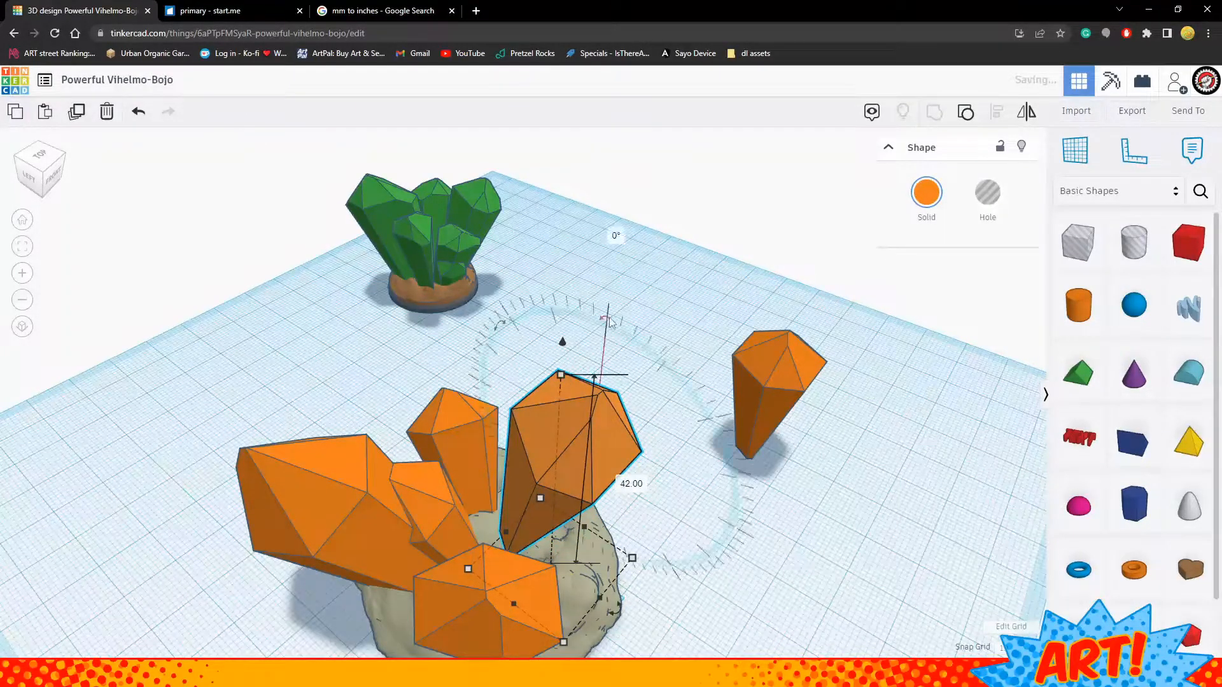
Tilt the newly placed crystal slightly and shift it 8 mm and 9.46 mm across the rock base
left_click_drag(609, 321, 592, 321)
right_click_drag(656, 440, 467, 423)
left_click_drag(331, 357, 380, 384)
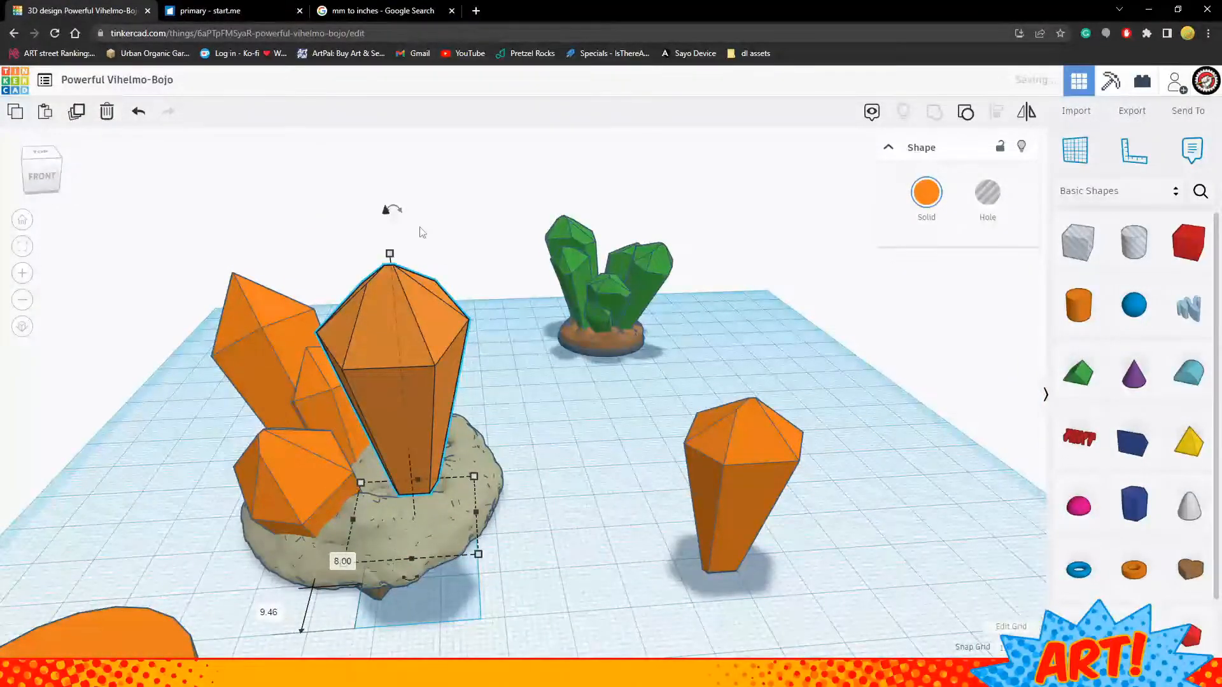
Turn the new crystal and settle it lower in the rock base, right next to the short crystal
right_click_drag(541, 593, 684, 616)
left_click_drag(587, 625, 665, 580)
left_click_drag(549, 469, 503, 418)
left_click_drag(517, 267, 533, 437)
right_click_drag(595, 515, 452, 457)
left_click_drag(452, 457, 456, 440)
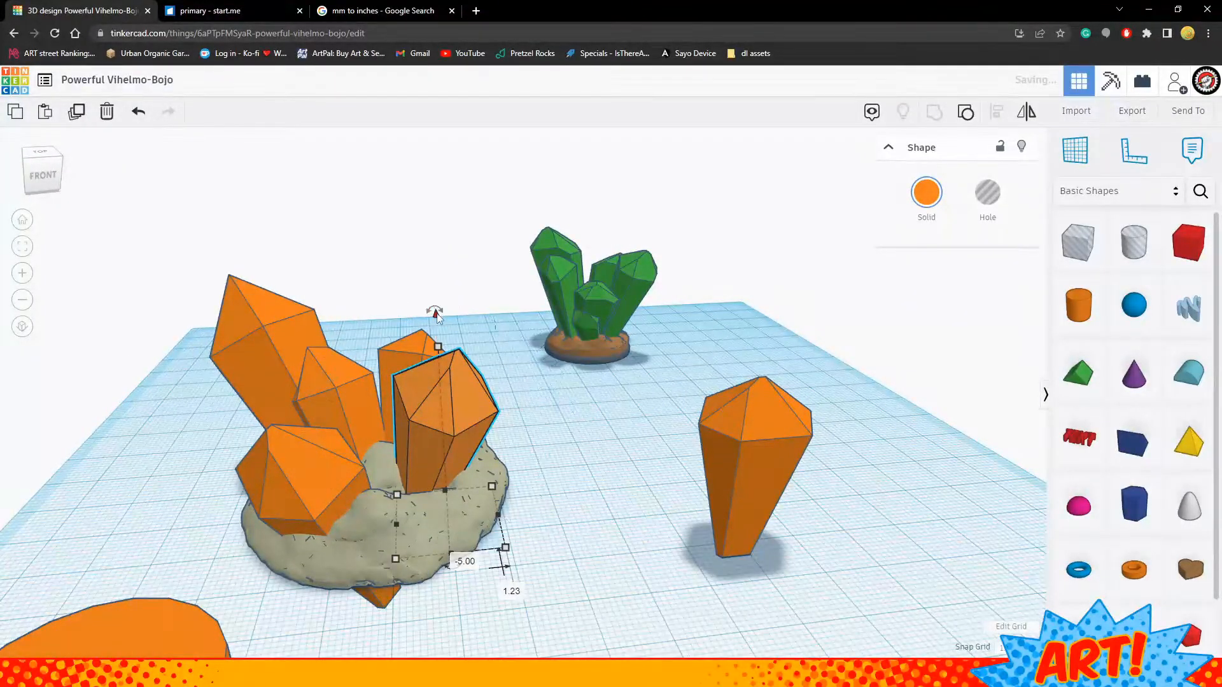
Stretch the new crystal to 51 mm tall and slim its footprint to 13 mm on one side
left_click_drag(438, 345, 440, 302)
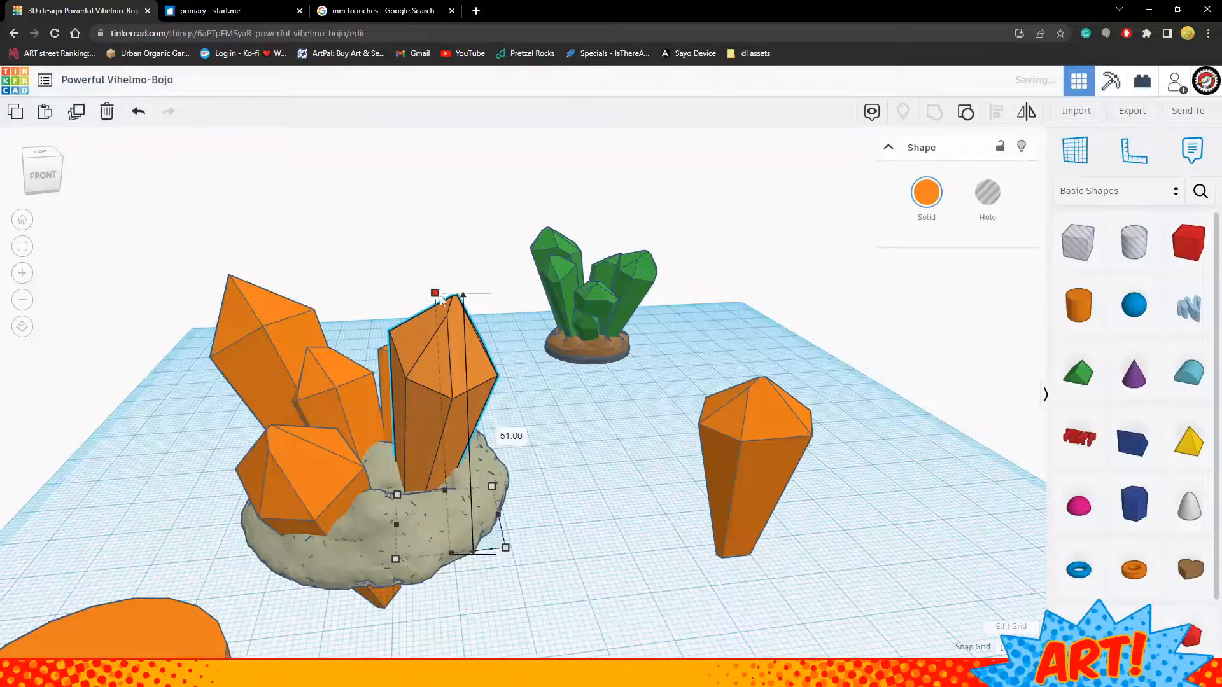
left_click(456, 402)
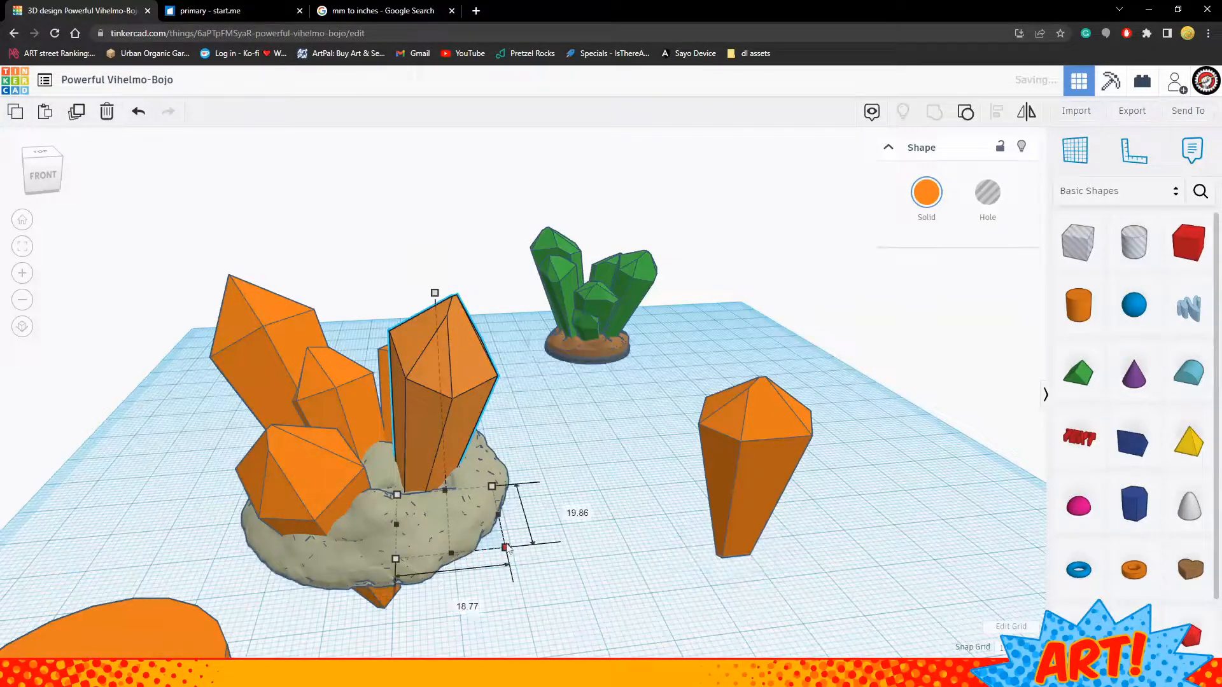
left_click_drag(506, 547, 483, 509)
right_click_drag(448, 397, 605, 514)
left_click_drag(591, 514, 566, 514)
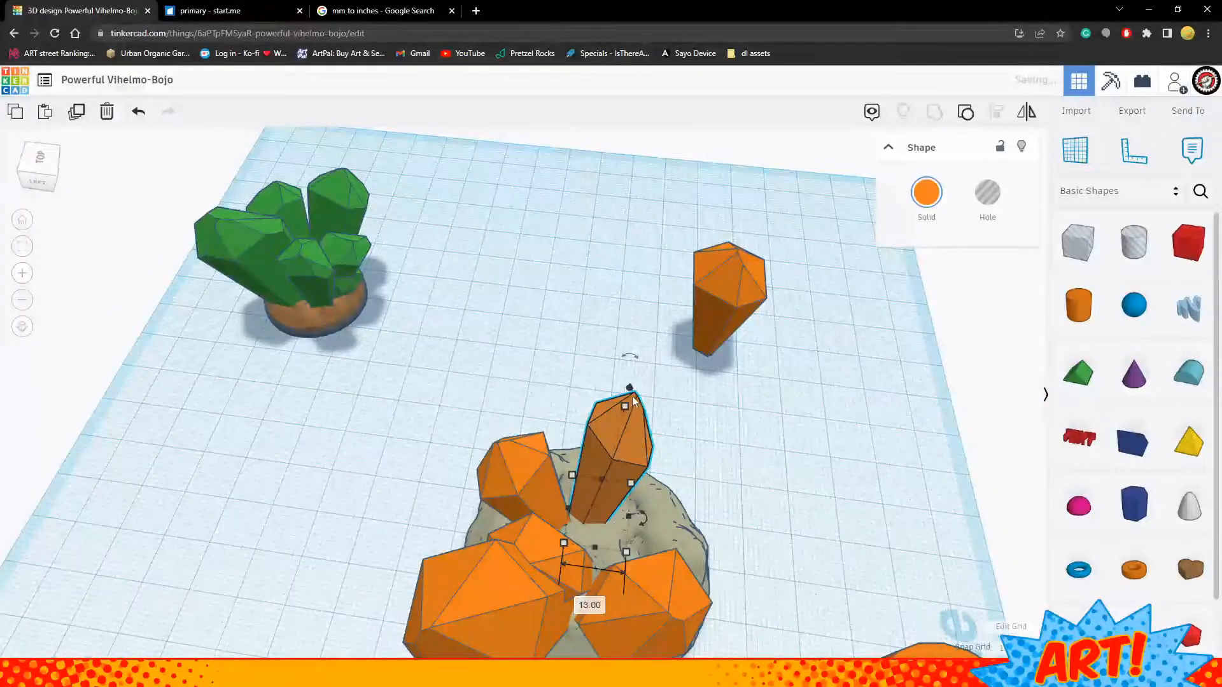
Turn the tall slim crystal slightly and shift it toward the outer edge of the rock base
left_click_drag(648, 523, 614, 464)
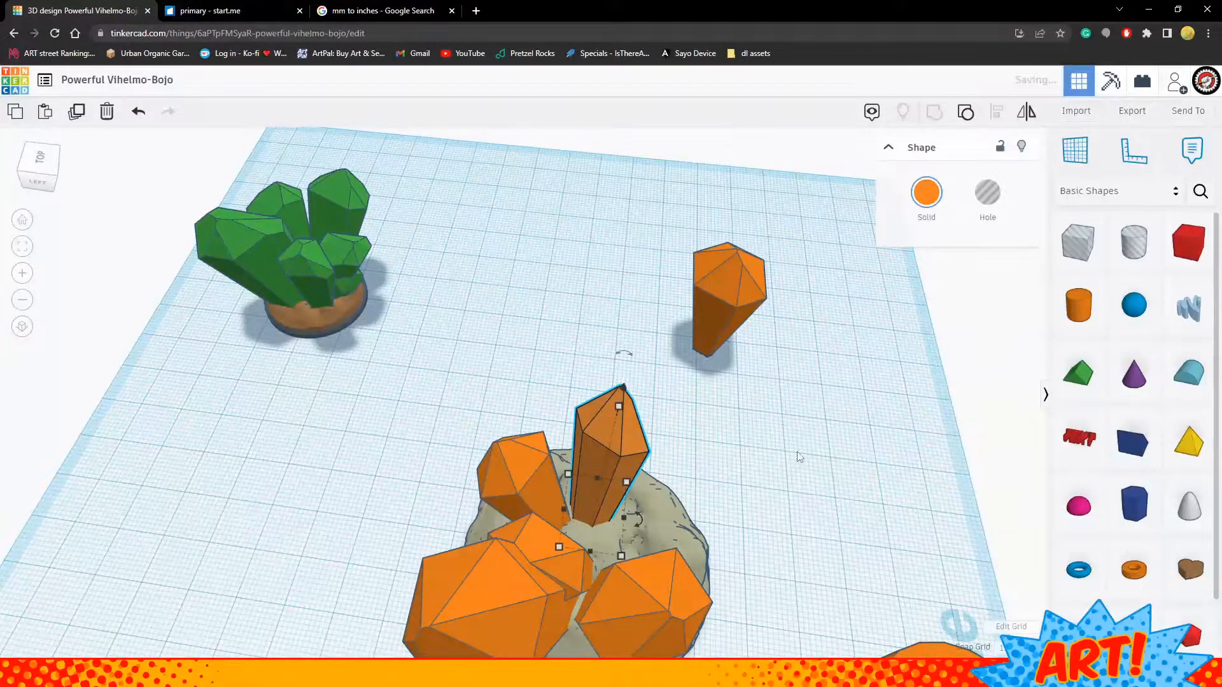
left_click_drag(714, 414, 709, 412)
right_click_drag(709, 412, 629, 485)
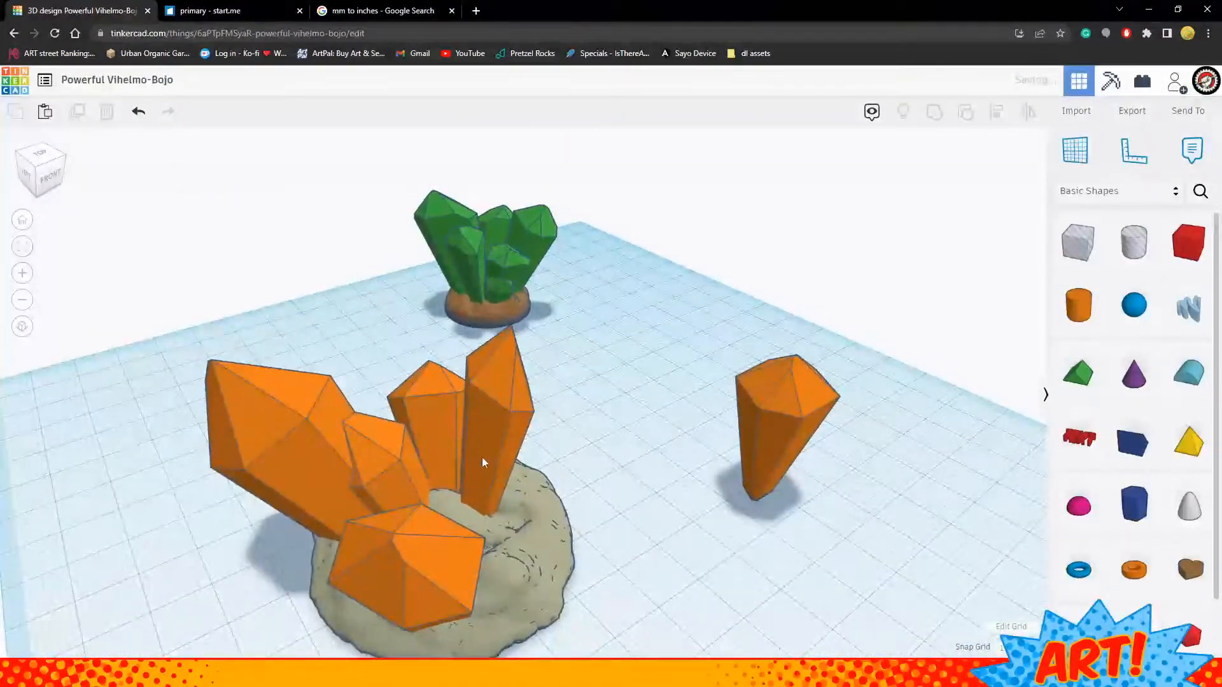
right_click_drag(483, 457, 671, 505)
left_click(615, 506)
left_click(608, 496)
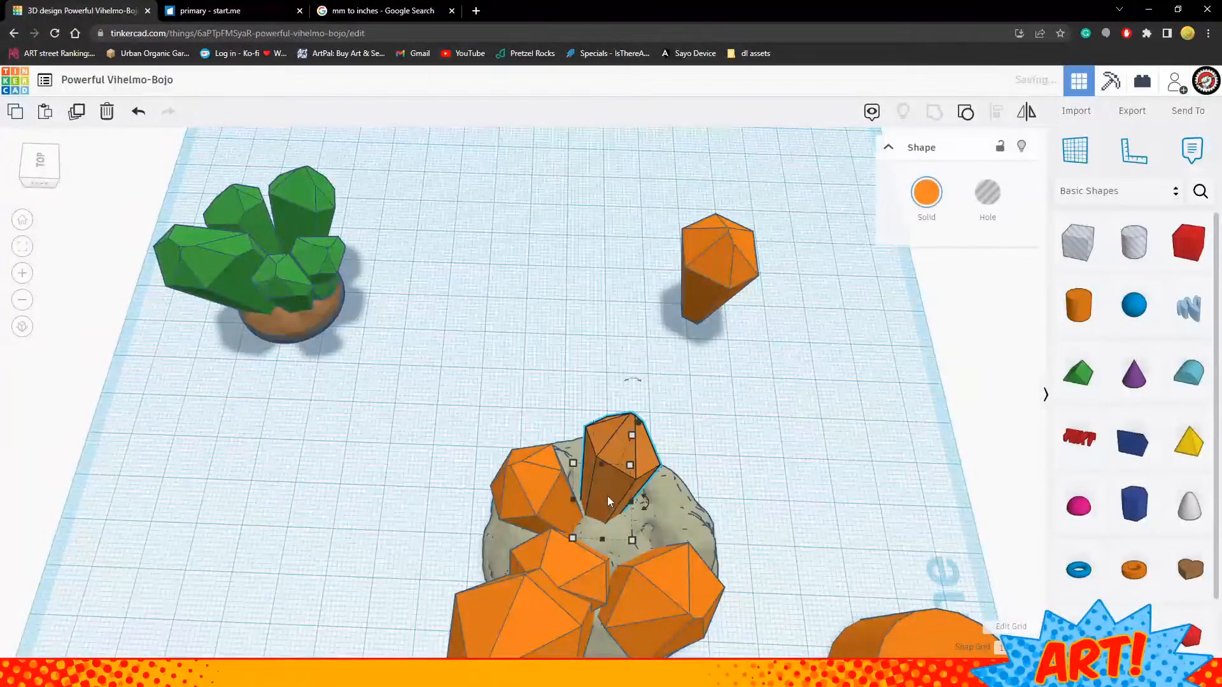
left_click_drag(608, 496, 595, 484)
left_click(817, 442)
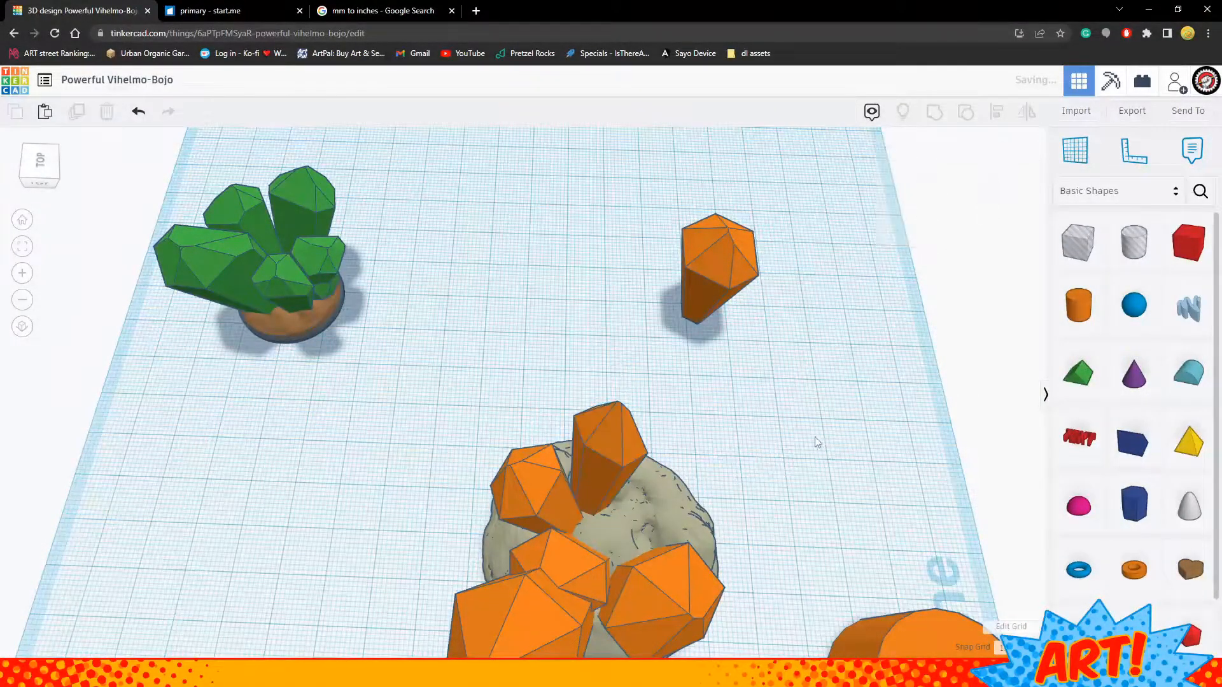
Move the last crystal of the row onto the open part of the rock base and tilt it outward by -32°
right_click_drag(817, 441, 773, 326)
left_click(765, 323)
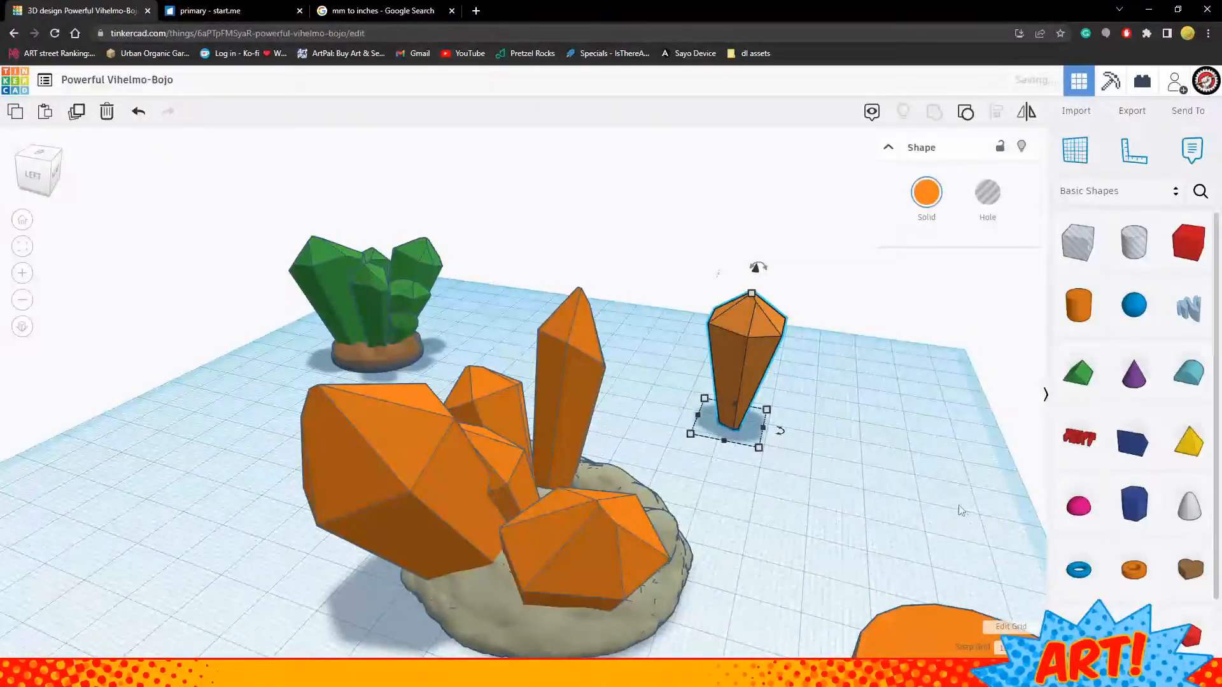
right_click_drag(962, 511, 777, 439)
left_click_drag(774, 432, 460, 498)
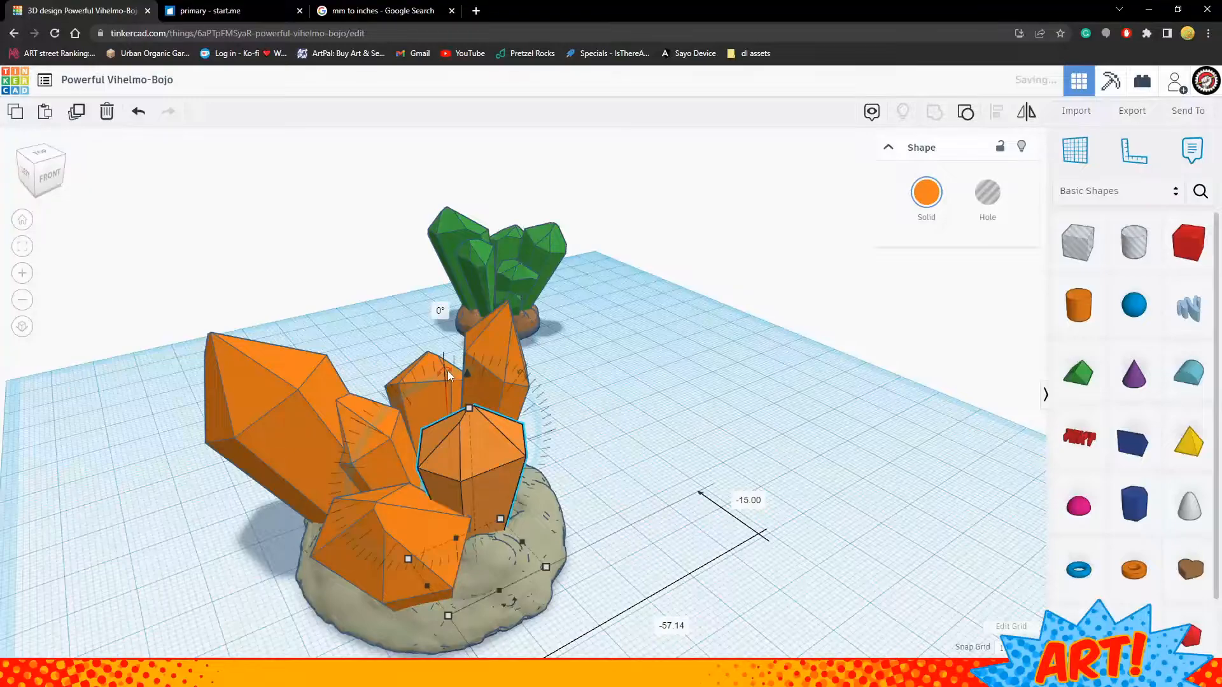
left_click_drag(448, 370, 518, 345)
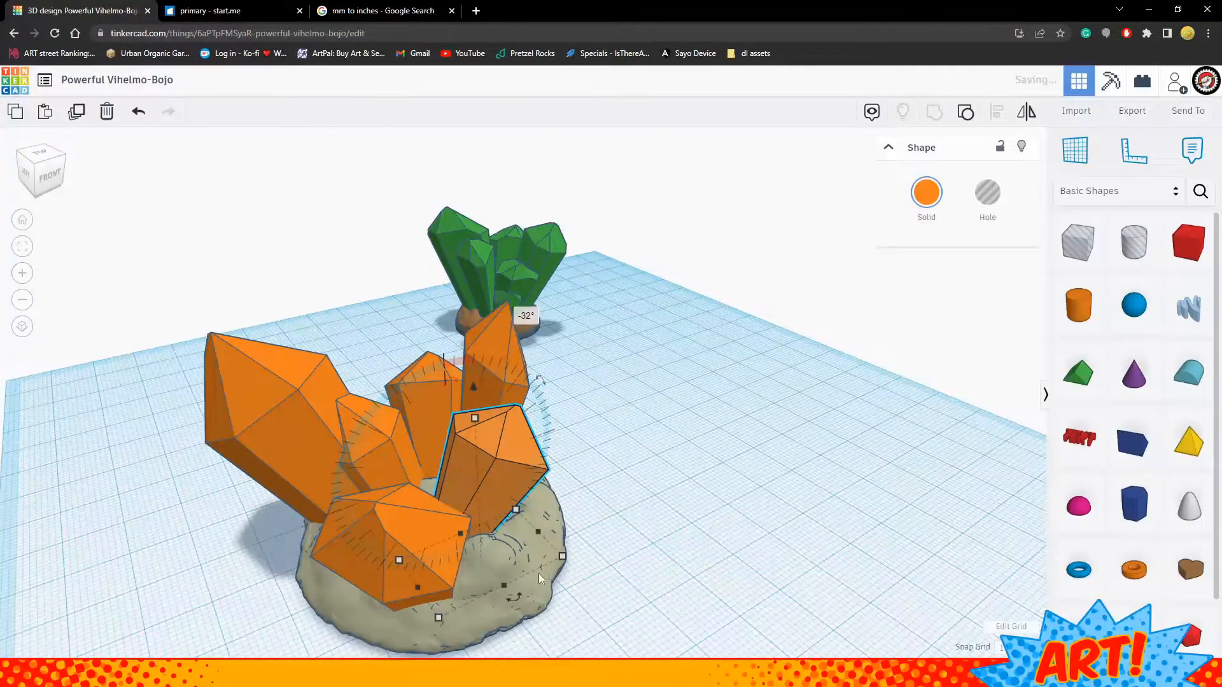
left_click_drag(515, 601, 471, 610)
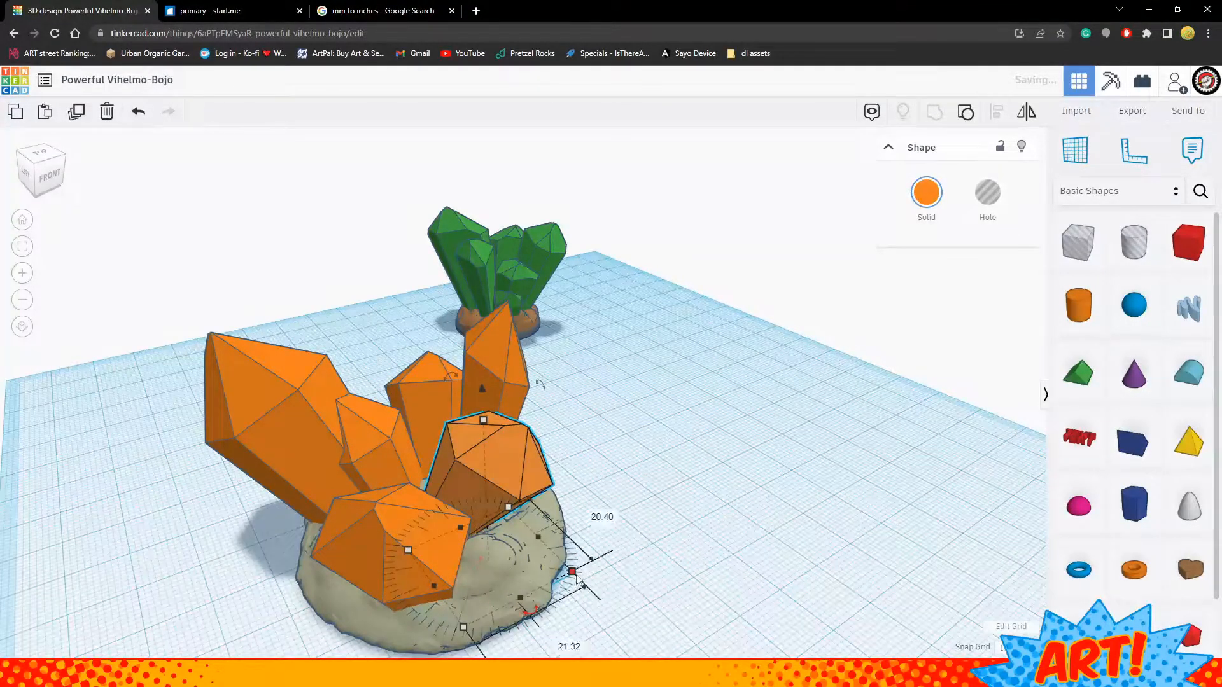
Resize the footprint of the last placed crystal and lower it into the rock base
left_click_drag(583, 576, 626, 590)
left_click_drag(567, 478, 555, 479)
left_click_drag(501, 401, 484, 437)
right_click_drag(641, 490, 529, 536)
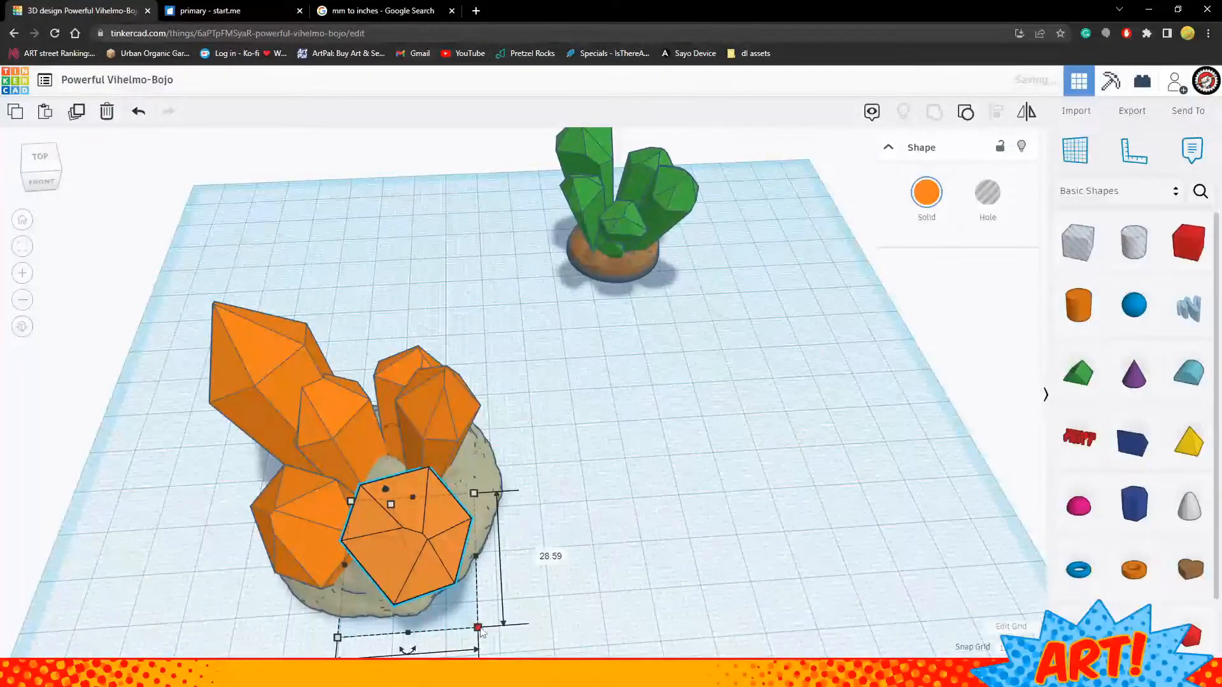
left_click_drag(482, 632, 463, 597)
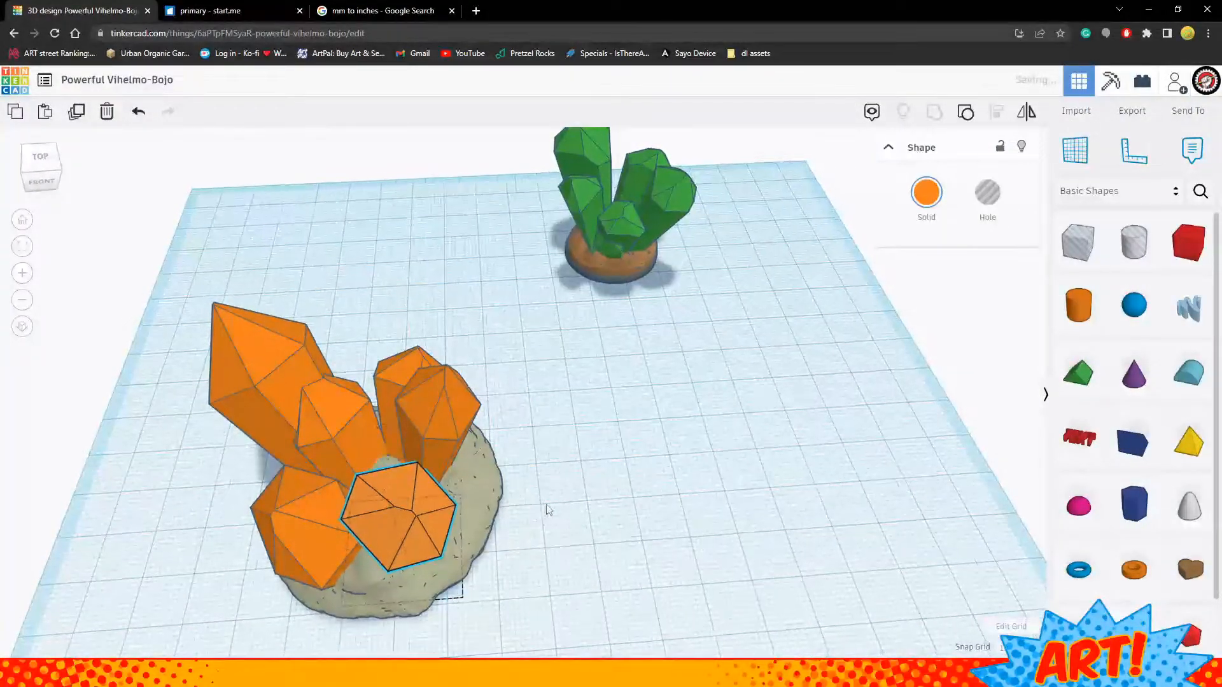
right_click_drag(547, 509, 523, 510)
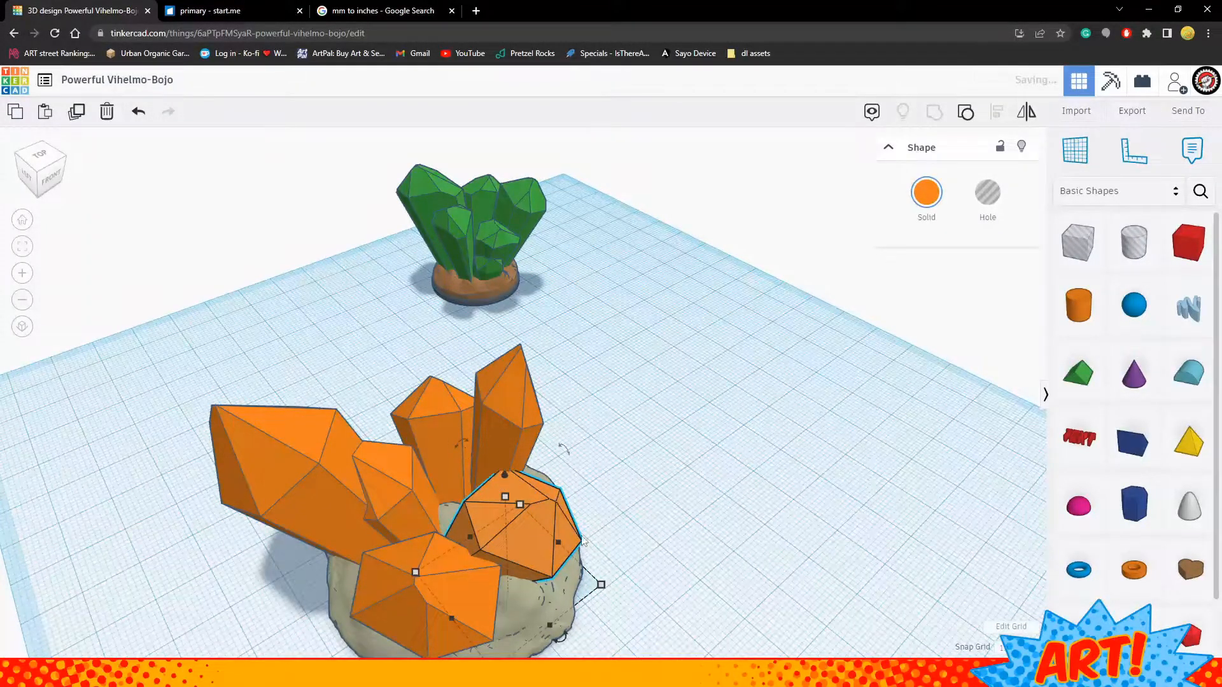
Raise the wide, low crystal 5 mm and rotate it, including a -22.5° tilt, to lean over the rock's edge
left_click_drag(506, 480, 506, 455)
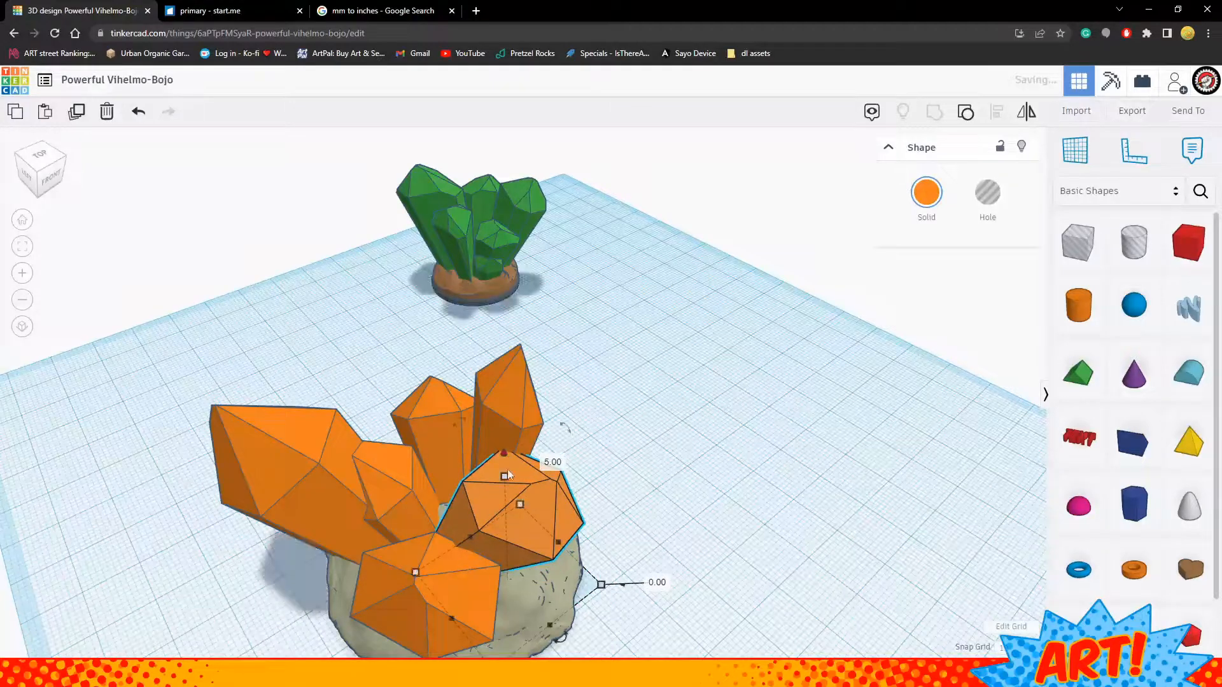
left_click_drag(568, 431, 517, 551)
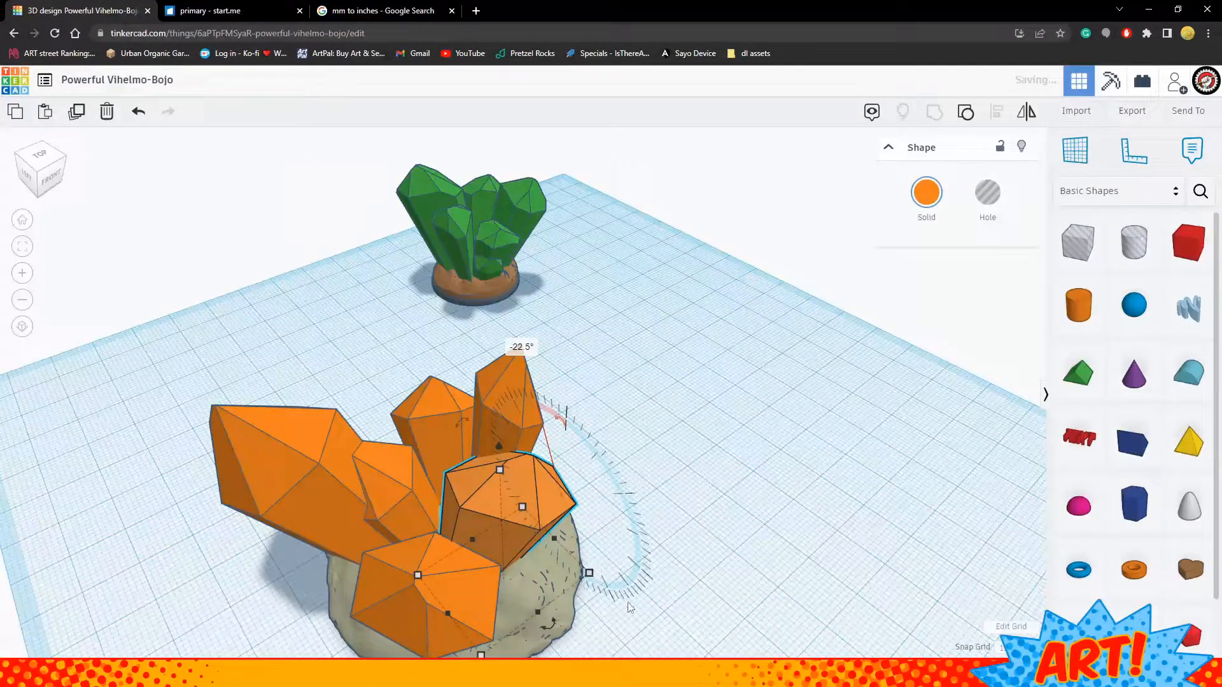
left_click_drag(555, 628, 526, 648)
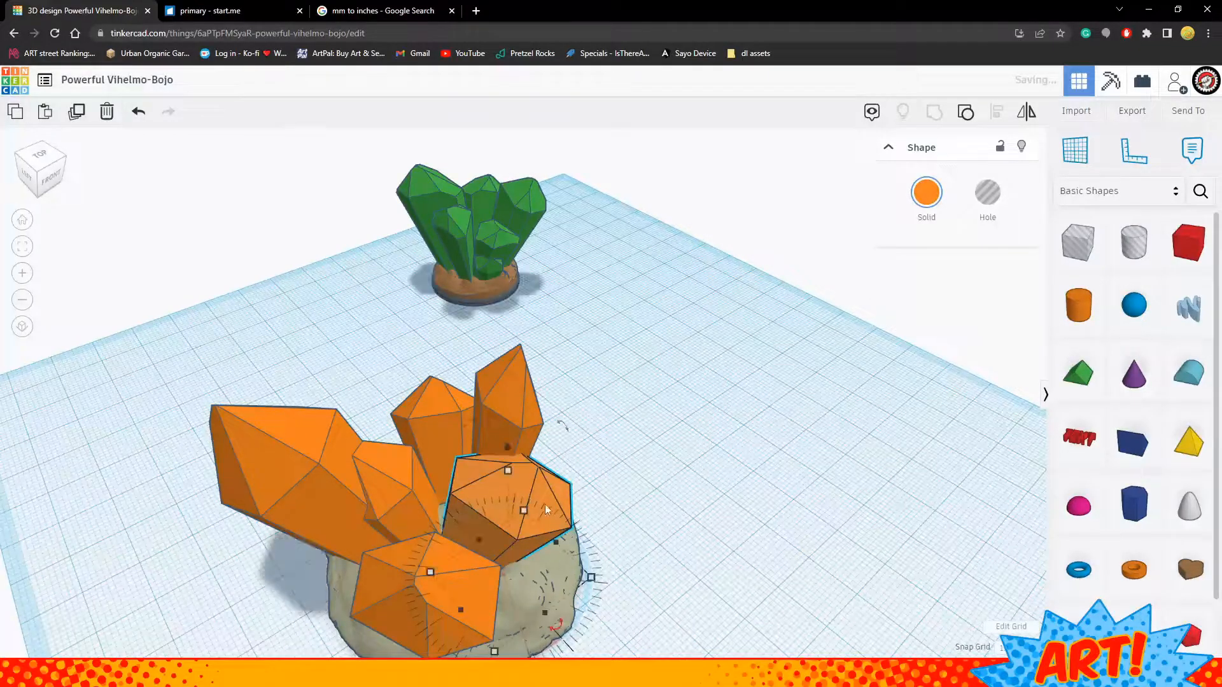
left_click_drag(541, 480, 552, 495)
right_click_drag(695, 470, 350, 550)
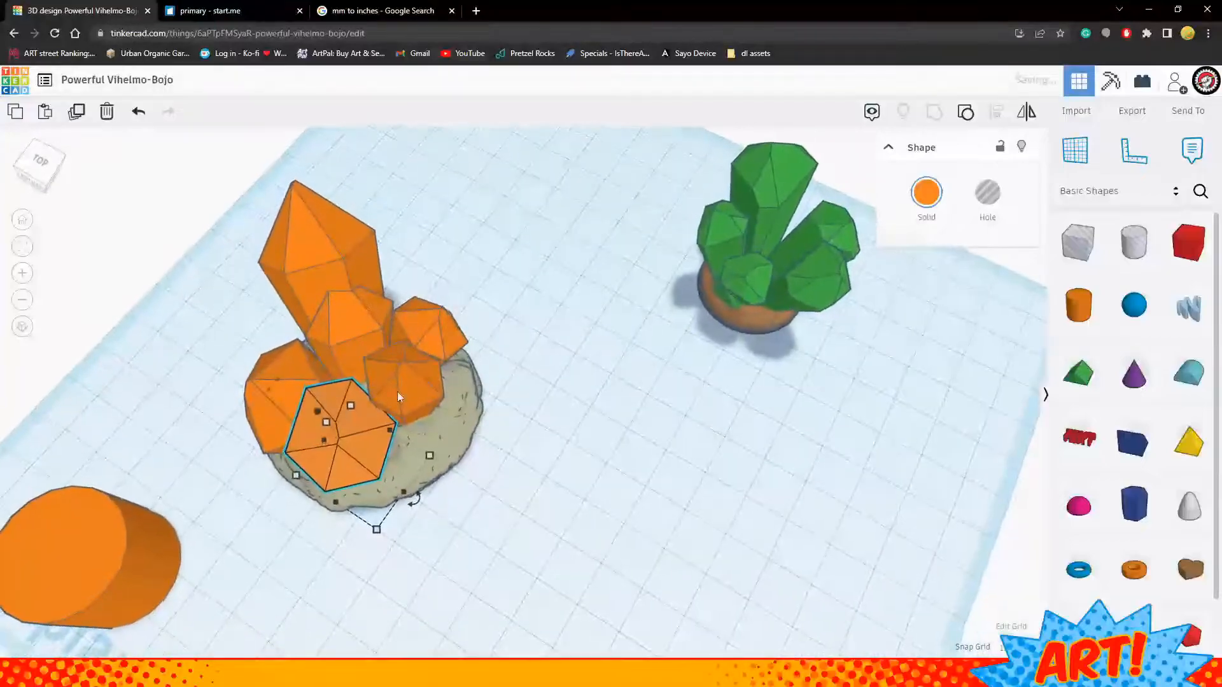
Adjust the tall slim crystal's lean and rotate it by -23° between its neighbours
left_click(417, 383)
right_click_drag(562, 364, 444, 268)
left_click_drag(416, 249, 435, 250)
right_click_drag(619, 437, 609, 507)
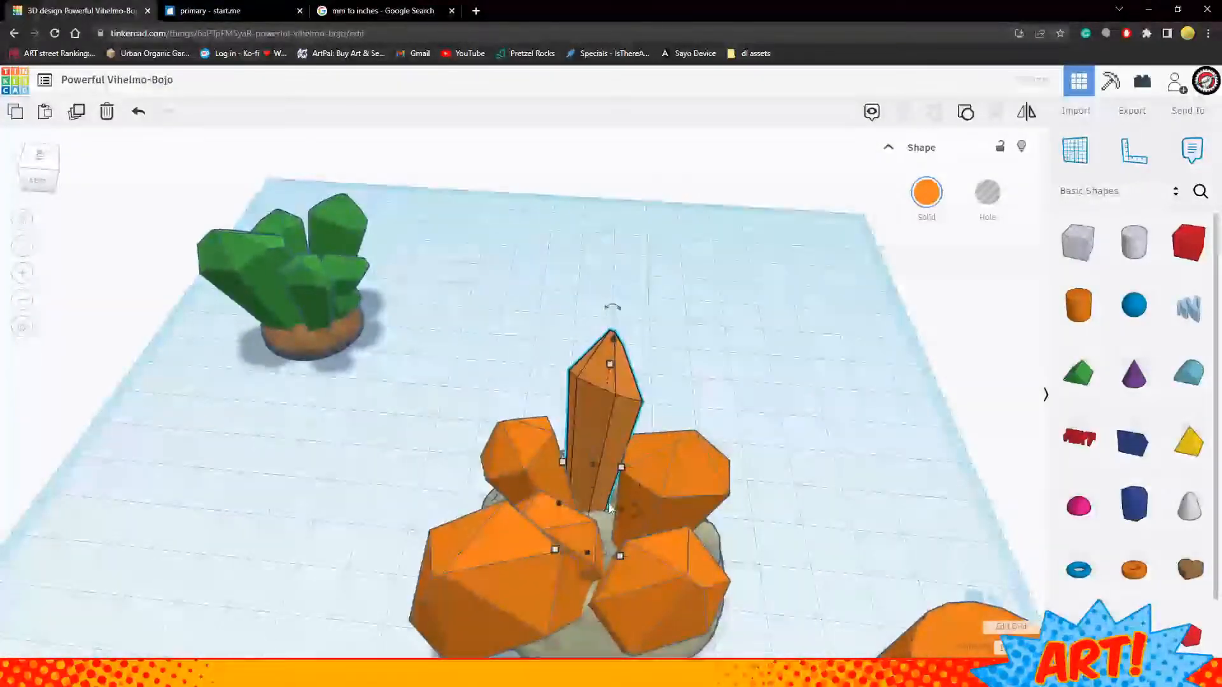
left_click_drag(632, 511, 742, 420)
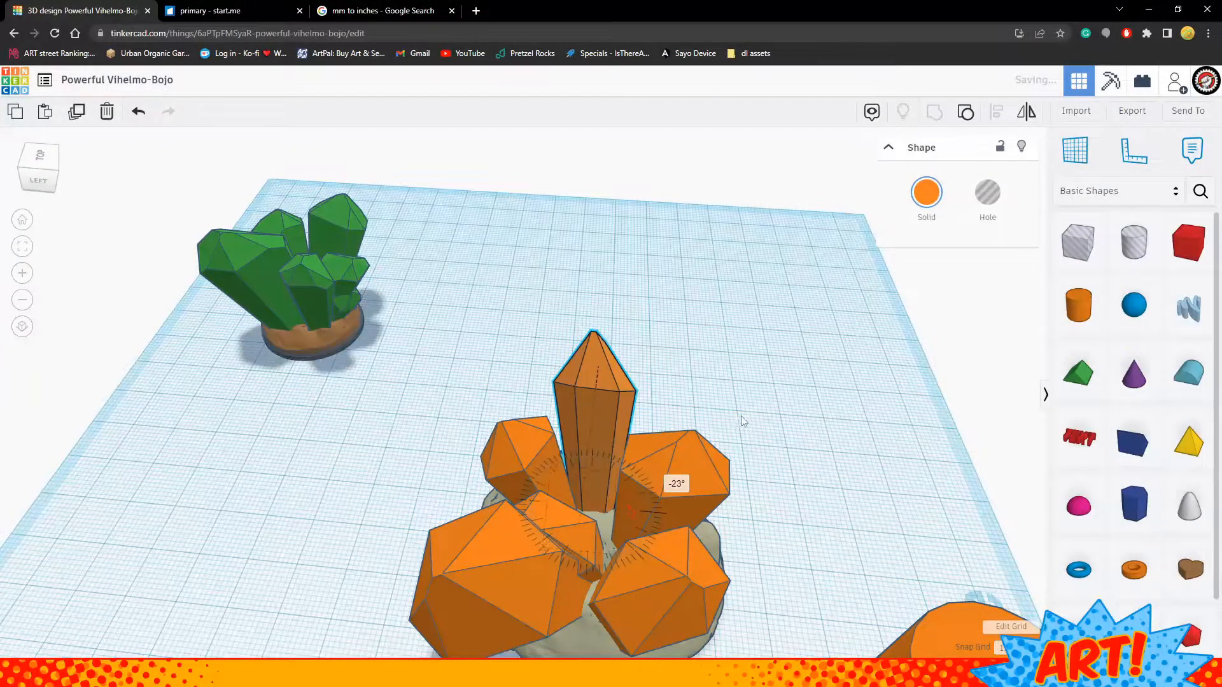
Turn the tall slim crystal a little further and nudge it about 0.5 mm to center it between its neighbours
right_click_drag(743, 417, 781, 442)
right_click_drag(717, 378, 666, 378)
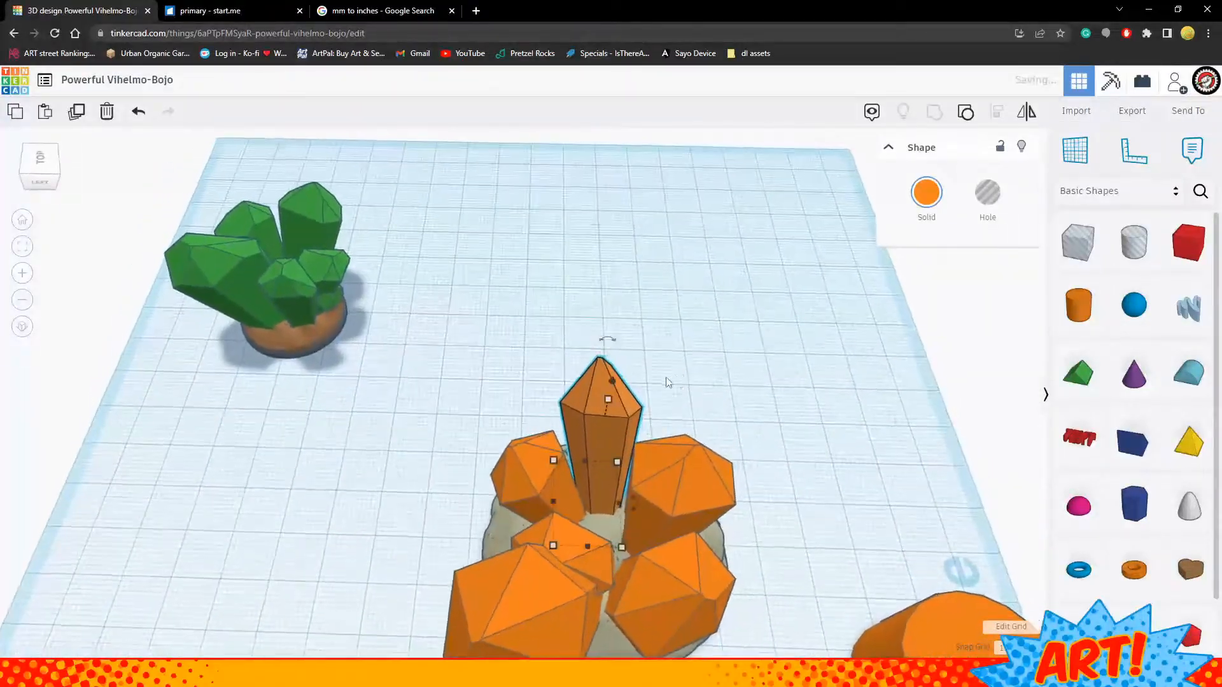
left_click_drag(604, 399, 597, 423)
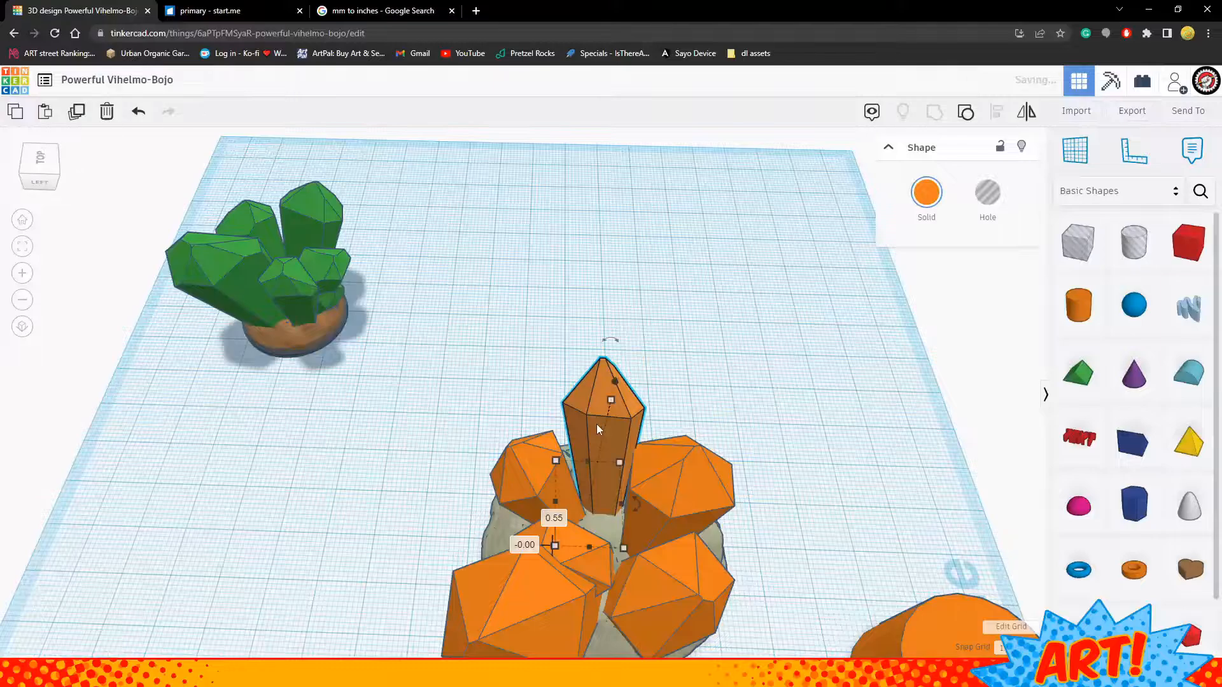
left_click_drag(635, 504, 658, 495)
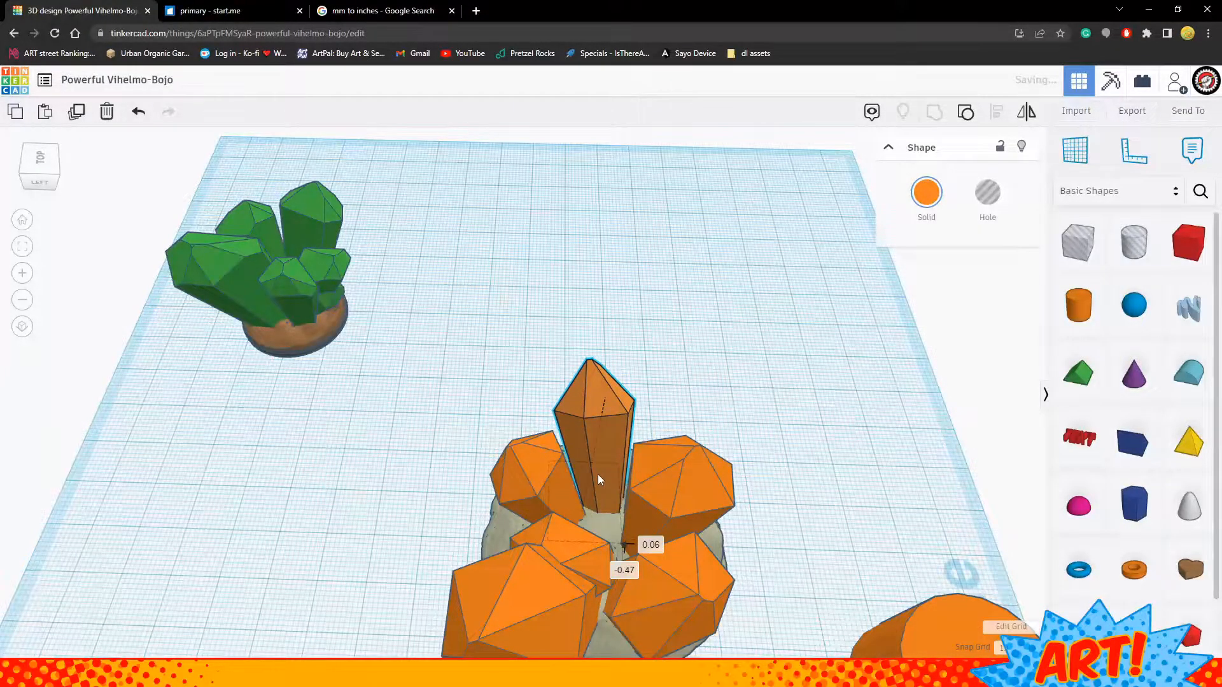
right_click_drag(597, 474, 541, 548)
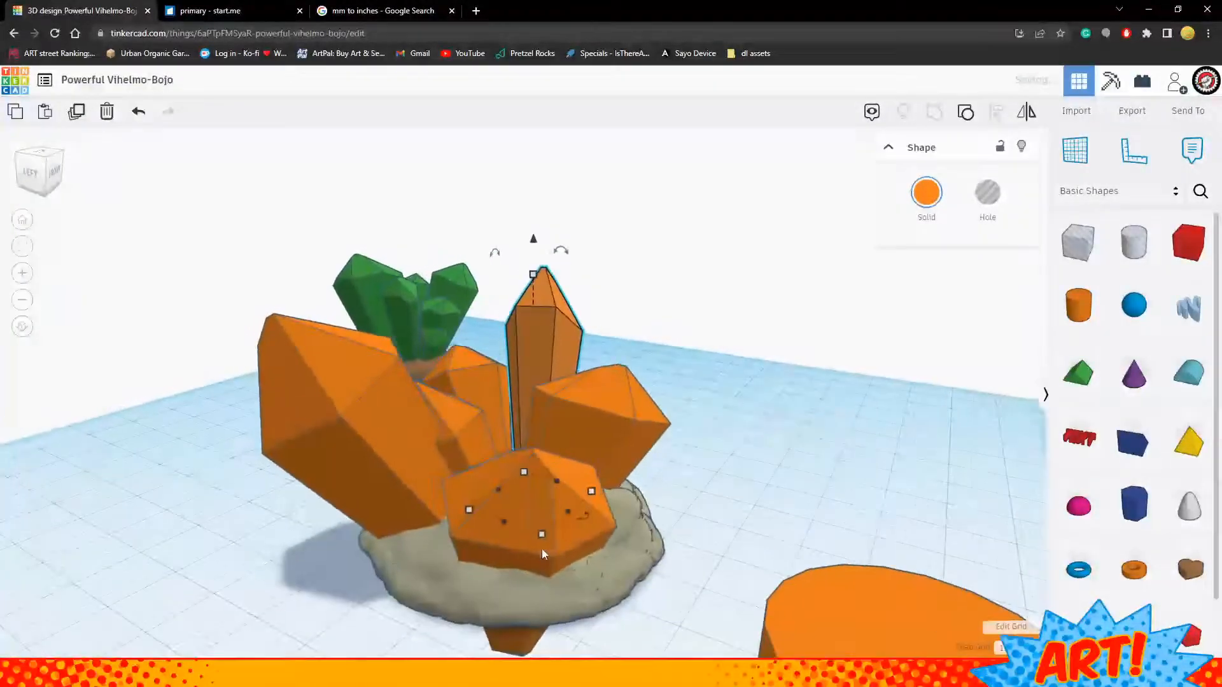
Nudge the low front crystal, whose point extends below the rock, slightly across the base
left_click(513, 536)
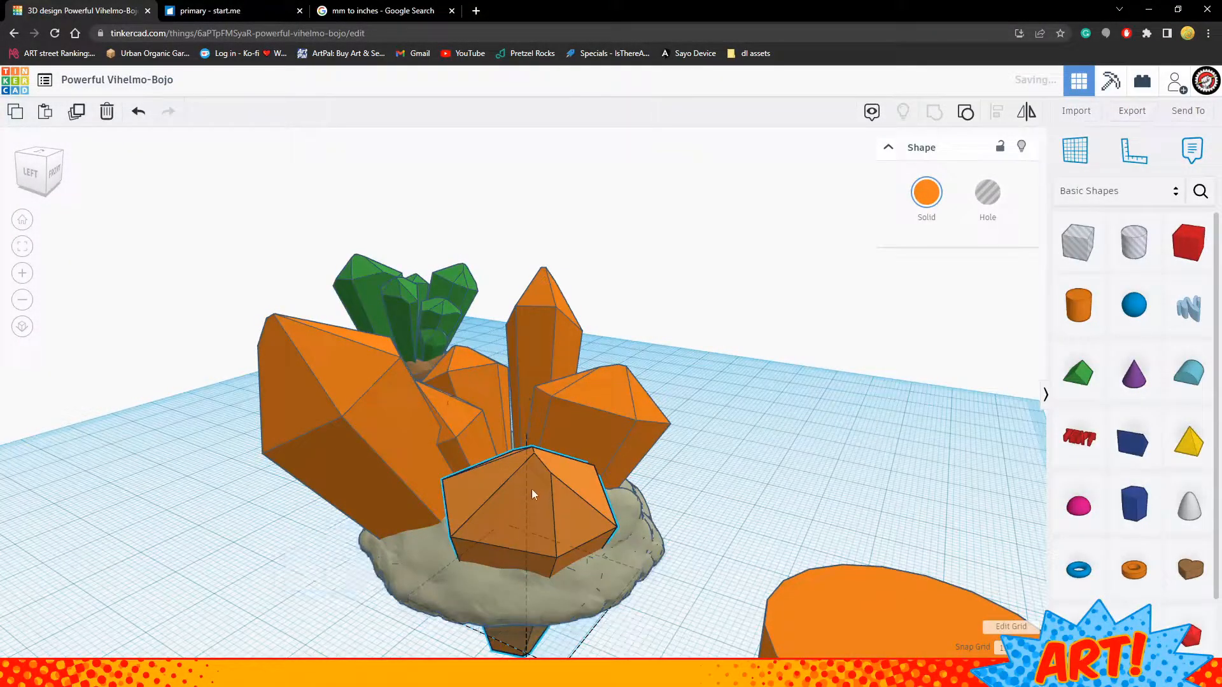
left_click_drag(532, 489, 527, 492)
right_click_drag(701, 459, 486, 472)
left_click(391, 410)
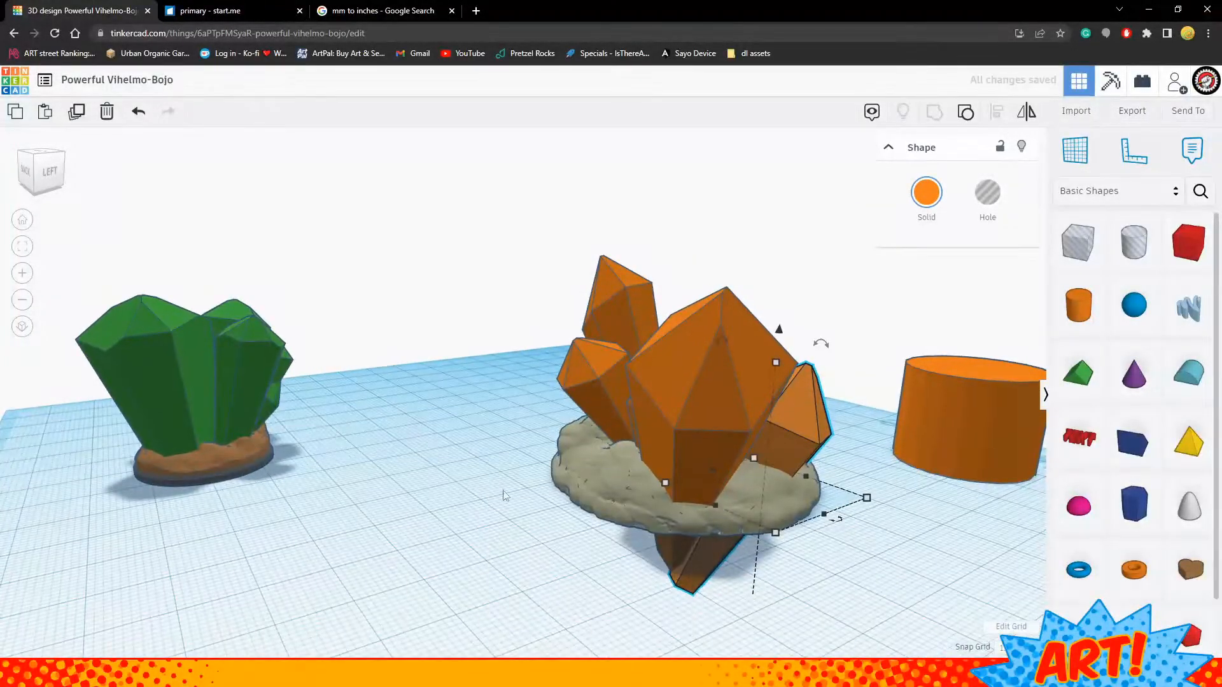
scroll(506, 496, "down", 3)
right_click_drag(639, 502, 319, 386)
right_click_drag(545, 356, 428, 418)
Select all the crystals on the rock base and group them into one object
left_click(490, 270)
right_click_drag(439, 308, 505, 267)
left_click_drag(682, 388, 685, 389)
right_click_drag(691, 326, 704, 364)
left_click(710, 273)
left_click_drag(710, 273, 480, 396)
key("ctrl+g")
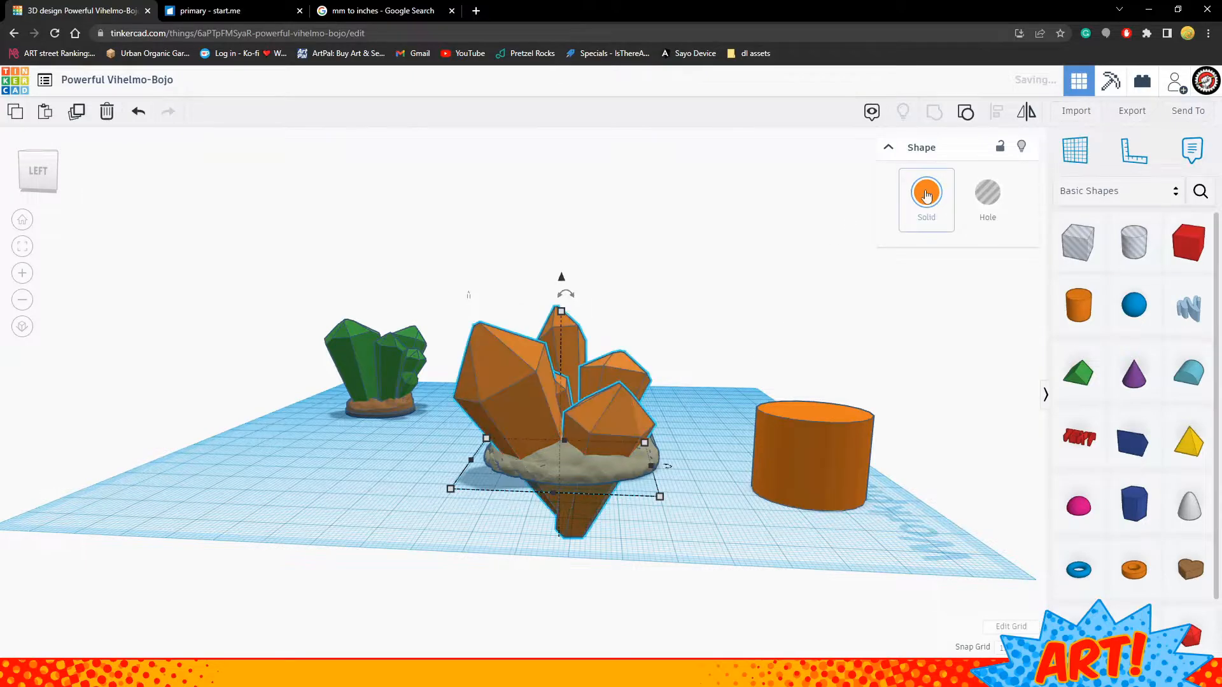
Change the grouped crystals' color from the default orange to light blue
left_click(927, 193)
left_click(700, 446)
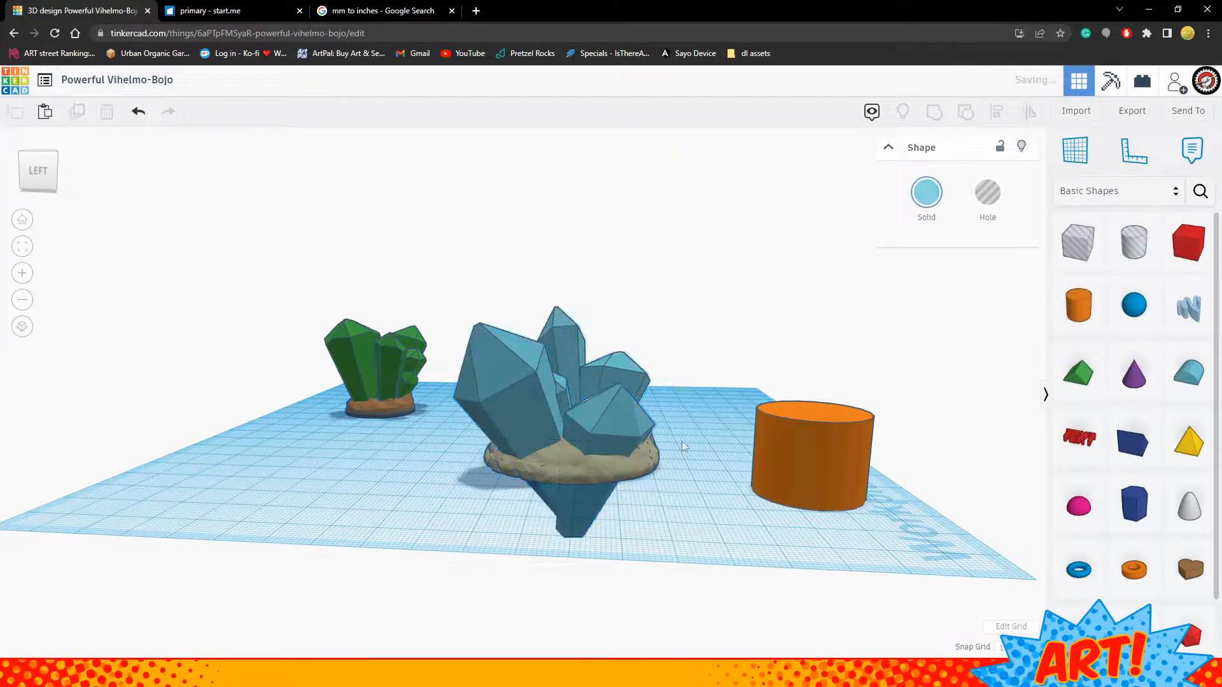
right_click_drag(694, 455, 851, 522)
right_click_drag(587, 498, 491, 453)
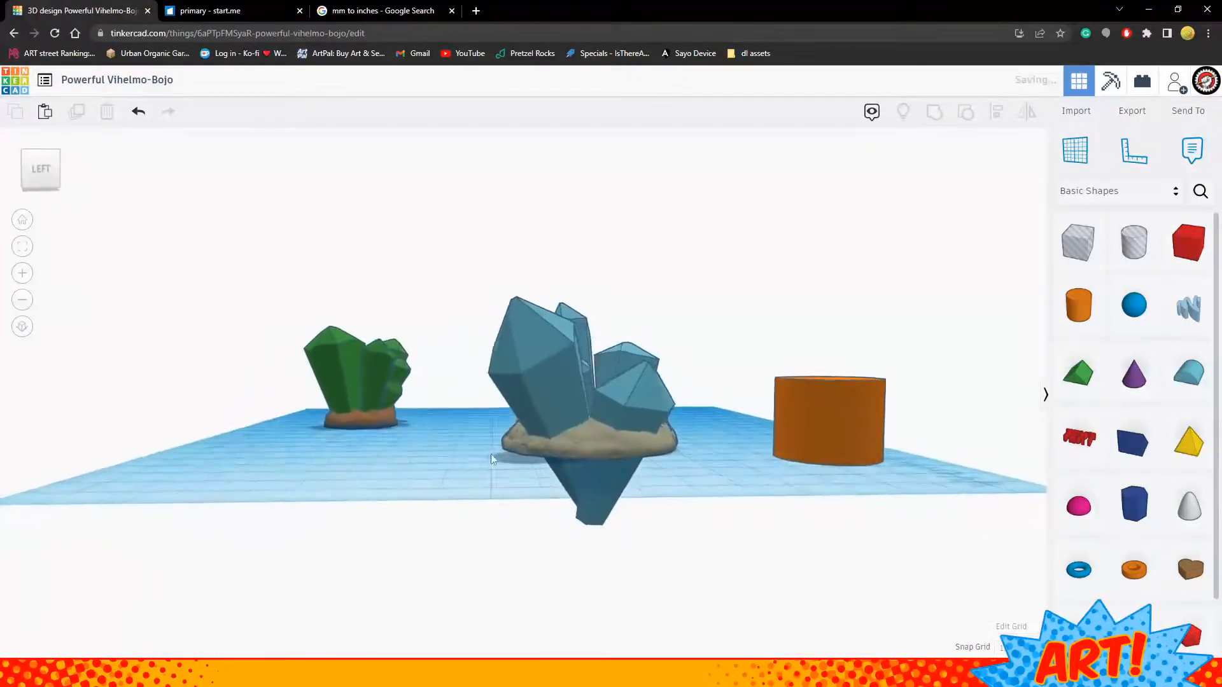
left_click(536, 377)
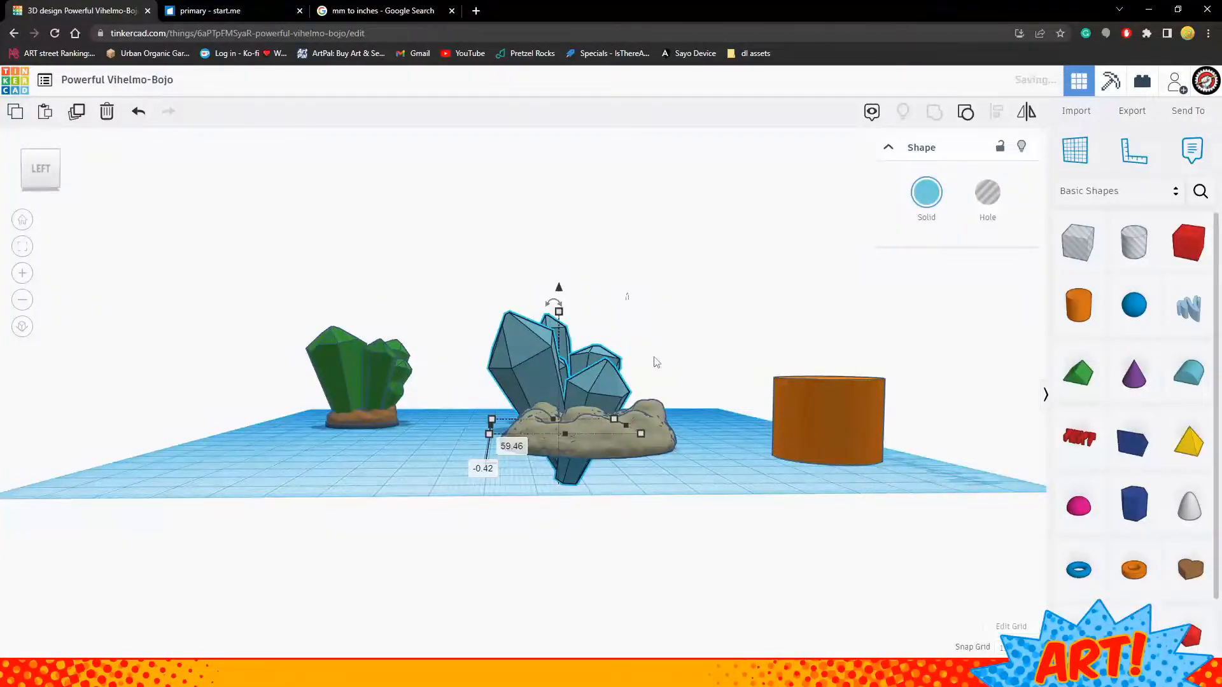
right_click_drag(656, 362, 383, 478)
right_click_drag(566, 449, 407, 456)
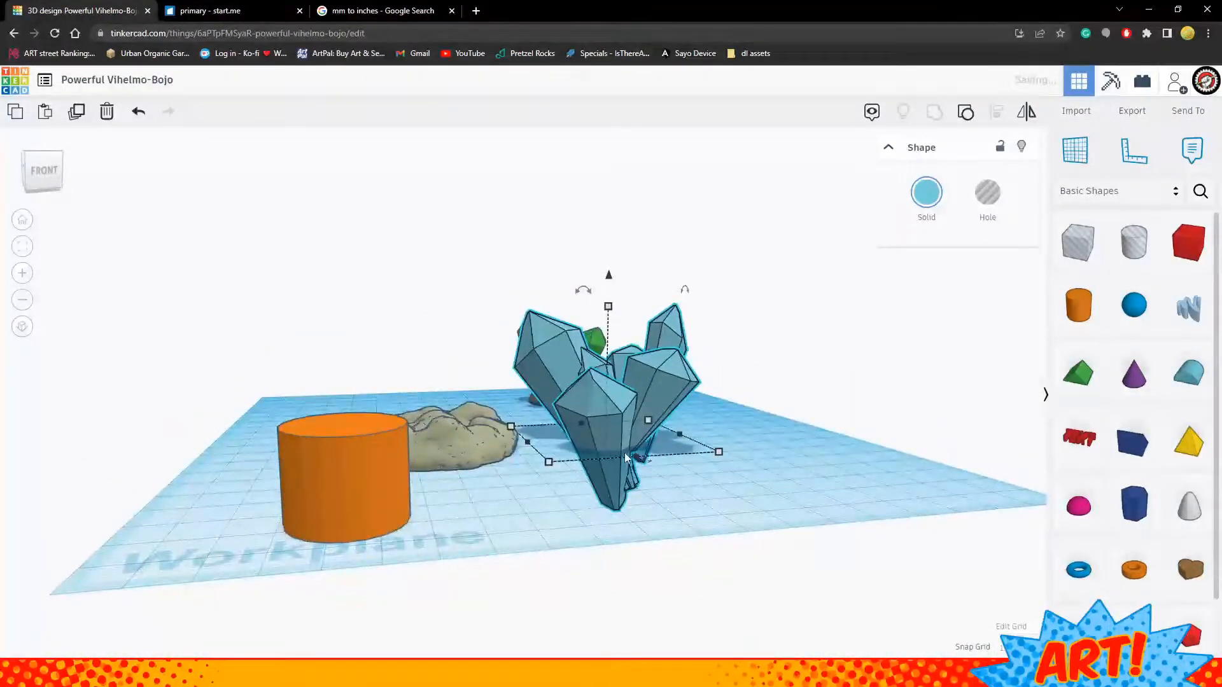
key("ctrl+z")
Duplicate the orange cylinder, set the copy beside the light blue cluster and lower it to 17 mm below the workplane
right_click_drag(712, 453, 310, 439)
left_click(300, 384)
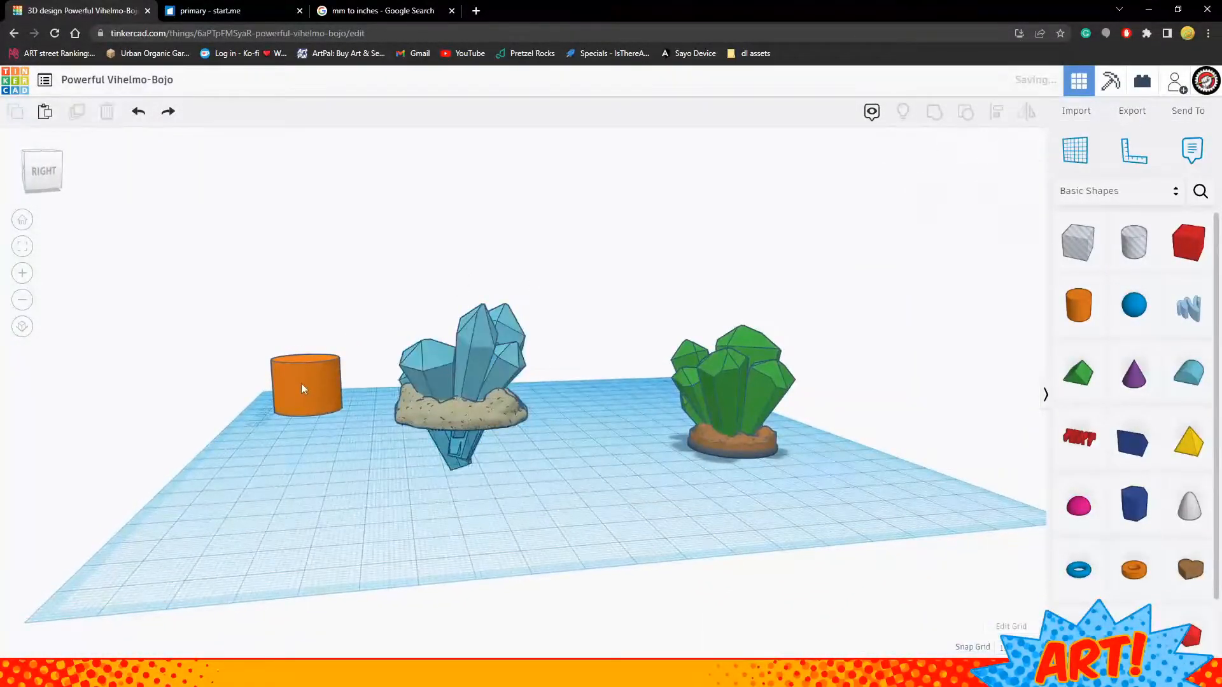
key("ctrl+d")
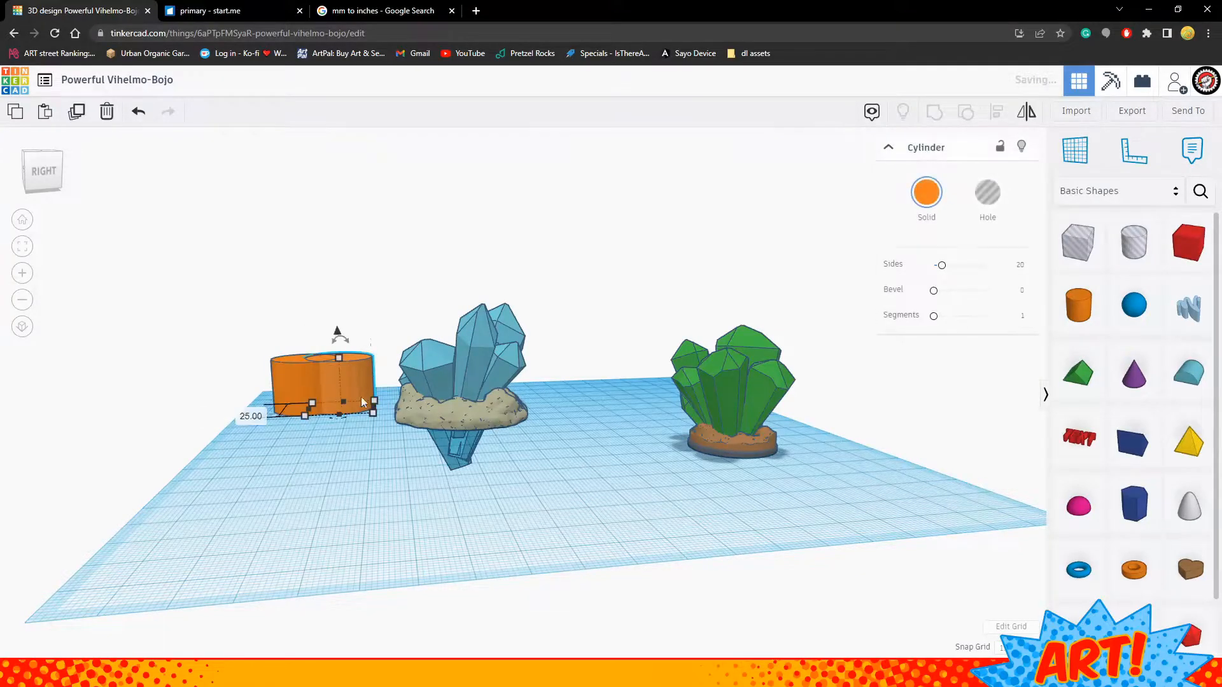
left_click_drag(339, 376, 382, 411)
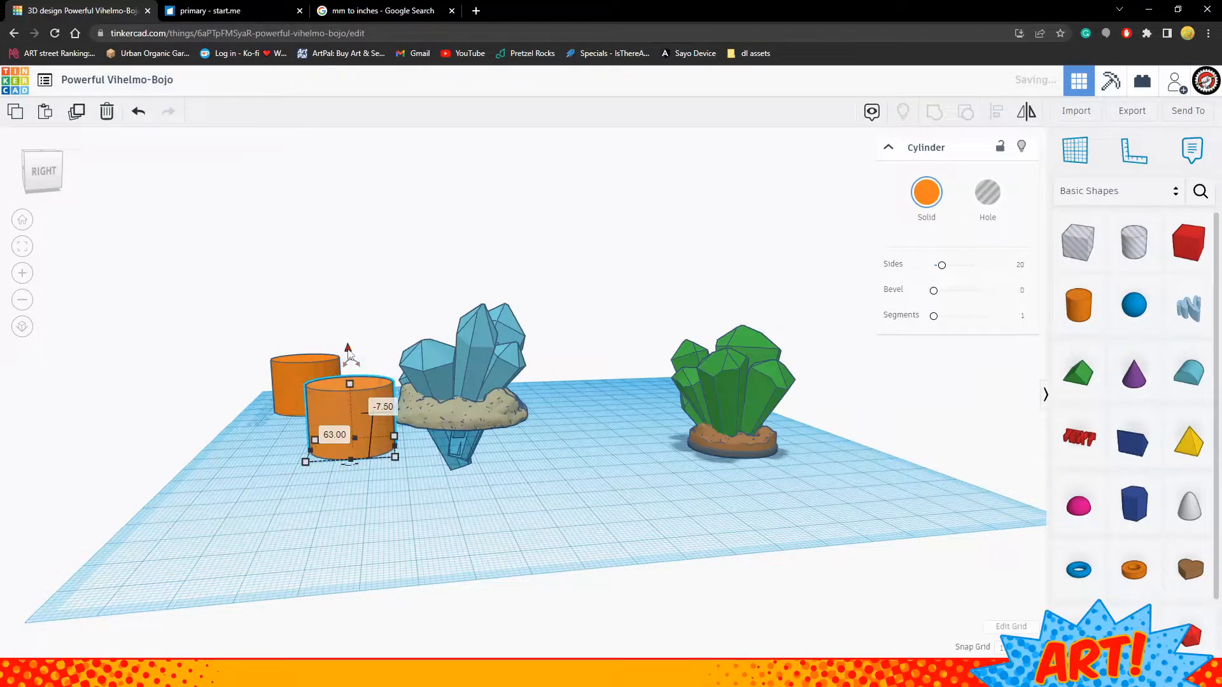
left_click_drag(347, 349, 342, 406)
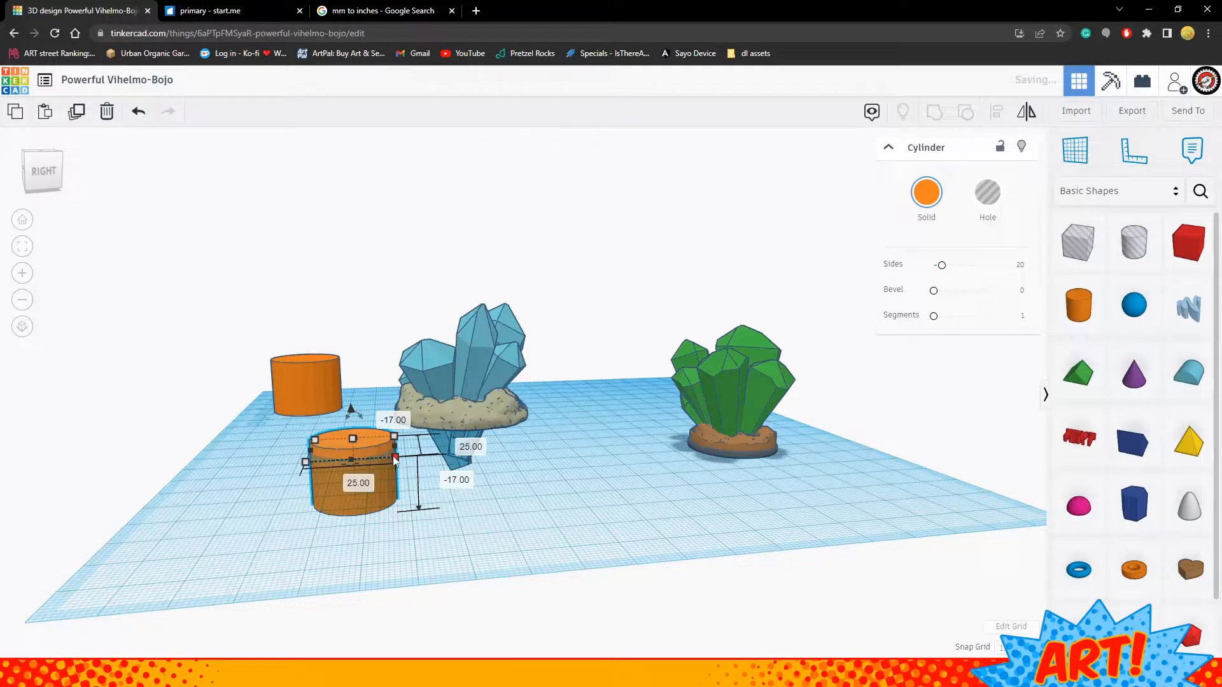
Enlarge the lowered cylinder to about 54 by 64 mm and turn it into a hole
left_click_drag(393, 457, 519, 496)
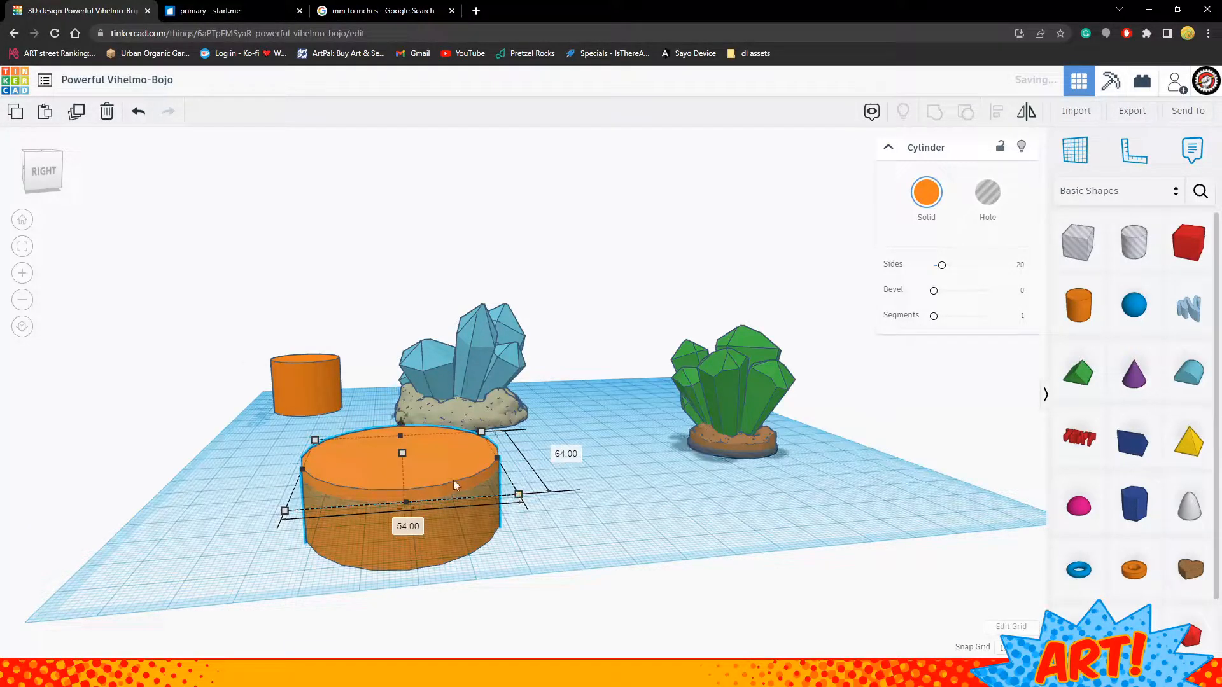
left_click(996, 212)
Position the hole cylinder beneath the rock base and group it with the crystals to cut off the tips below the base
right_click_drag(643, 423, 428, 420)
left_click_drag(427, 420, 591, 373)
right_click_drag(735, 345, 633, 496)
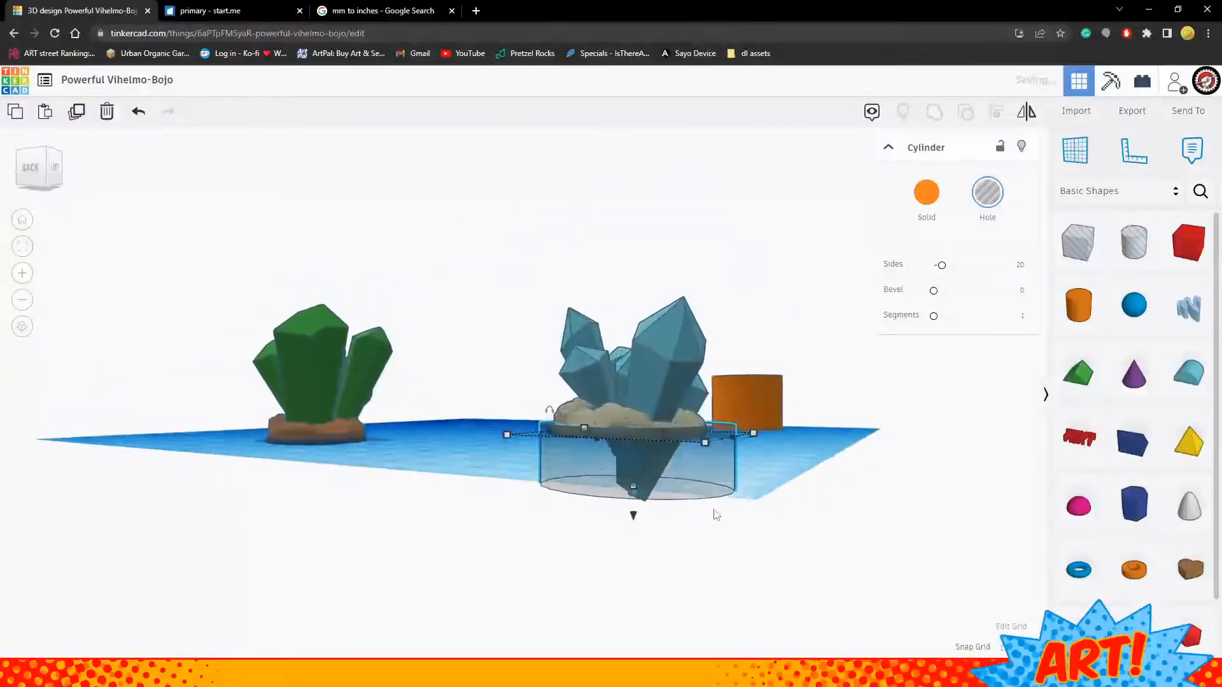
right_click_drag(761, 517, 752, 506)
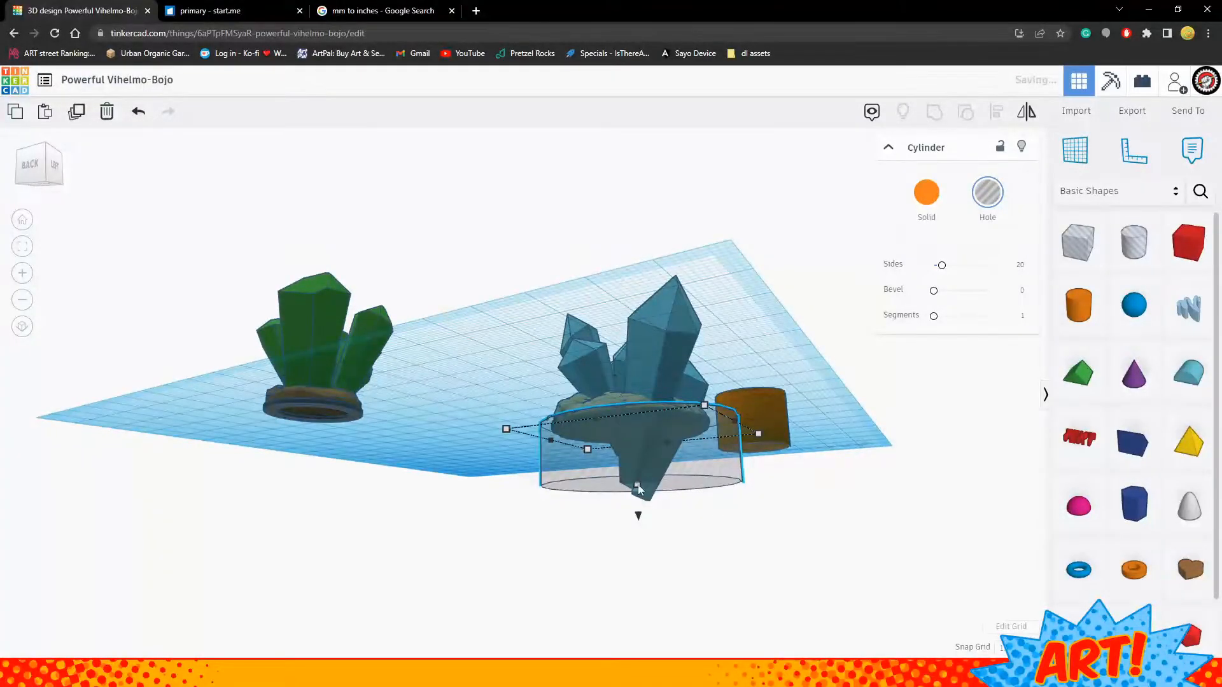
right_click_drag(639, 513, 660, 424)
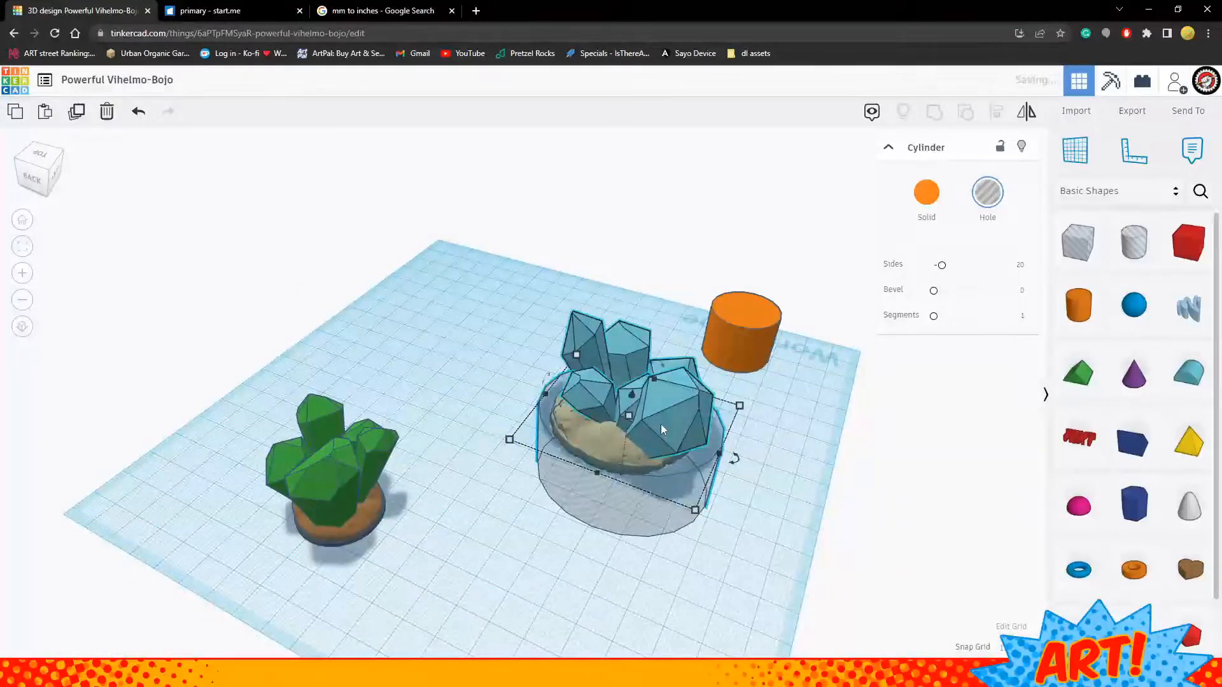
left_click(661, 424, "shift")
key("ctrl+g")
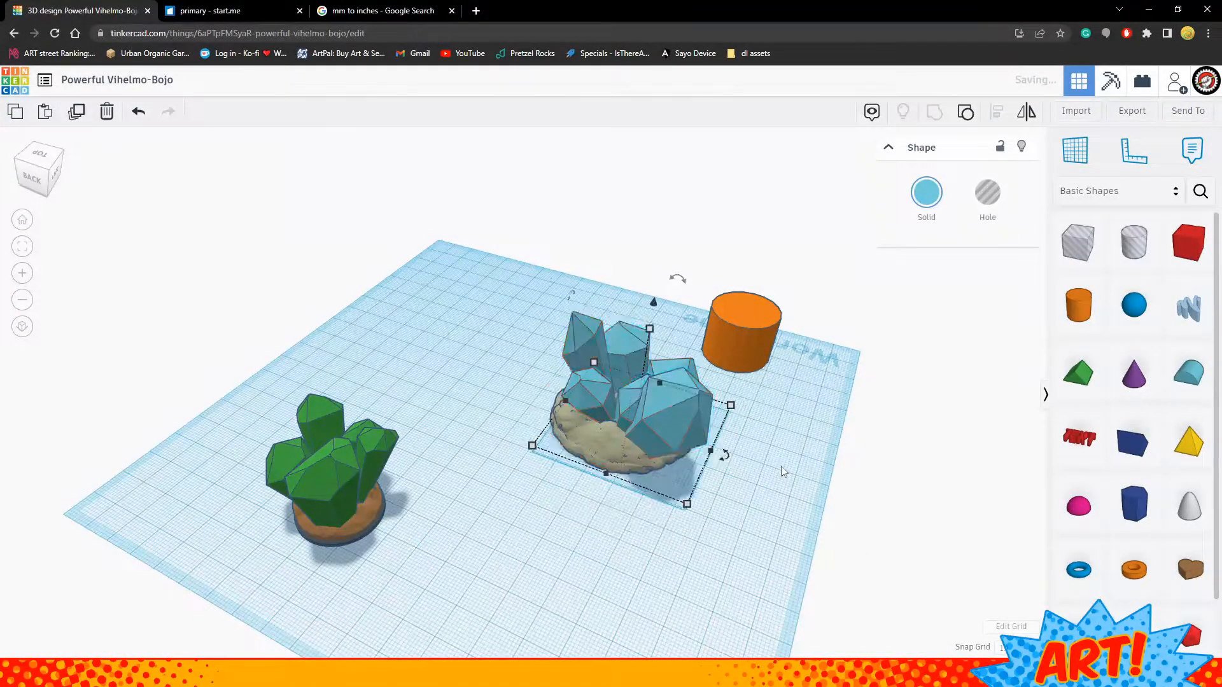
left_click(781, 466)
Duplicate the light blue crystals together with their rock base and place the copy beside the original
right_click_drag(762, 476, 491, 480)
left_click(453, 440)
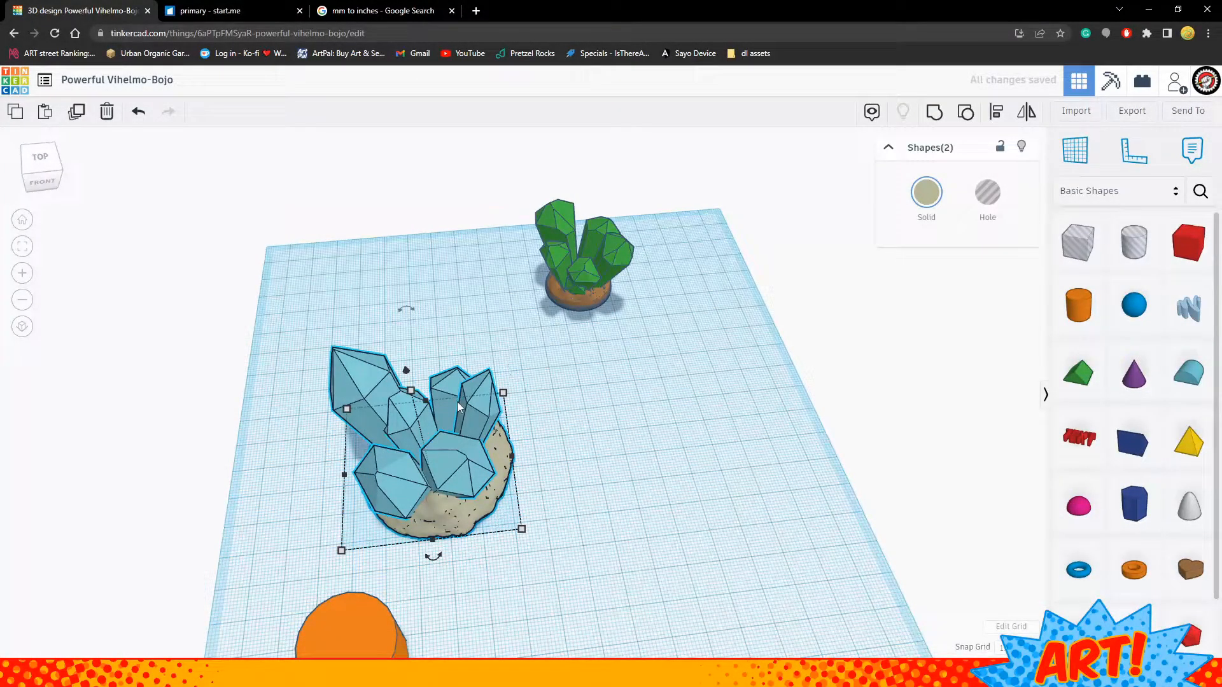
key("ctrl+d")
left_click_drag(457, 402, 723, 399)
left_click(775, 571)
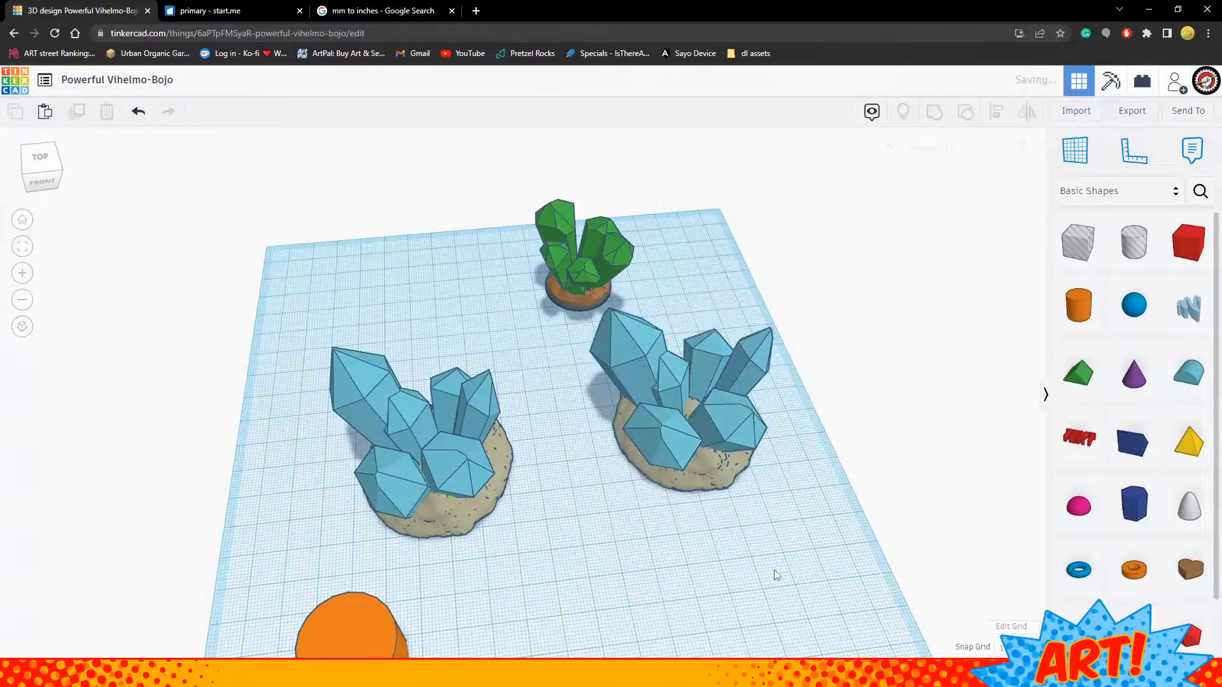
left_click(731, 484)
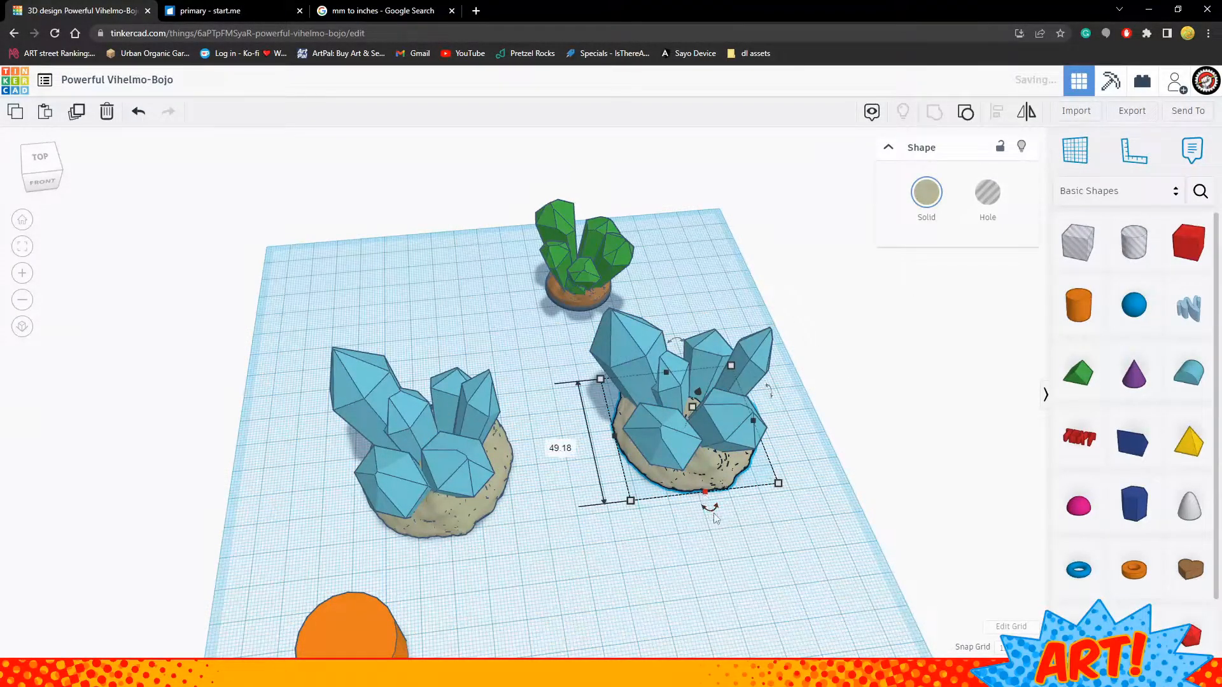
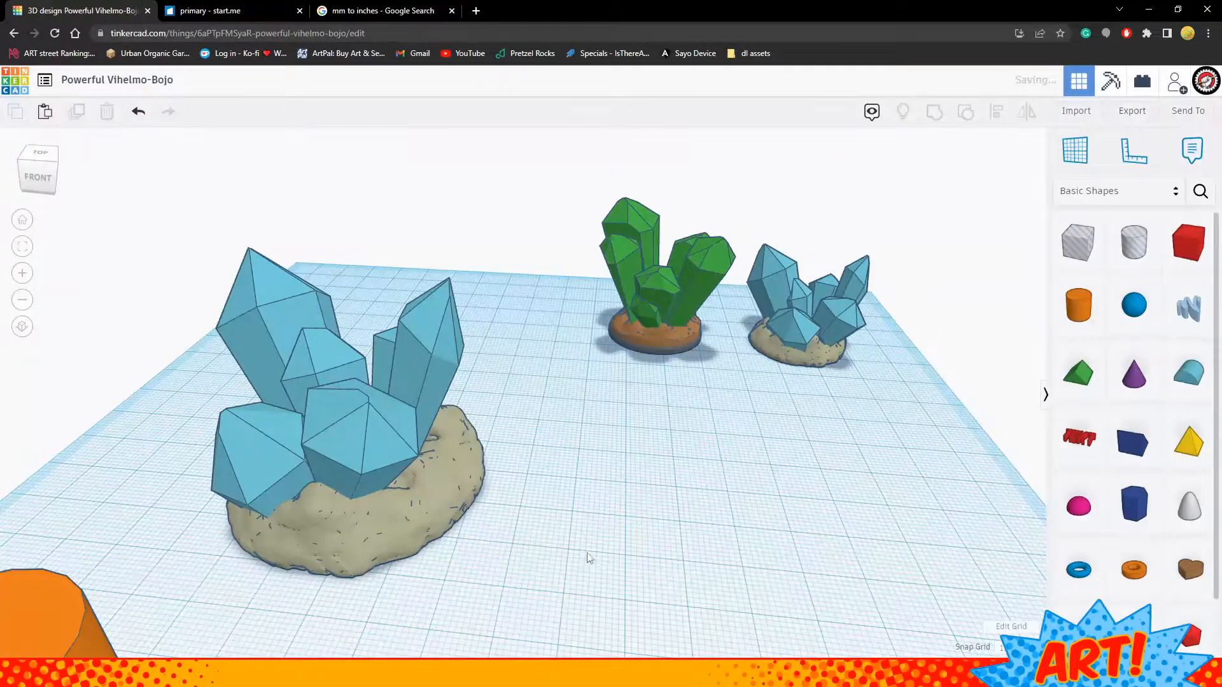
Move the orange cylinder into the open area in front of the crystal clusters
right_click_drag(603, 570, 100, 469)
left_click(48, 470)
left_click_drag(137, 487, 688, 475)
left_click_drag(629, 501, 619, 573)
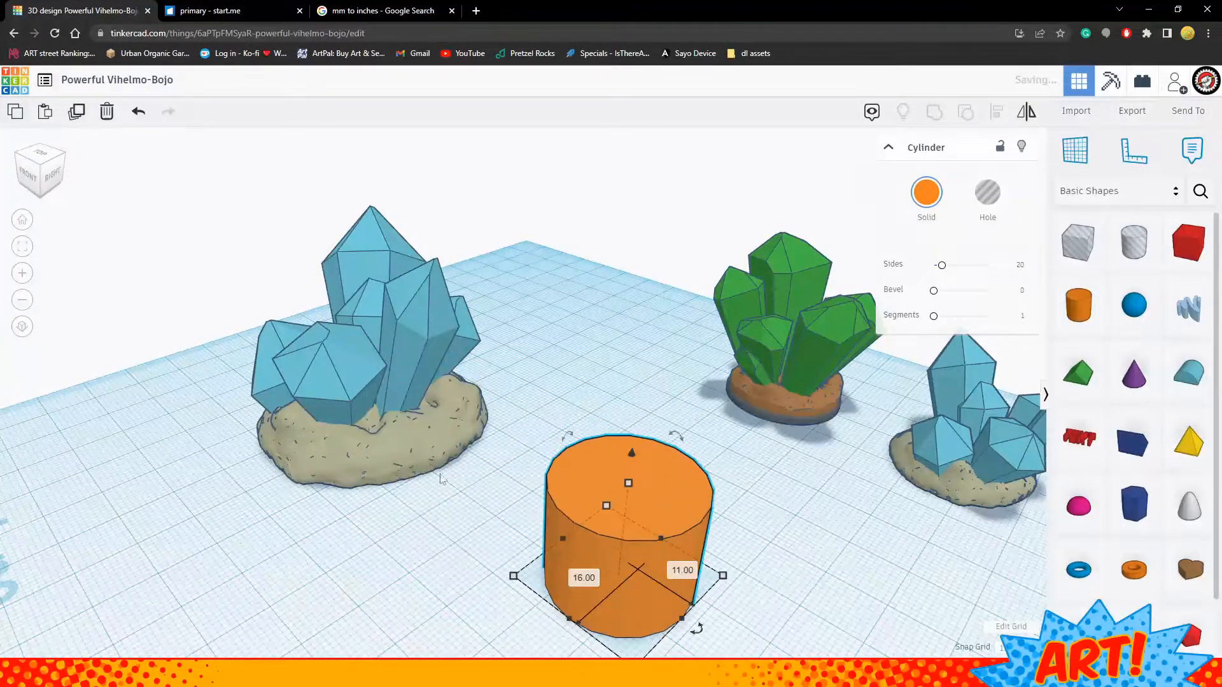
Copy the orange cylinder and place the copy in front of the large cluster's rock base
left_click(430, 487)
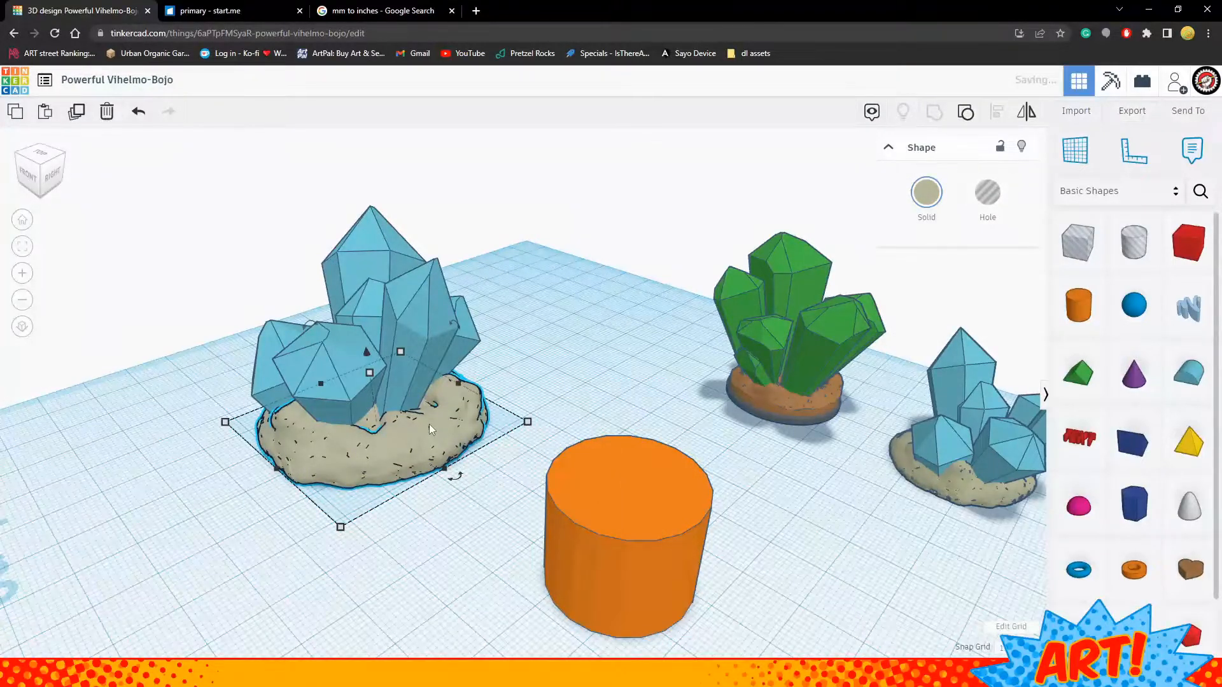
left_click(618, 515)
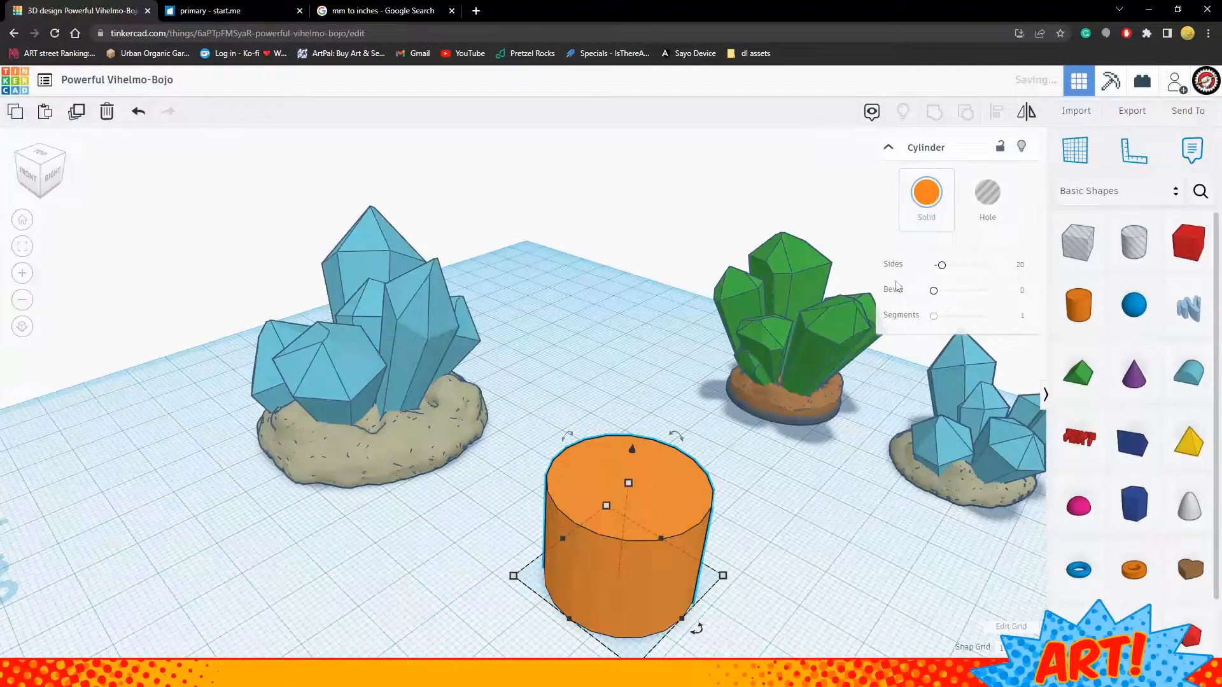
key("ctrl+c")
key("ctrl+v")
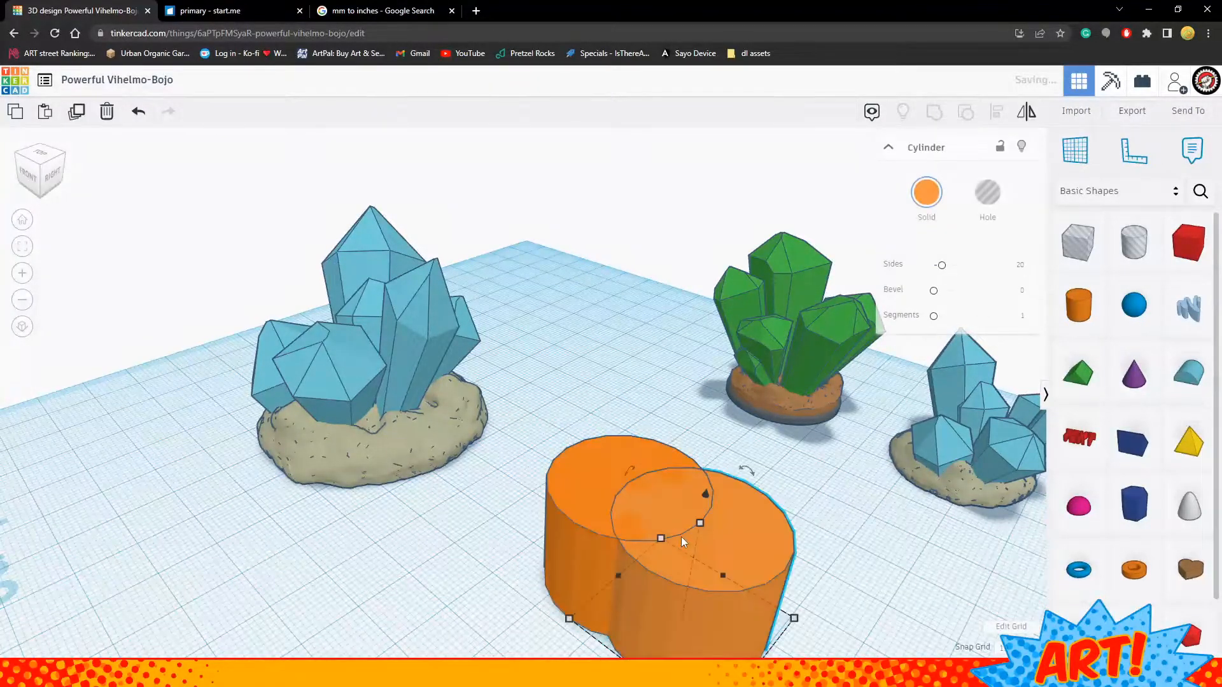
left_click_drag(768, 527, 390, 534)
Recolor the large cluster's rock base brown and the copied cylinder yellow
left_click(407, 439)
left_click(926, 193)
left_click(1119, 310)
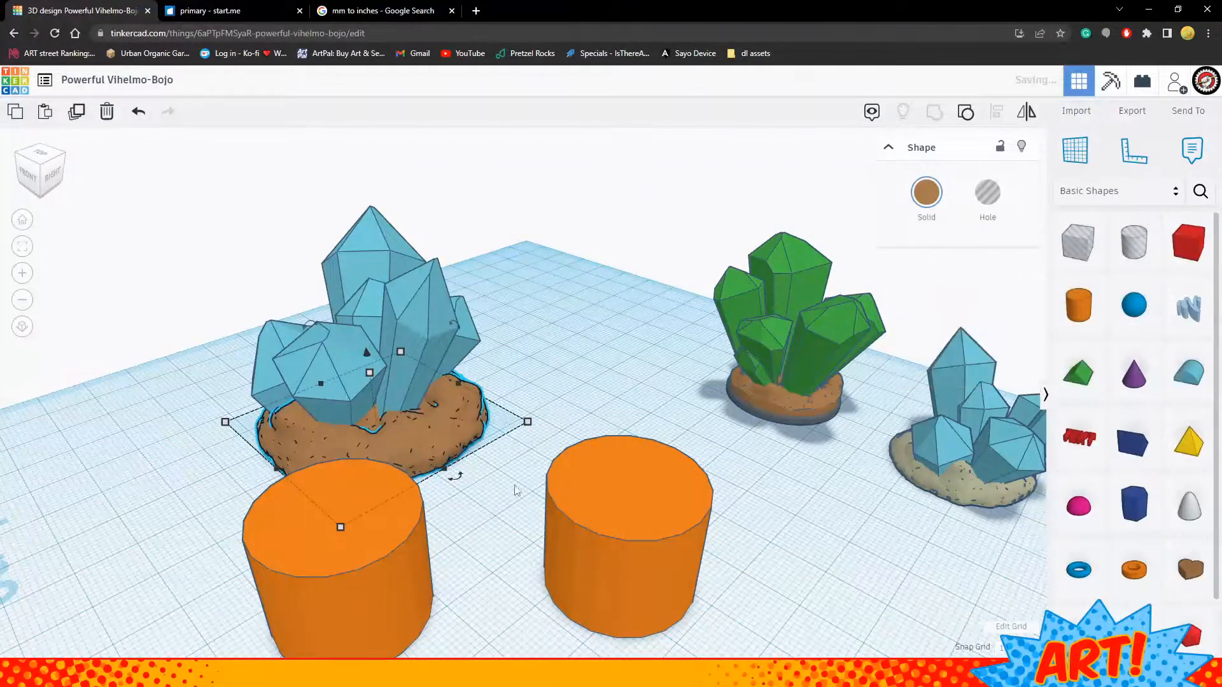
left_click(428, 564)
left_click(926, 192)
left_click(958, 310)
left_click(612, 486)
Move the large light blue crystal group off its brown rock base onto the open workplane
left_click(397, 346)
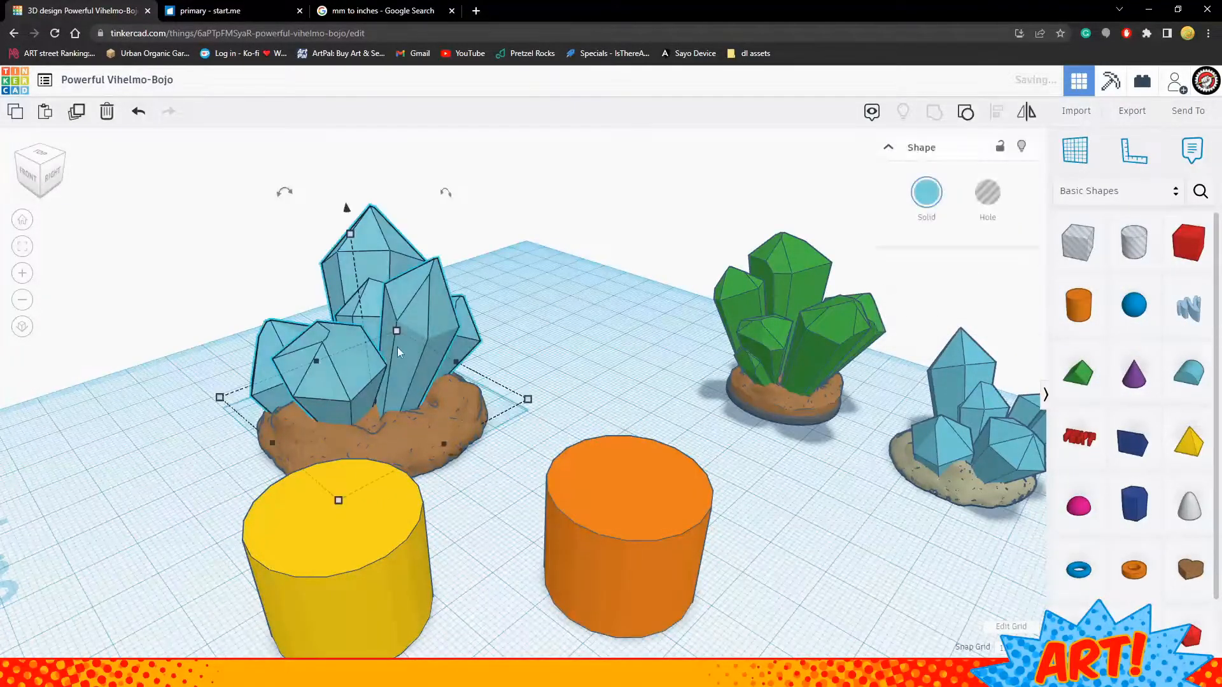
left_click(517, 368)
left_click_drag(414, 352, 589, 298)
left_click_drag(611, 470, 604, 462)
Move the yellow cylinder onto the middle of the brown rock base
left_click(472, 524)
right_click_drag(472, 523, 856, 541)
left_click(778, 489)
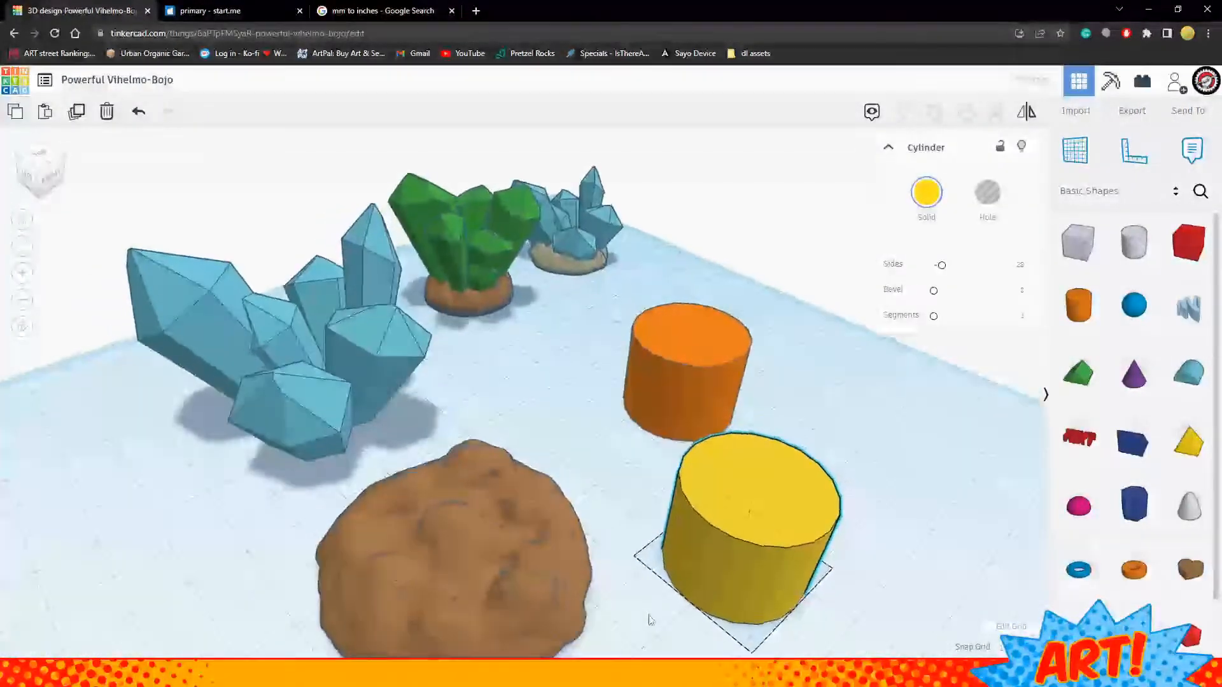
left_click_drag(704, 547, 407, 555)
Scale the brown rock base down until it is only slightly wider than the yellow cylinder
left_click(581, 545)
double_click(564, 556)
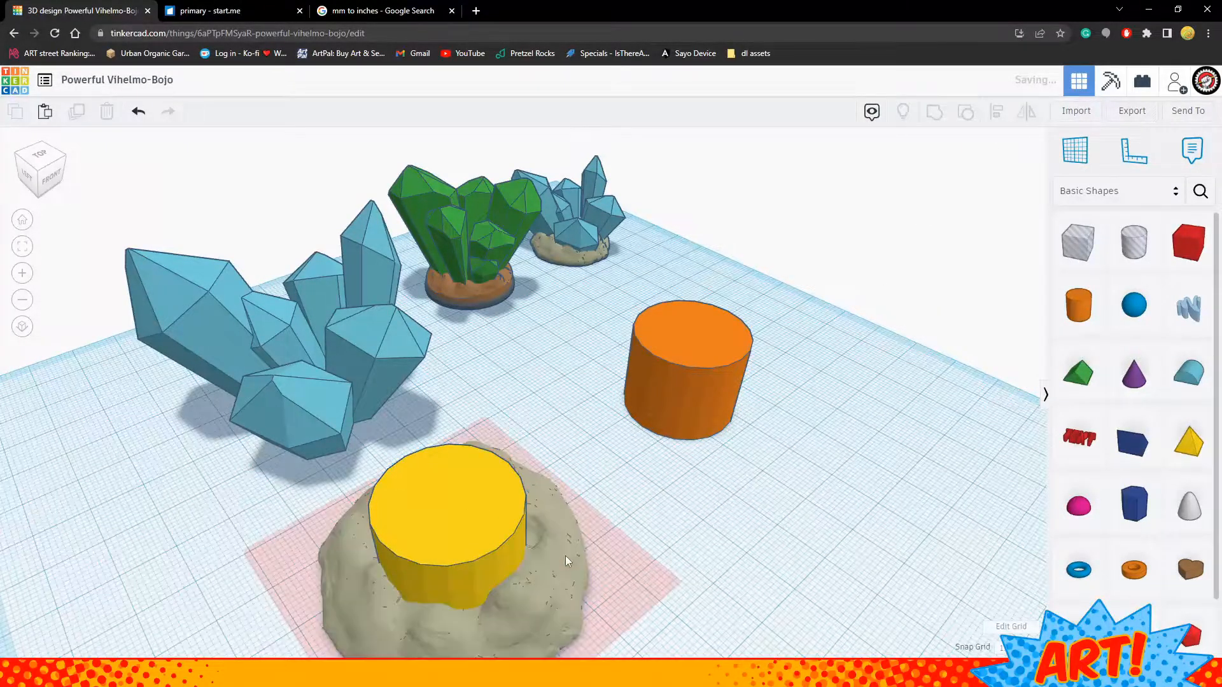
left_click(728, 552)
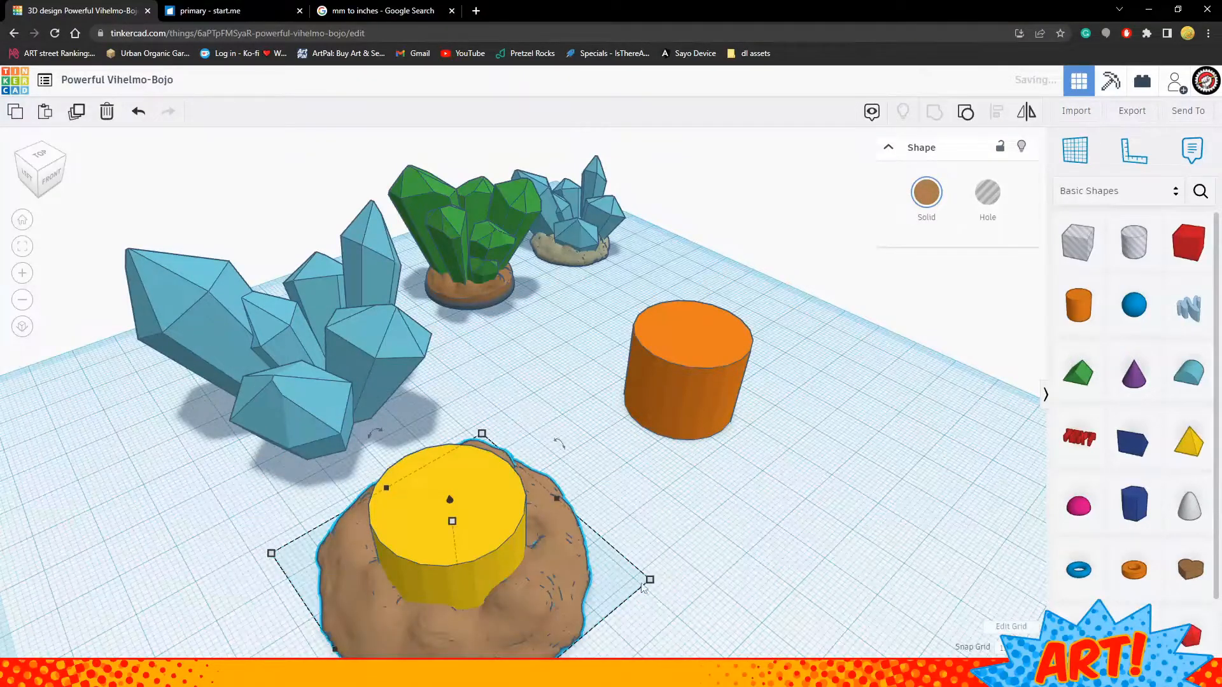
left_click_drag(650, 580, 560, 592)
right_click_drag(583, 559, 255, 593)
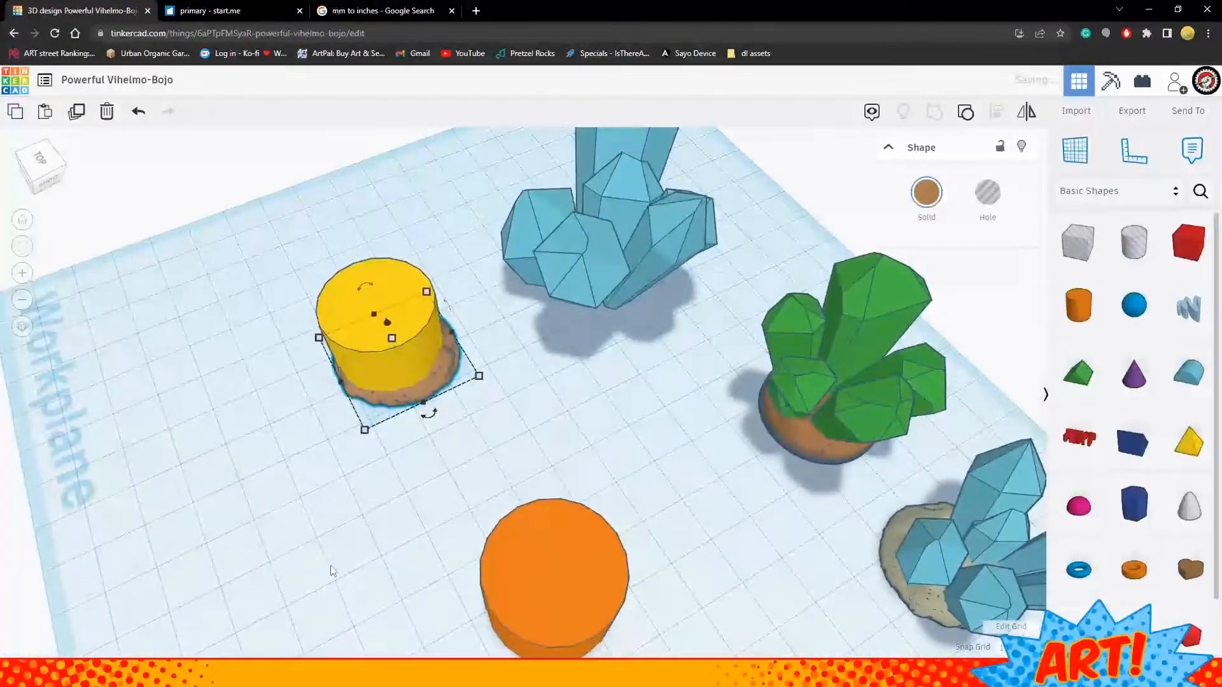
Make small adjustments to fit the brown rock base around the foot of the yellow cylinder
right_click_drag(431, 417, 676, 602)
left_click_drag(680, 575, 671, 571)
right_click_drag(732, 575, 818, 581)
right_click_drag(696, 603, 824, 469)
left_click_drag(753, 454, 746, 453)
Select the yellow cylinder and brown rock base and align their centers horizontally in both directions
left_click_drag(817, 420, 725, 450)
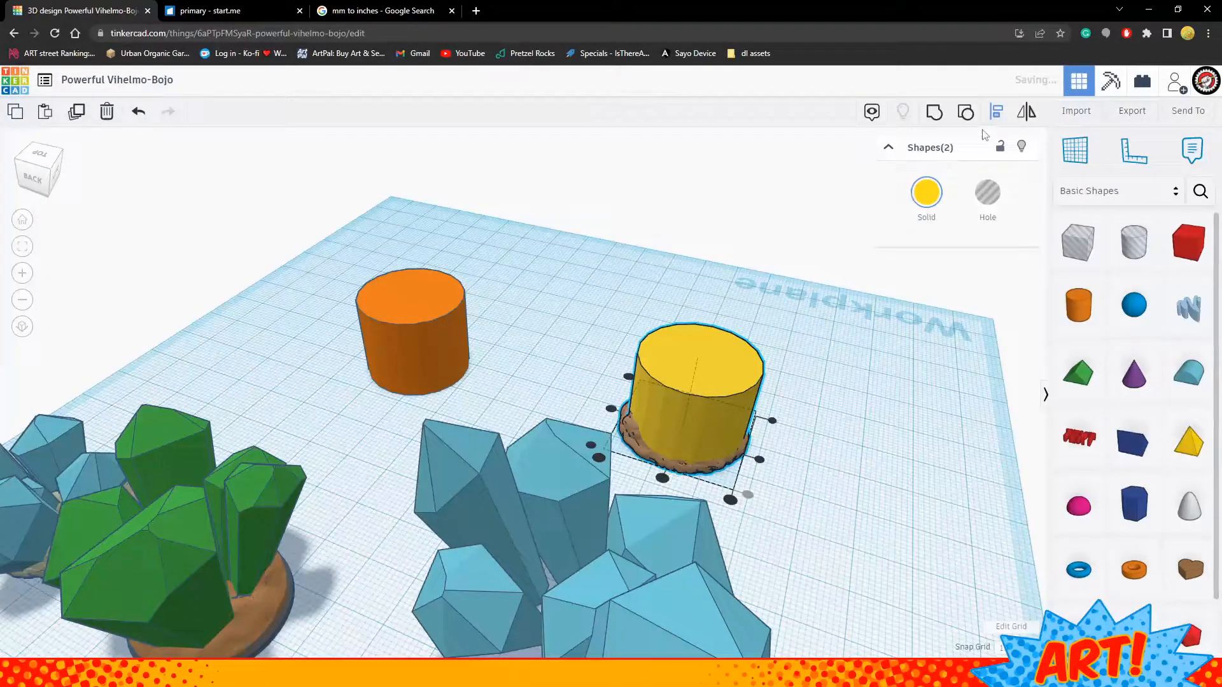
left_click(759, 459)
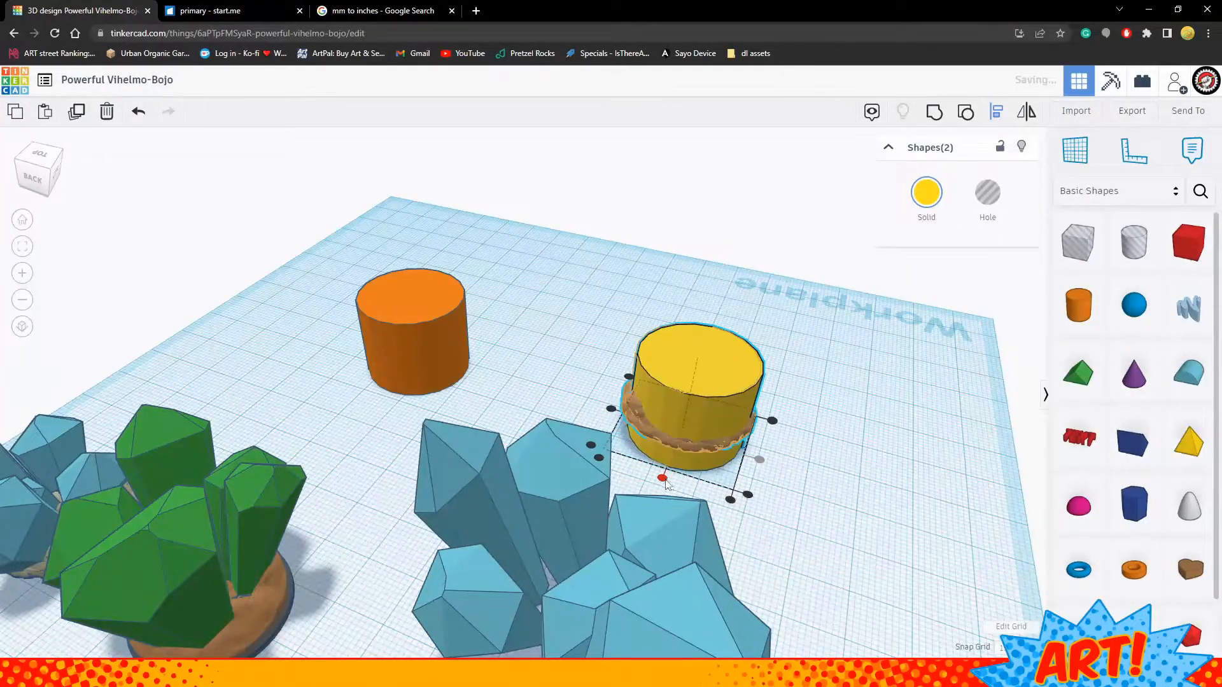
key("ctrl+z")
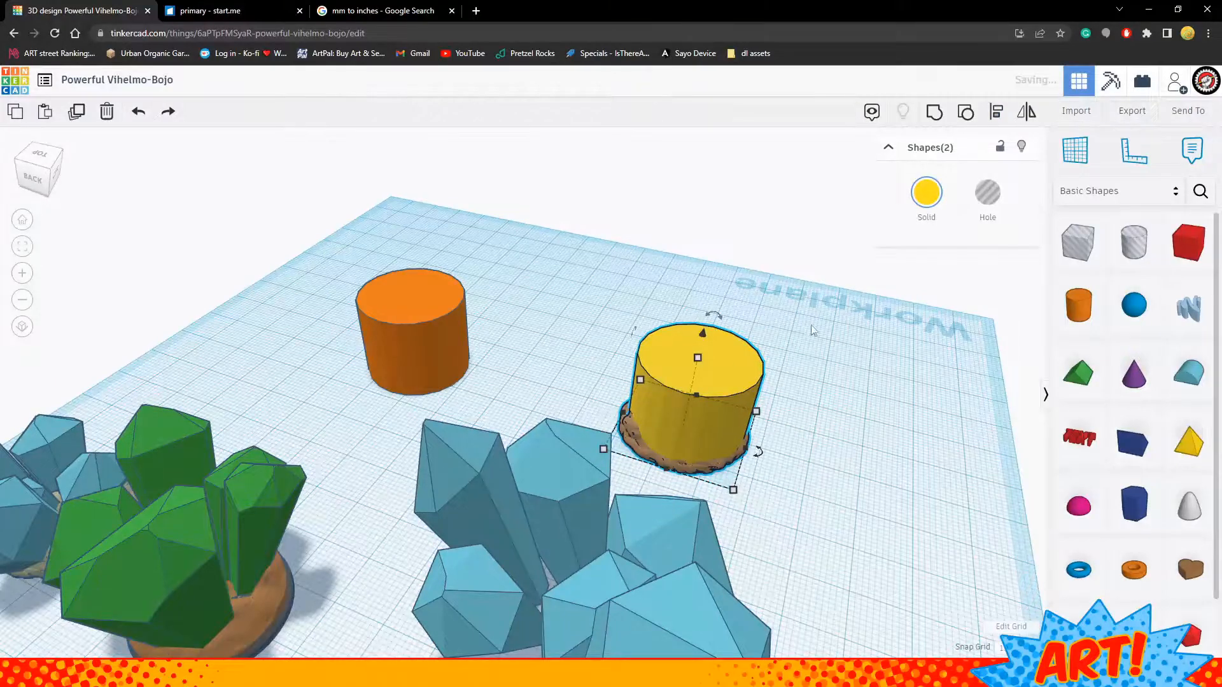
left_click(662, 479)
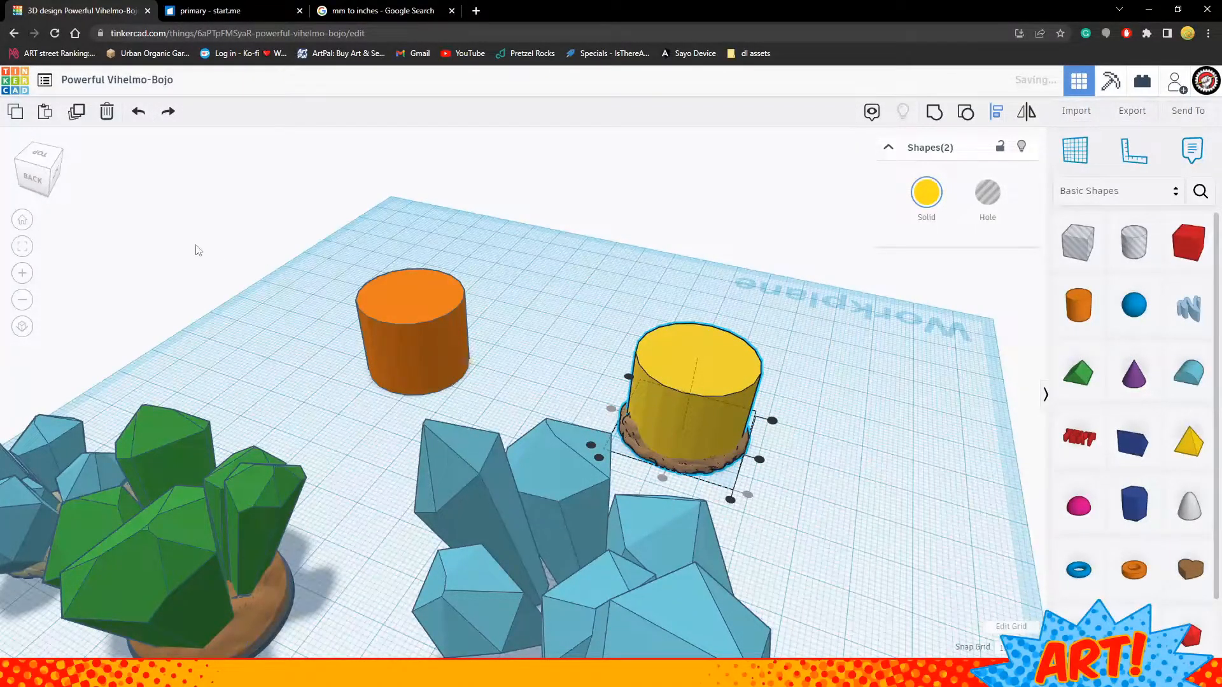
left_click(459, 230)
Duplicate the yellow cylinder, move the copy over the original and enlarge it well beyond the rock base
right_click_drag(868, 346, 722, 305)
right_click_drag(865, 513, 656, 510)
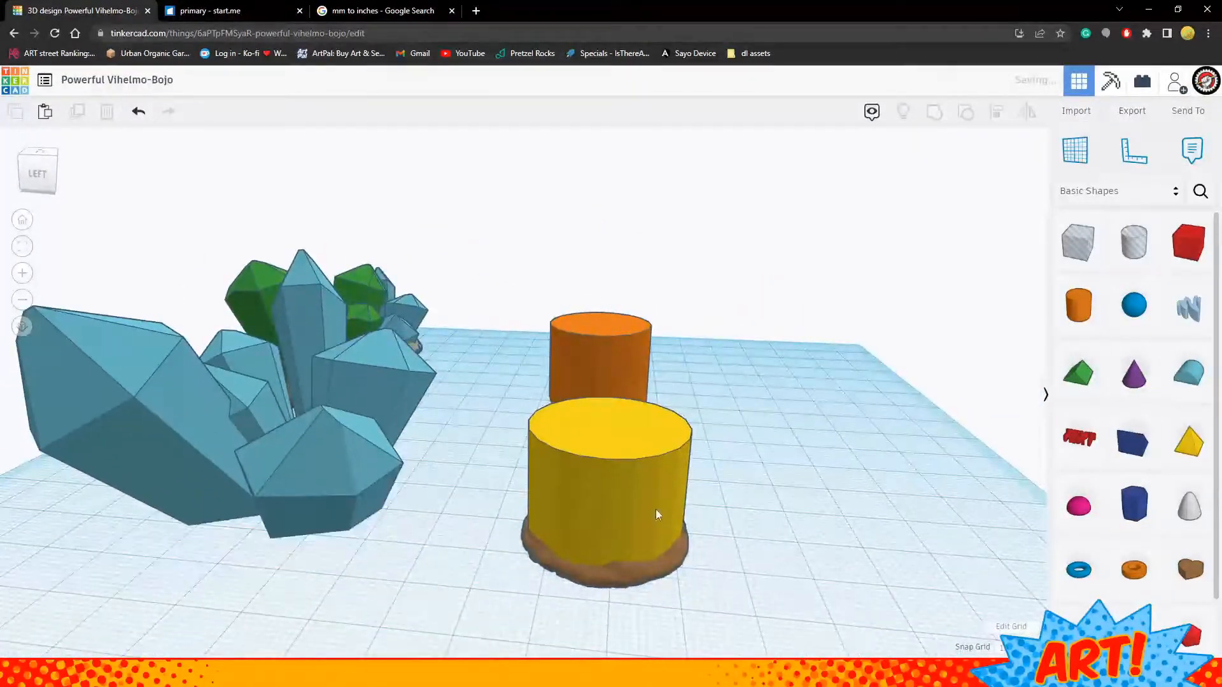
left_click(655, 509)
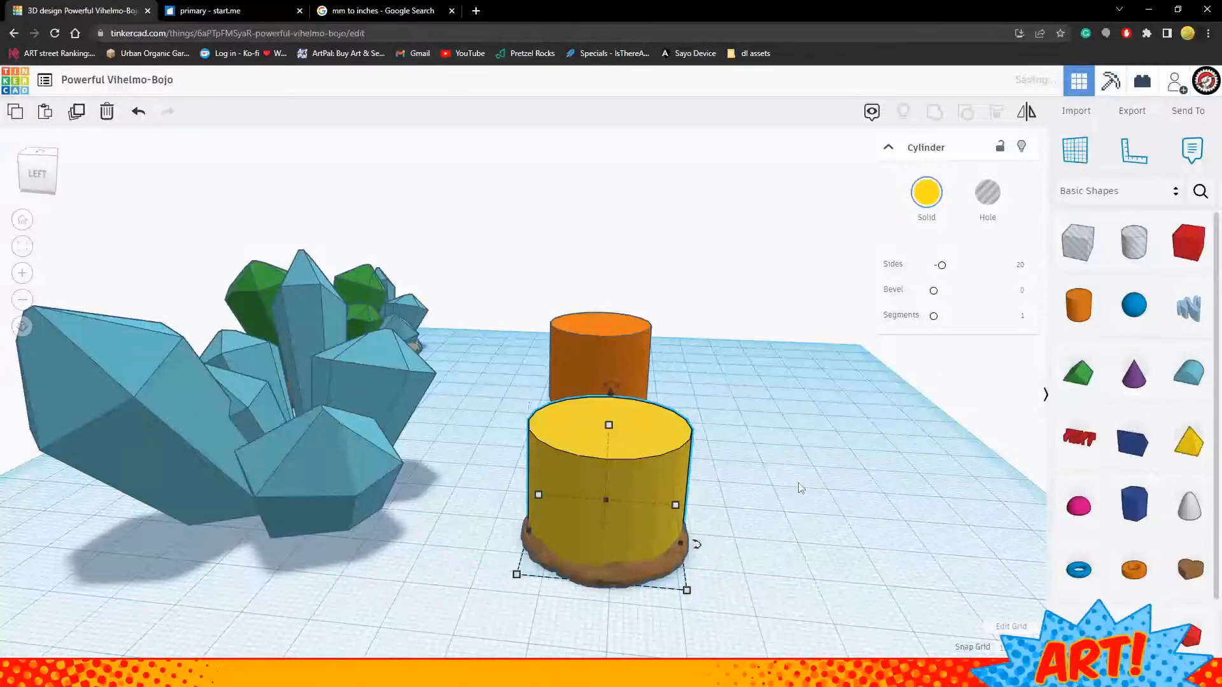
key("ctrl+v")
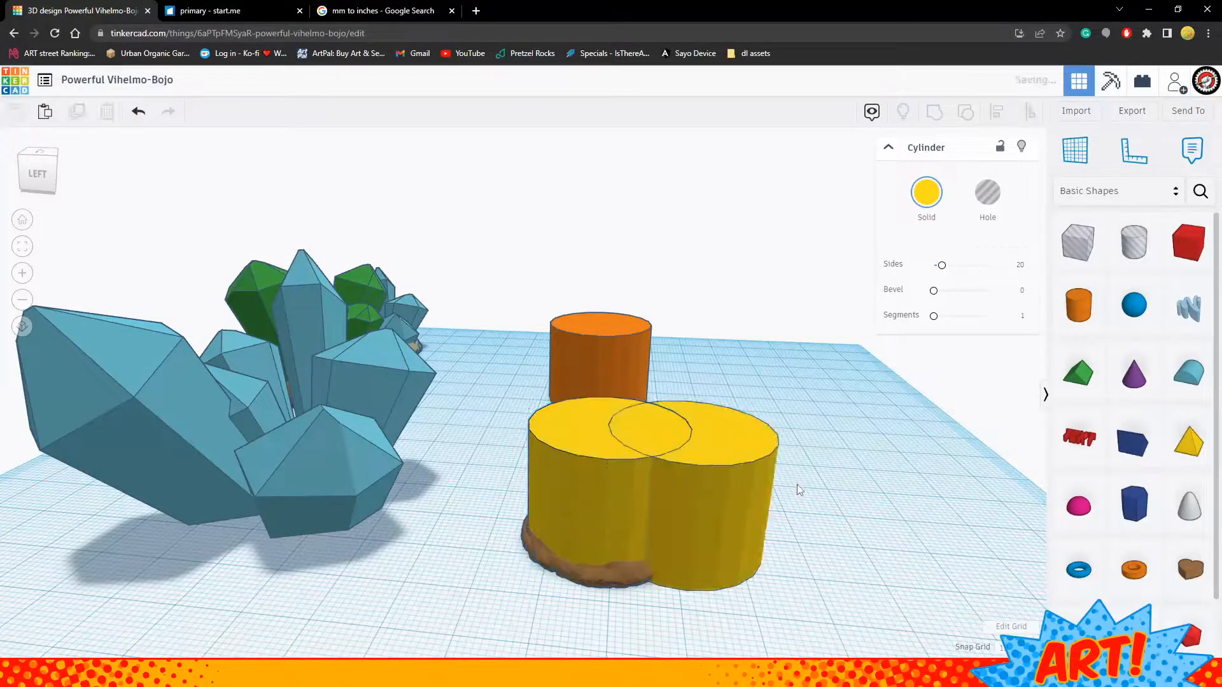
left_click_drag(739, 482, 644, 468)
left_click_drag(692, 539, 776, 560)
left_click_drag(746, 303, 749, 418)
key("ctrl+z")
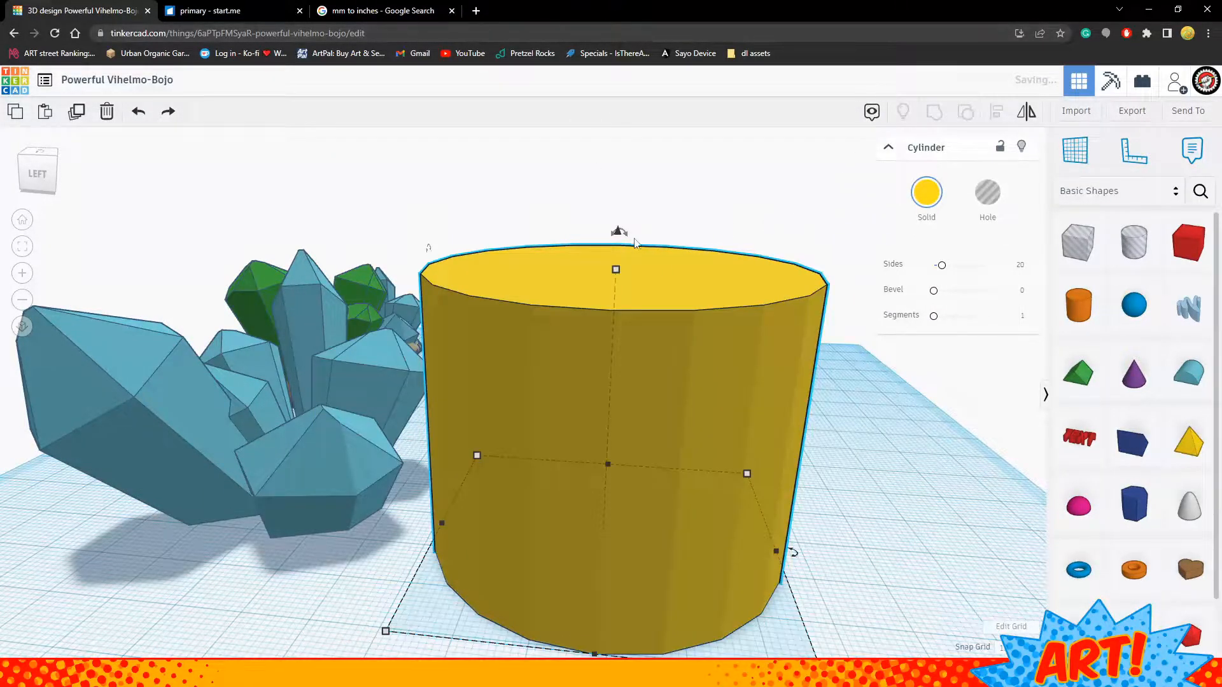
Lower the two yellow cylinders so the smaller one protrudes slightly above the top of the enlarged one
left_click_drag(619, 234, 633, 405)
left_click(667, 428)
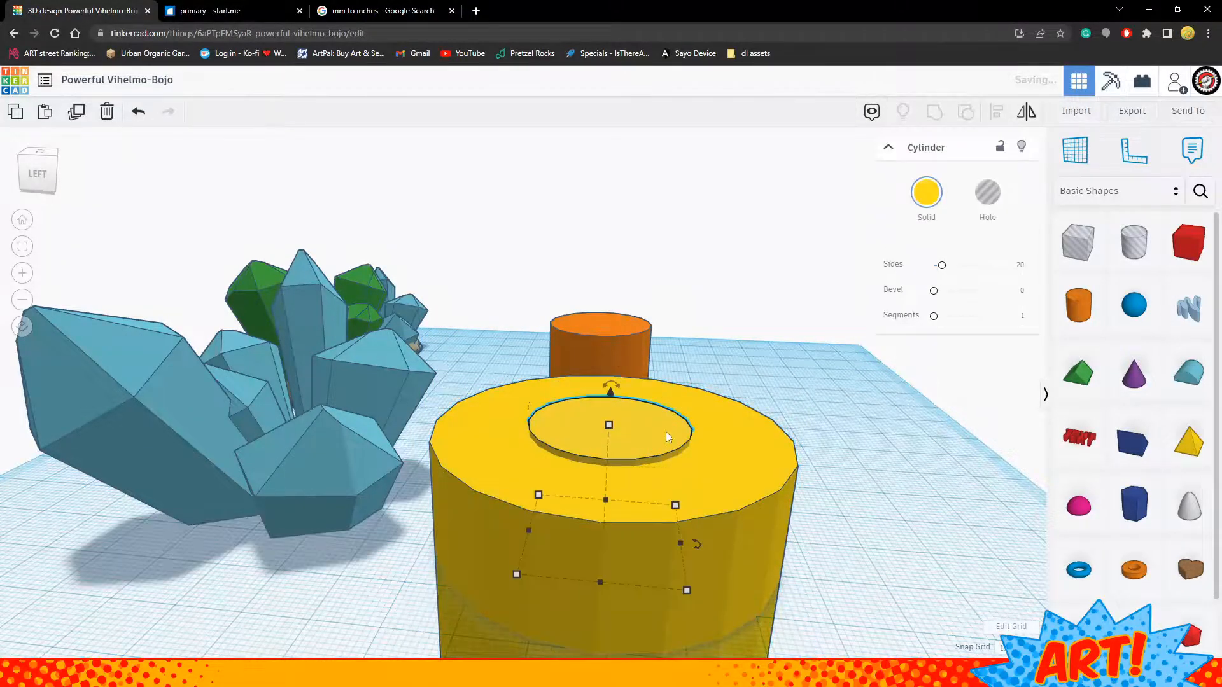
left_click_drag(613, 398, 610, 422)
left_click(731, 422)
left_click(667, 444, "shift")
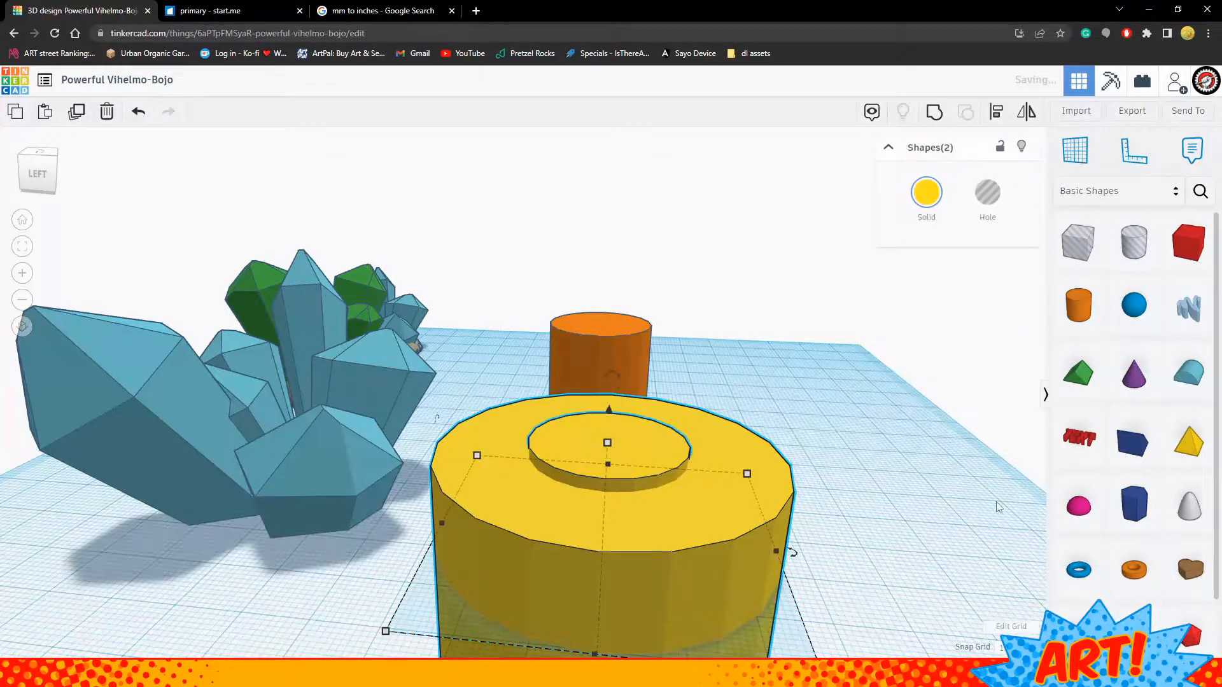
Turn the smaller yellow cylinder into a hole and group it with the large cylinder to form a ring
left_click(849, 413)
left_click(680, 450)
left_click(984, 218)
left_click(850, 431)
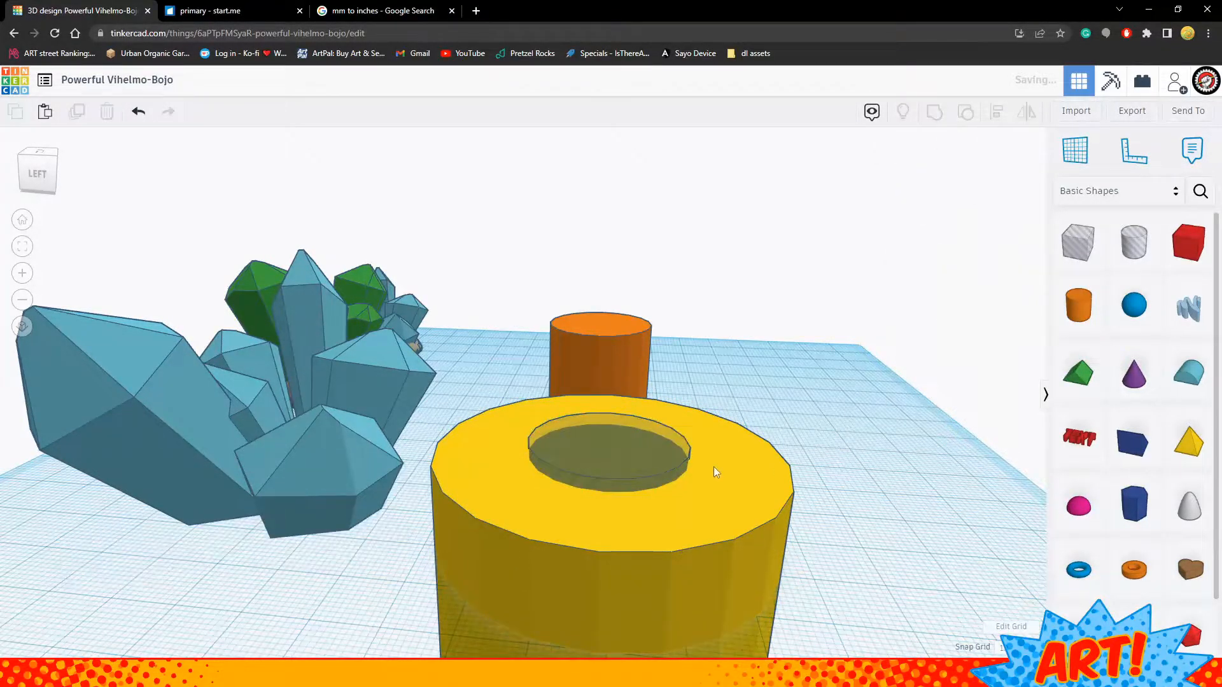
left_click(720, 468)
left_click(659, 446, "shift")
key("ctrl+g")
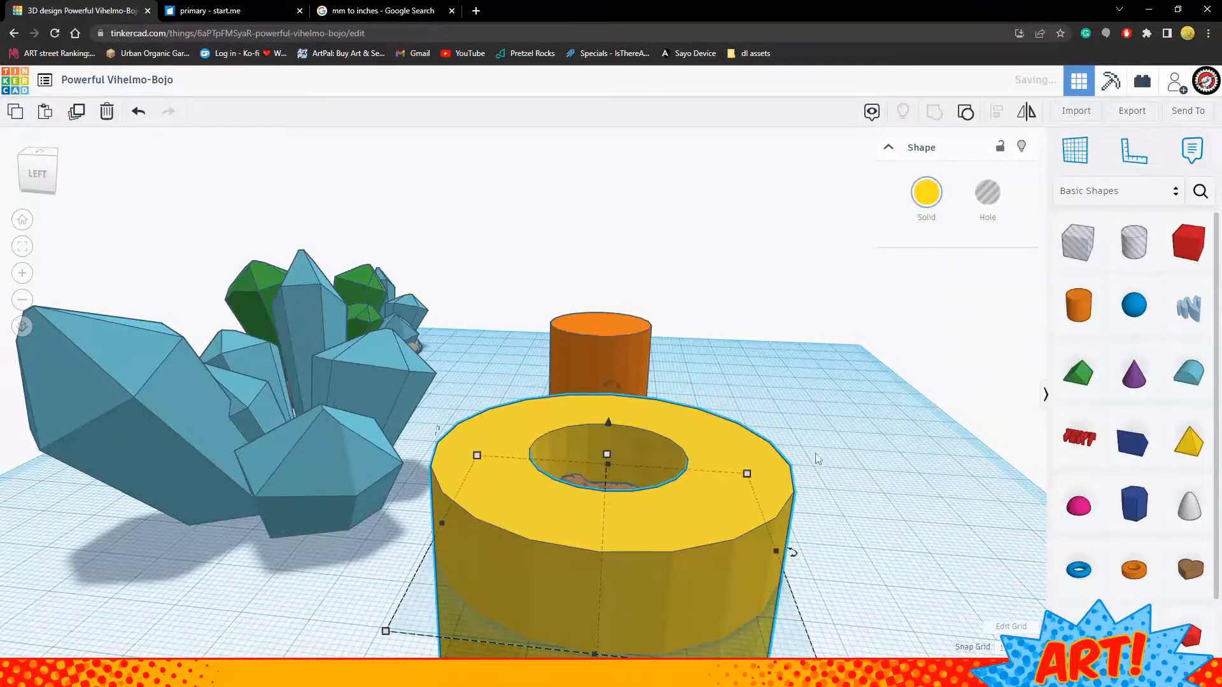
left_click(845, 442)
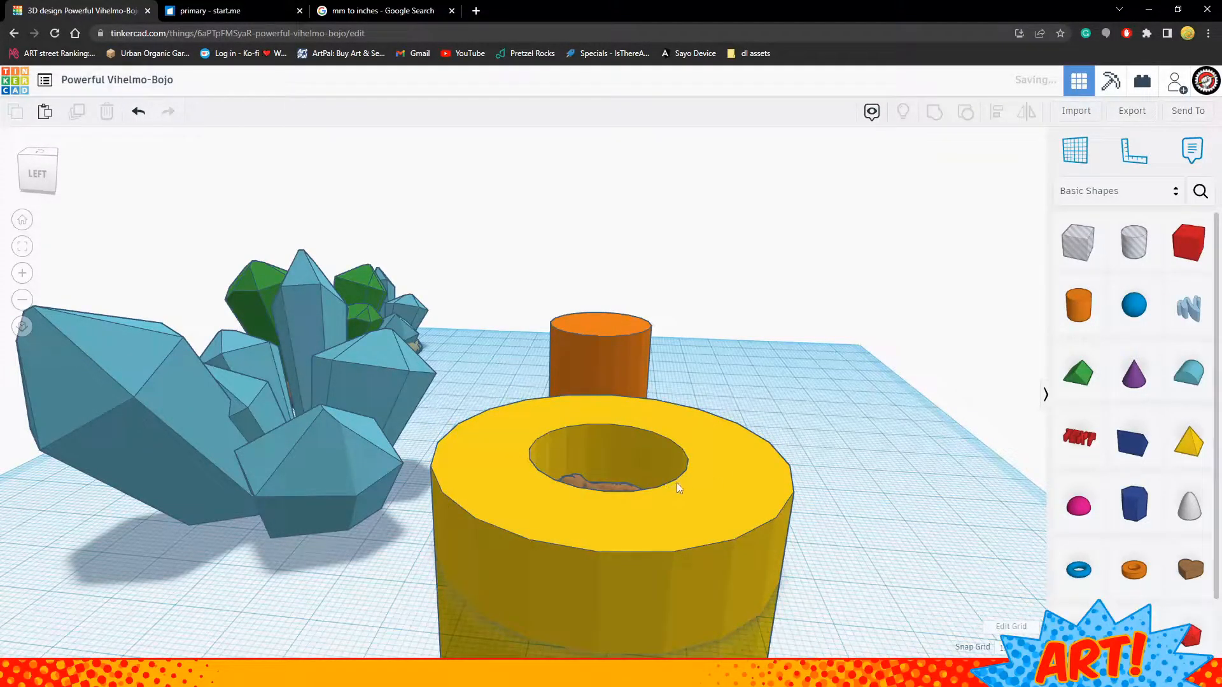
Turn the yellow ring into a hole and group it with the brown rock base to trim the base's outer edge
left_click(677, 482)
left_click(985, 208)
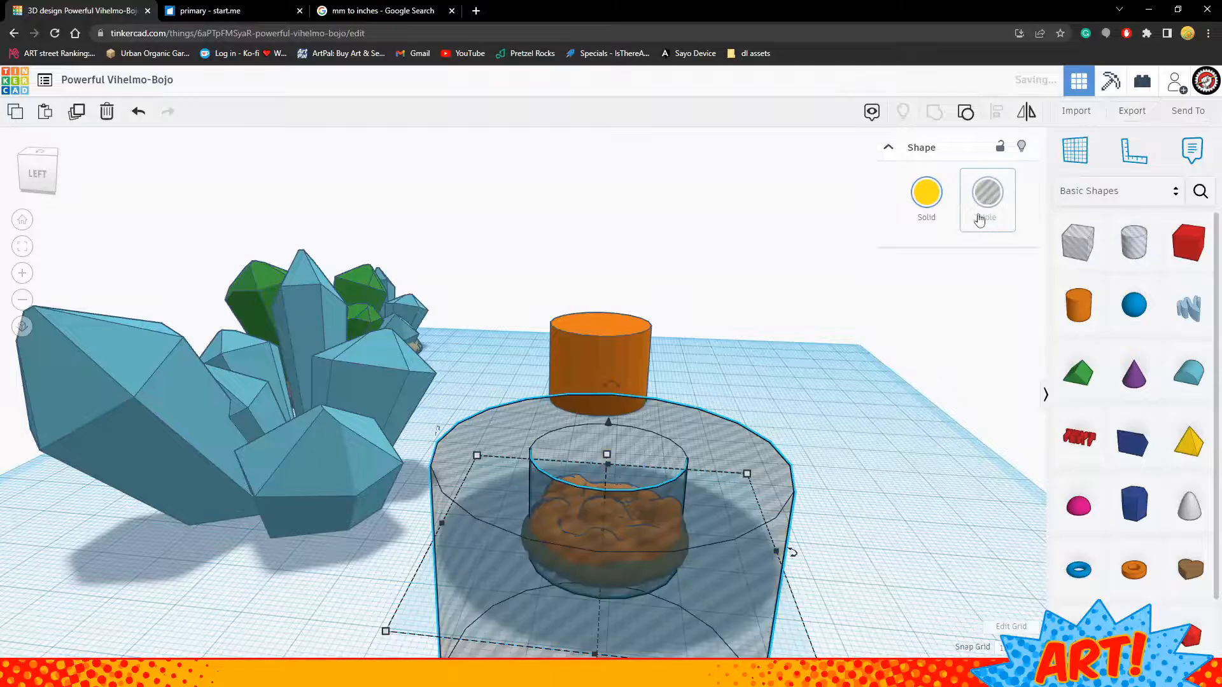
left_click(891, 422)
right_click_drag(891, 422, 551, 579)
left_click(552, 579)
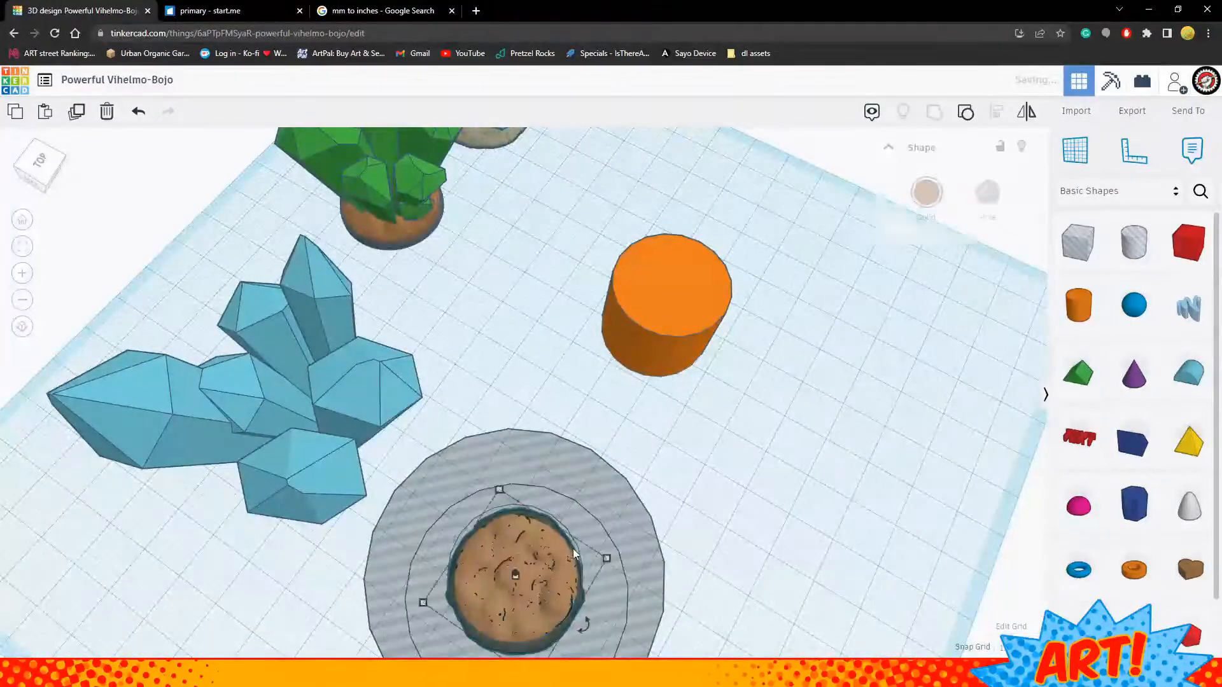
left_click(585, 510, "shift")
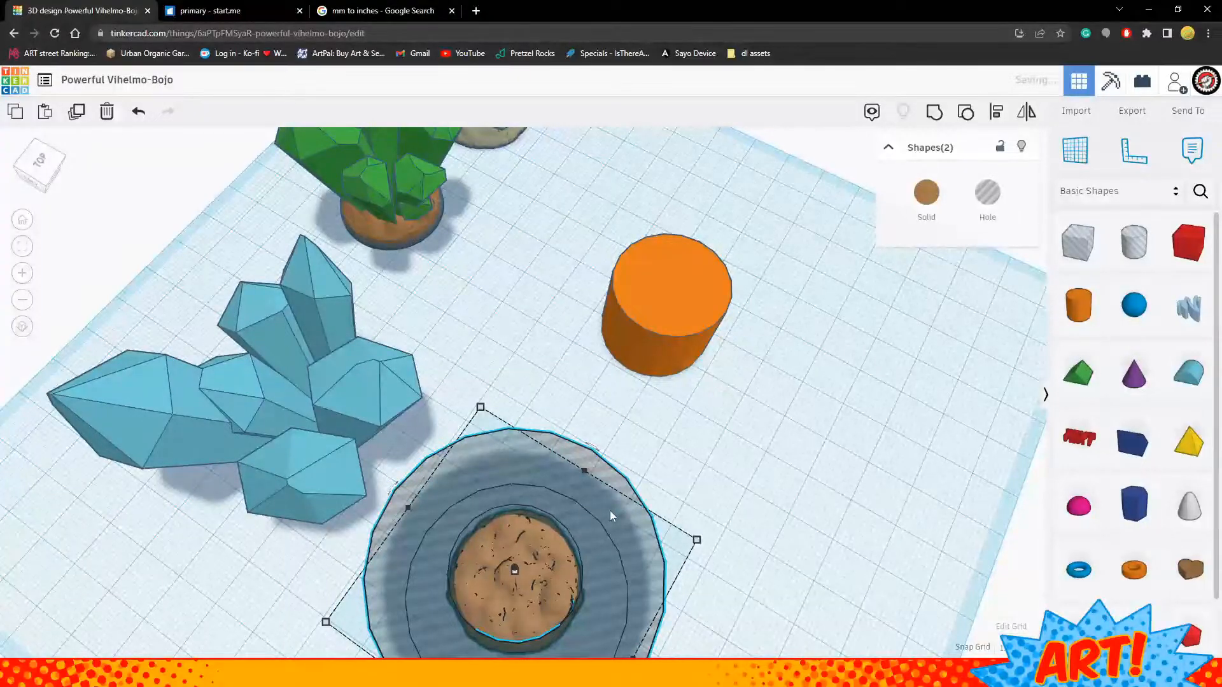
key("ctrl+g")
right_click_drag(835, 428, 858, 479)
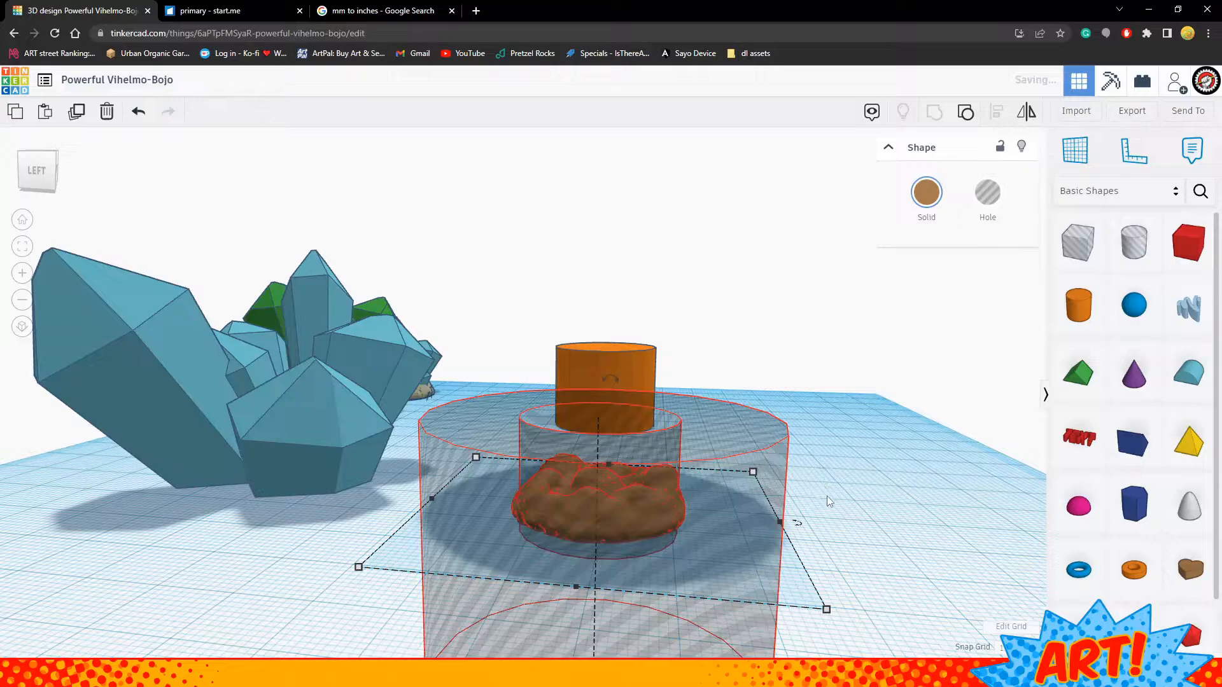
left_click(831, 517)
right_click_drag(870, 486, 450, 508)
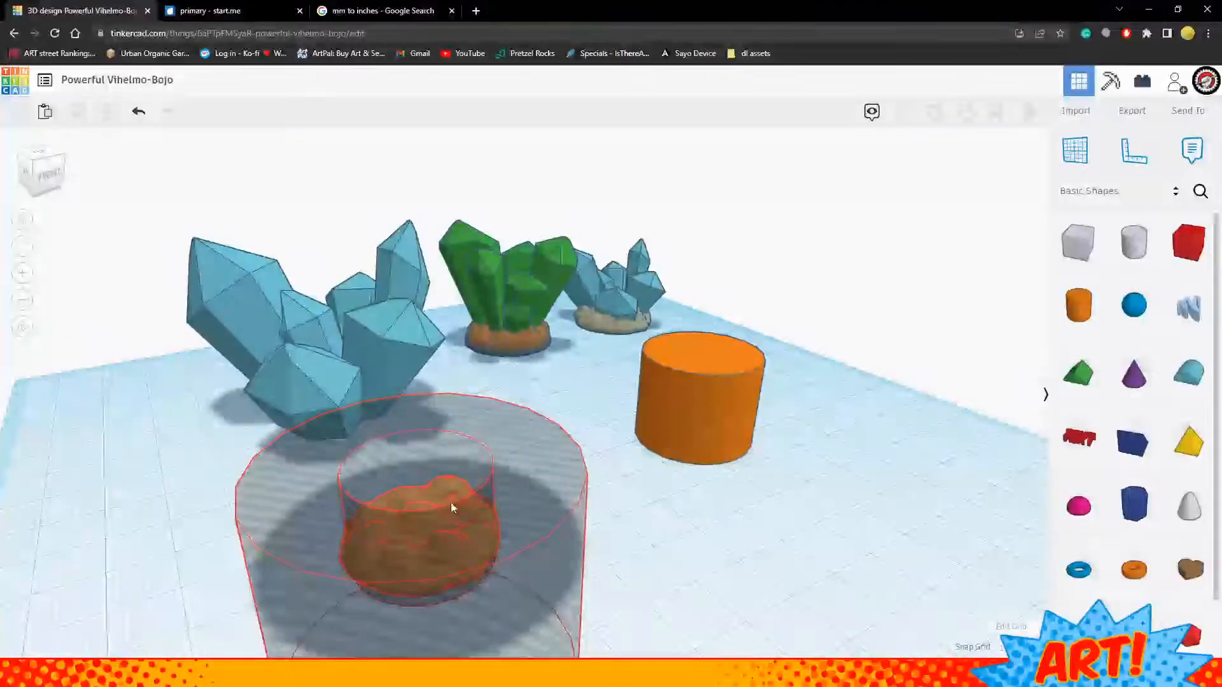
right_click_drag(622, 502, 811, 572)
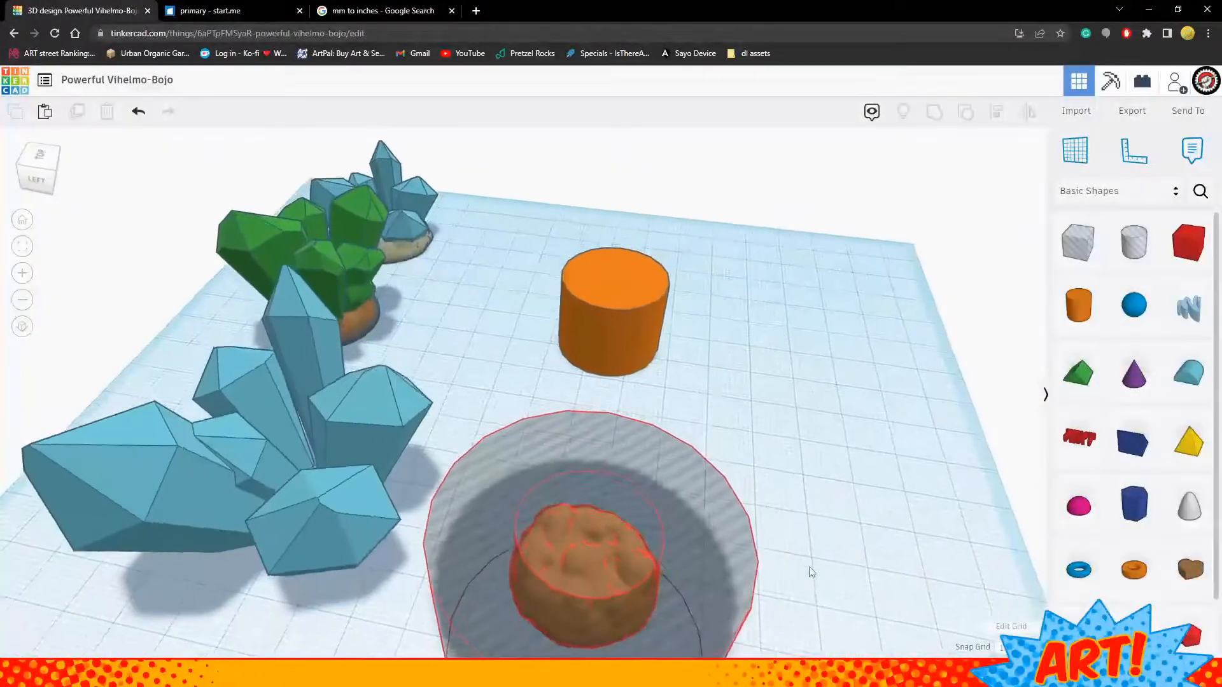
Move the large light blue crystal cluster over the brown rock base and scale it down proportionally
left_click(293, 499)
left_click_drag(311, 515, 646, 602)
right_click_drag(622, 484, 727, 468)
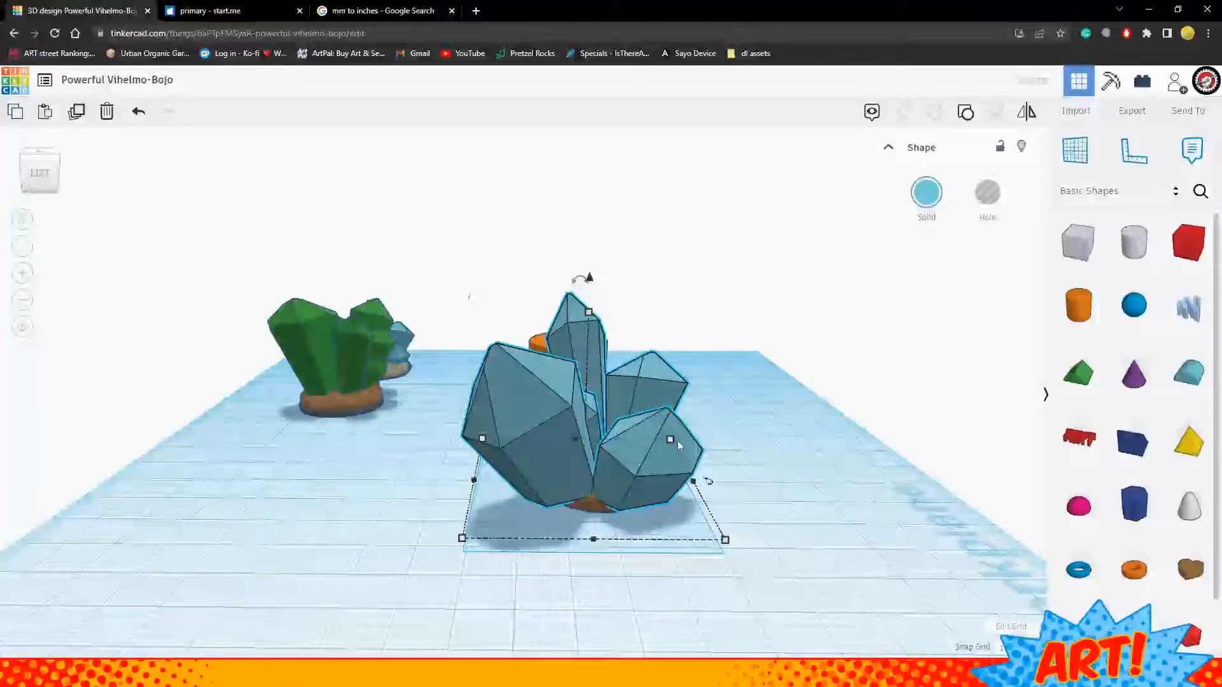
left_click_drag(693, 482, 513, 480, "shift")
left_click_drag(526, 424, 543, 387, "shift")
key("ctrl+z")
right_click_drag(658, 456, 609, 441)
scroll(601, 503, "up", 4)
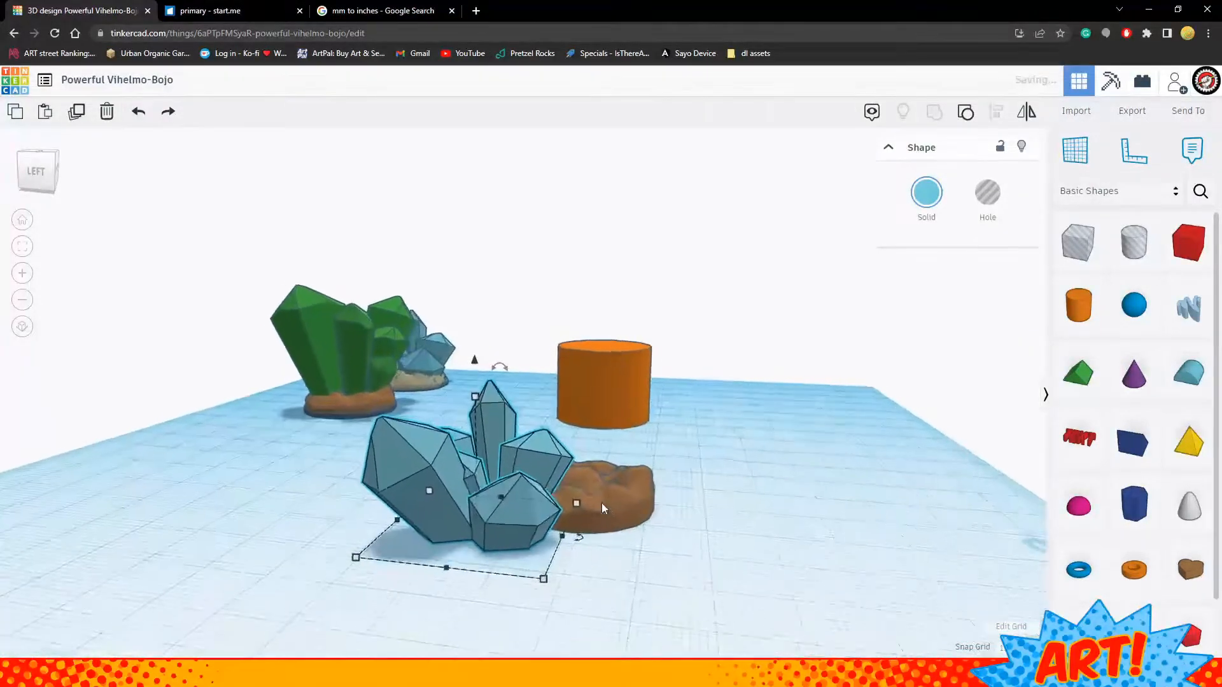
Raise the light blue cluster 2 mm on the brown rock base and nudge it until it sits centered
right_click_drag(480, 546, 575, 556)
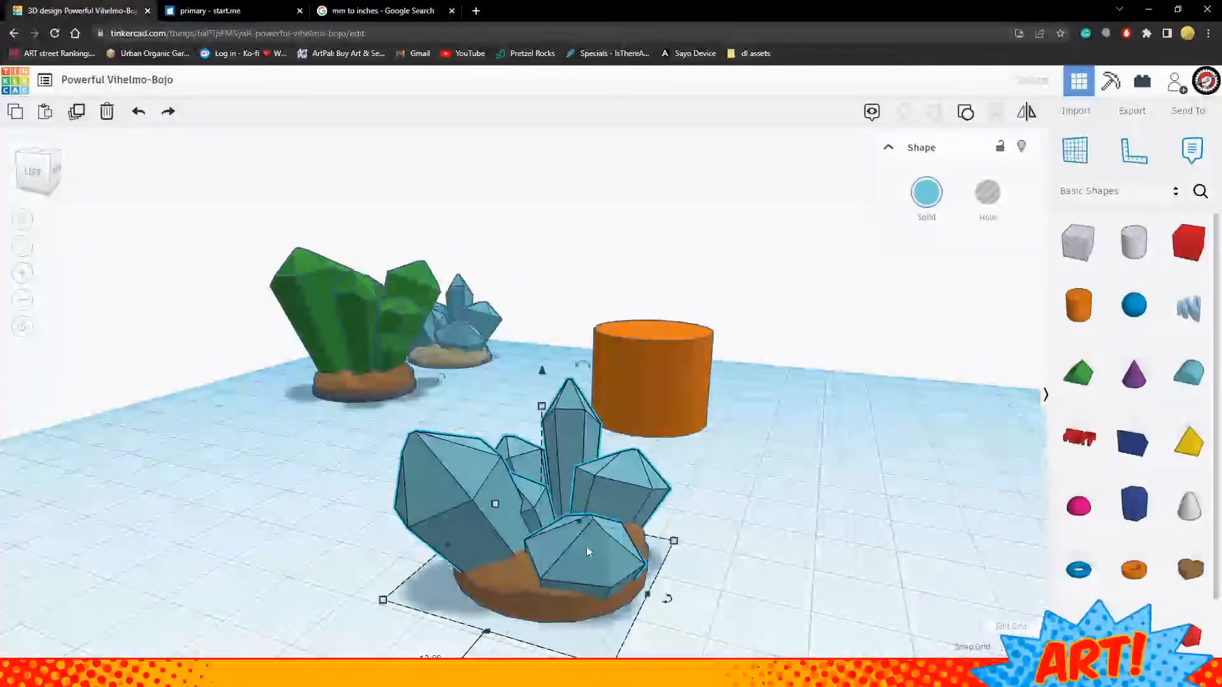
left_click_drag(543, 373, 548, 363)
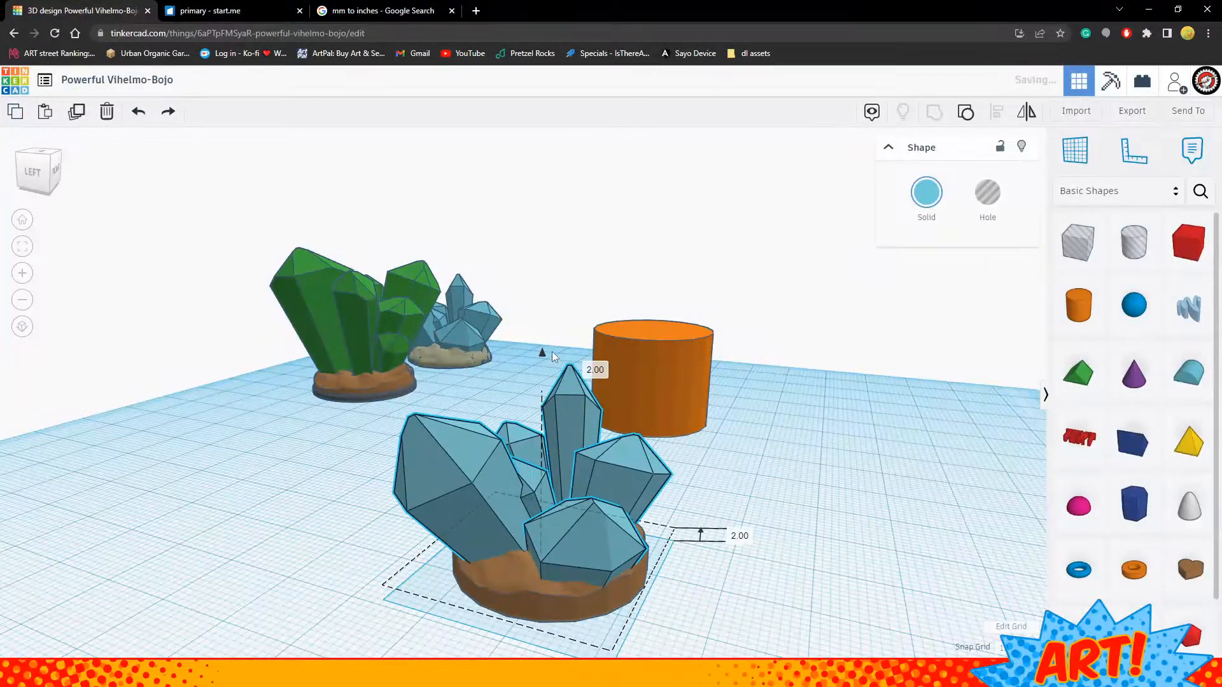
right_click_drag(544, 390, 378, 516)
key("Right")
key("Up")
key("Down")
key("Down")
key("Down")
key("Right")
key("Right")
key("Up")
key("Up")
key("Left")
key("Left")
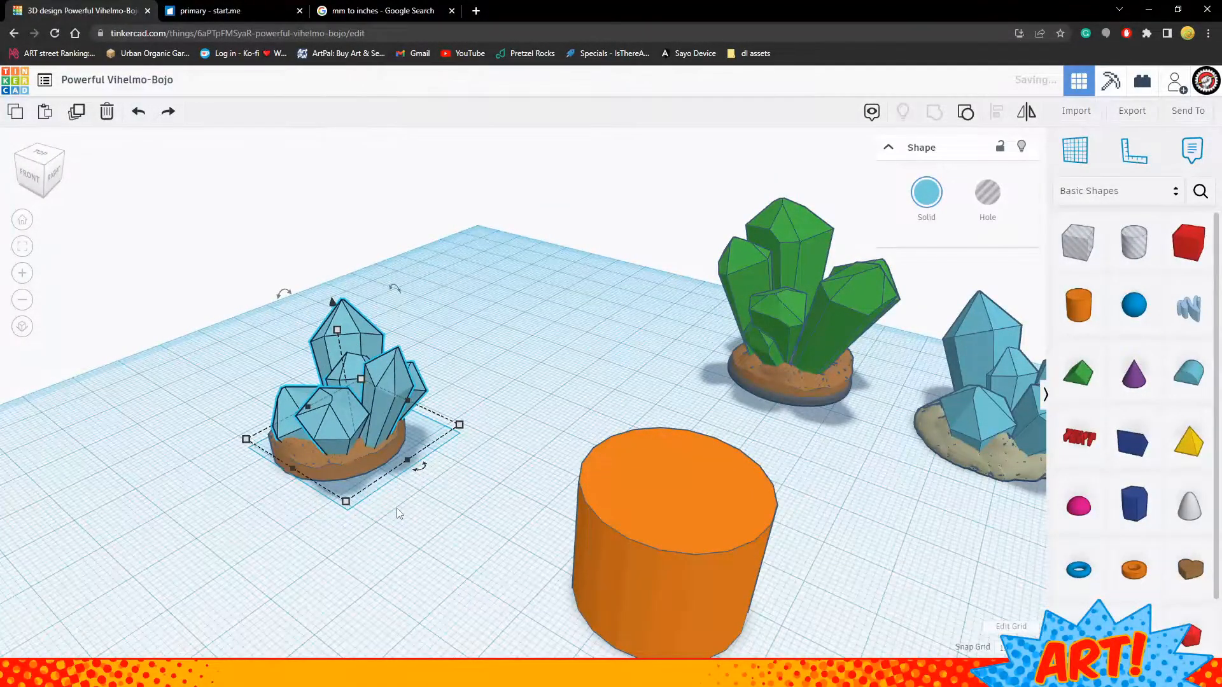
right_click_drag(488, 531, 484, 488)
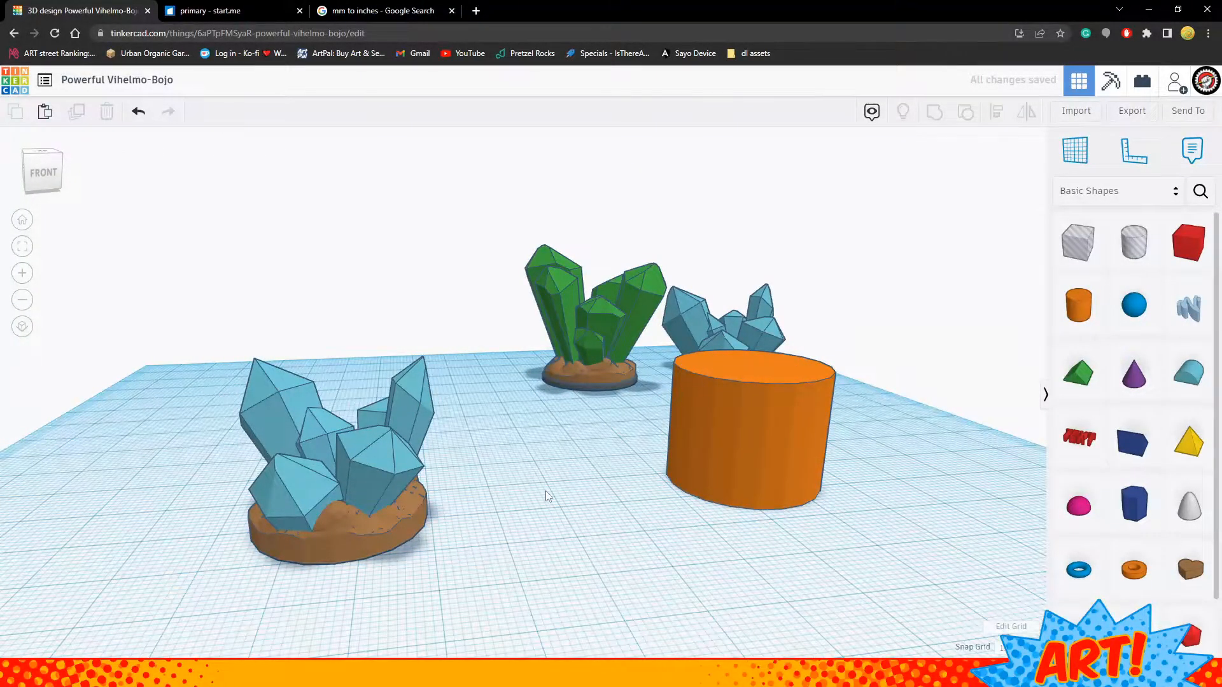
Ungroup the trimmed brown rock base into the rock and the ring-shaped hole
left_click(322, 549)
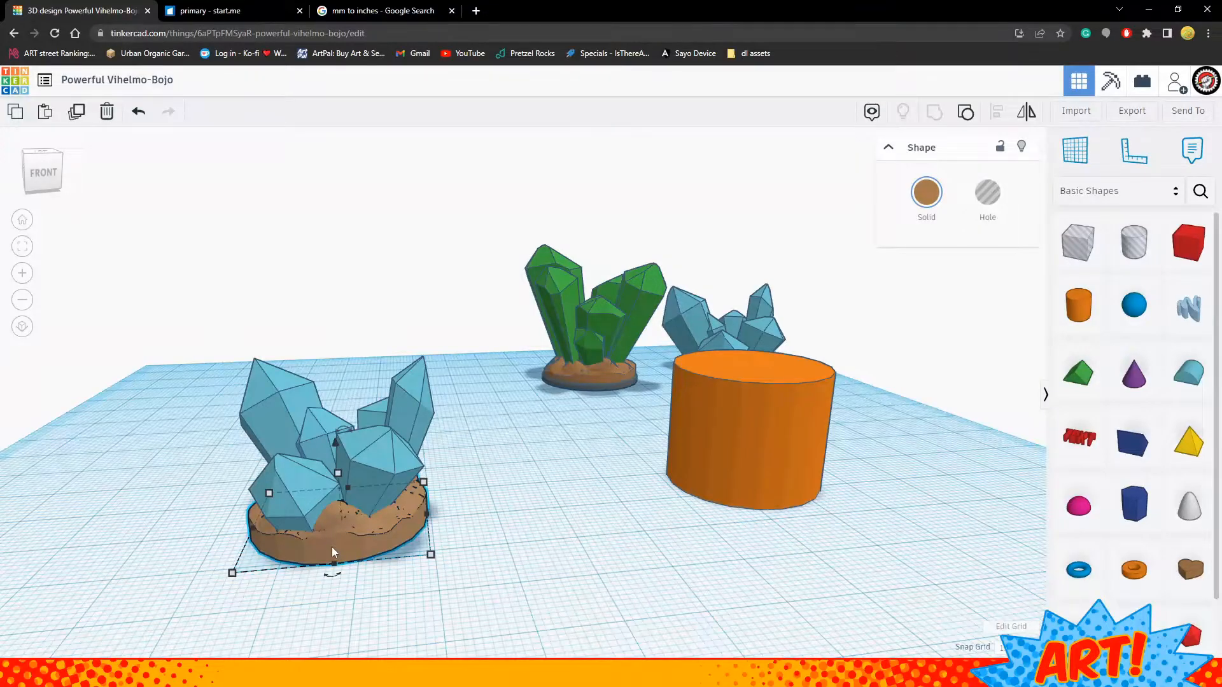
key("ctrl+shift+g")
left_click(162, 460)
key("Delete")
left_click(303, 556)
key("ctrl+z")
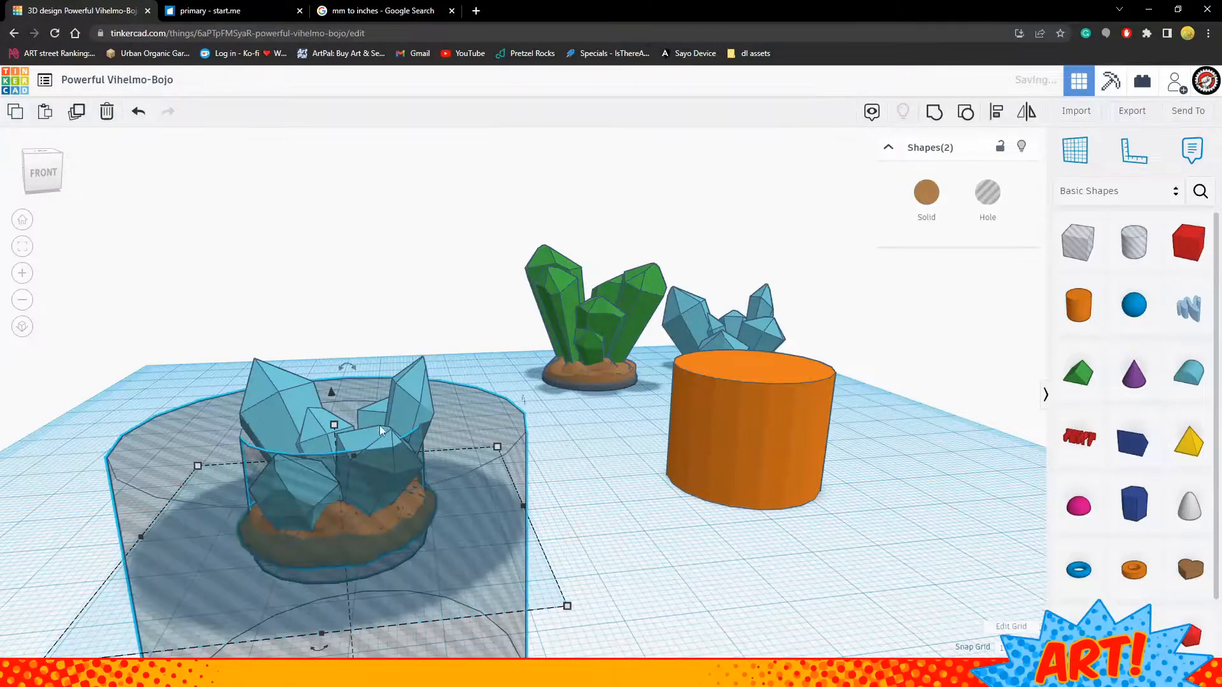
Ungroup the ring-shaped hole around the rock base into its outer cylinder and inner hole cylinder
left_click(459, 491)
left_click(821, 421)
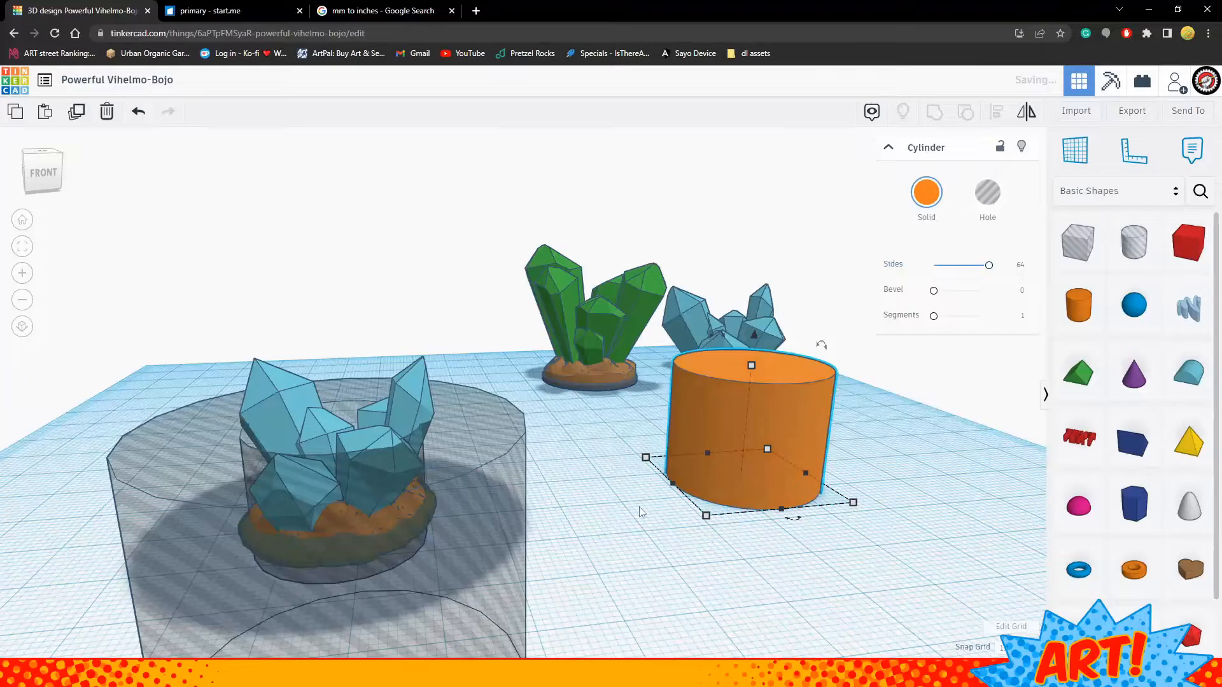
left_click(491, 578)
left_click(475, 550)
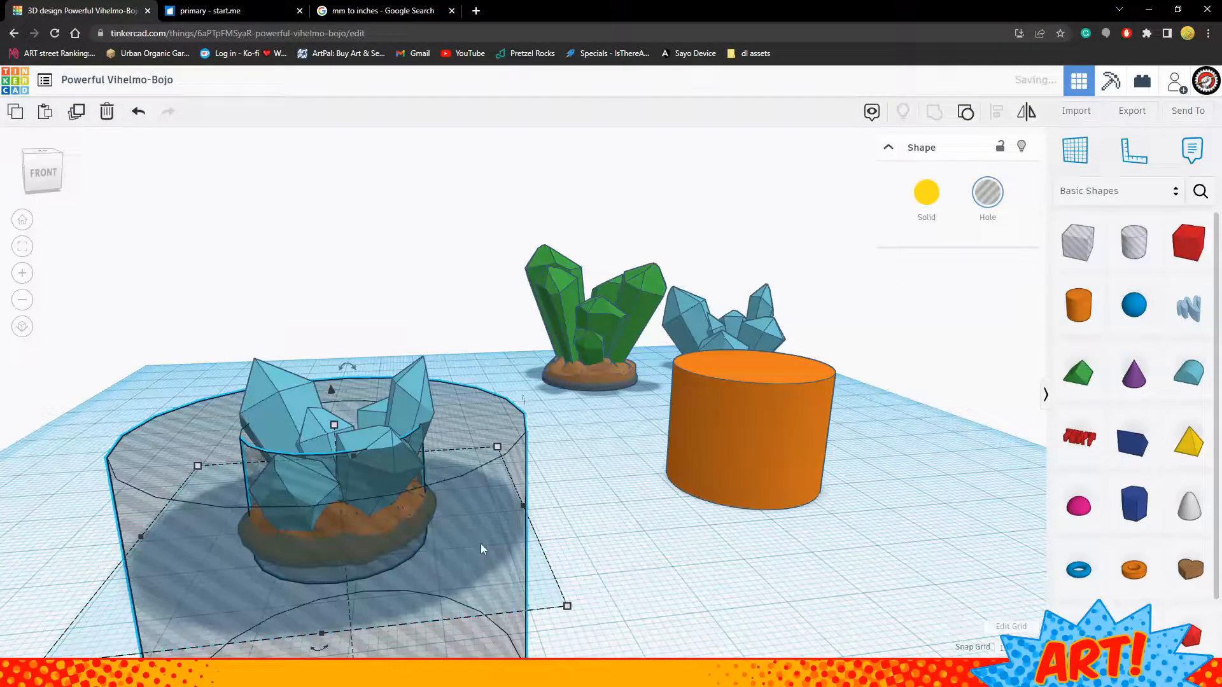
key("s")
left_click(565, 536)
Set the number of sides of the inner hole cylinder and the outer yellow cylinder to 64
left_click(354, 390)
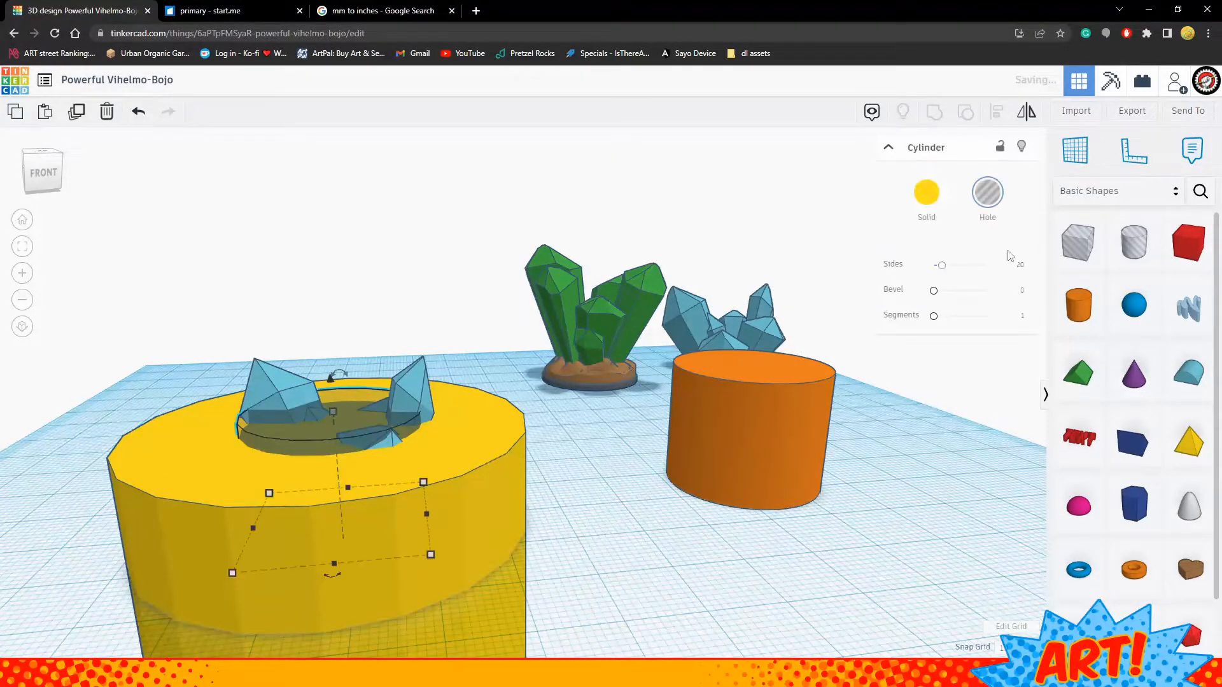
key("Return")
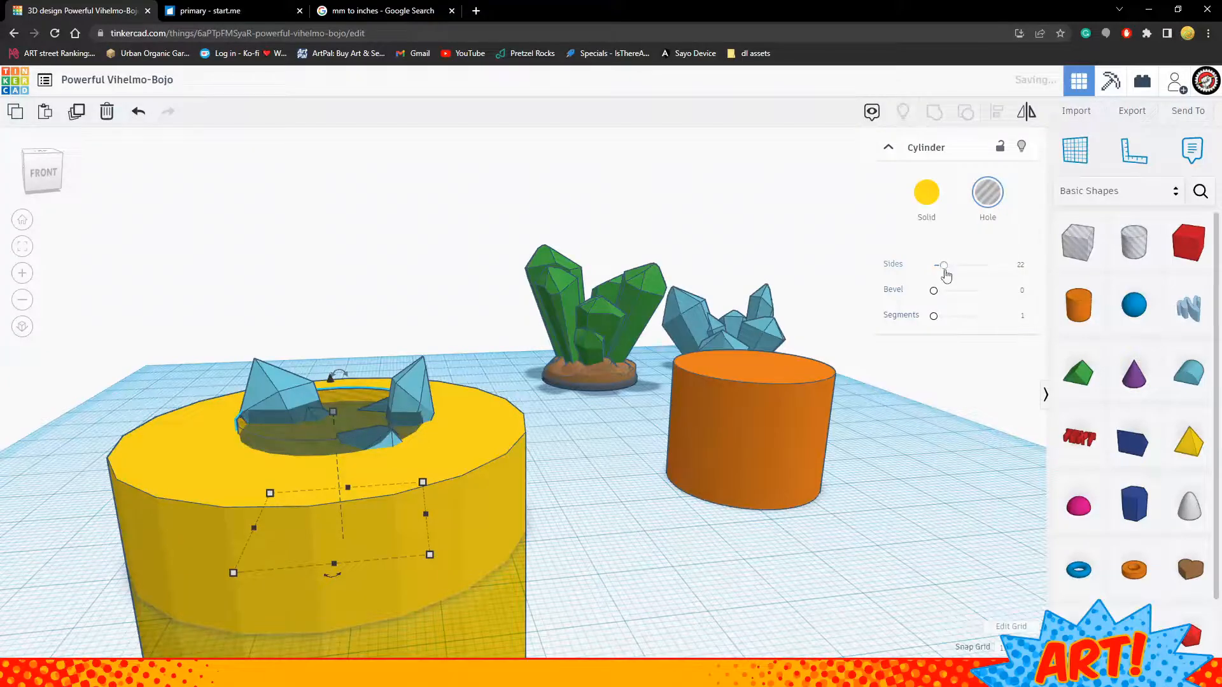
left_click_drag(954, 271, 986, 270)
left_click(513, 456)
left_click(660, 518)
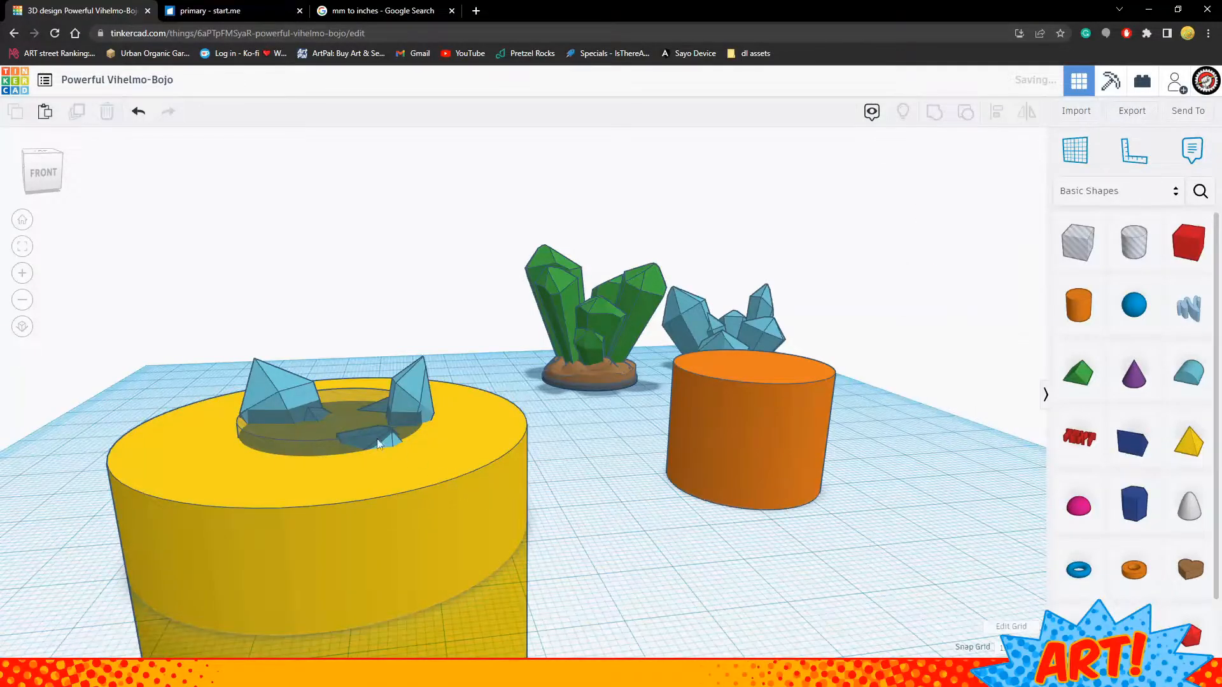
Regroup the two smooth cylinders into a ring and turn the ring into a hole
left_click(328, 410)
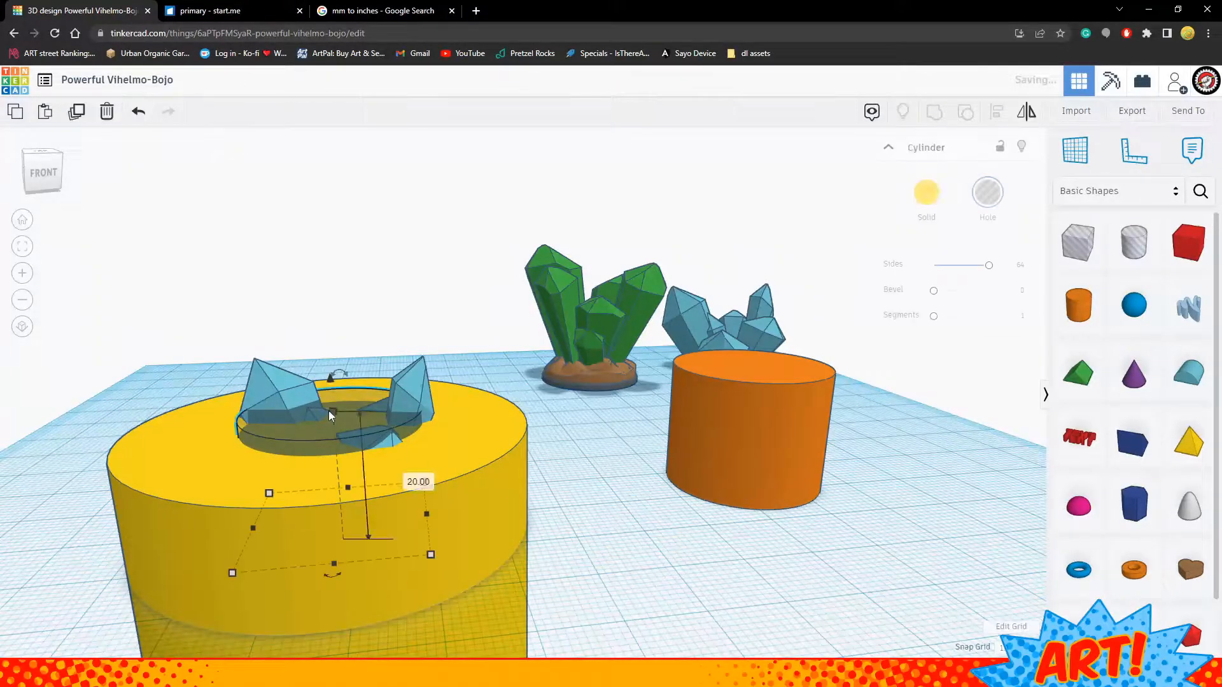
left_click(497, 447, "shift")
key("ctrl+g")
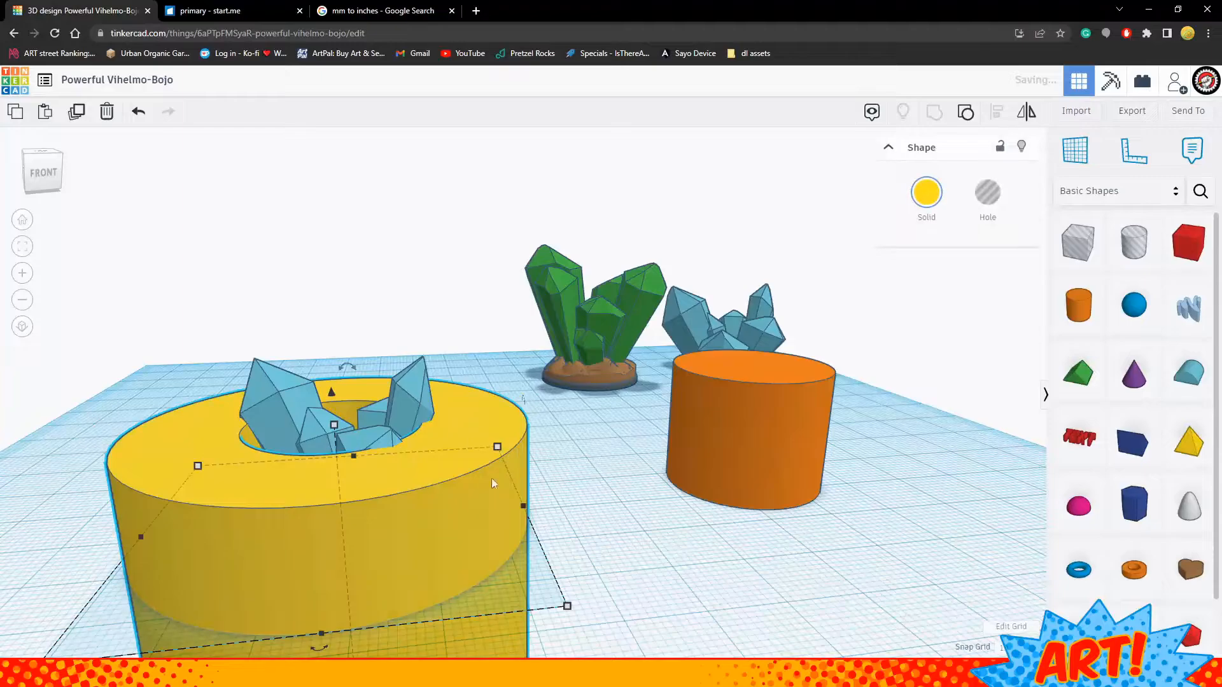
left_click(987, 213)
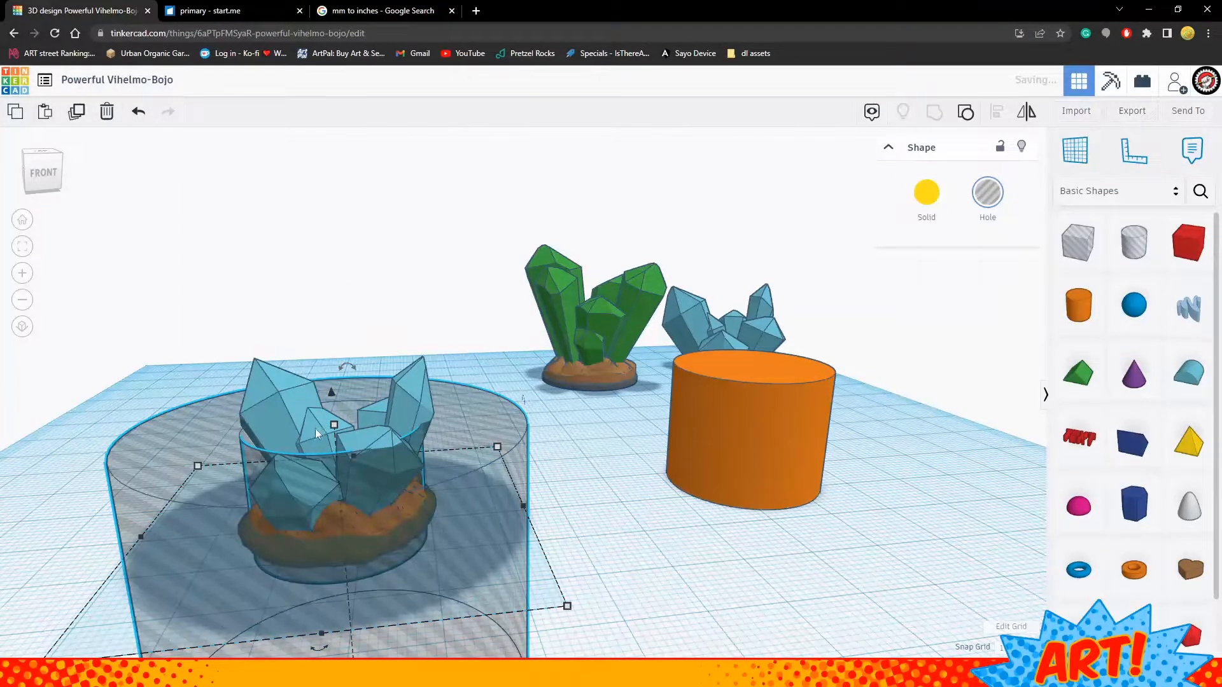
Group the smooth ring hole with the brown rock base to trim the base to a round outline
left_click(601, 521)
left_click_drag(433, 532, 429, 533)
left_click(659, 540)
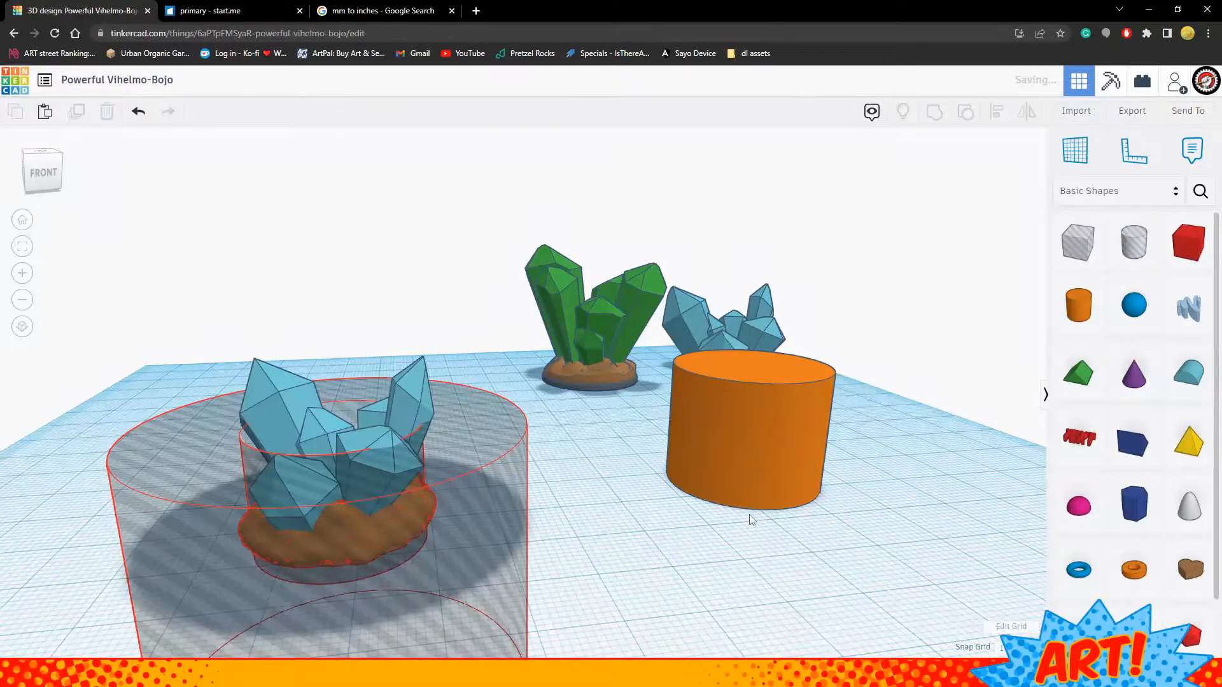
Move the orange cylinder nearer to the crystal cluster and set its length and width to 26 mm
left_click(798, 420)
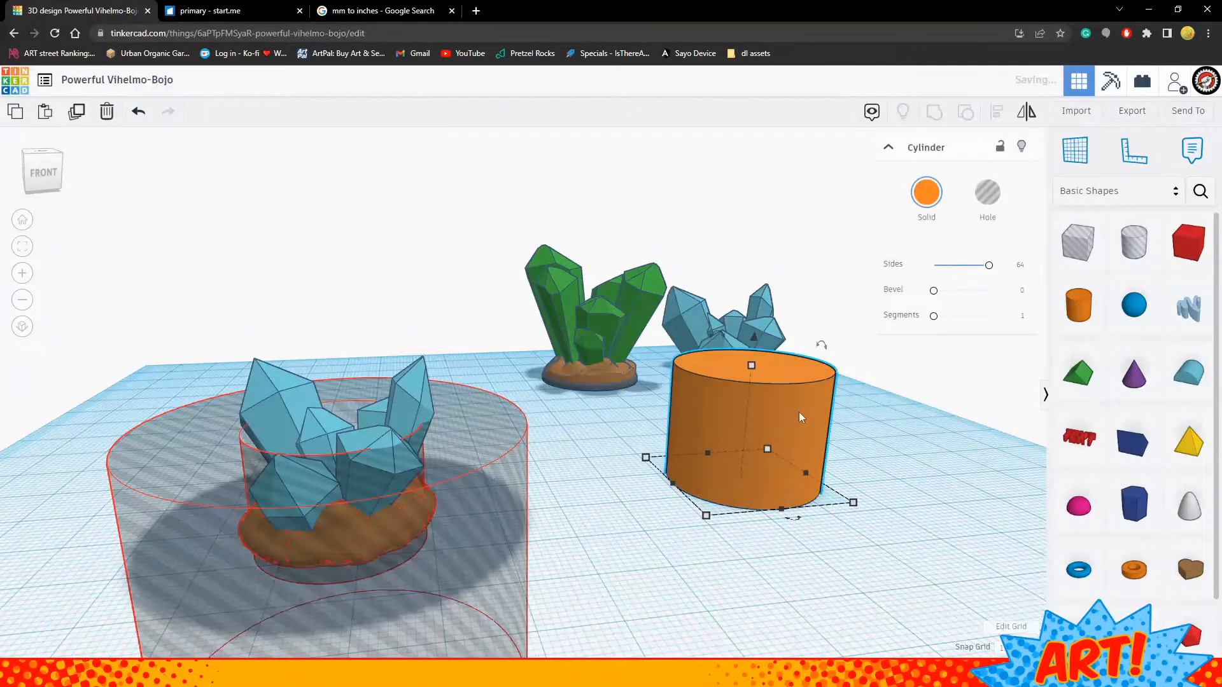
left_click_drag(811, 415, 750, 444)
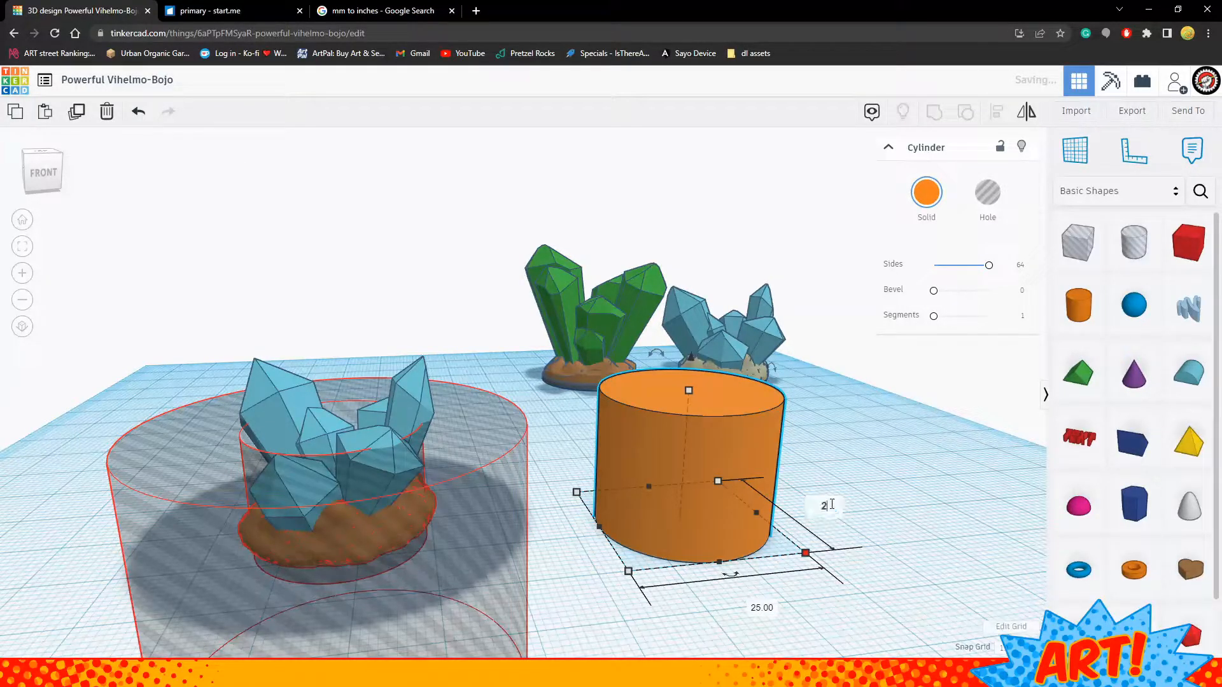
key("Return")
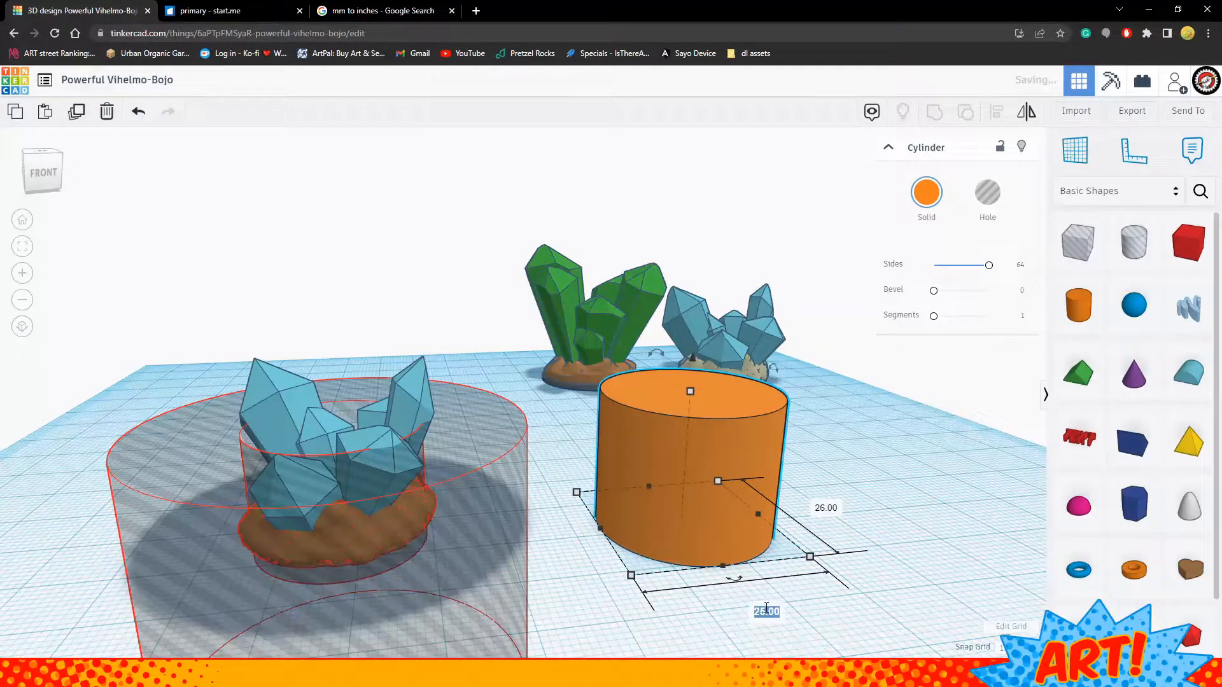
left_click(767, 611)
type("26")
key("Return")
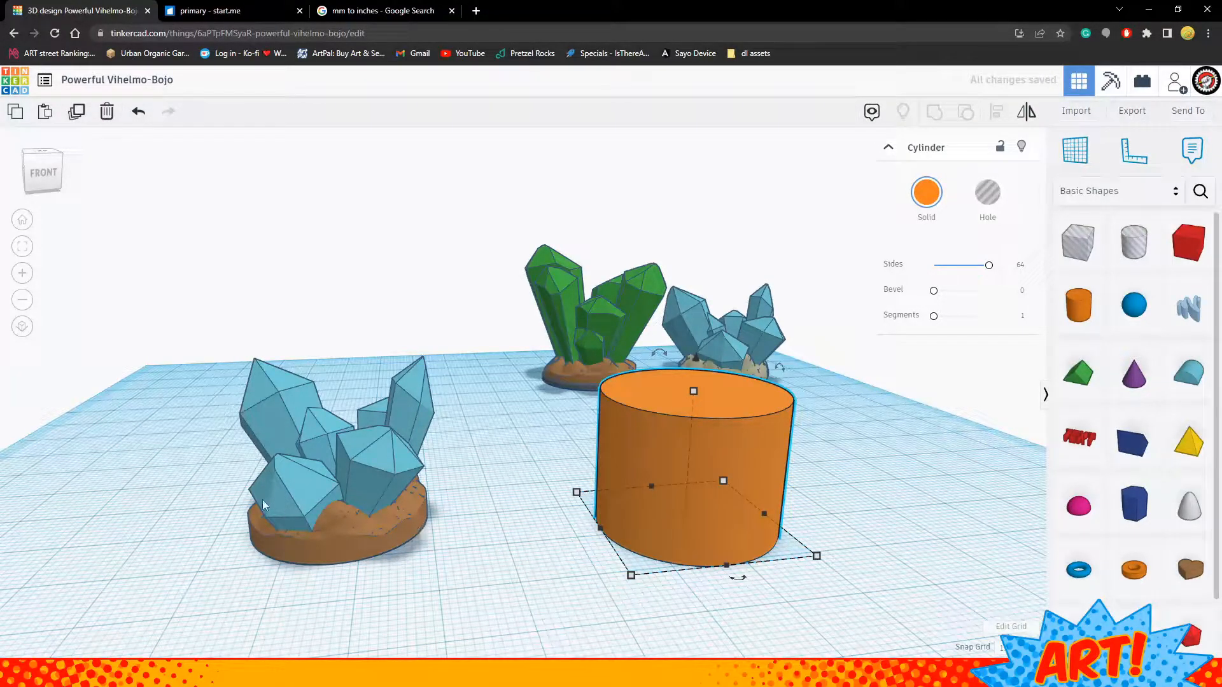
Set the orange cylinder's bevel to 1.25
left_click(726, 436)
left_click_drag(933, 294, 960, 295)
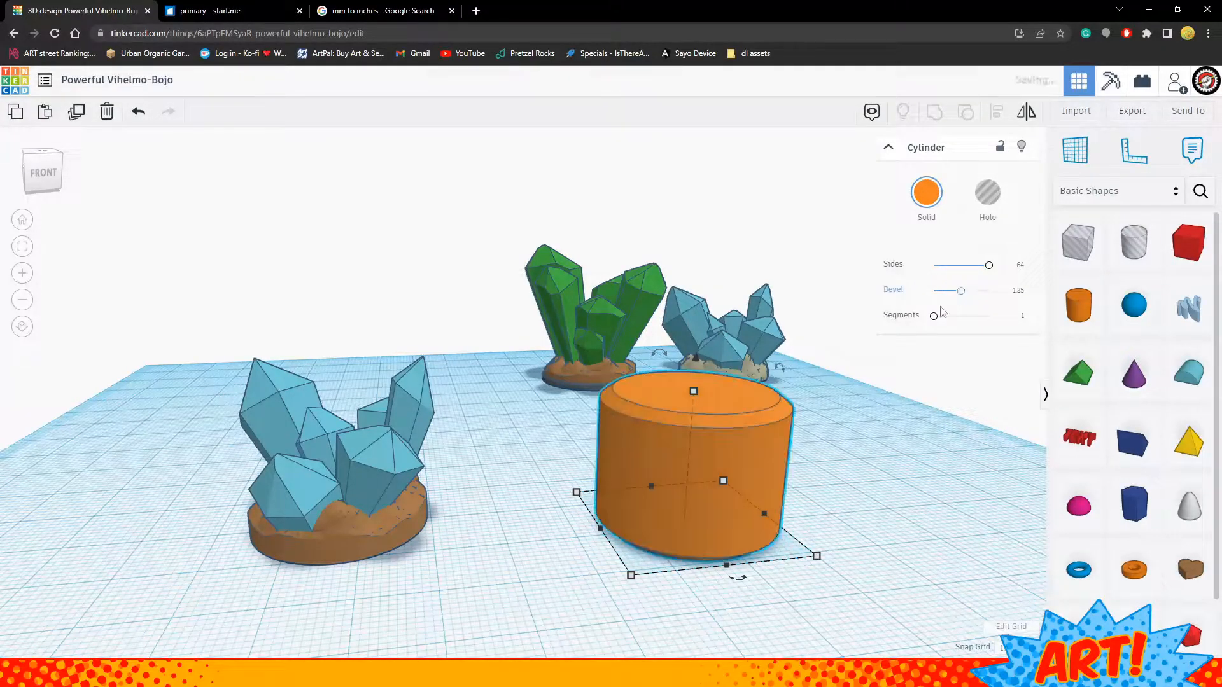
left_click(832, 527)
left_click(759, 502)
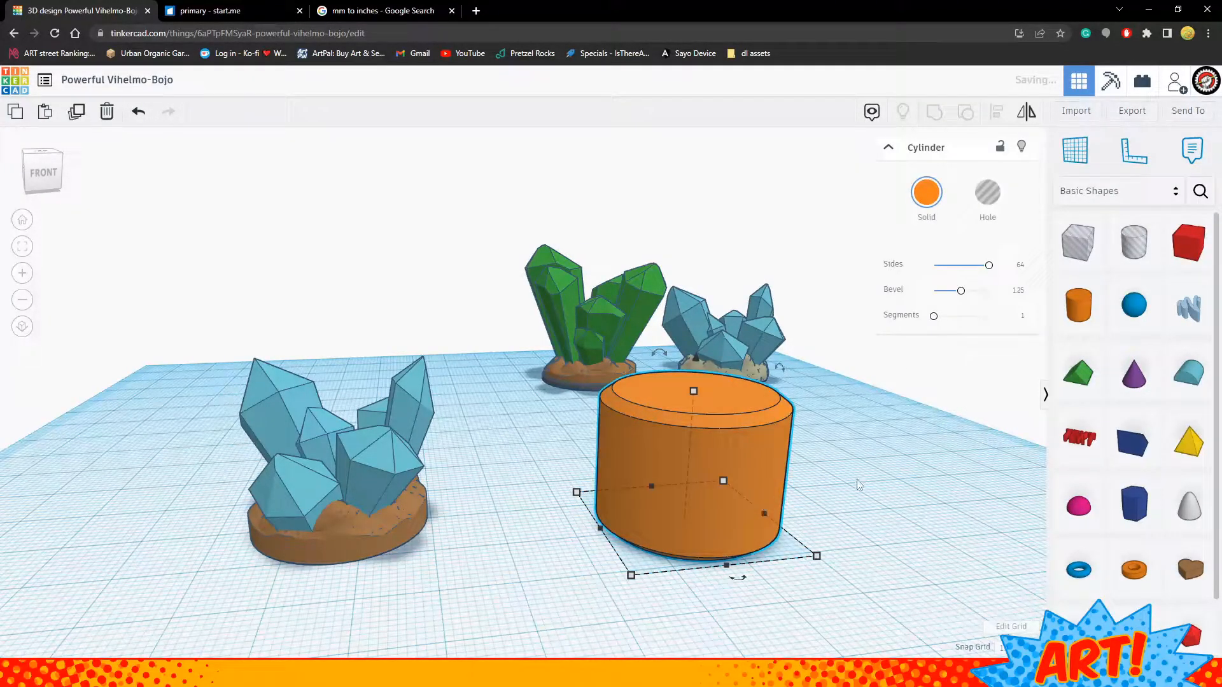
left_click(830, 490)
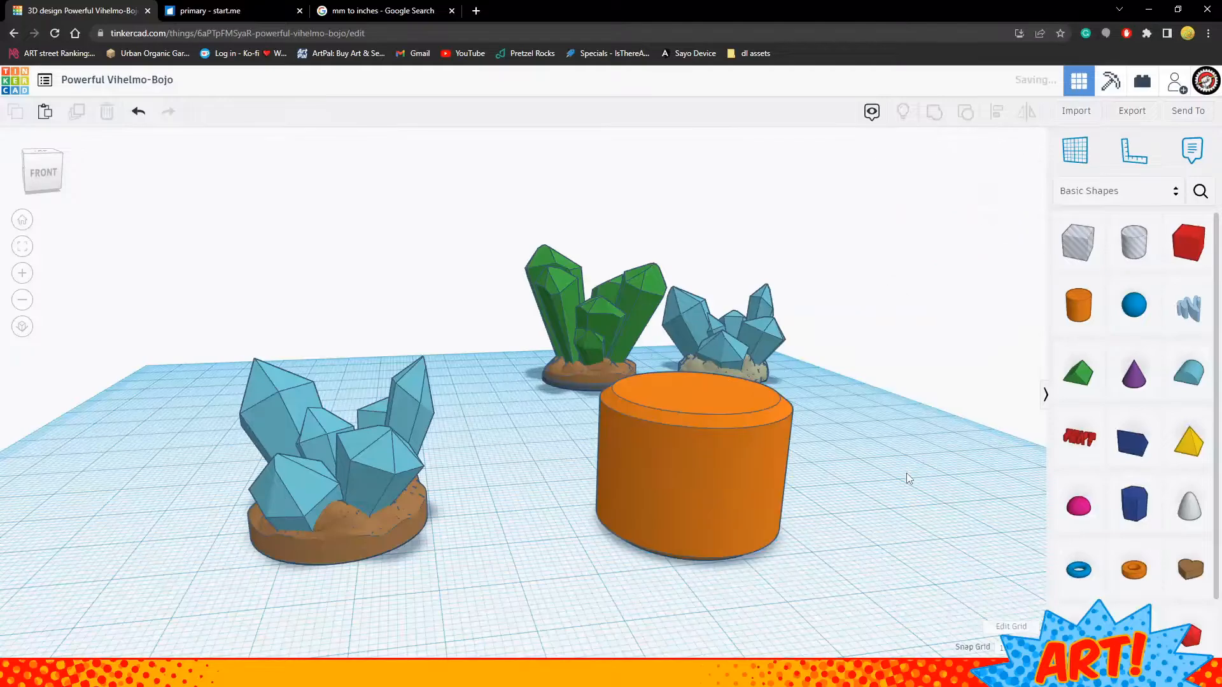
Duplicate the orange cylinder and enlarge the copy evenly around the original
left_click(711, 485)
left_click_drag(711, 487, 750, 464)
left_click(754, 456)
right_click_drag(895, 453, 790, 468)
left_click_drag(623, 400, 620, 448)
left_click_drag(706, 526, 735, 453)
key("ctrl+z")
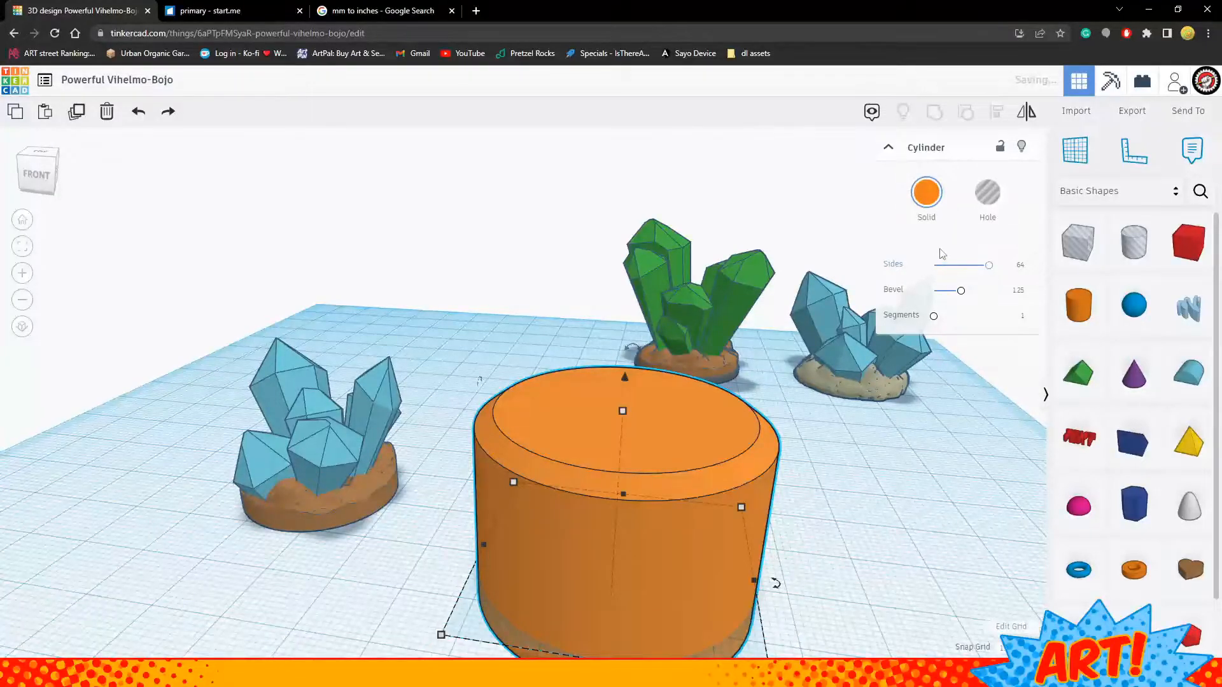
Lower the larger orange cylinder by about 6 mm so the smaller cylinder's beveled top sticks out above it
left_click_drag(623, 379, 627, 422)
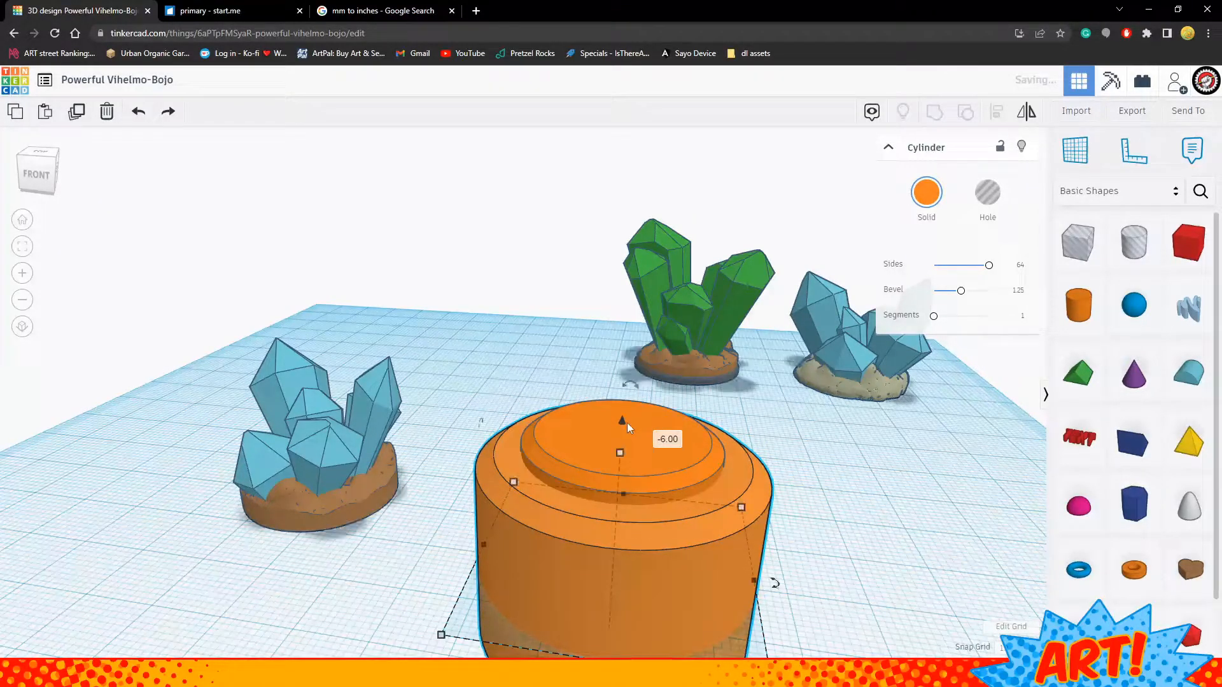
key("ctrl+z")
left_click(870, 441)
left_click(678, 435)
left_click_drag(622, 380, 628, 428)
left_click(702, 469)
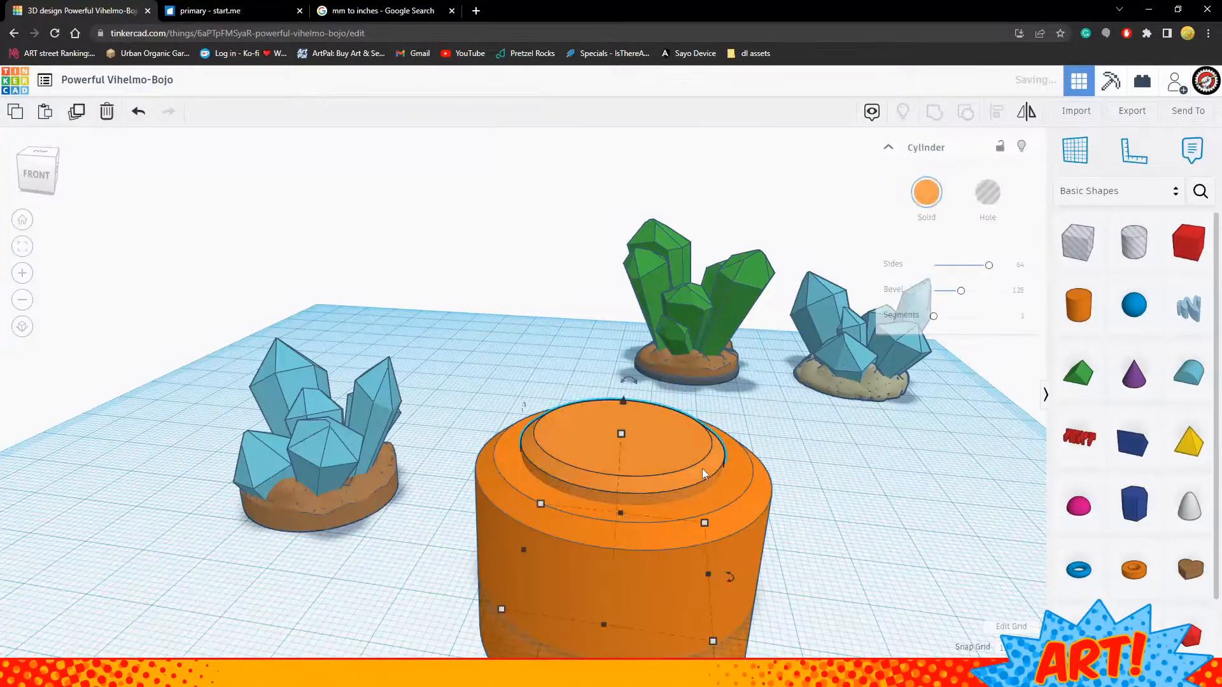
left_click(743, 504)
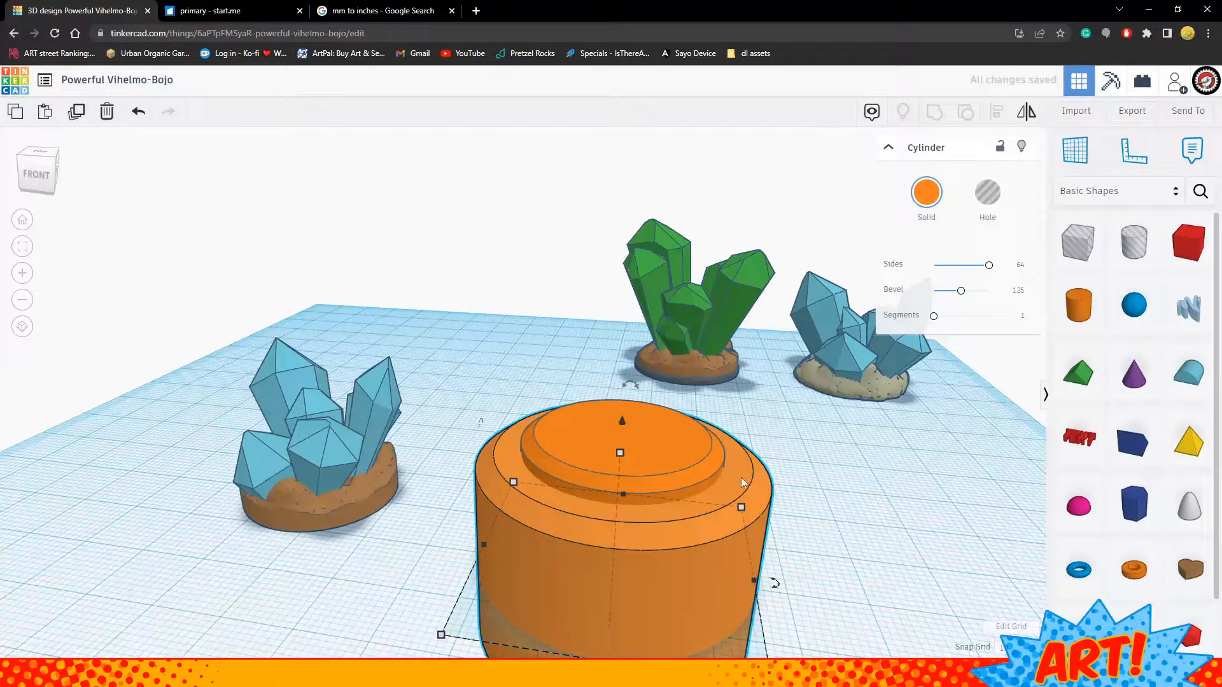
left_click(621, 426, "shift")
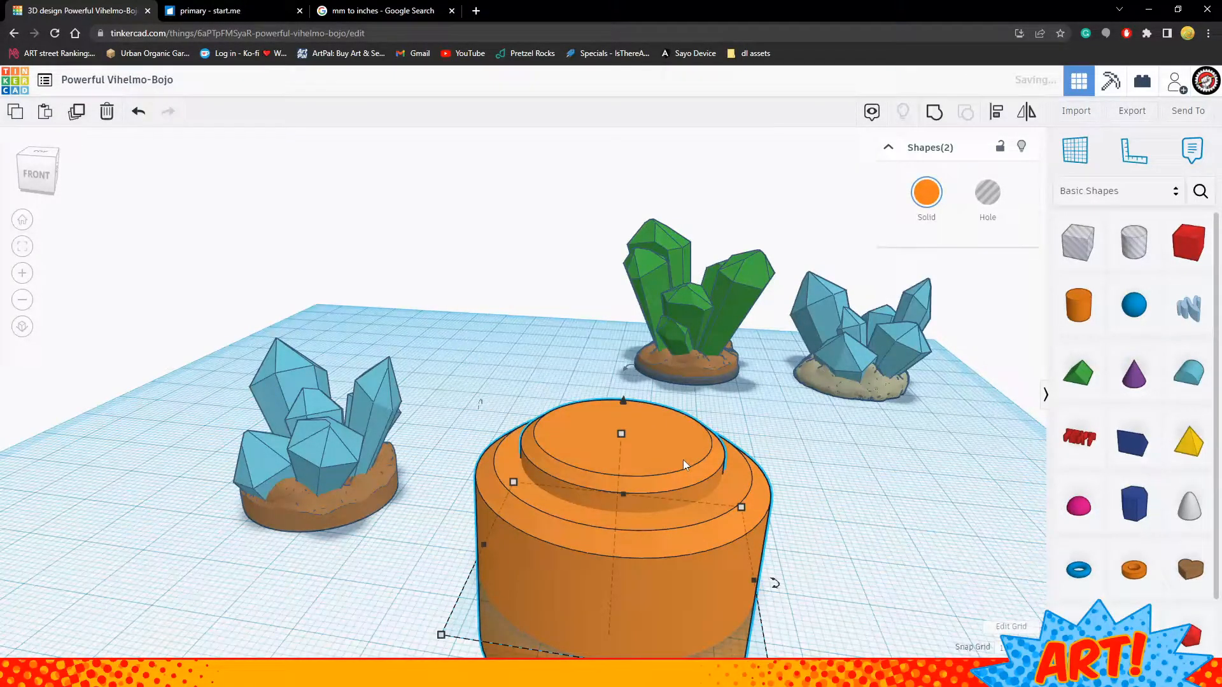
Turn the larger cylinder into a hole and group it with the smaller one, leaving only a thin beveled disc
left_click(751, 493)
left_click(996, 211)
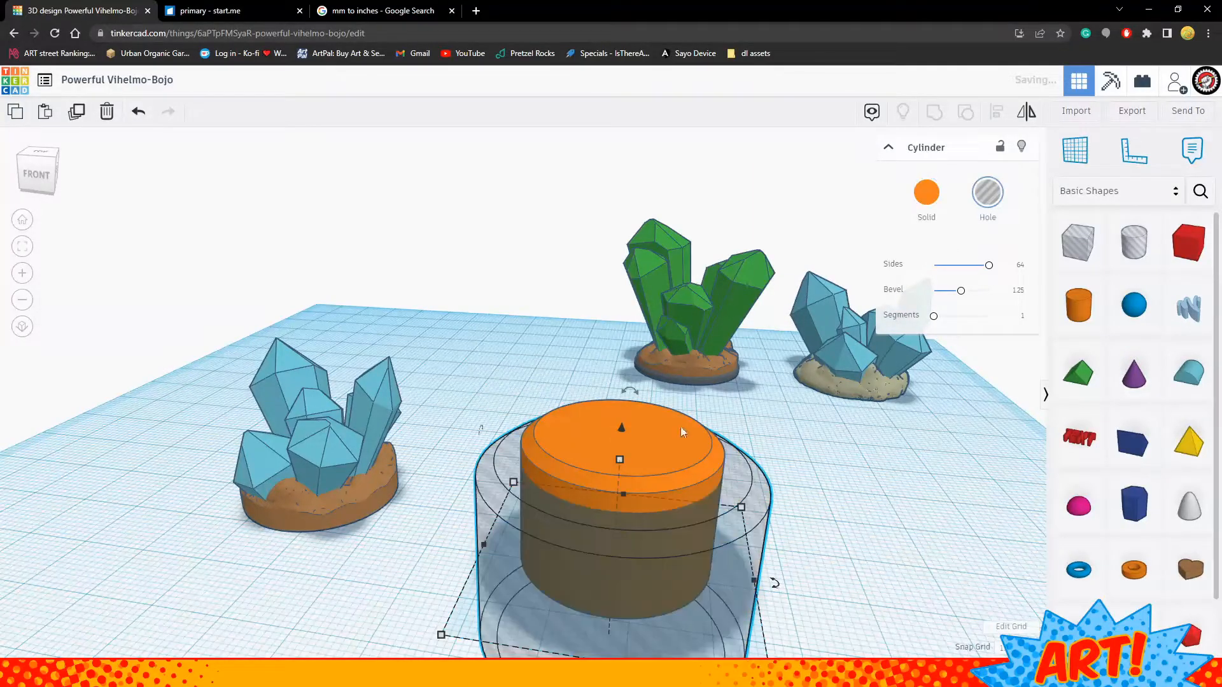
left_click(680, 435, "shift")
key("ctrl+g")
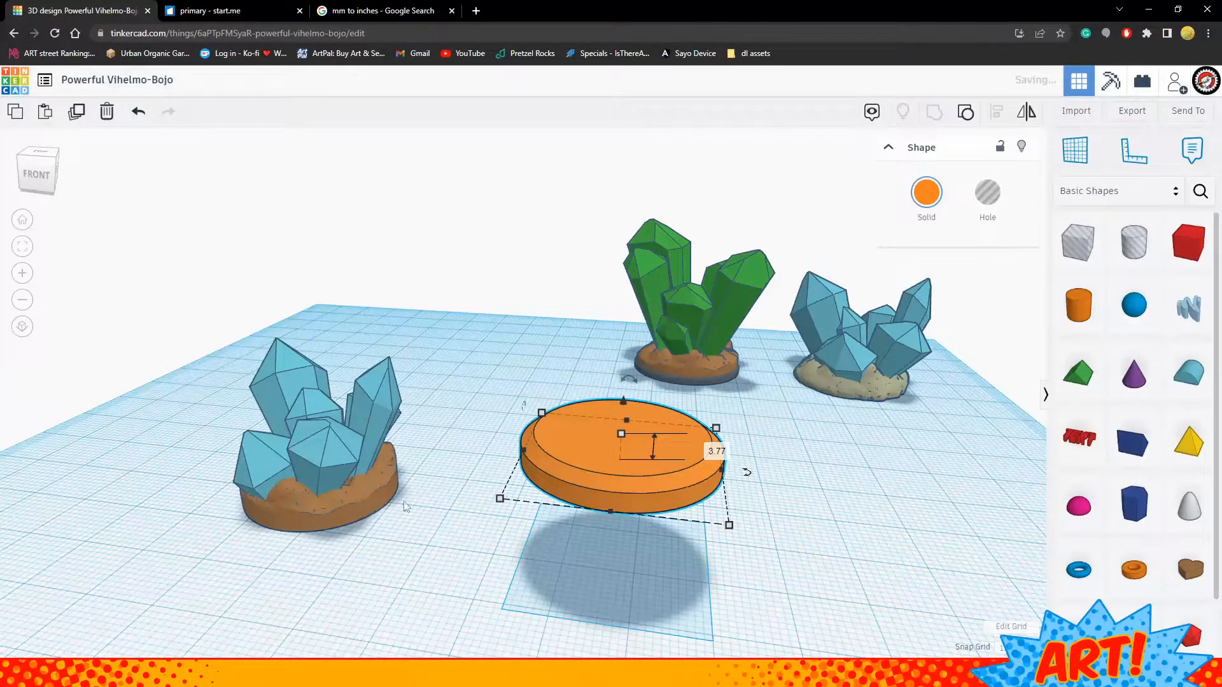
Lower the orange disc to the workplane and move it beneath the light blue crystal cluster's brown rock base
left_click_drag(640, 421, 599, 511)
left_click_drag(640, 563, 334, 491)
left_click_drag(316, 444, 322, 481)
key("ctrl+z")
left_click(487, 492)
right_click_drag(487, 492, 582, 486)
left_click_drag(490, 516, 431, 572)
Select the brown rock base and the orange disc together and align their centers
left_click_drag(535, 526, 443, 579)
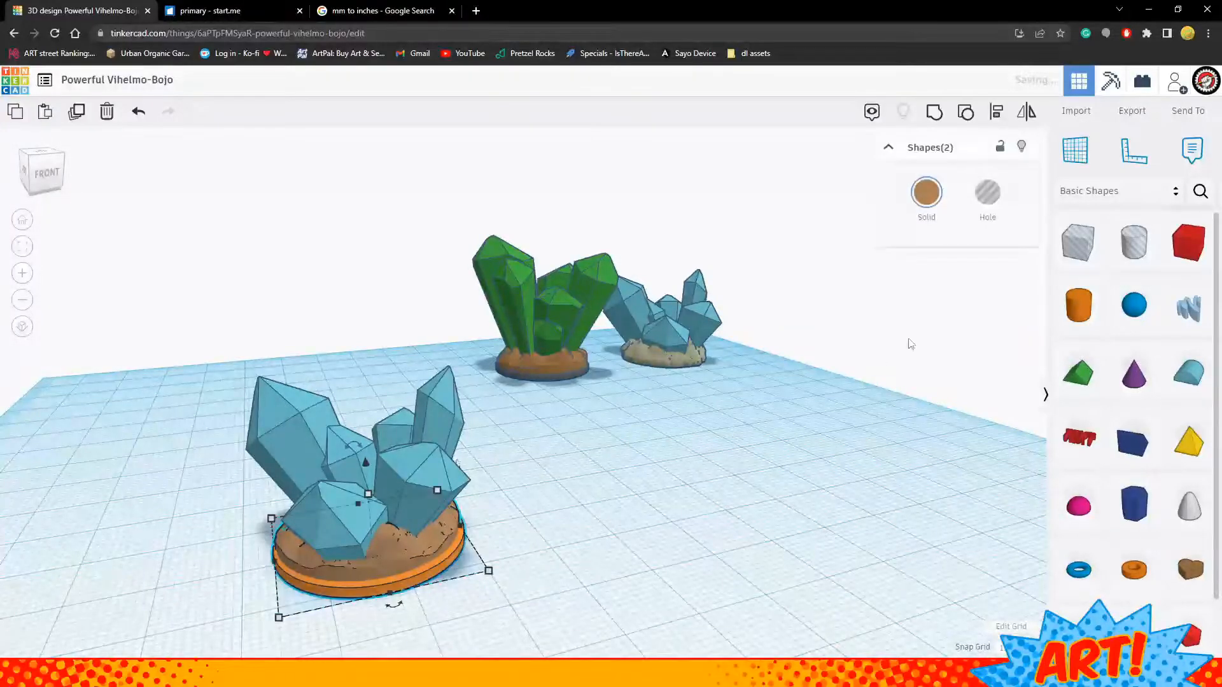
left_click(997, 127)
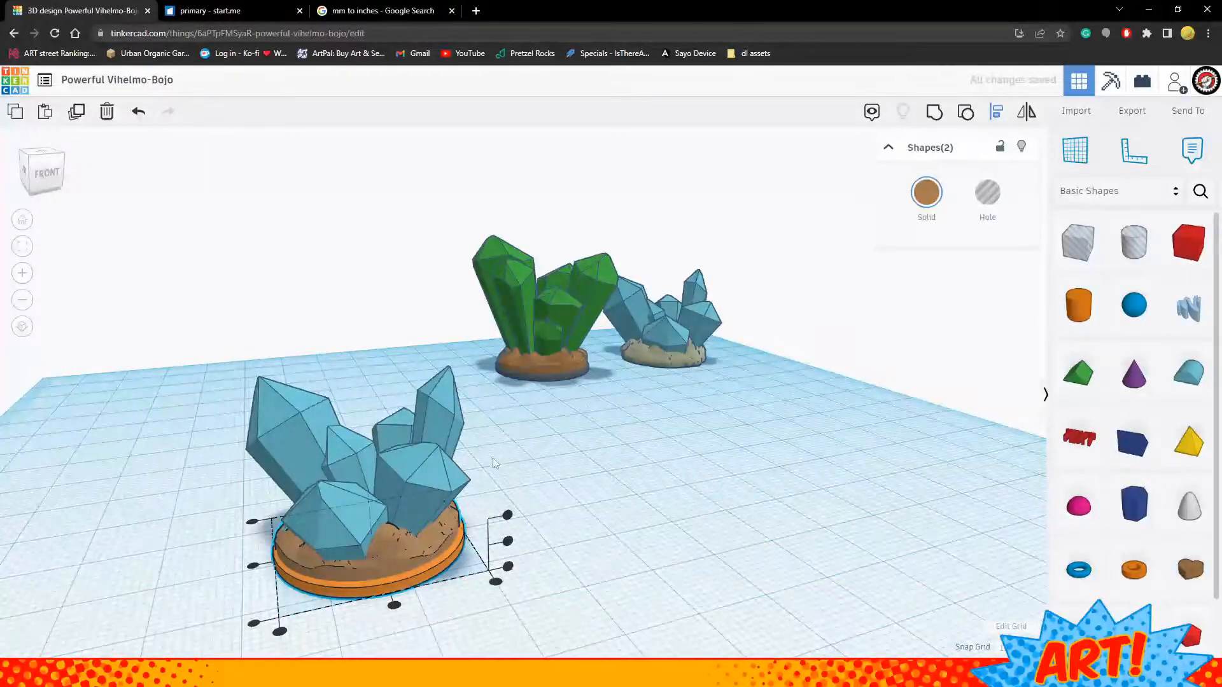
left_click(250, 568)
left_click(649, 601)
right_click_drag(611, 507, 236, 517)
right_click_drag(541, 428, 620, 422)
scroll(390, 399, "up", 4)
scroll(388, 409, "up", 4)
right_click_drag(372, 486, 255, 489)
right_click_drag(693, 491, 344, 486)
right_click_drag(753, 490, 357, 471)
Recolor the orange disc dark gray and the rock base dark brown
left_click(581, 445)
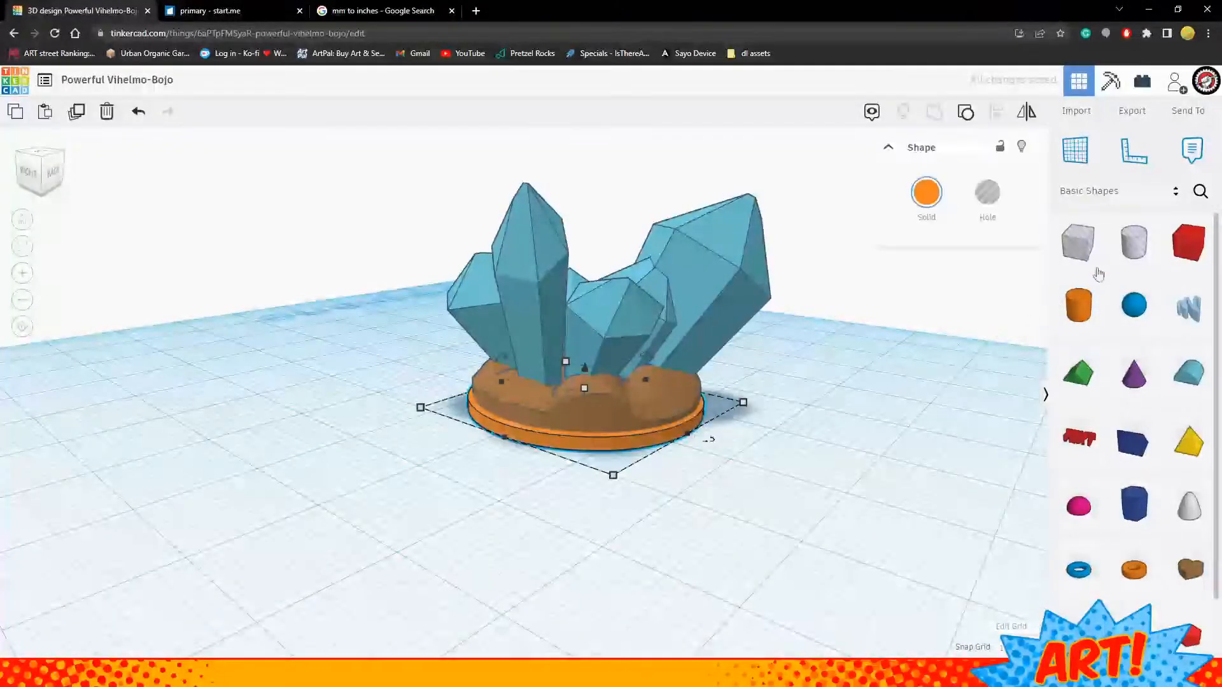
left_click(939, 196)
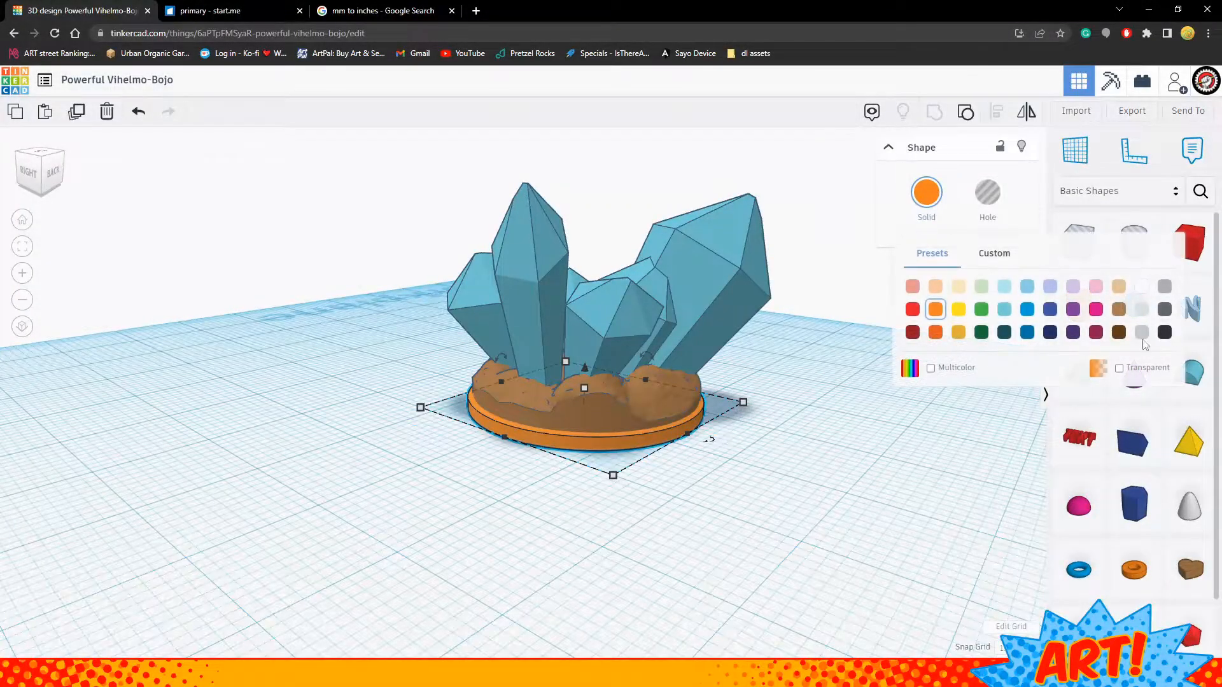
left_click(1170, 308)
left_click(632, 405)
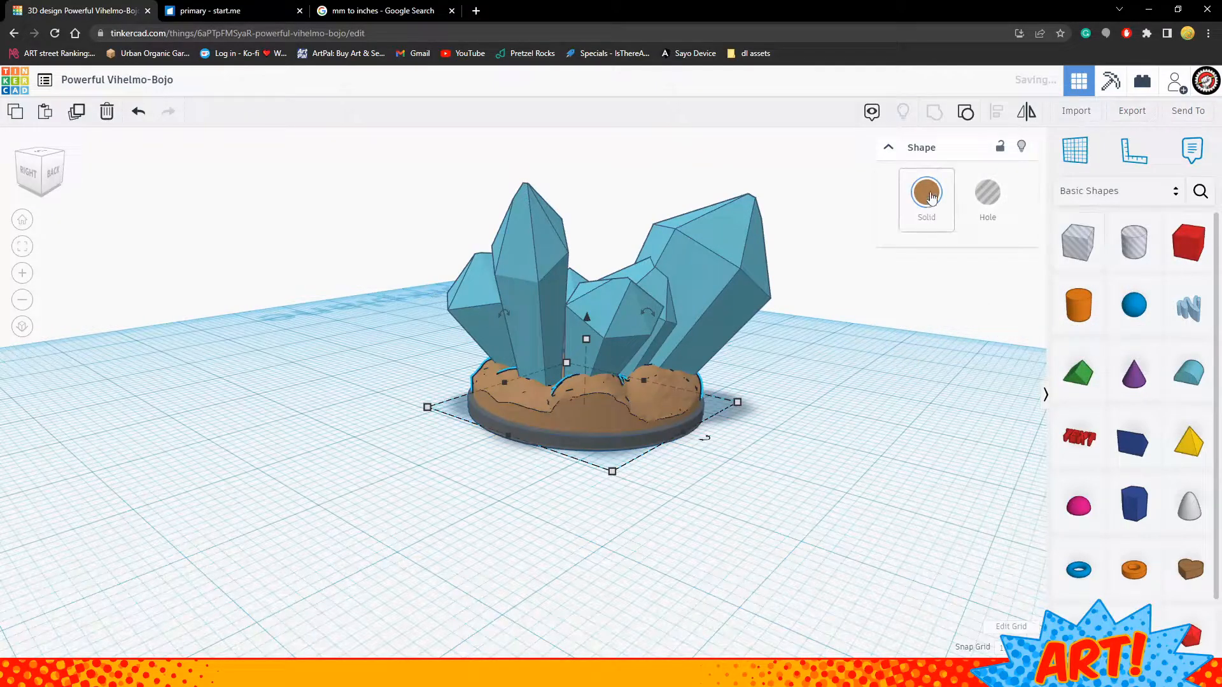
left_click(931, 198)
left_click(1121, 337)
left_click(750, 459)
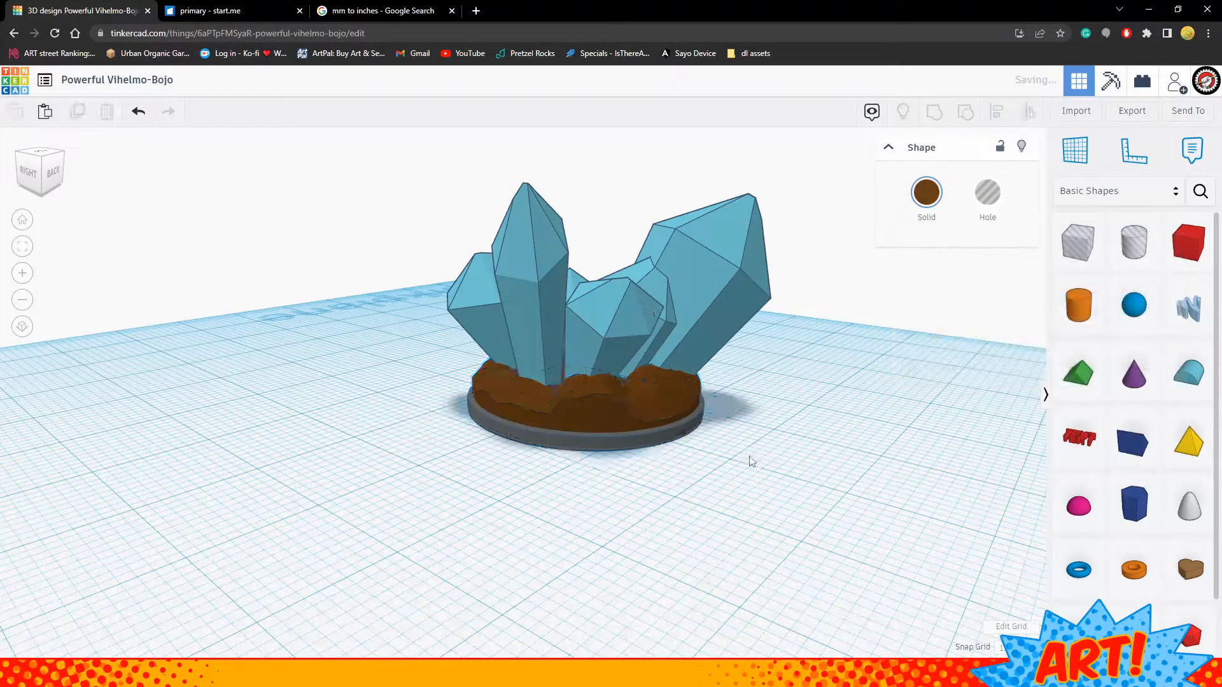
Recolor the crystal cluster on the dark brown base light purple
left_click(590, 335)
left_click(939, 202)
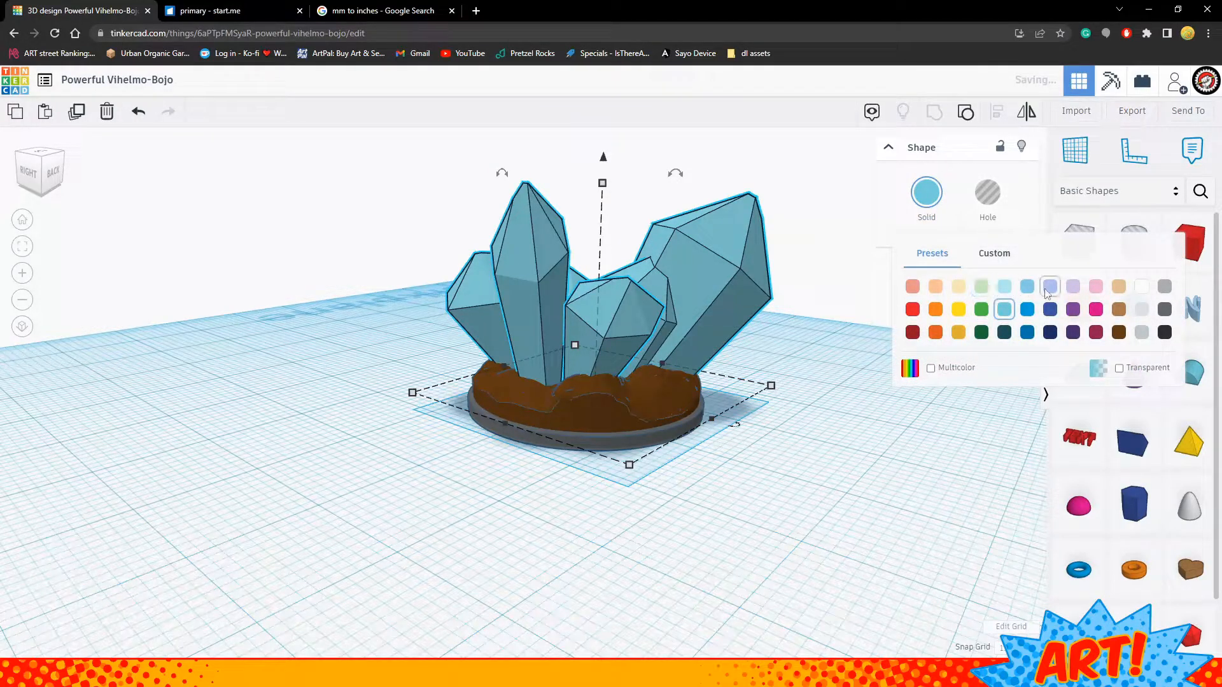
left_click(1073, 287)
left_click(838, 431)
Select the purple crystal cluster with its rock base and disc and move it nearer to the other crystal models
right_click_drag(838, 431, 508, 471)
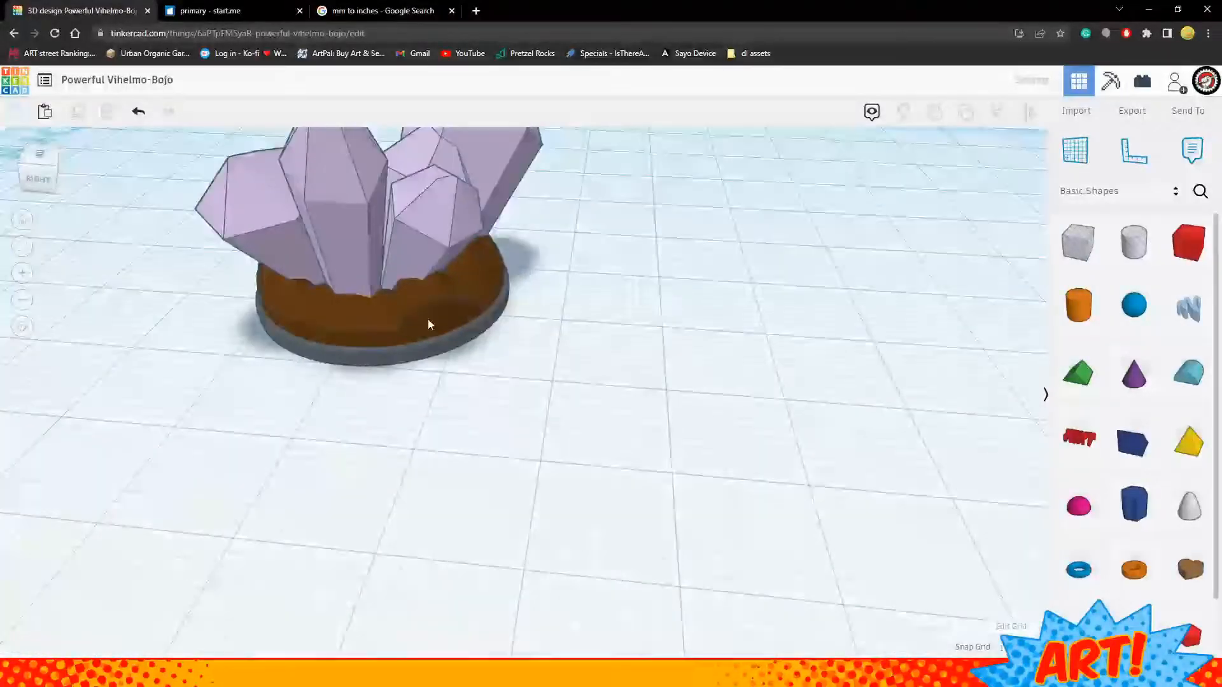
left_click(428, 319)
scroll(611, 337, "down", 2)
right_click_drag(278, 486, 58, 528)
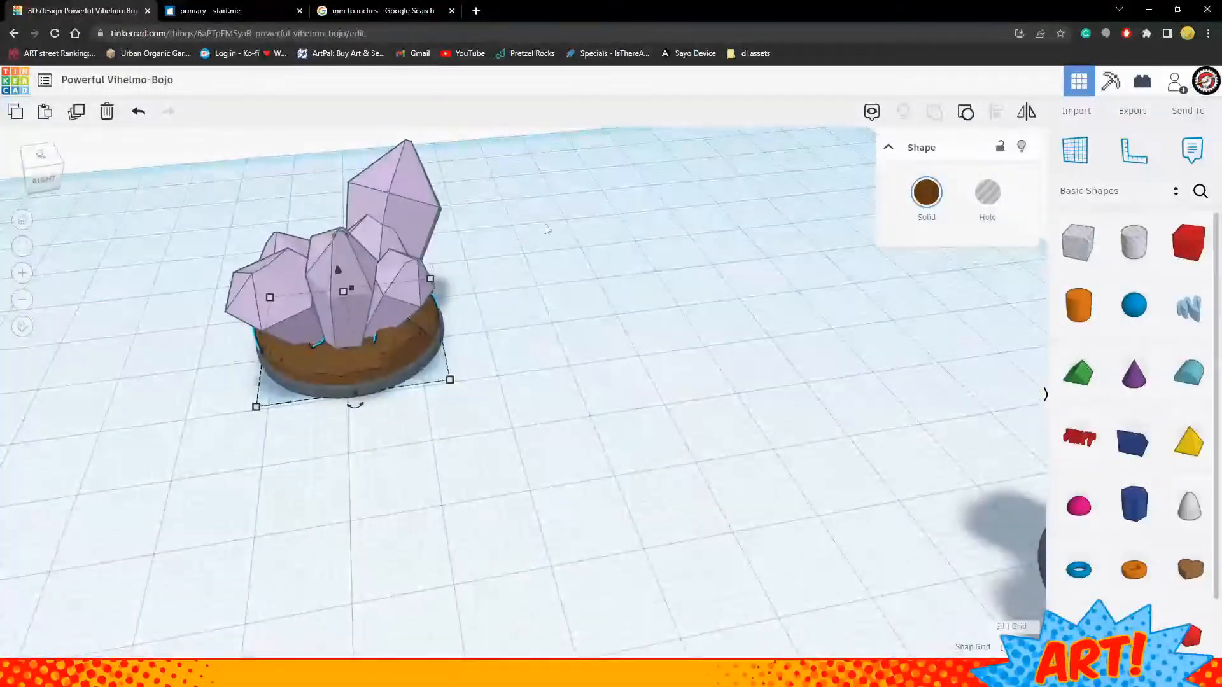
left_click_drag(537, 237, 176, 436)
left_click_drag(341, 351, 726, 550)
right_click_drag(726, 550, 611, 452)
Select the complete green crystal model, bring it closer, and examine the recess in its base's underside
left_click_drag(768, 410, 414, 502)
left_click_drag(528, 420, 215, 412)
left_click_drag(694, 305, 571, 361)
right_click_drag(571, 362, 547, 419)
scroll(534, 433, "up", 5)
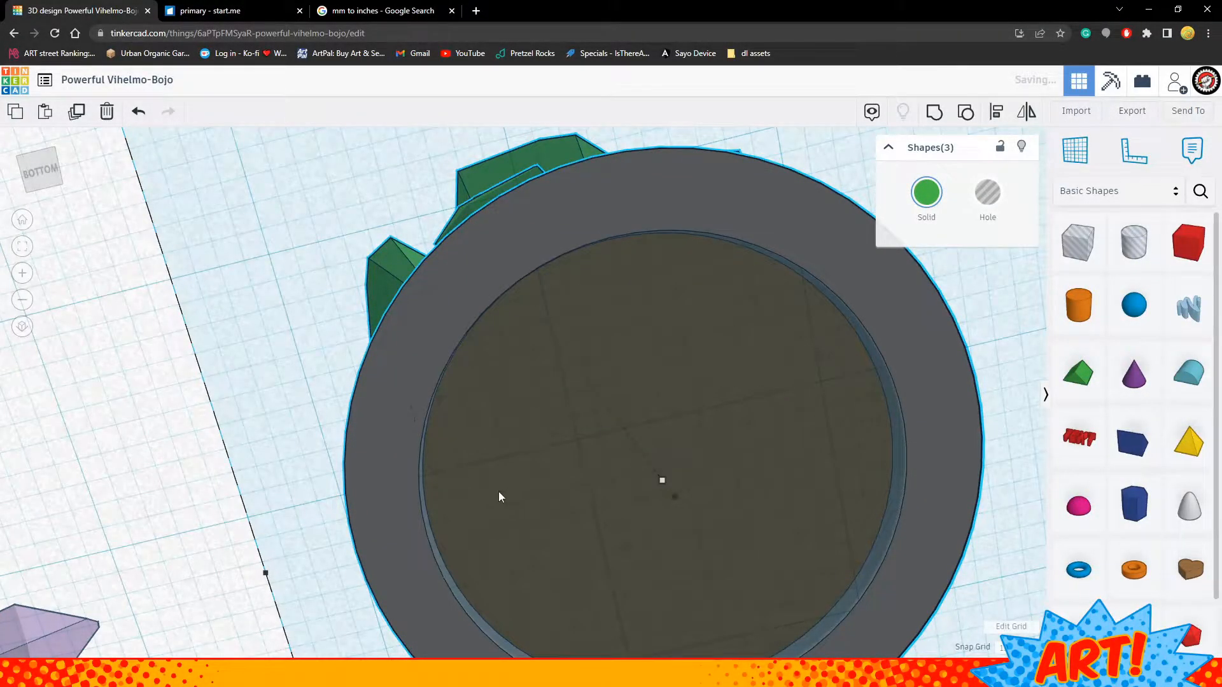
scroll(675, 490, "down", 3)
right_click_drag(606, 417, 571, 482)
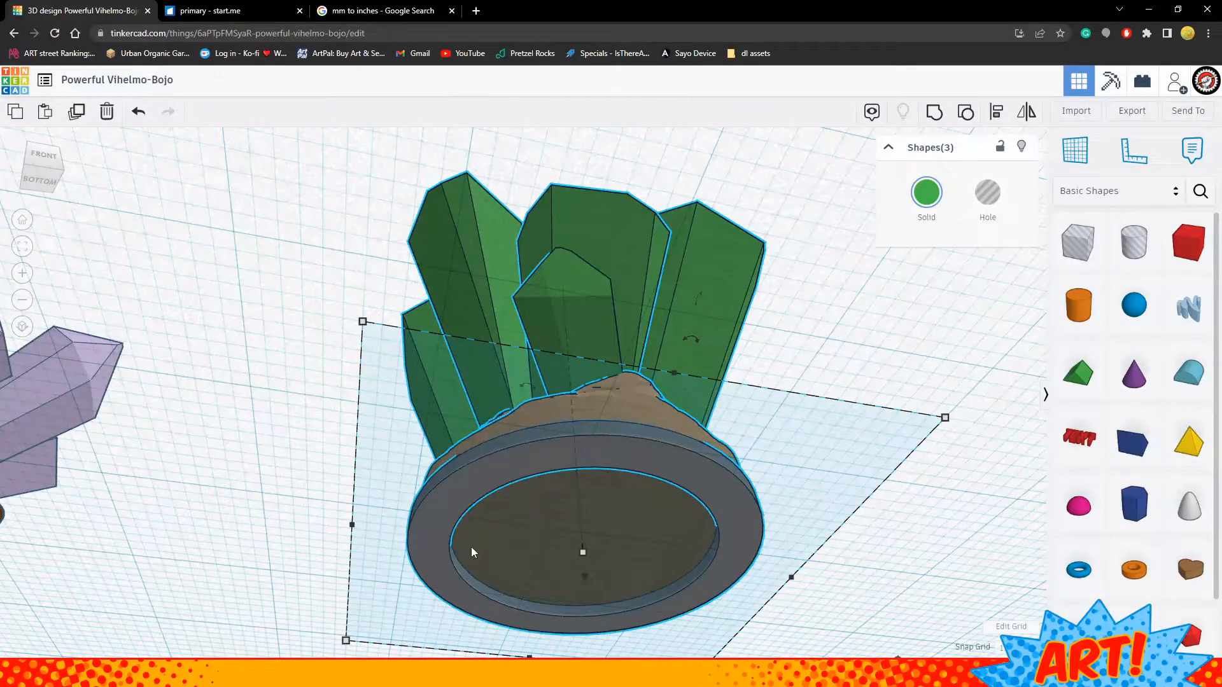
right_click_drag(580, 460, 317, 377)
Rearrange the models with the purple crystals beside the blue ones and the green crystals behind them
left_click_drag(560, 465, 570, 348)
left_click(331, 358)
left_click_drag(68, 523, 408, 475)
left_click_drag(766, 315, 687, 442)
left_click(709, 586)
Copy the dark gray disc under the purple crystals and paste a duplicate beside it
right_click_drag(472, 577, 560, 374)
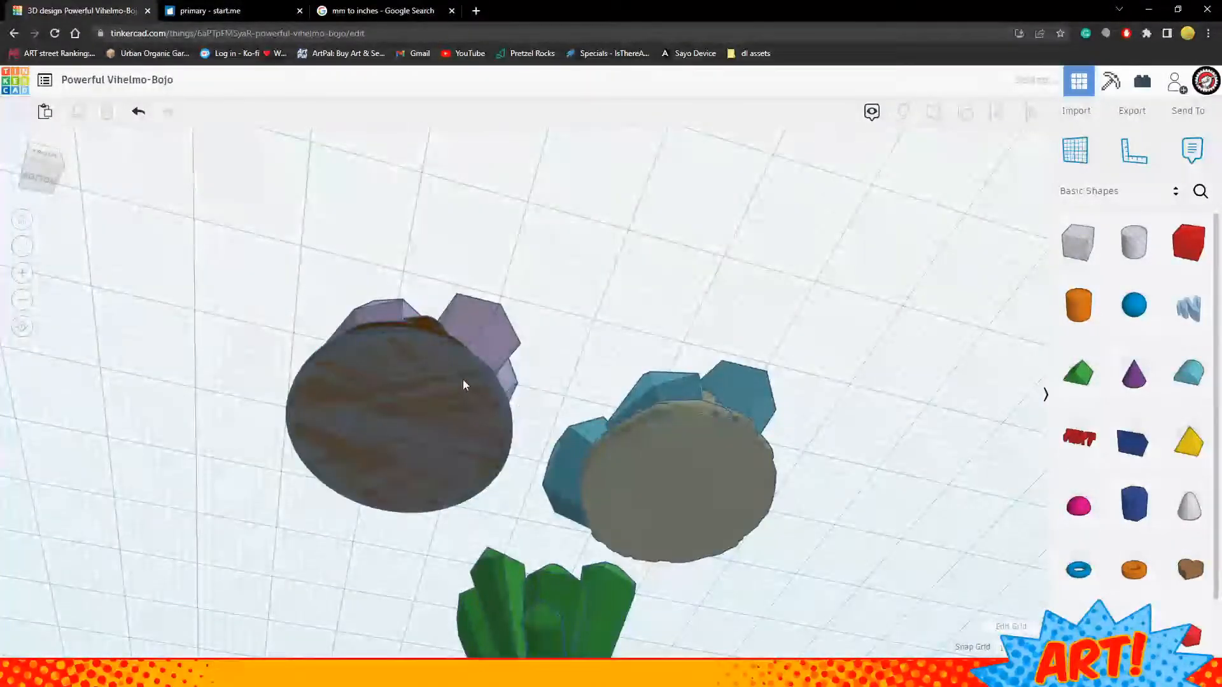
left_click(473, 394)
right_click_drag(283, 586, 374, 494)
right_click_drag(203, 463, 207, 598)
left_click(294, 564)
left_click(440, 536)
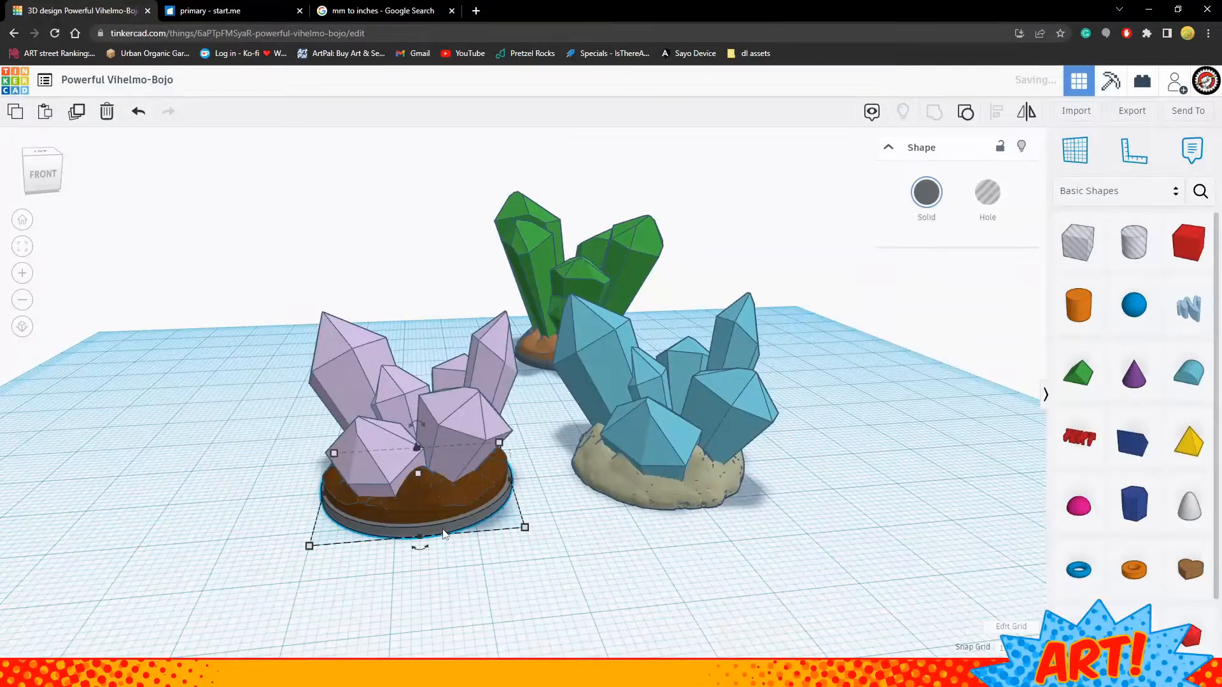
left_click(582, 594)
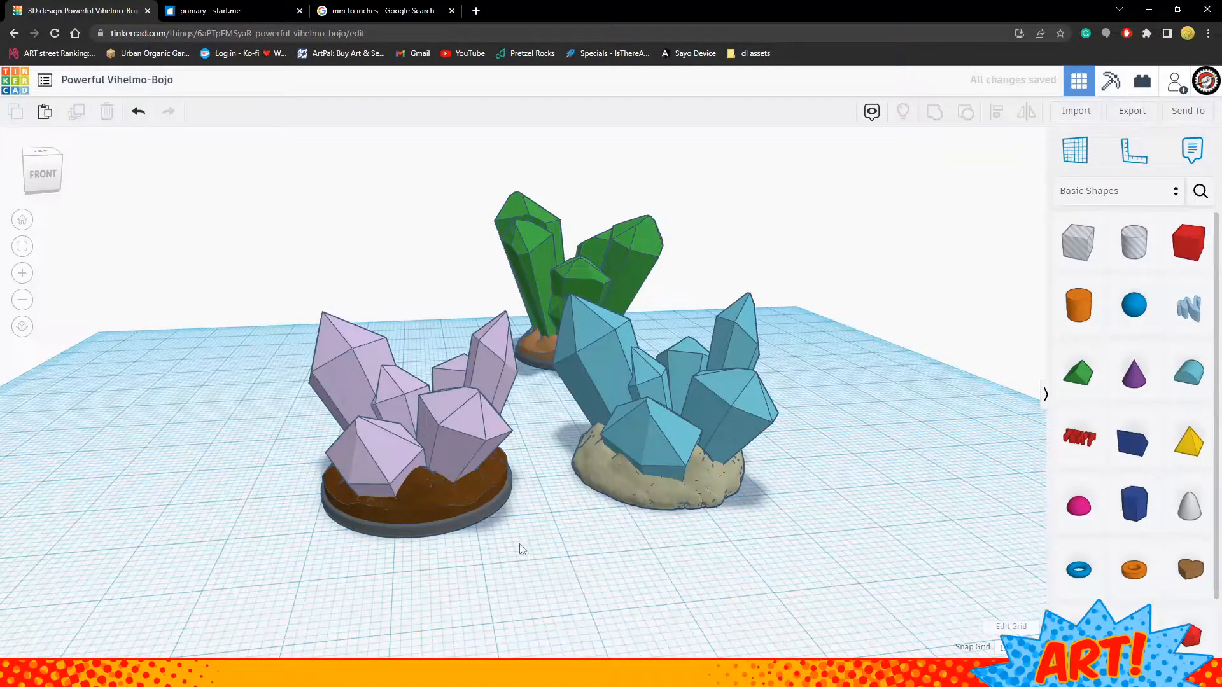
key("ctrl+v")
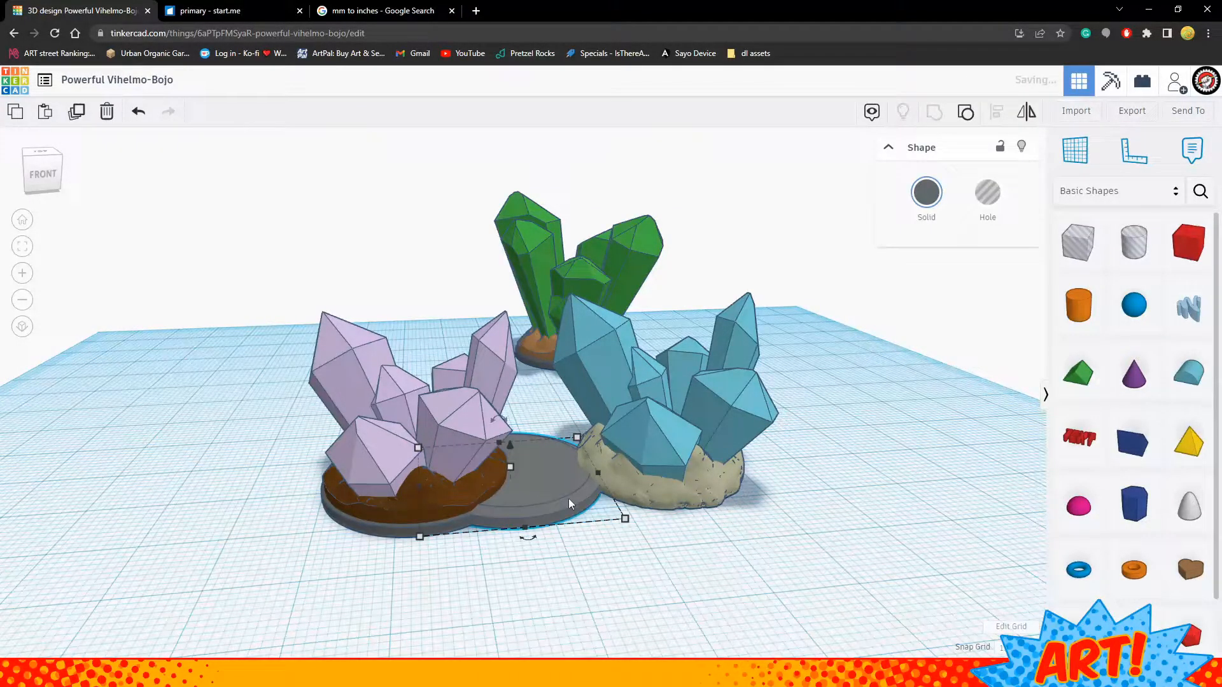
Ungroup the pasted disc and delete its large cylinder hole
key("ctrl+shift+g")
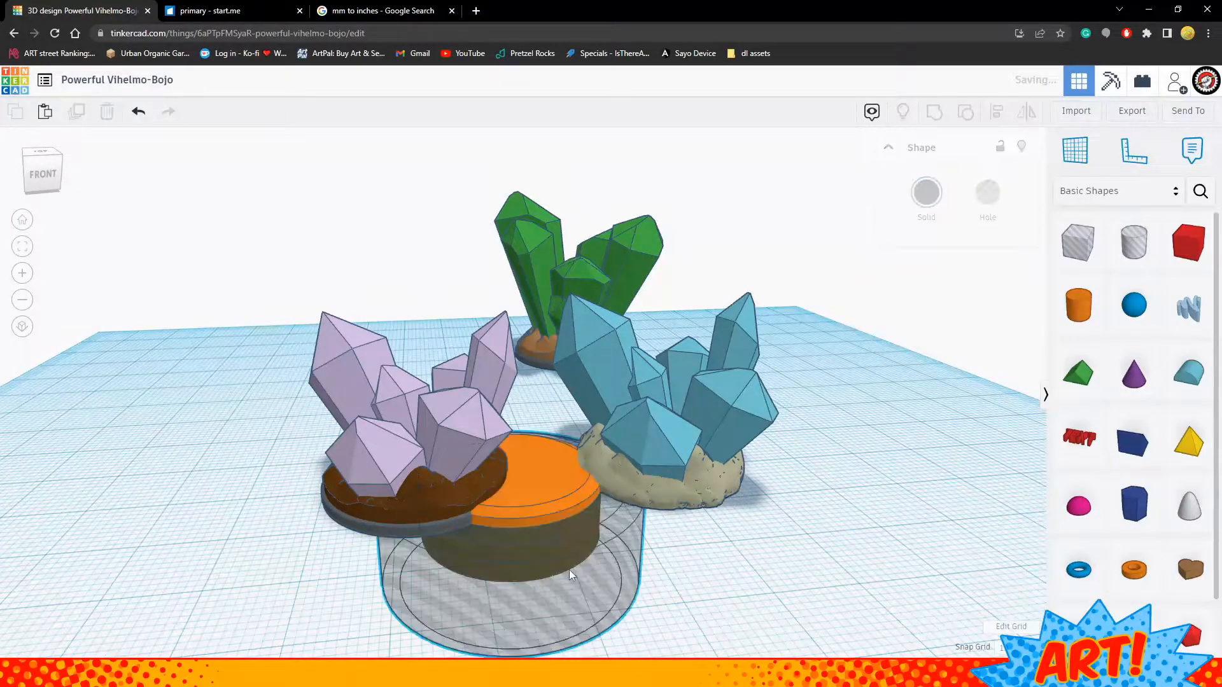
left_click(609, 571)
key("Delete")
Shrink the remaining orange cylinder to 20 mm in length and width and set its bevel to 0
left_click(563, 491)
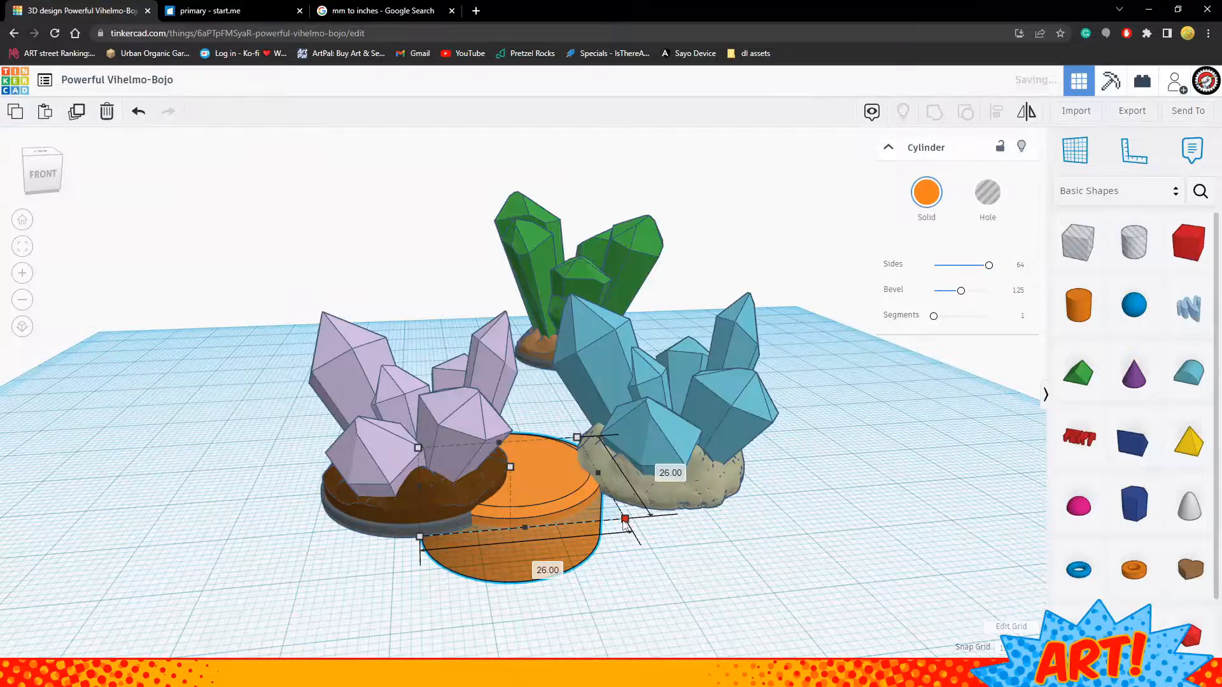
left_click_drag(627, 523, 614, 519)
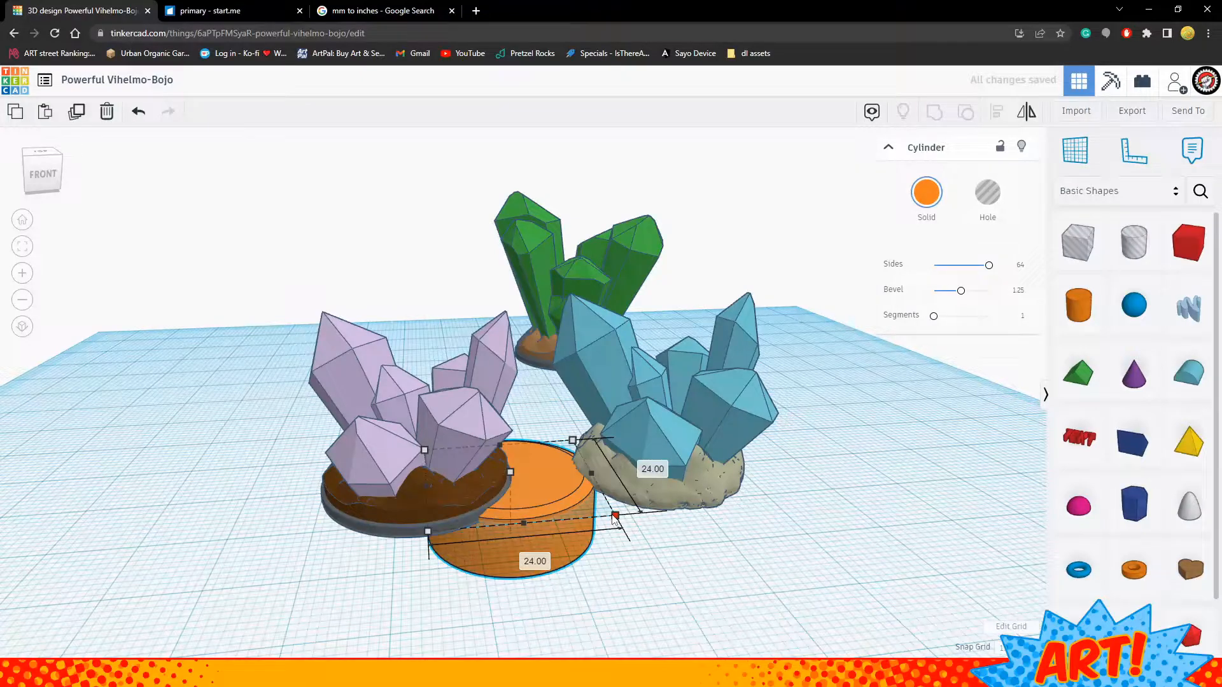
left_click_drag(615, 519, 610, 522)
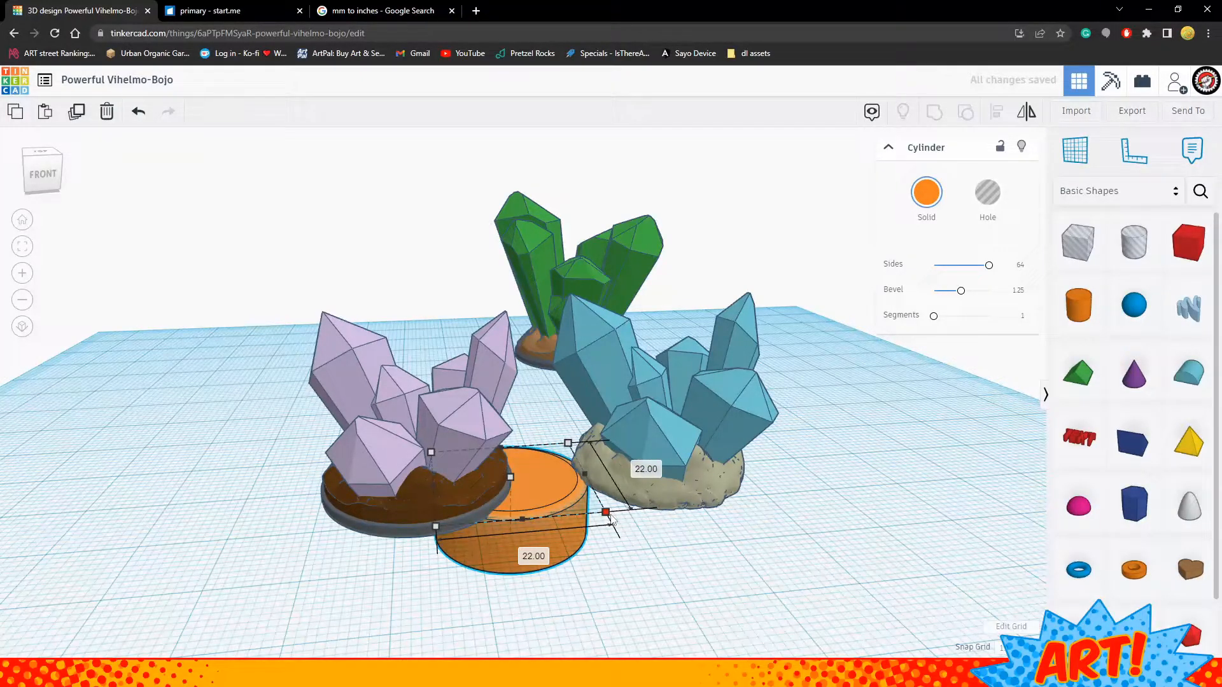
left_click_drag(608, 518, 581, 537)
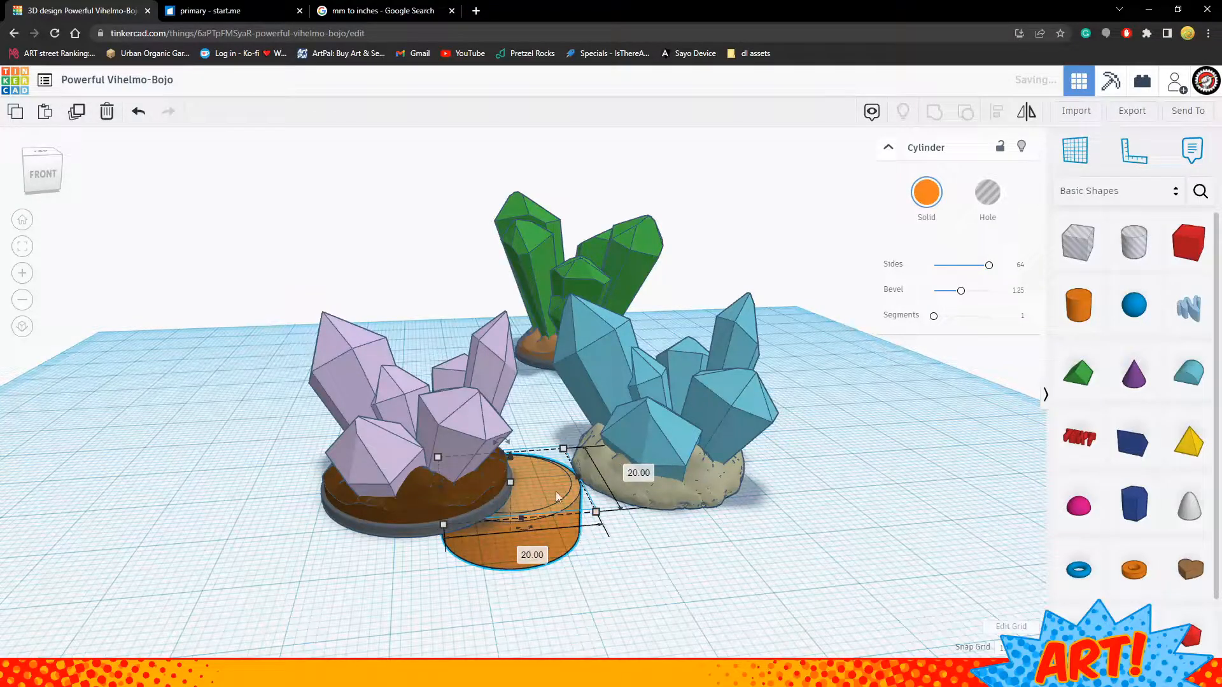
left_click_drag(963, 297, 833, 306)
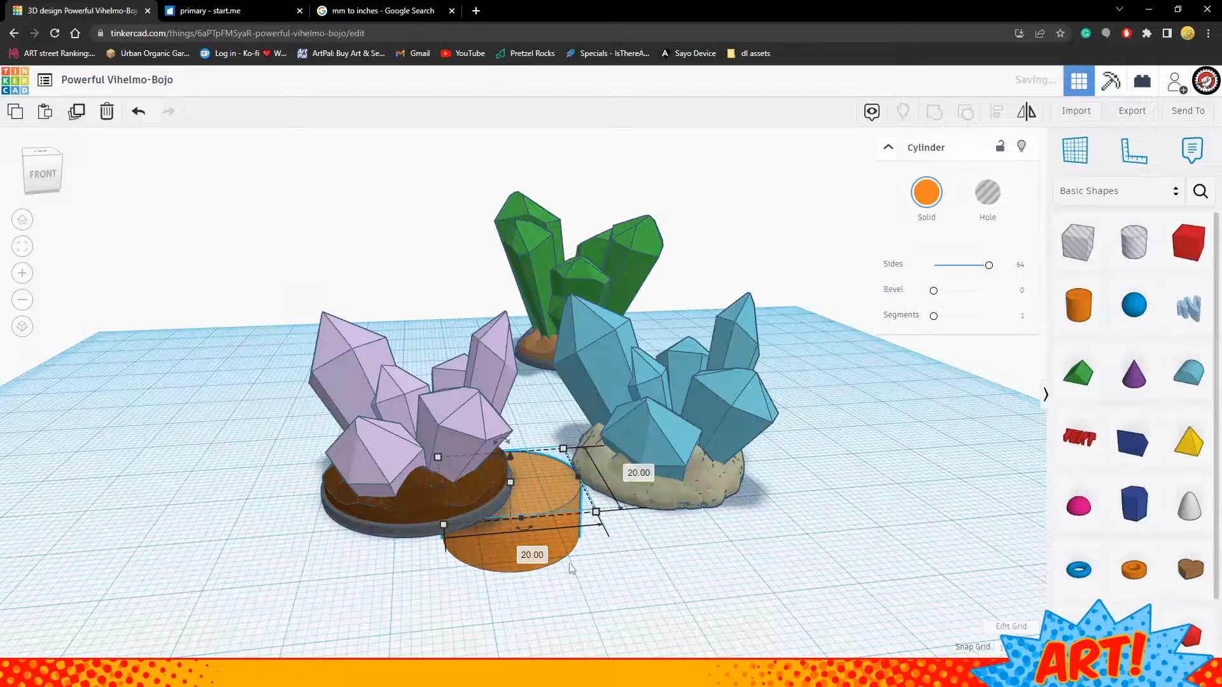
Turn the 20 mm cylinder into a hole and move it beneath the purple crystals' dark gray disc
left_click(976, 211)
right_click_drag(571, 529, 547, 494)
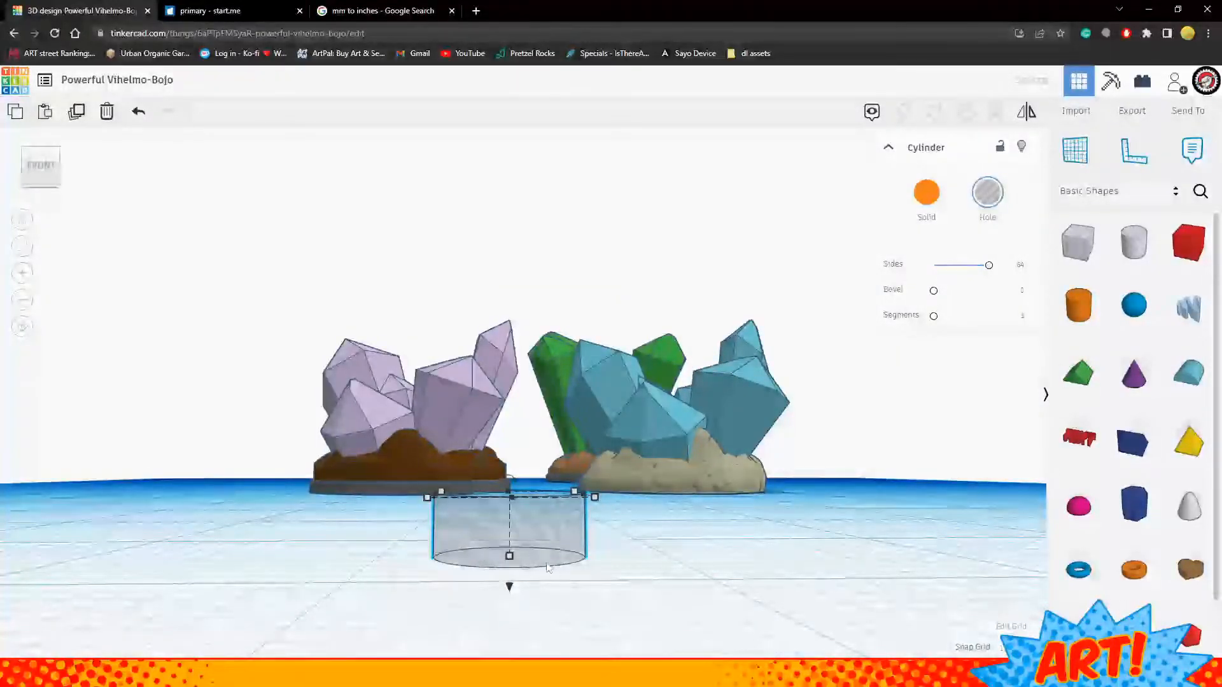
right_click_drag(587, 603, 583, 658)
left_click_drag(549, 508, 462, 501)
right_click_drag(463, 502, 527, 543)
left_click(527, 543)
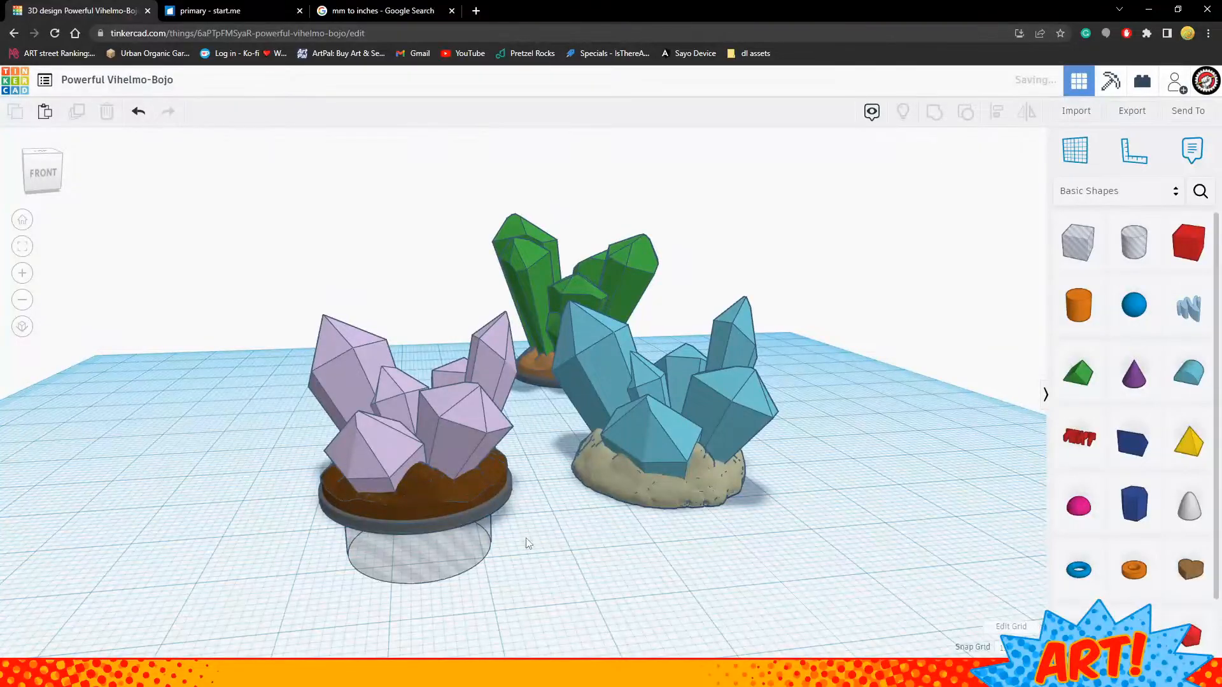
Select the hole cylinder, disc and dark brown rock base together and align their centers
left_click_drag(456, 553, 458, 552)
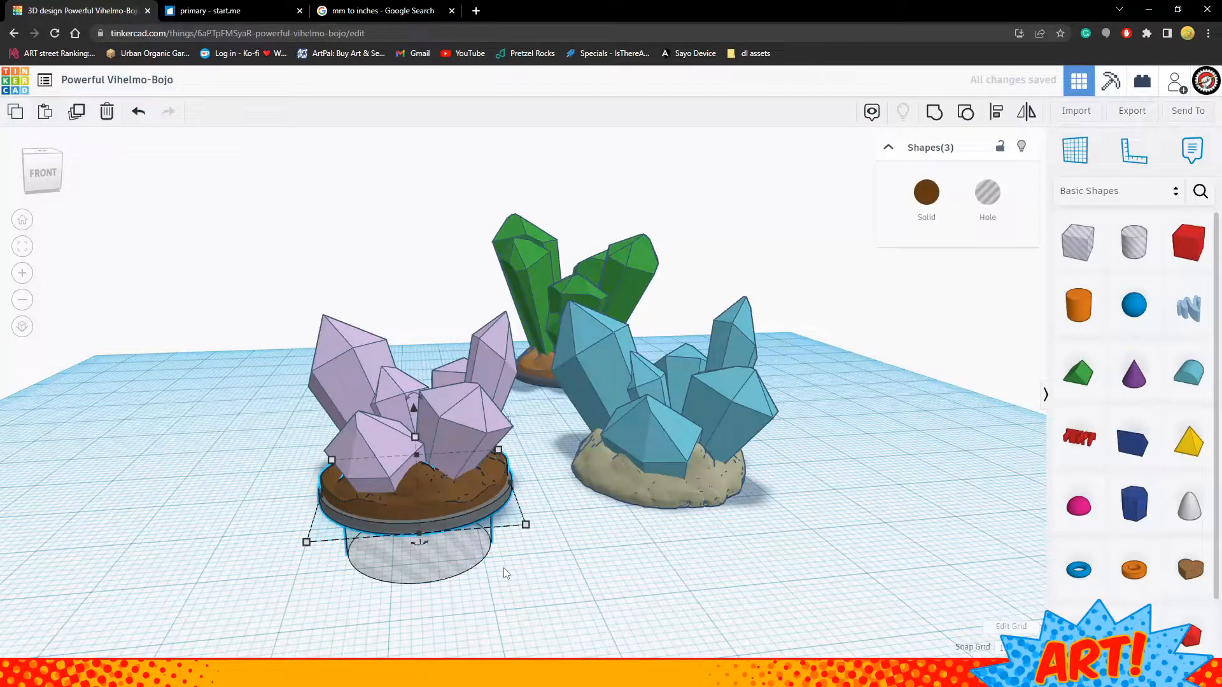
left_click(998, 117)
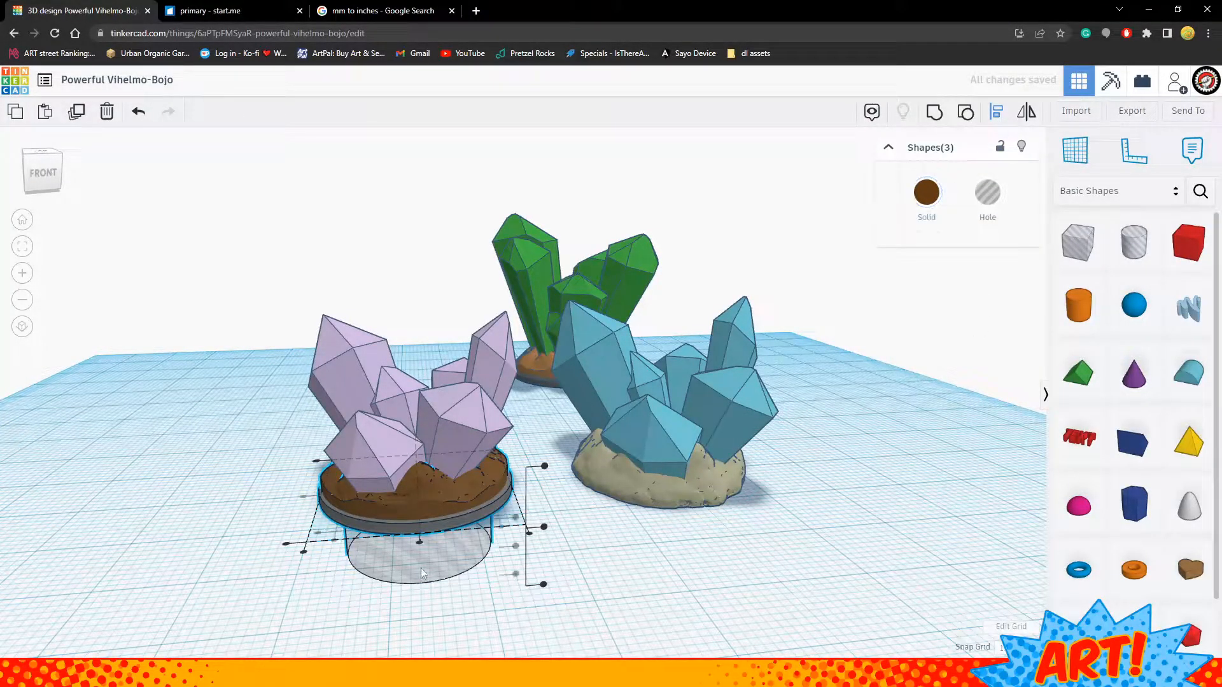
left_click(419, 542)
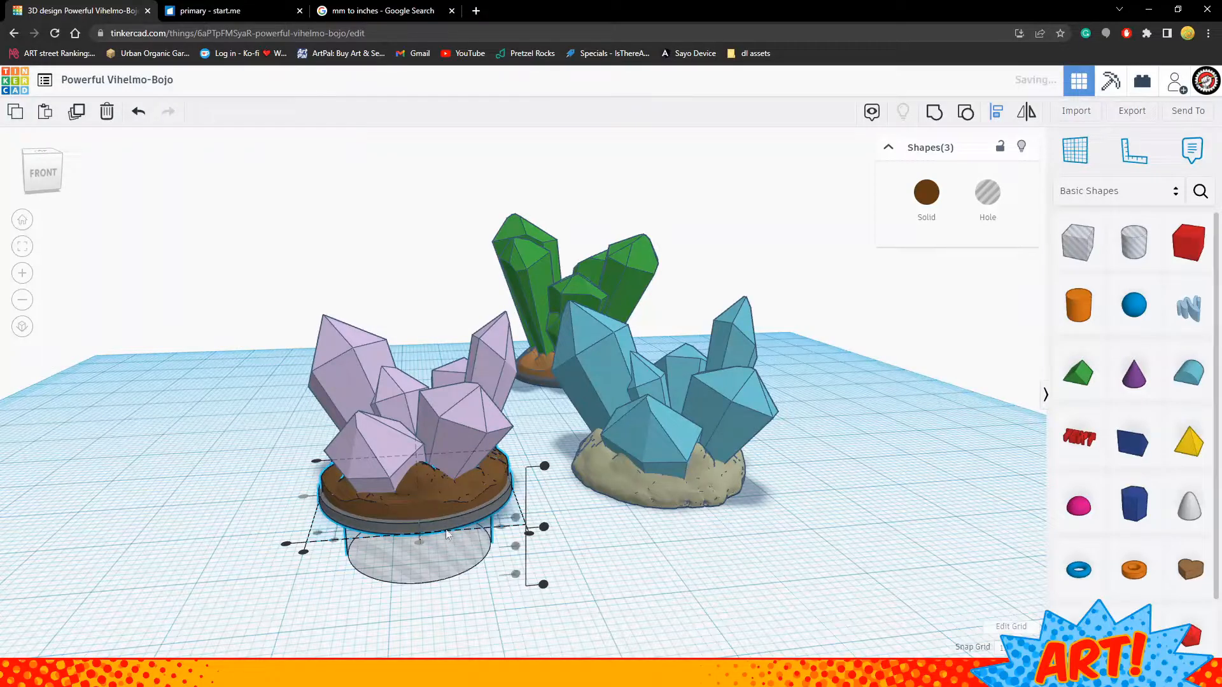
left_click(355, 613)
Reposition the hole cylinder vertically so its top cuts slightly into the underside of the purple crystals' dark gray disc
right_click_drag(355, 613, 635, 444)
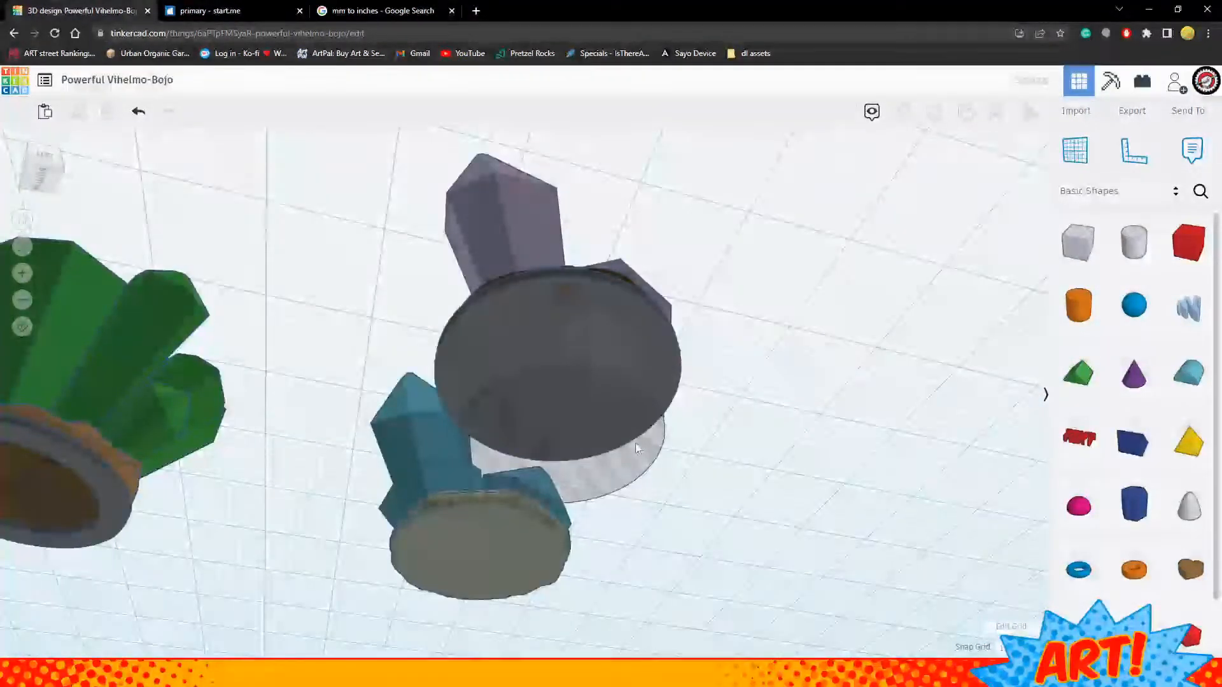
left_click(637, 466)
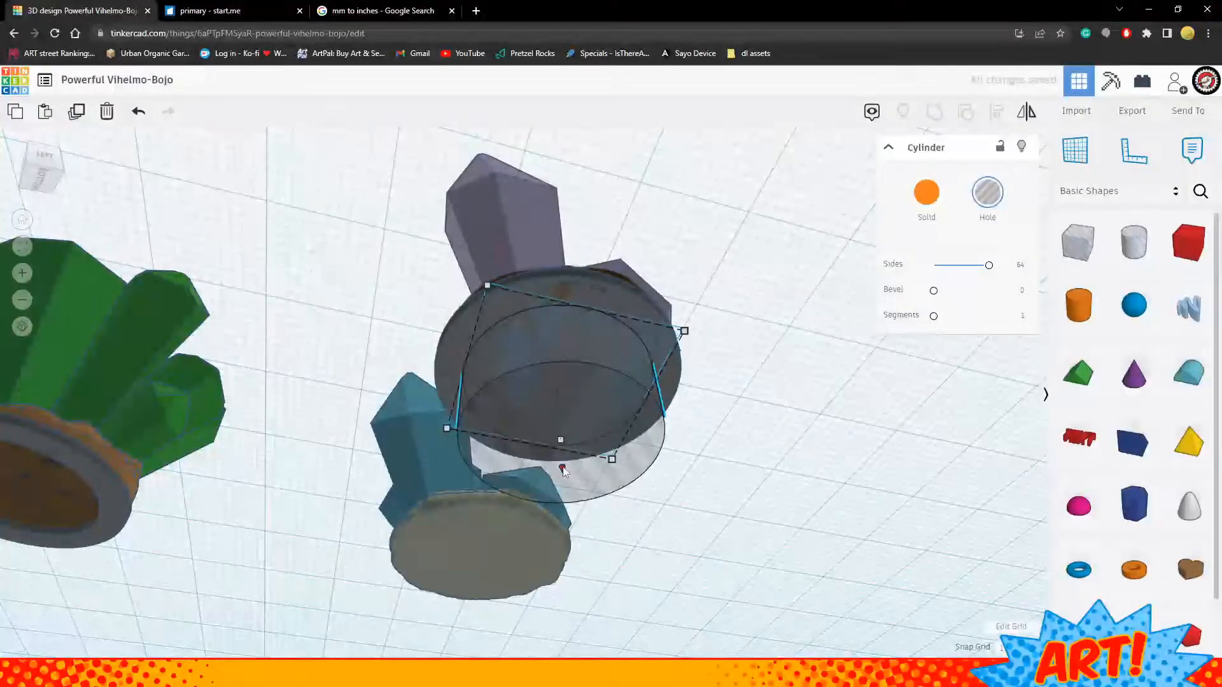
left_click_drag(559, 471, 560, 463)
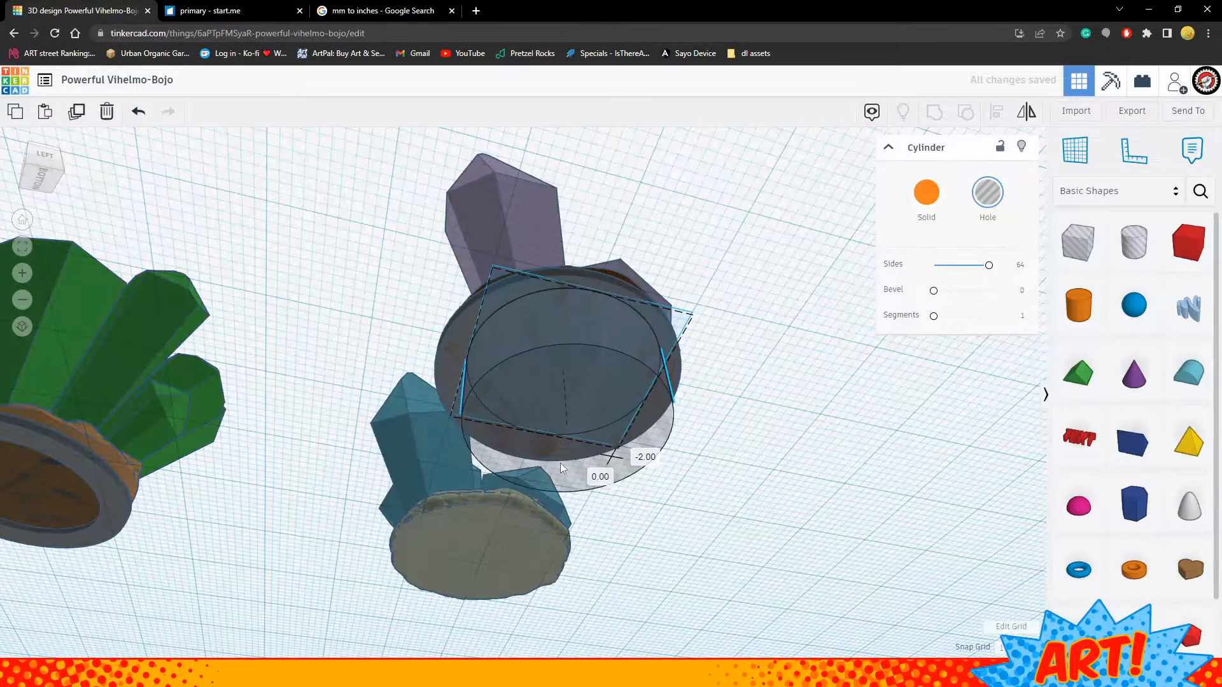
right_click_drag(724, 477, 666, 576)
left_click_drag(491, 618, 491, 608)
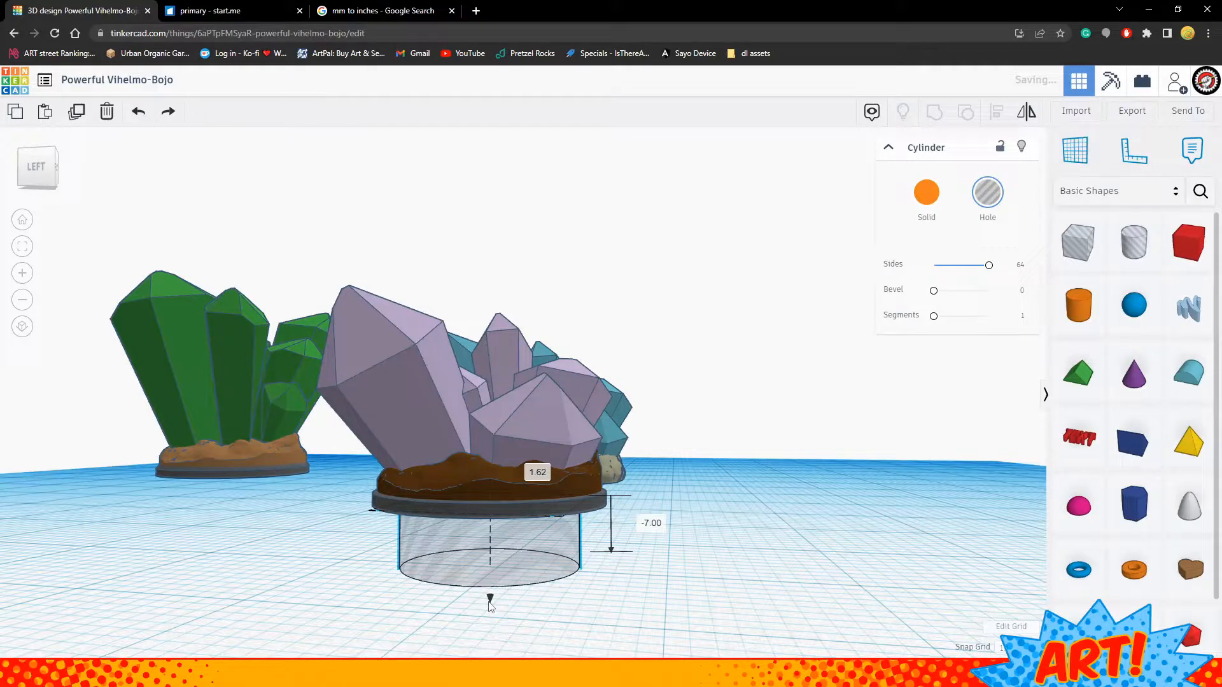
right_click_drag(489, 604, 489, 540)
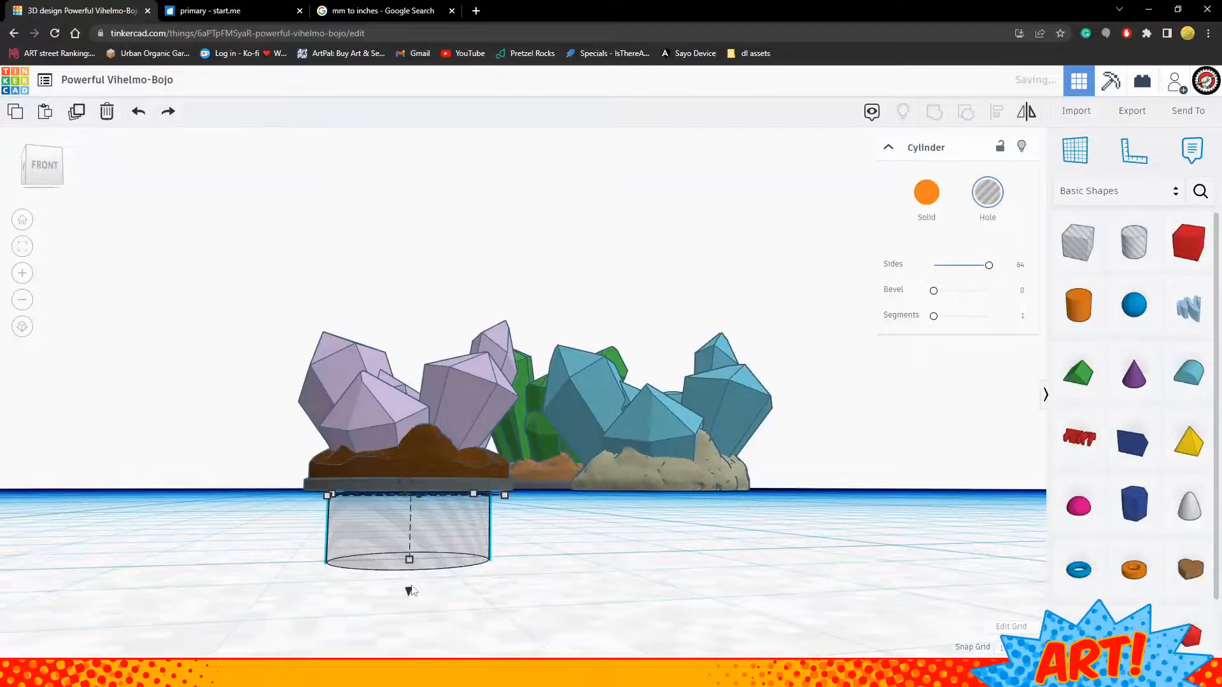
left_click_drag(410, 592, 430, 577)
right_click_drag(578, 577, 520, 512)
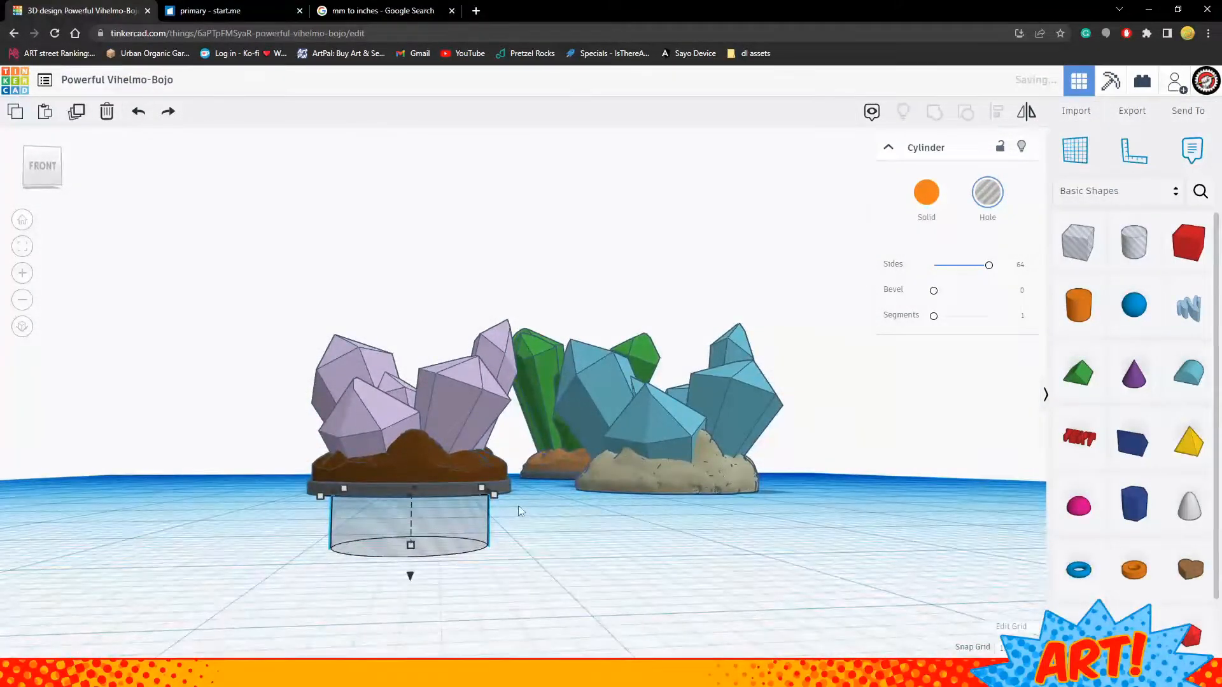
Group the hole cylinder with the dark gray disc to cut a round recess, and check its underside
left_click(506, 487, "shift")
key("ctrl+g")
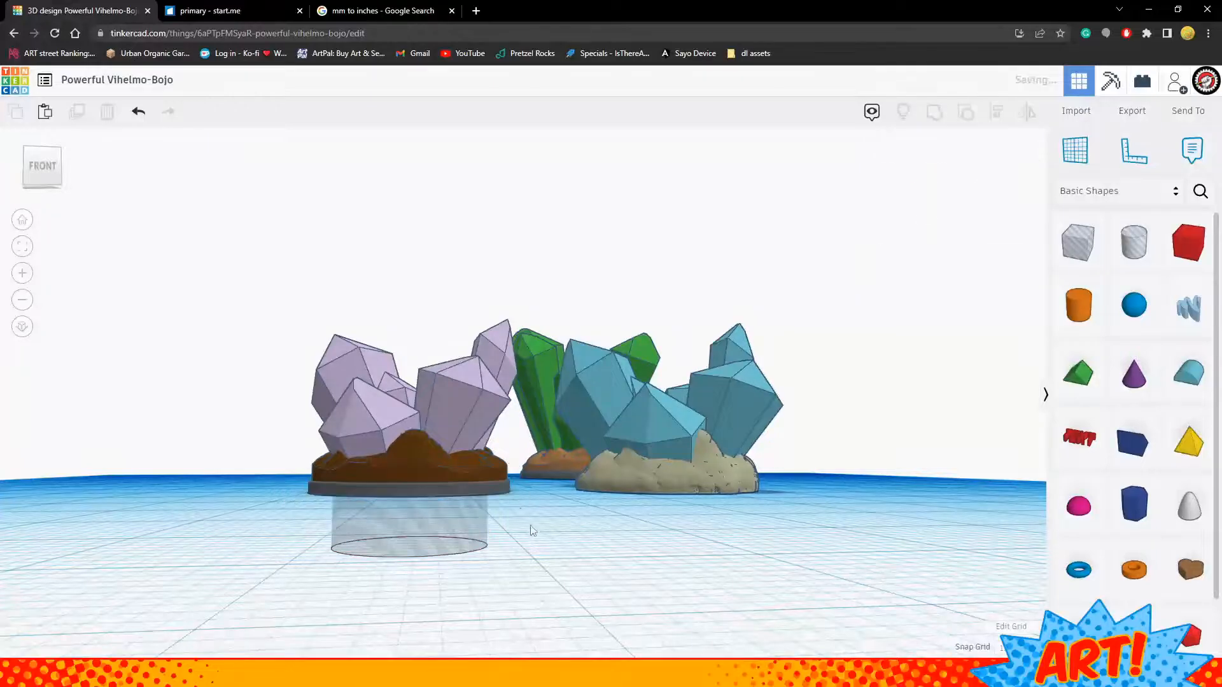
right_click_drag(267, 599, 399, 434)
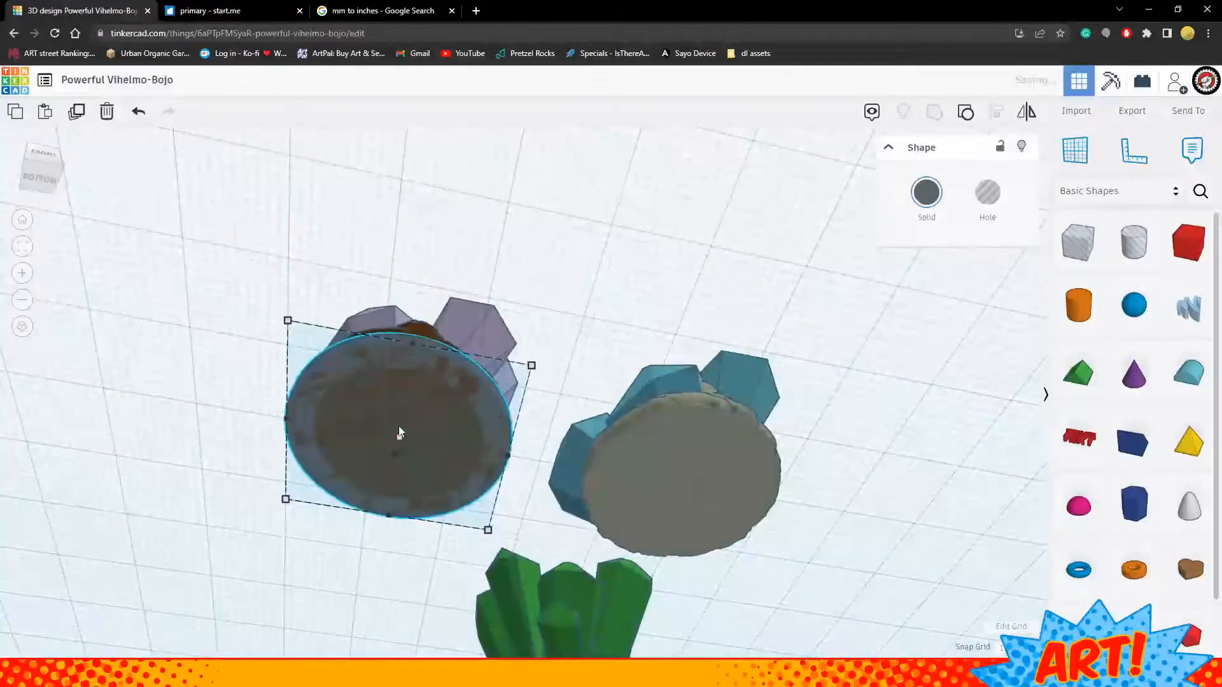
right_click_drag(588, 470, 616, 602)
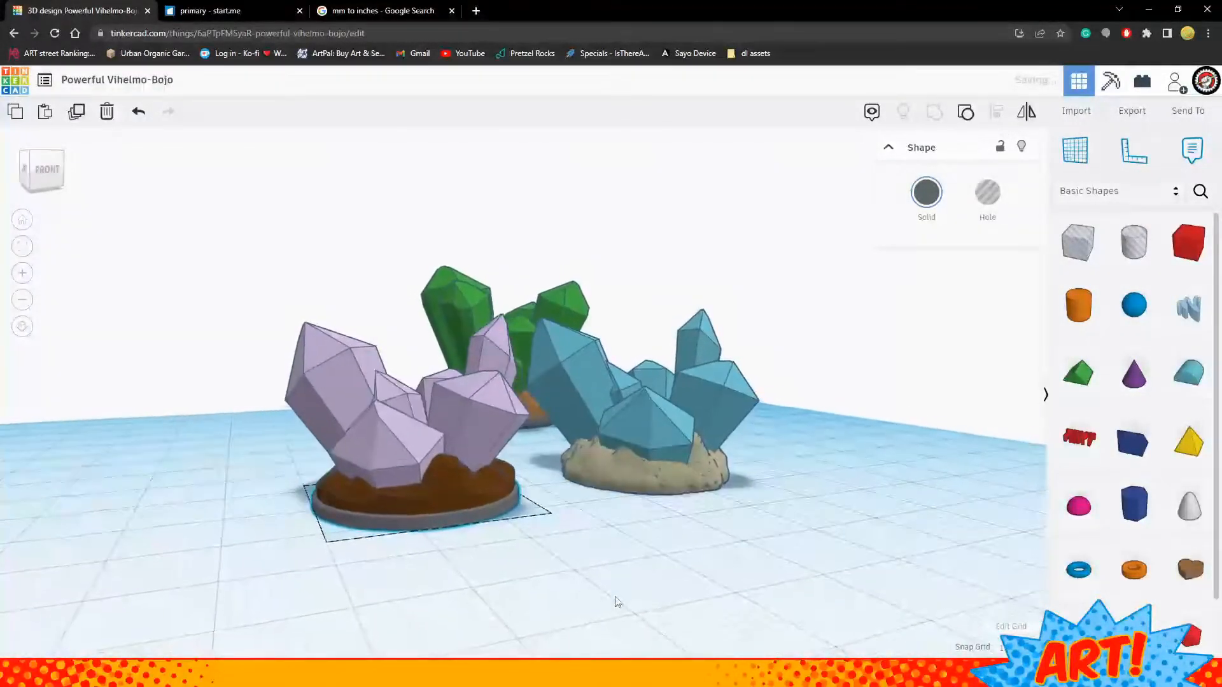
left_click(592, 584)
Flatten the dark brown rock base slightly and raise it a little on the dark gray disc
left_click(446, 501)
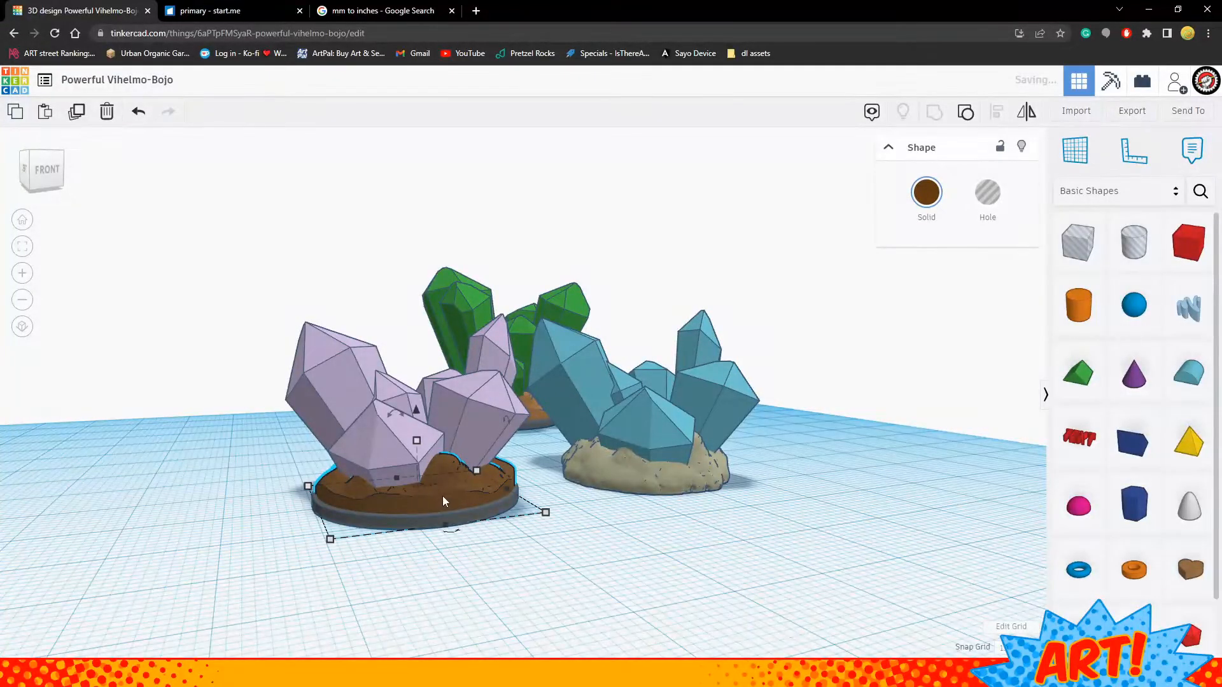
mouse_move(417, 445)
left_click_drag(416, 448, 416, 460)
left_click(445, 490)
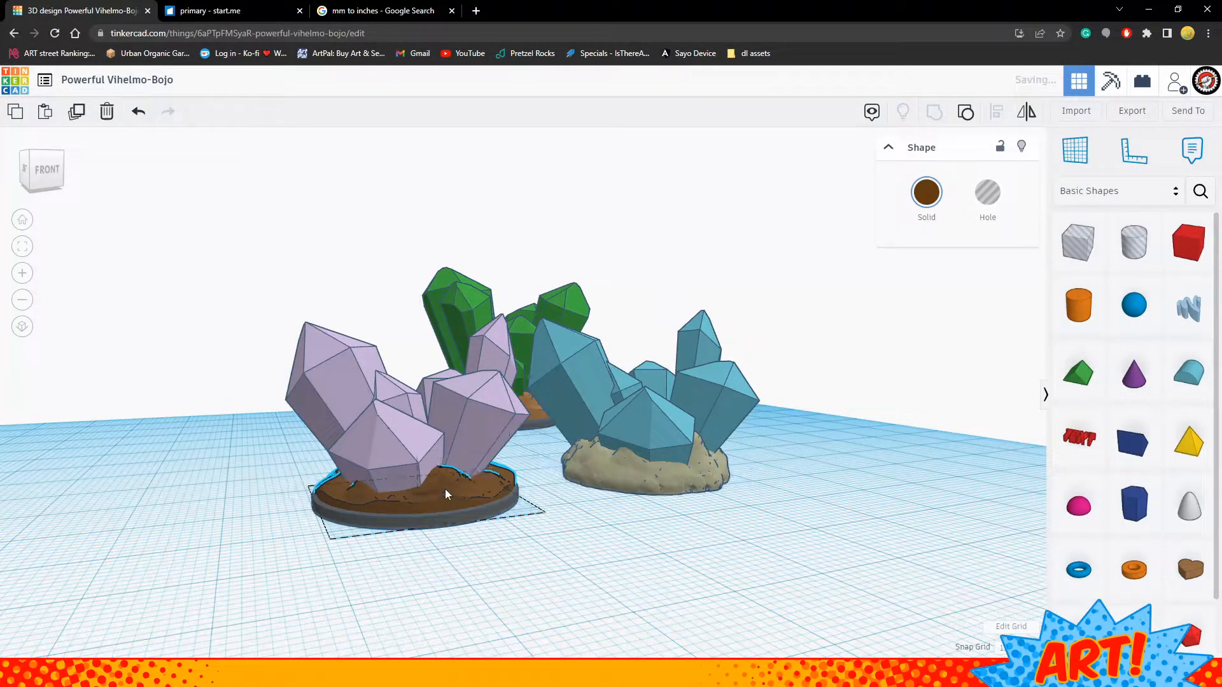
left_click_drag(417, 425, 417, 417)
right_click_drag(418, 416, 556, 624)
left_click(383, 568)
right_click_drag(365, 506, 415, 508)
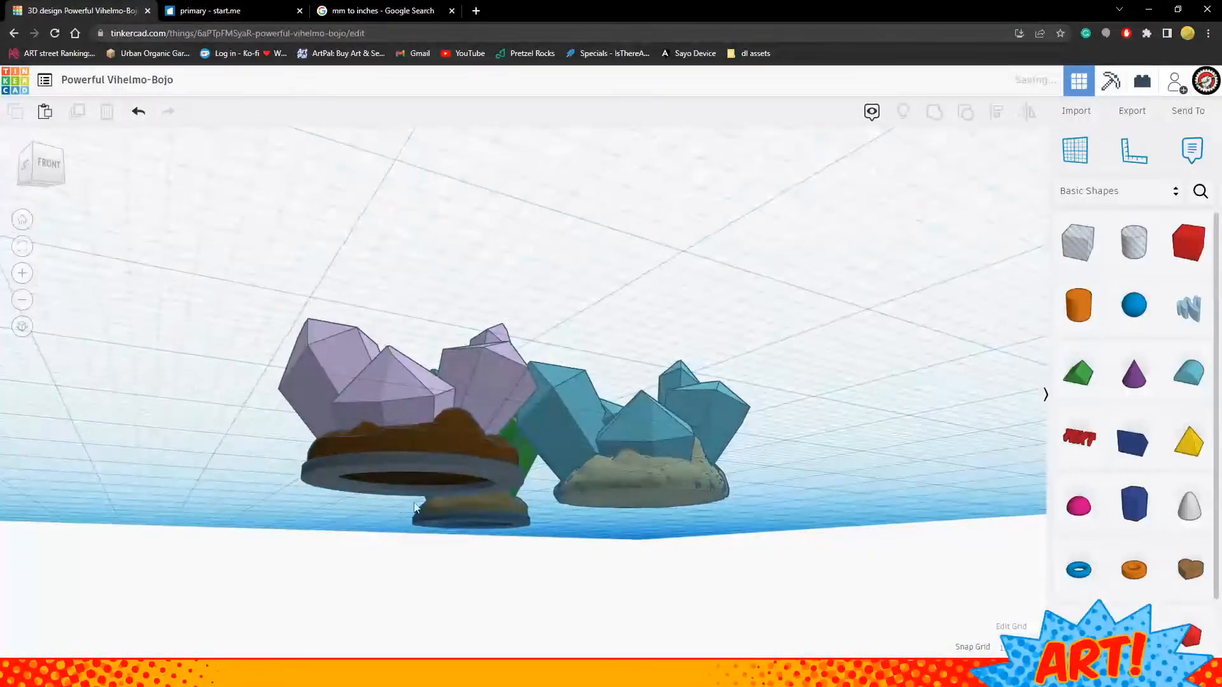
Copy the recessed disc toward the teal model, ungroup the copy and delete its solid disc, keeping only the hole cylinder
right_click_drag(670, 517, 496, 505)
left_click(490, 484)
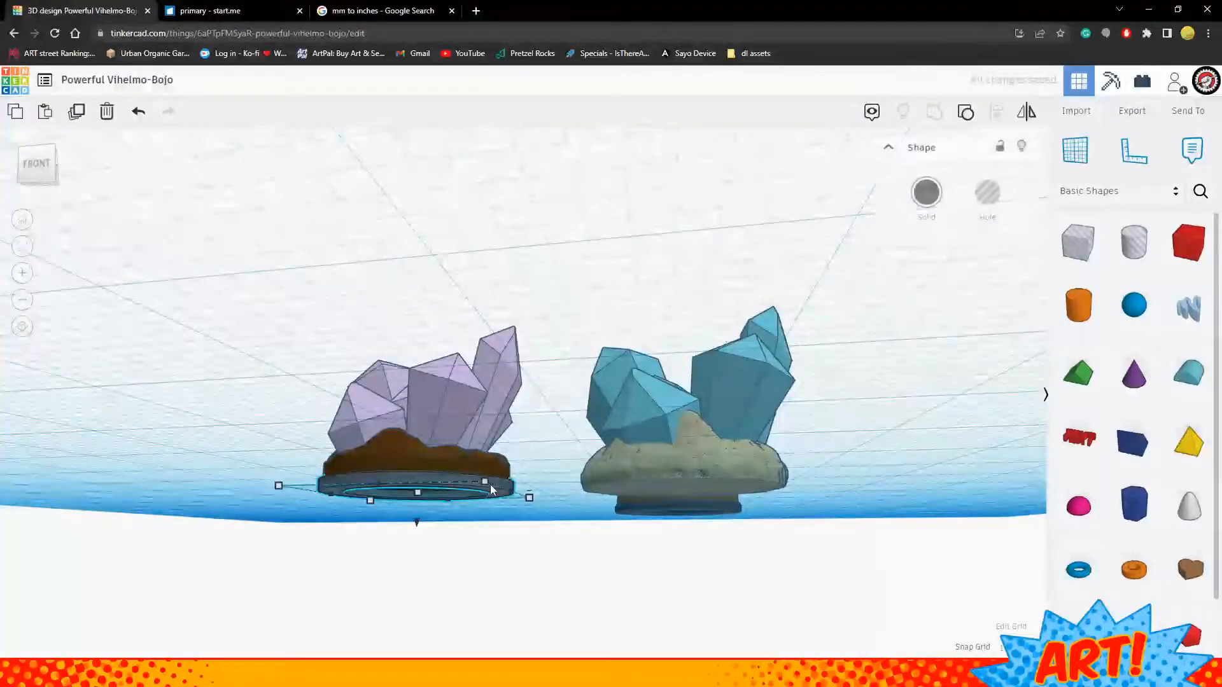
left_click_drag(490, 484, 560, 482)
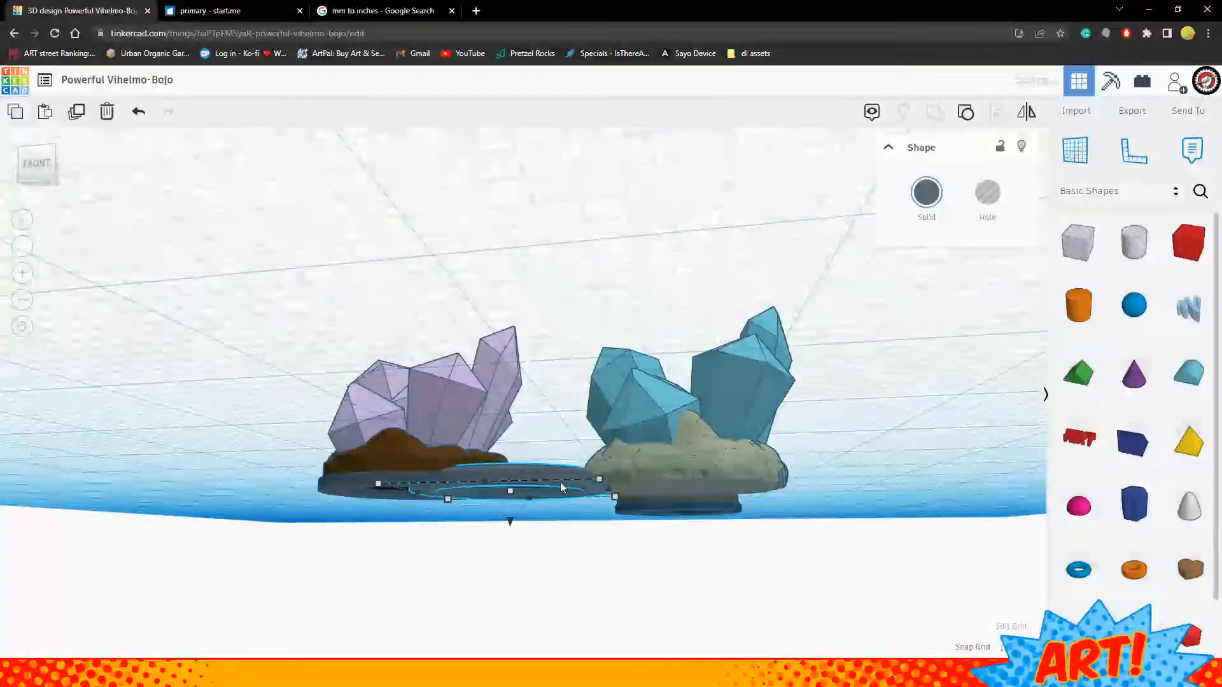
key("ctrl+shift+g")
left_click(548, 558)
left_click(547, 472)
key("Delete")
Move the leftover hole cylinder beneath the teal crystals' tan rock base, undoing a stray move first
left_click_drag(541, 525, 613, 550)
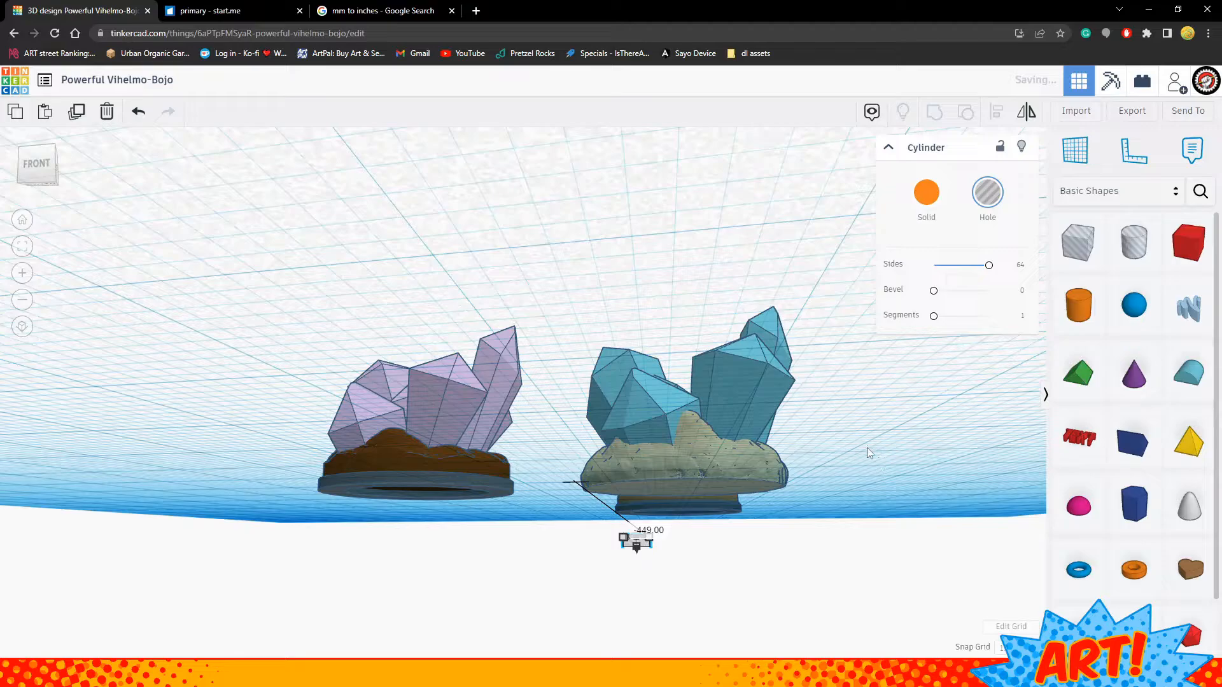
key("ctrl+z")
right_click_drag(839, 456, 882, 615)
left_click_drag(569, 446, 693, 457)
right_click_drag(692, 457, 732, 468)
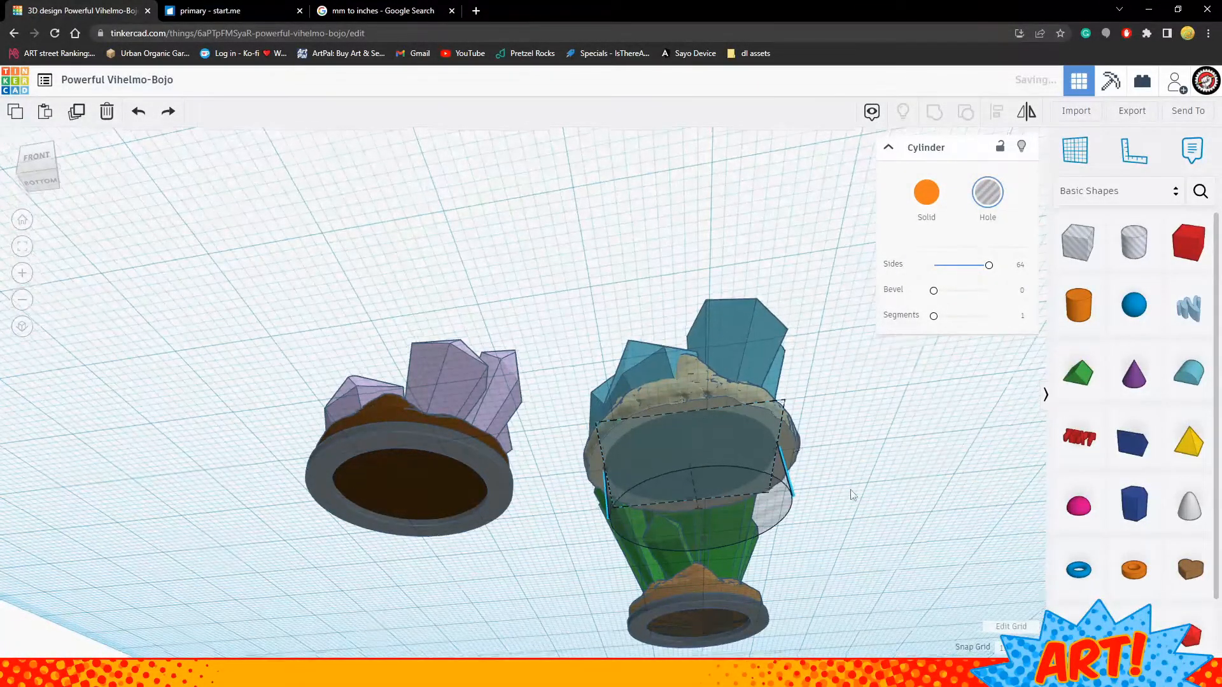
right_click_drag(849, 489, 1018, 581)
right_click_drag(802, 554, 928, 591)
right_click_drag(621, 431, 640, 346)
mouse_move(859, 380)
right_mouse_down()
mouse_move(717, 344)
mouse_move(633, 363)
mouse_move(624, 373)
mouse_move(732, 381)
mouse_move(834, 437)
mouse_move(761, 490)
mouse_move(805, 546)
mouse_move(701, 571)
right_mouse_up()
Group the hole cylinder with the tan rock base to cut a round recess into its underside
left_click(696, 567, "shift")
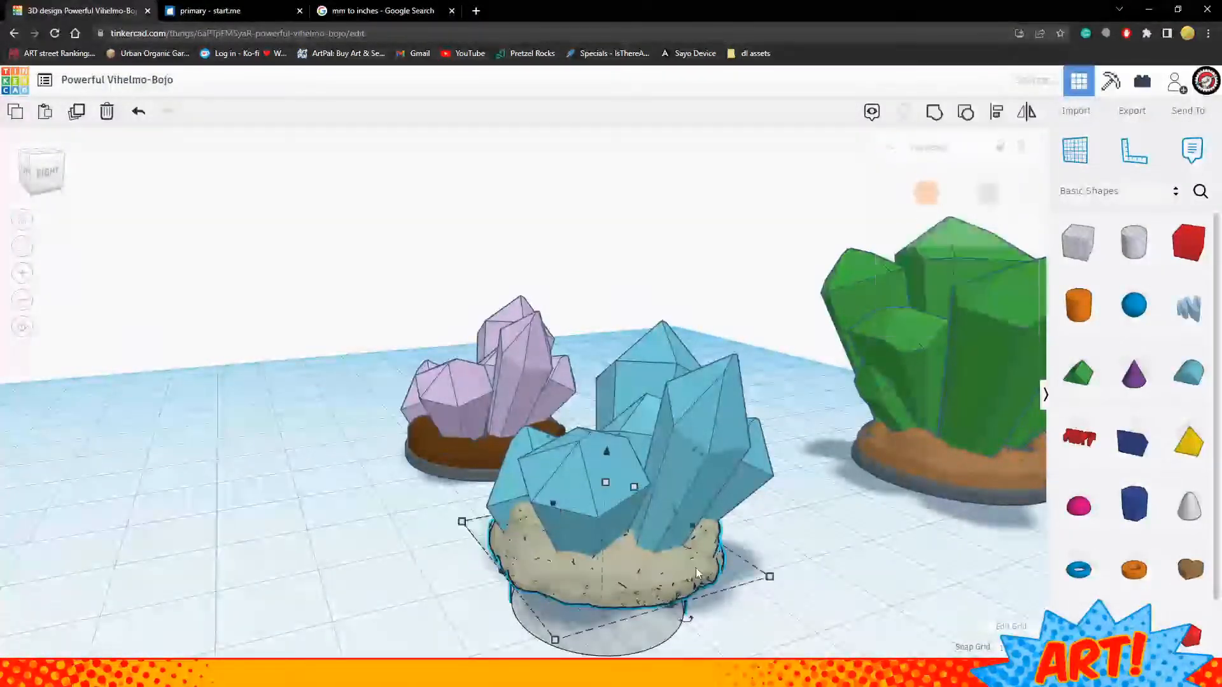
right_click_drag(772, 617, 700, 493)
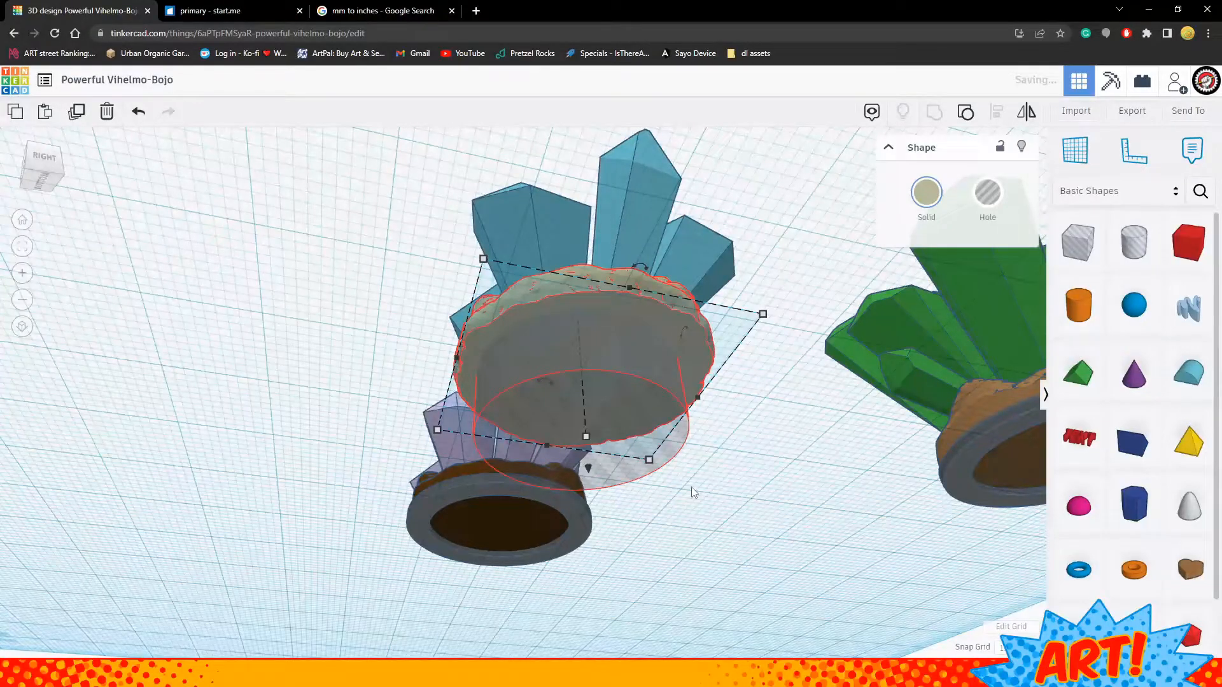
left_click(692, 487)
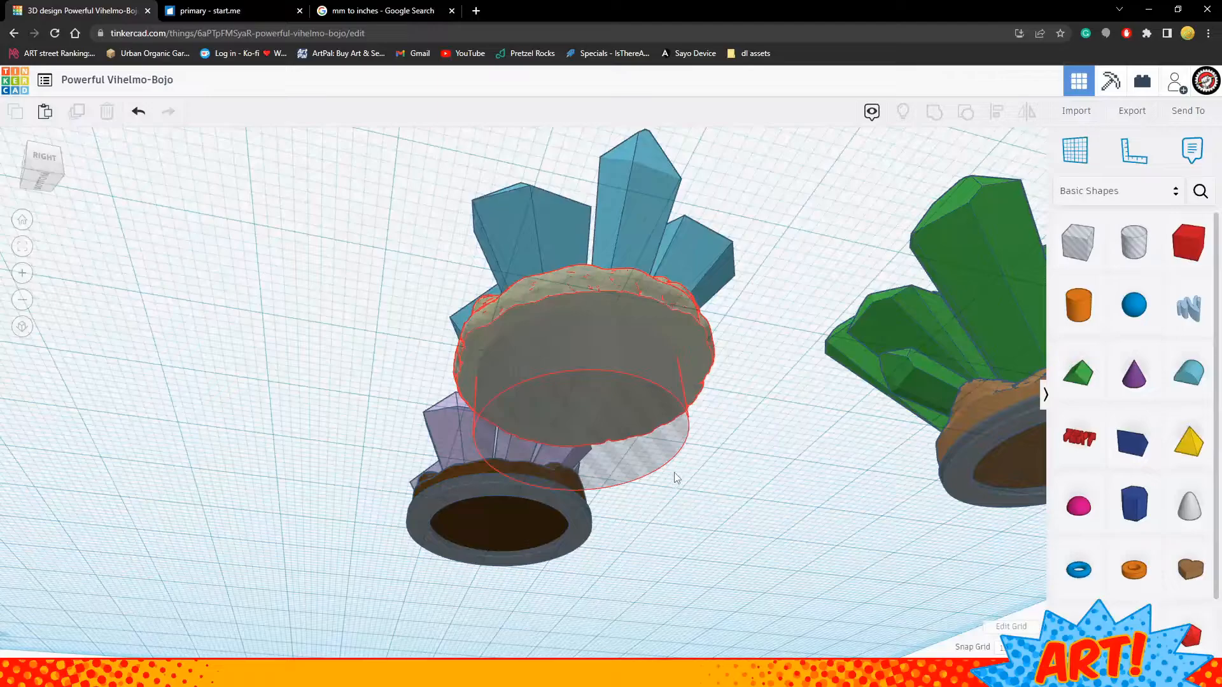
mouse_move(770, 416)
right_mouse_down()
mouse_move(758, 437)
mouse_move(755, 572)
mouse_move(742, 441)
mouse_move(721, 406)
mouse_move(724, 385)
mouse_move(739, 379)
mouse_move(760, 397)
right_mouse_up()
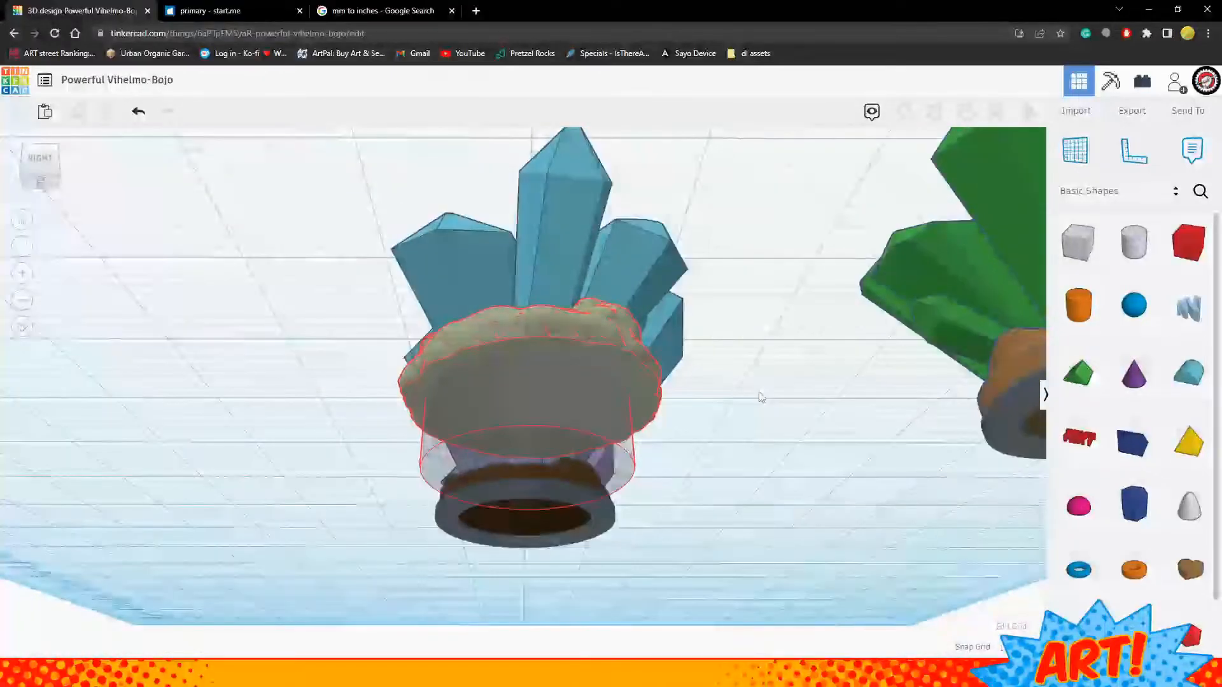
mouse_move(736, 453)
right_mouse_down()
mouse_move(756, 450)
mouse_move(720, 439)
right_mouse_up()
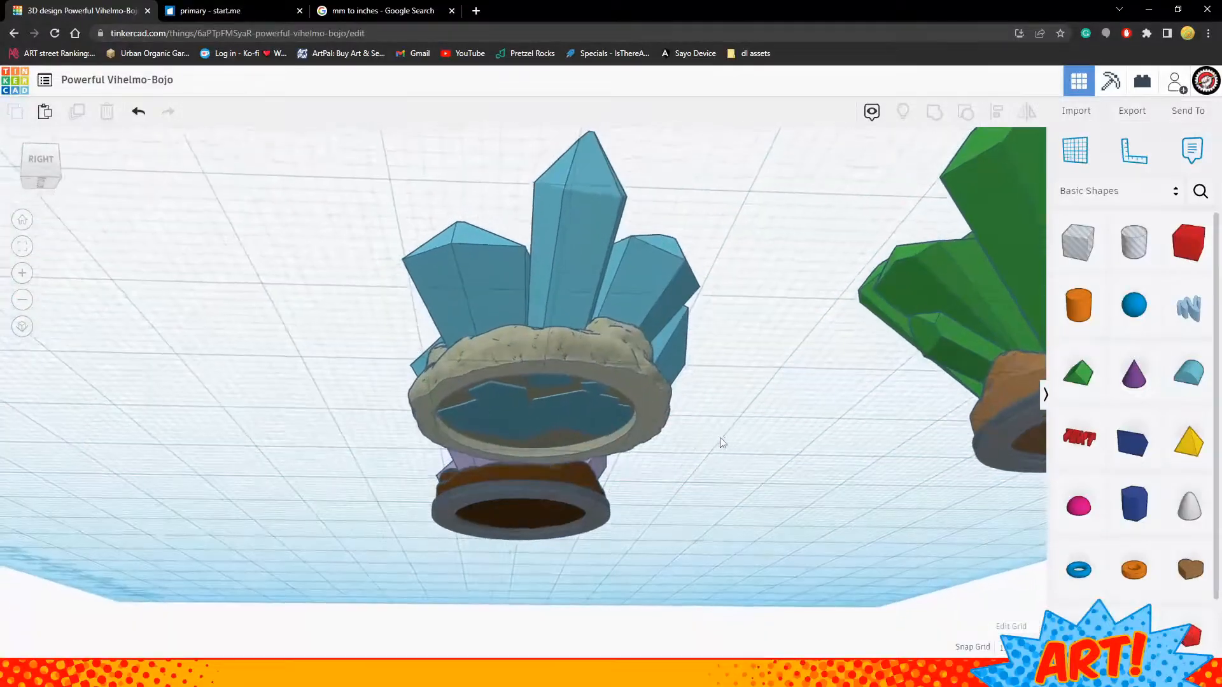
Adjust the teal crystals' height to about 24.84 mm and raise them within the tan rock base
left_click(494, 287)
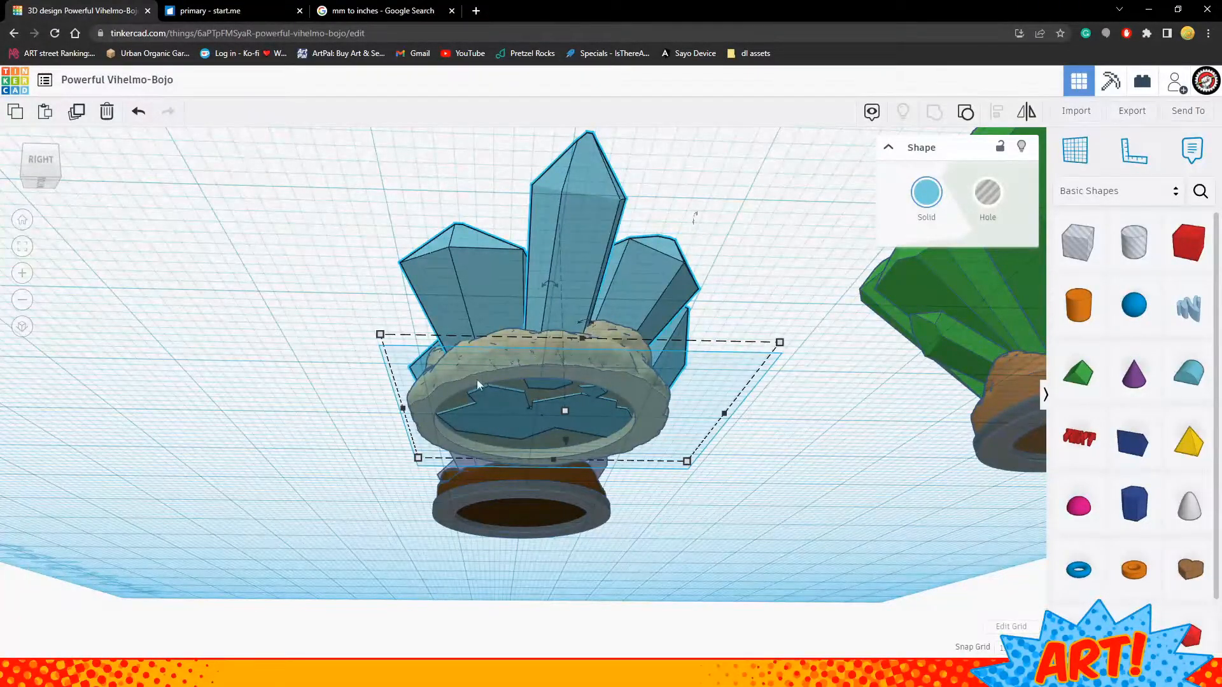
left_click_drag(568, 440, 567, 437)
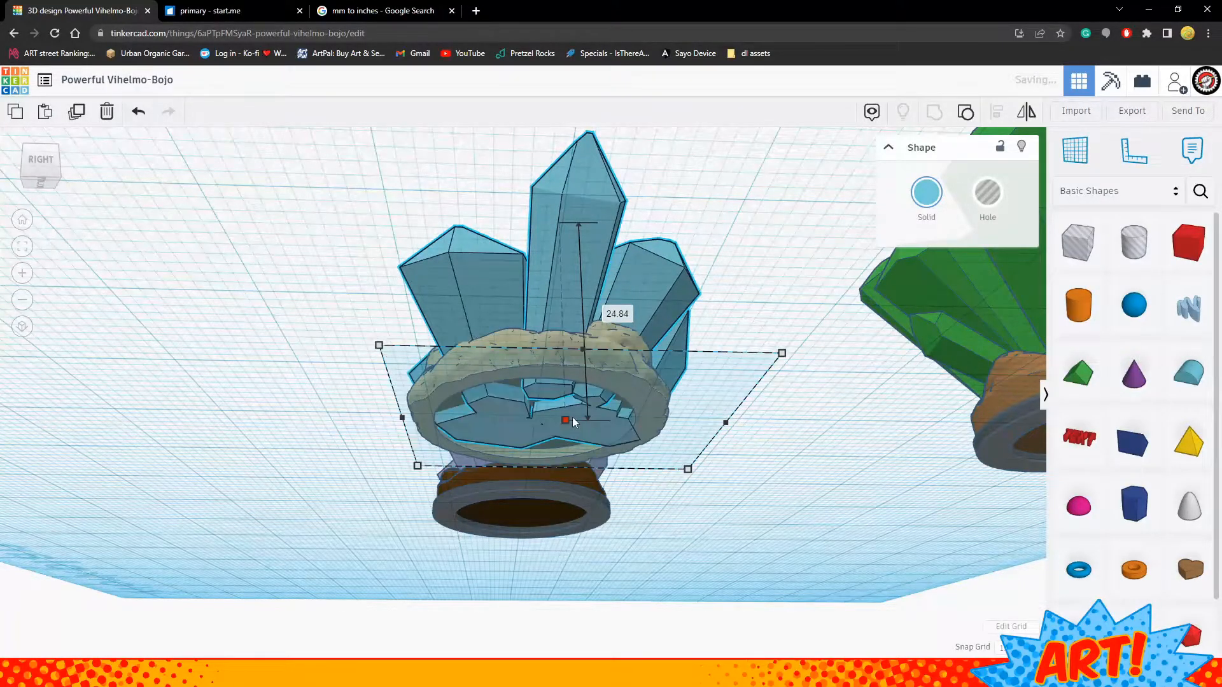
left_click(718, 438)
right_click_drag(718, 439, 606, 471)
left_click(585, 476)
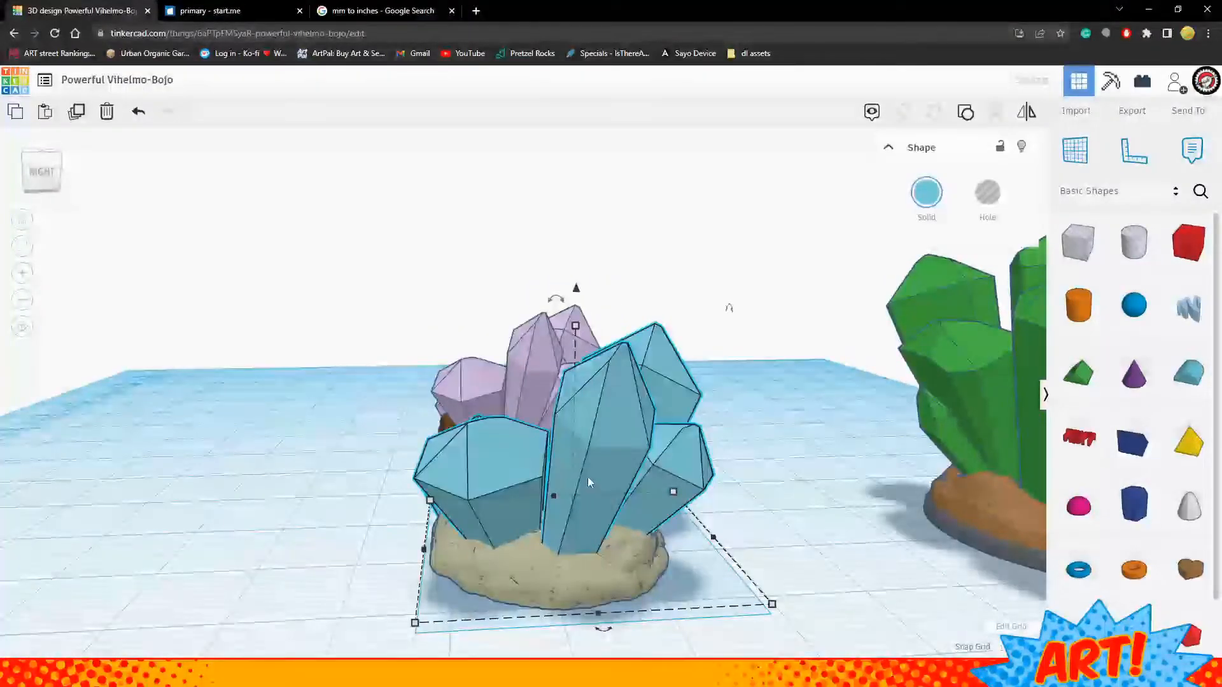
left_click_drag(578, 298, 598, 265)
right_click_drag(605, 281, 648, 310)
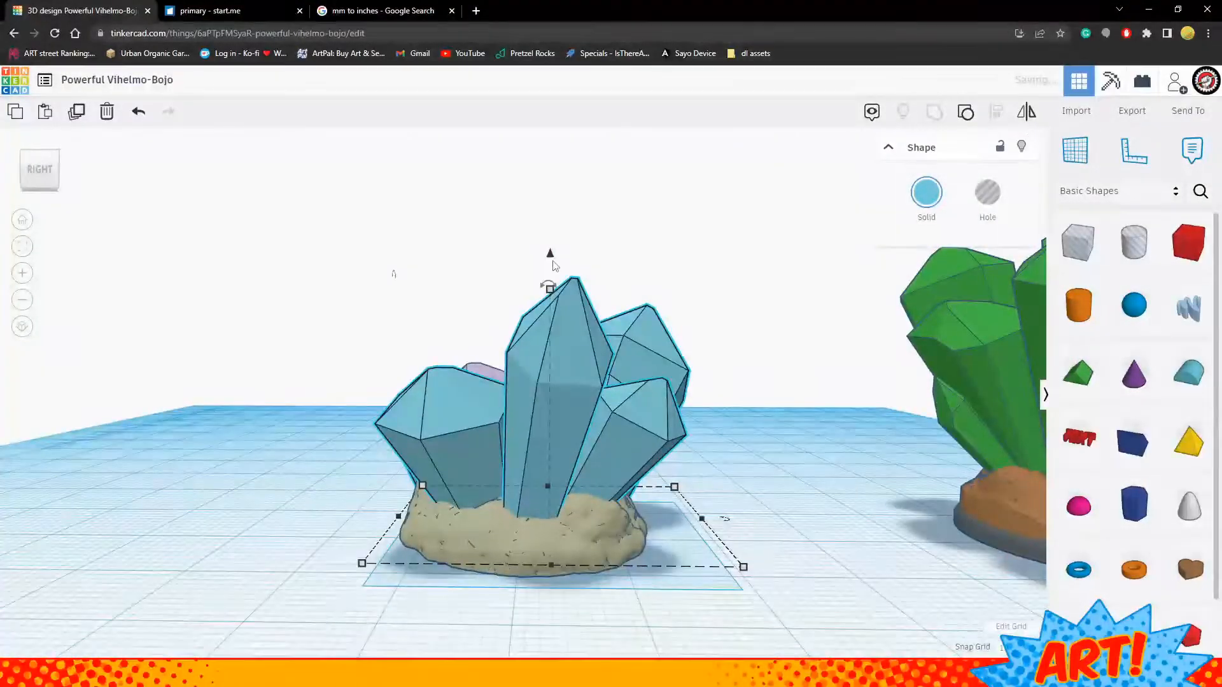
right_click_drag(560, 267, 676, 267)
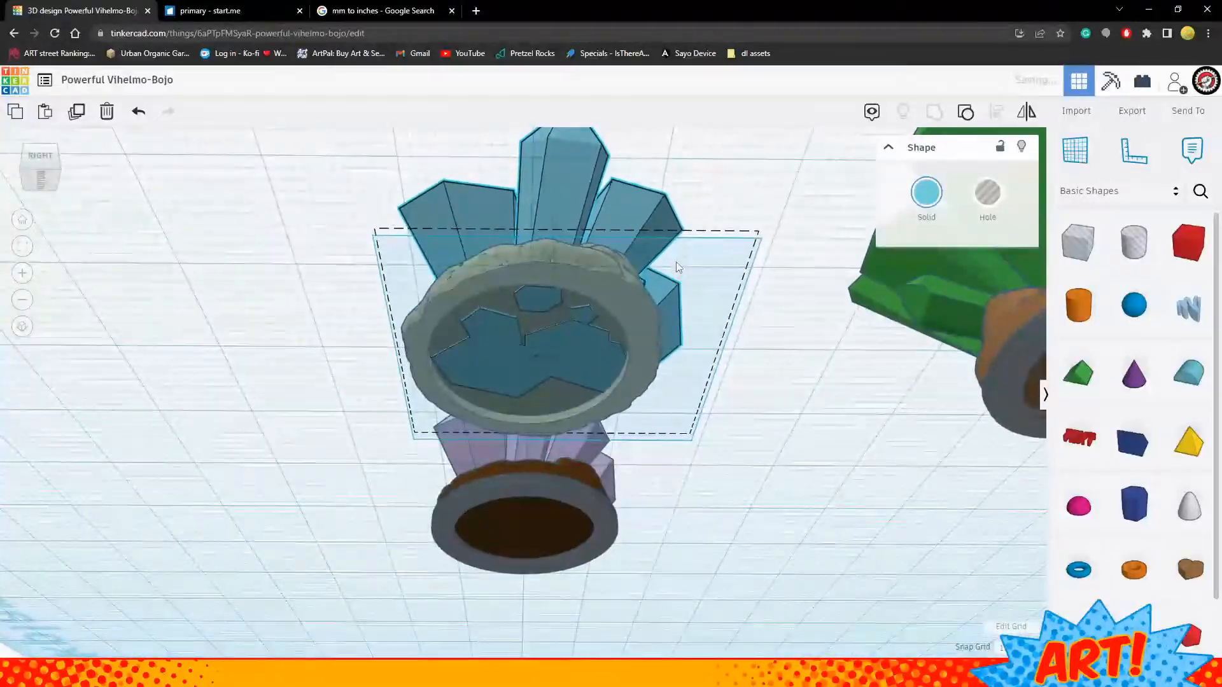
Reposition the hole cylinder in the tan rock base's underside and regroup the two shapes
left_click(714, 395)
left_click(560, 397)
left_click_drag(560, 397, 532, 353)
left_click(707, 365)
right_click_drag(791, 378, 620, 432)
Raise the teal crystals slightly, trim their height and nudge them left on the tan rock base
left_click(616, 430)
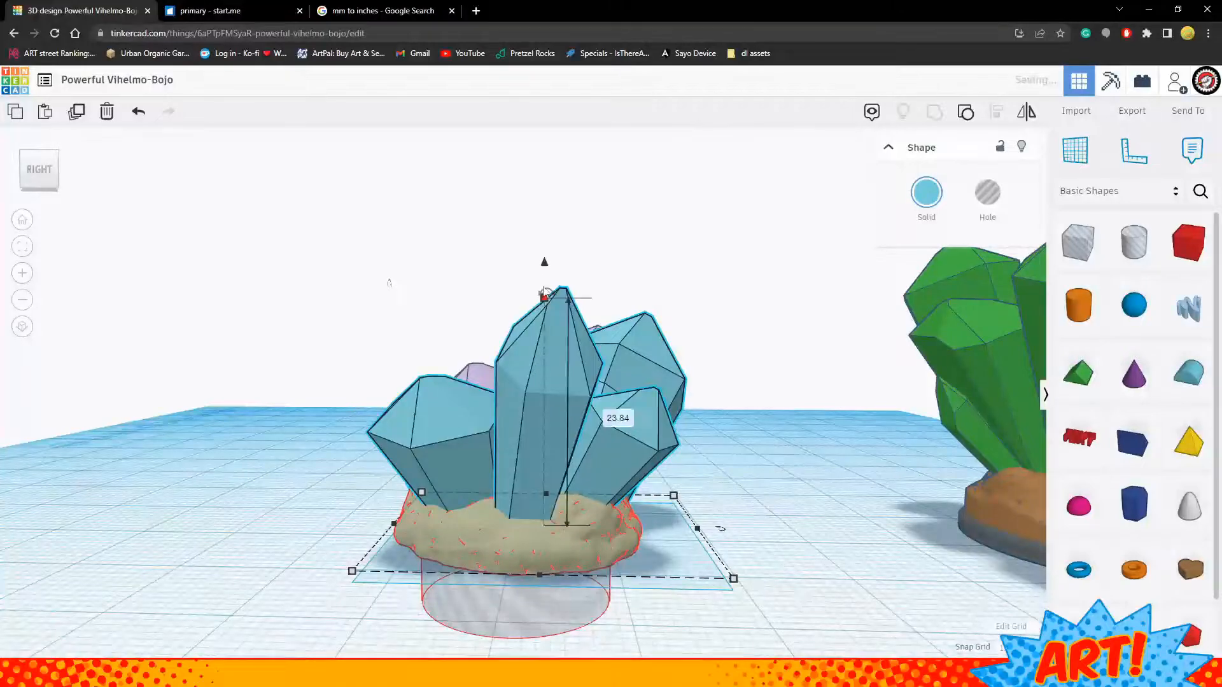
left_click_drag(549, 262, 550, 259)
mouse_move(749, 417)
right_mouse_down()
mouse_move(751, 446)
mouse_move(755, 436)
right_mouse_up()
left_click_drag(546, 310, 548, 318)
right_click_drag(715, 457, 609, 487)
right_click_drag(878, 494, 606, 426)
left_click(621, 386)
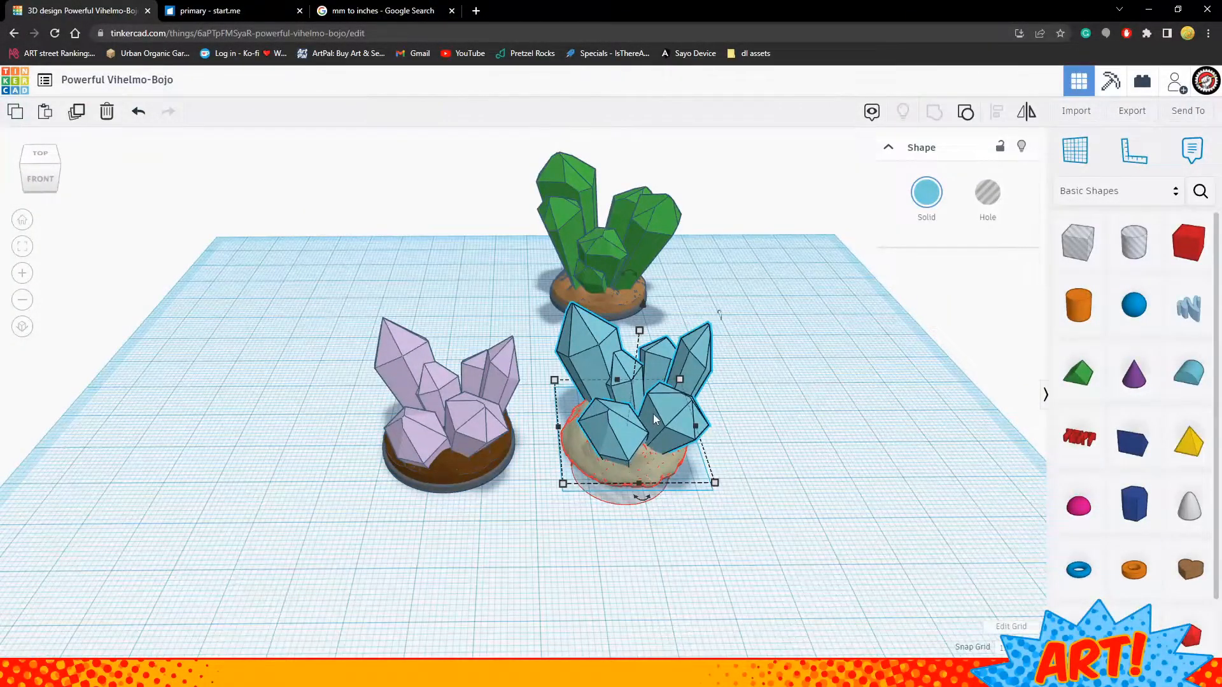
key("Left")
Group each of the three crystal clusters with its own base into a single model
right_click_drag(648, 415, 436, 408)
right_click_drag(632, 324, 749, 487)
left_click(749, 486)
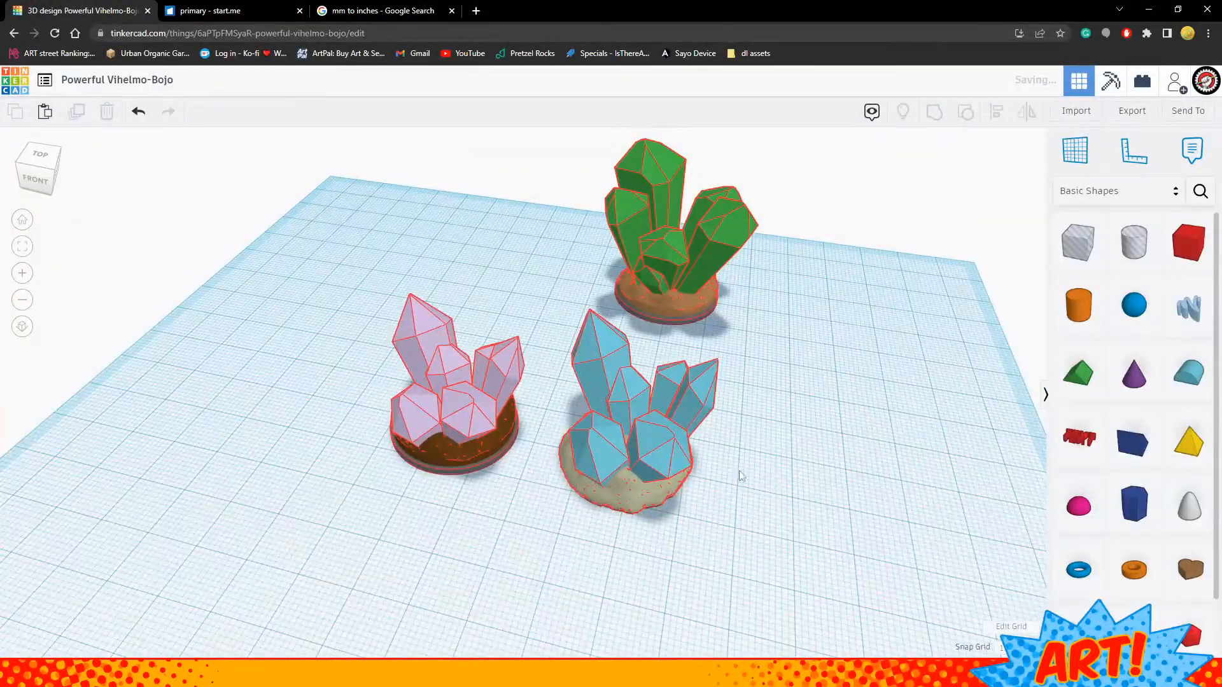
Line up the three models by moving the purple one 16 mm left, the teal one 21 mm left and the green one forward
left_click_drag(477, 436, 402, 422)
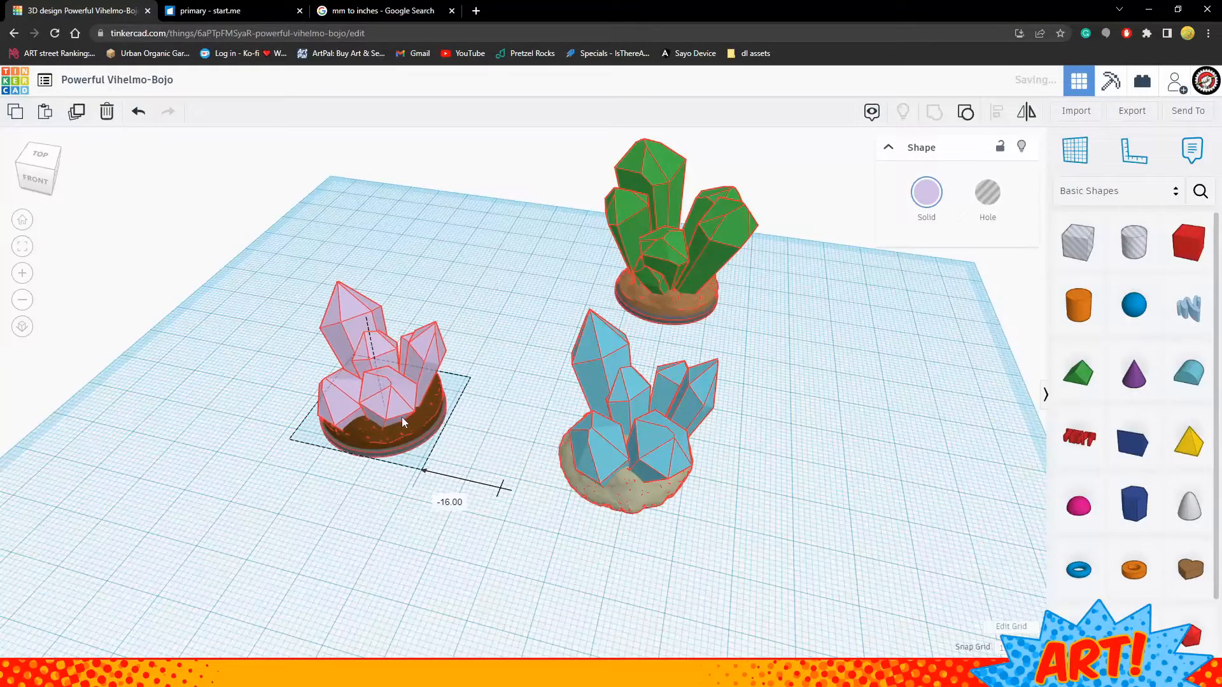
left_click_drag(671, 462, 526, 448)
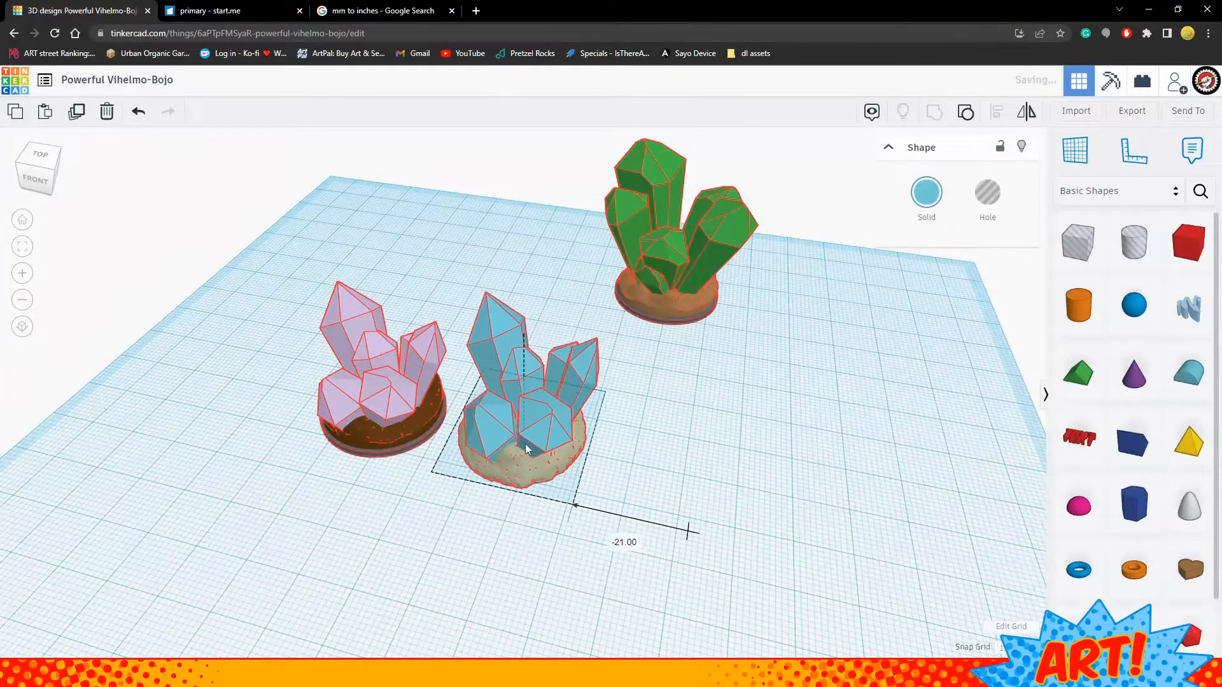
left_click(699, 273)
left_click_drag(683, 259, 727, 348)
key("ctrl+z")
left_click_drag(687, 303, 725, 501)
right_click_drag(891, 490, 980, 472)
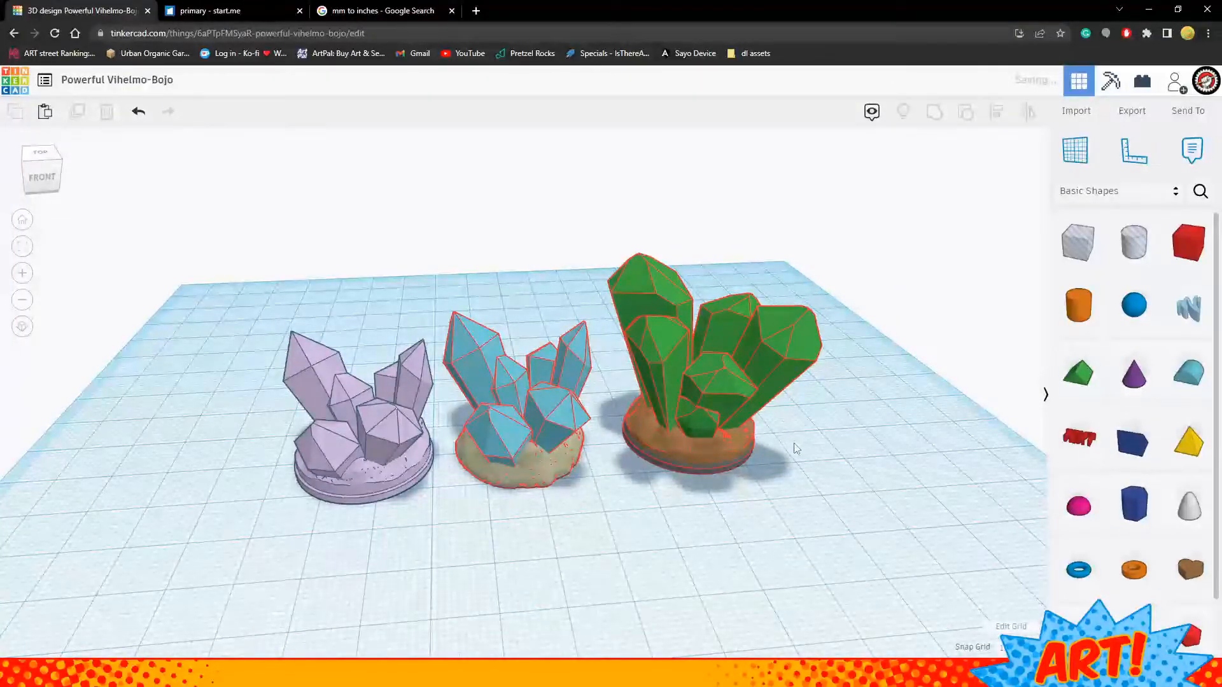
Examine the three finished crystal models from behind, from below and from the front
right_click_drag(796, 495, 458, 465)
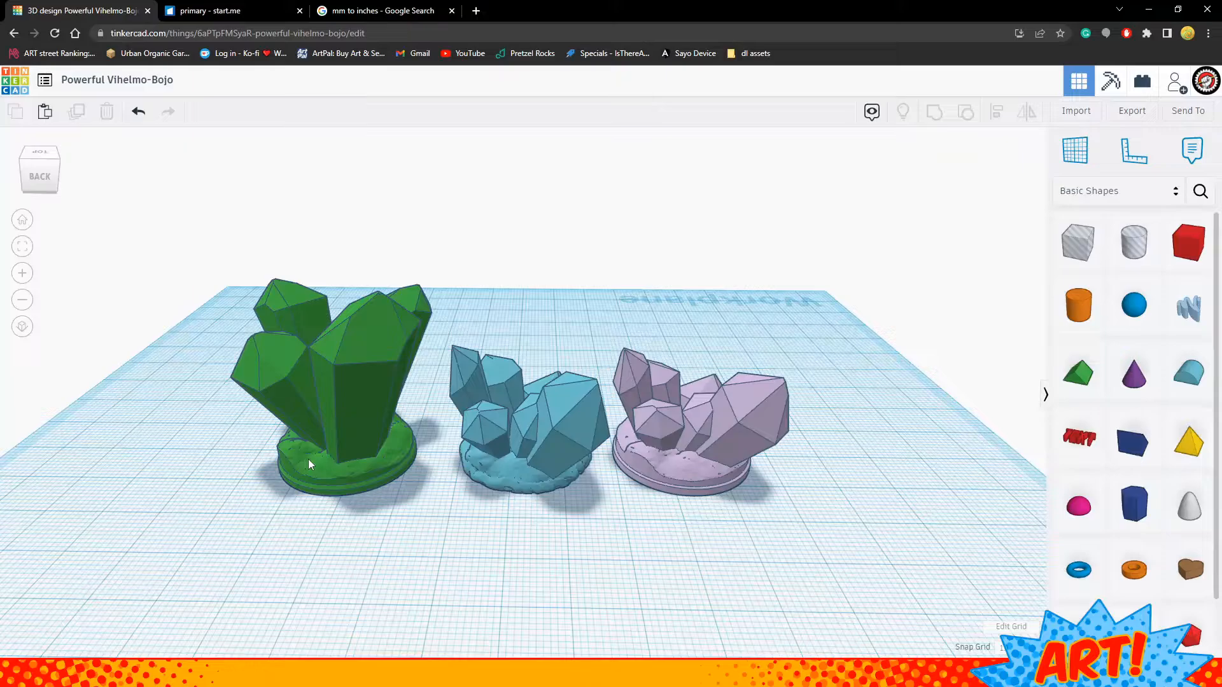
right_click_drag(621, 518, 310, 443)
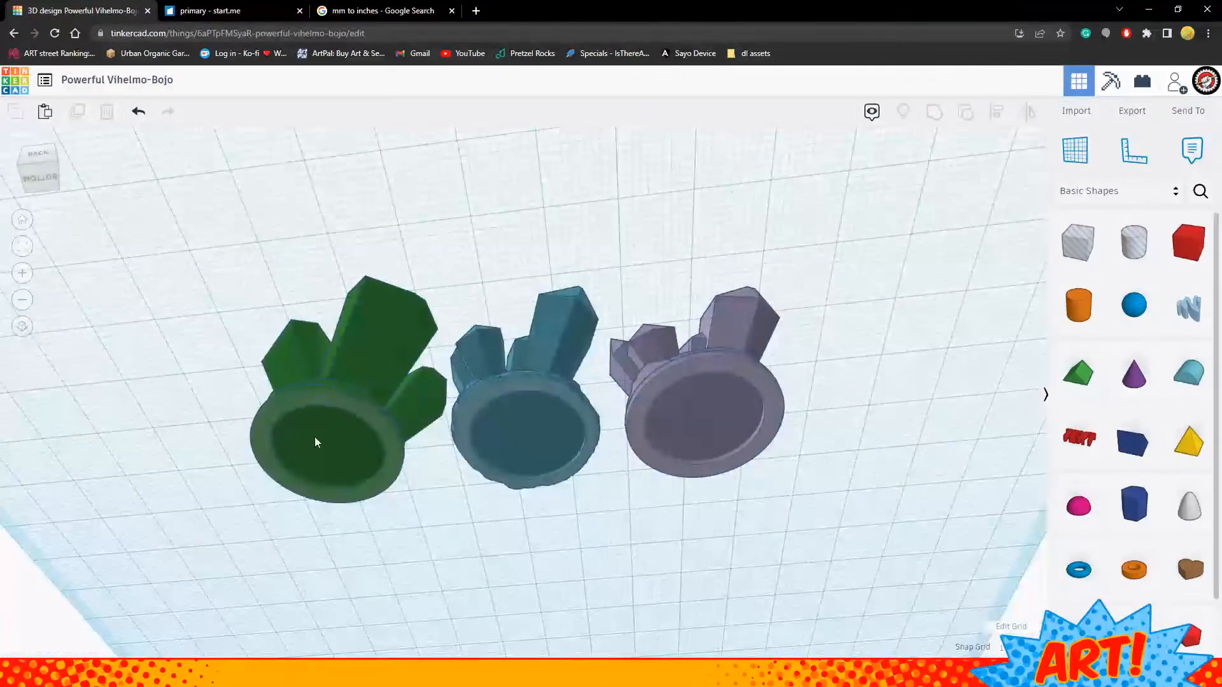
right_click_drag(477, 333, 455, 455)
right_click_drag(265, 364, 510, 426)
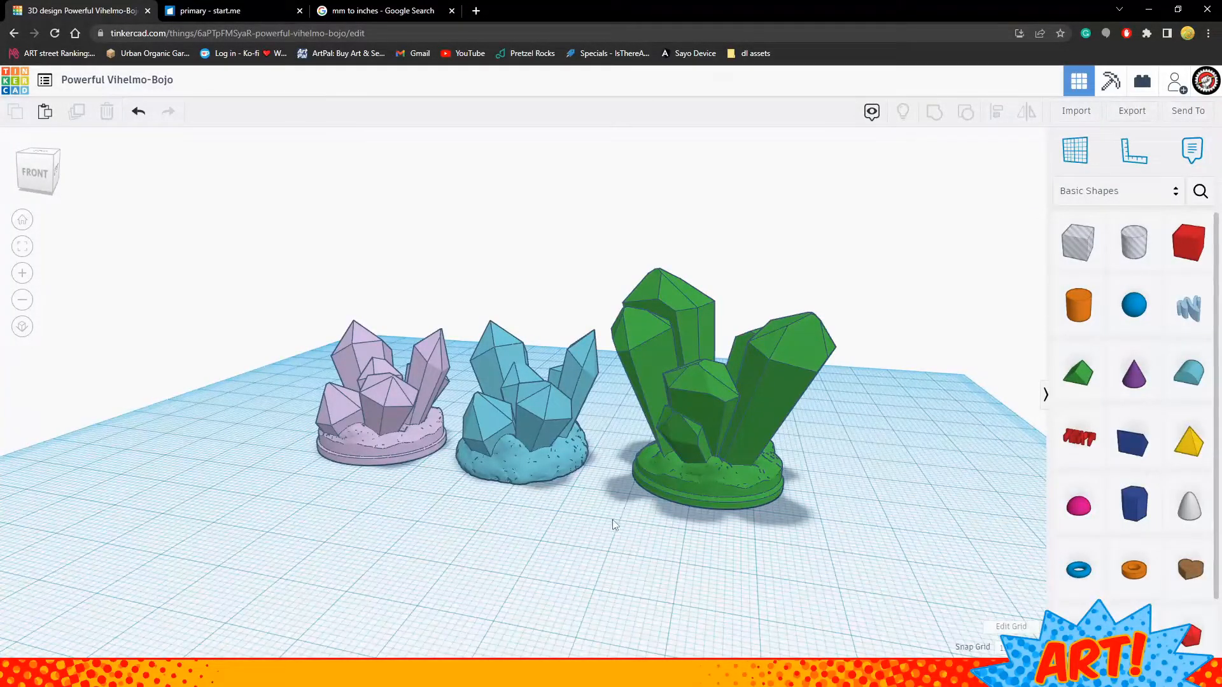
right_click_drag(533, 344, 843, 513)
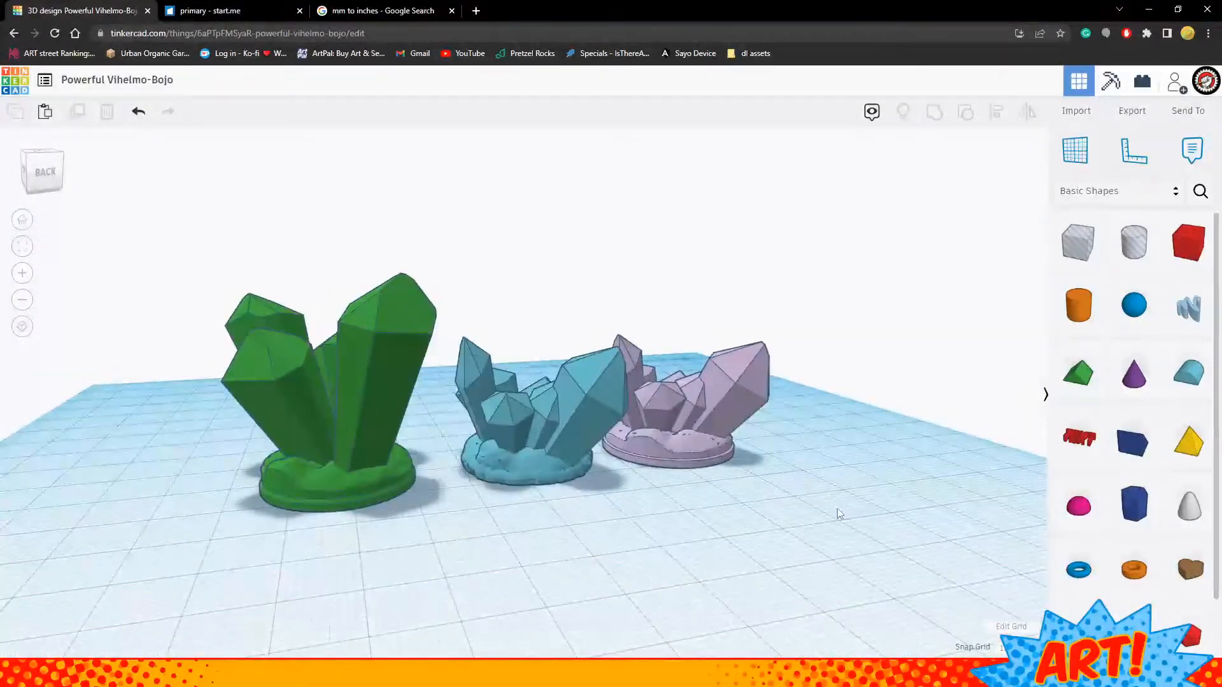